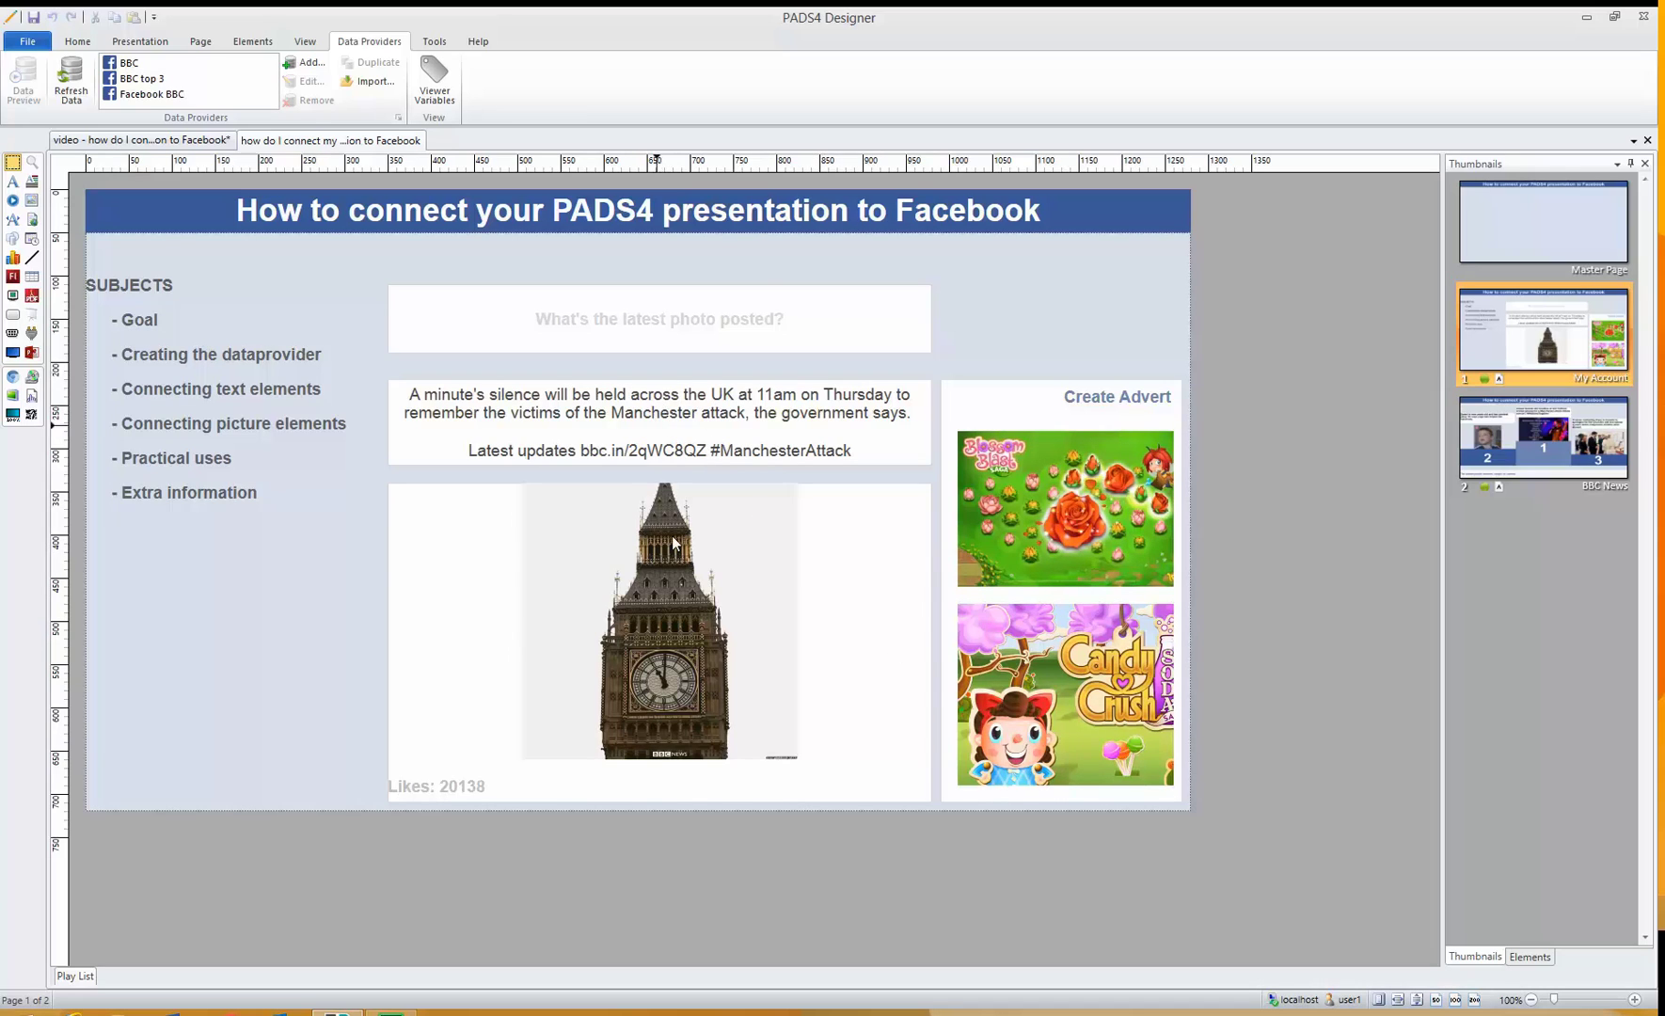
- Inspect the Big Ben picture, likes text and scrolling Controversy headline on the My Account and BBC News pages
left_click(693, 560)
left_click(468, 787)
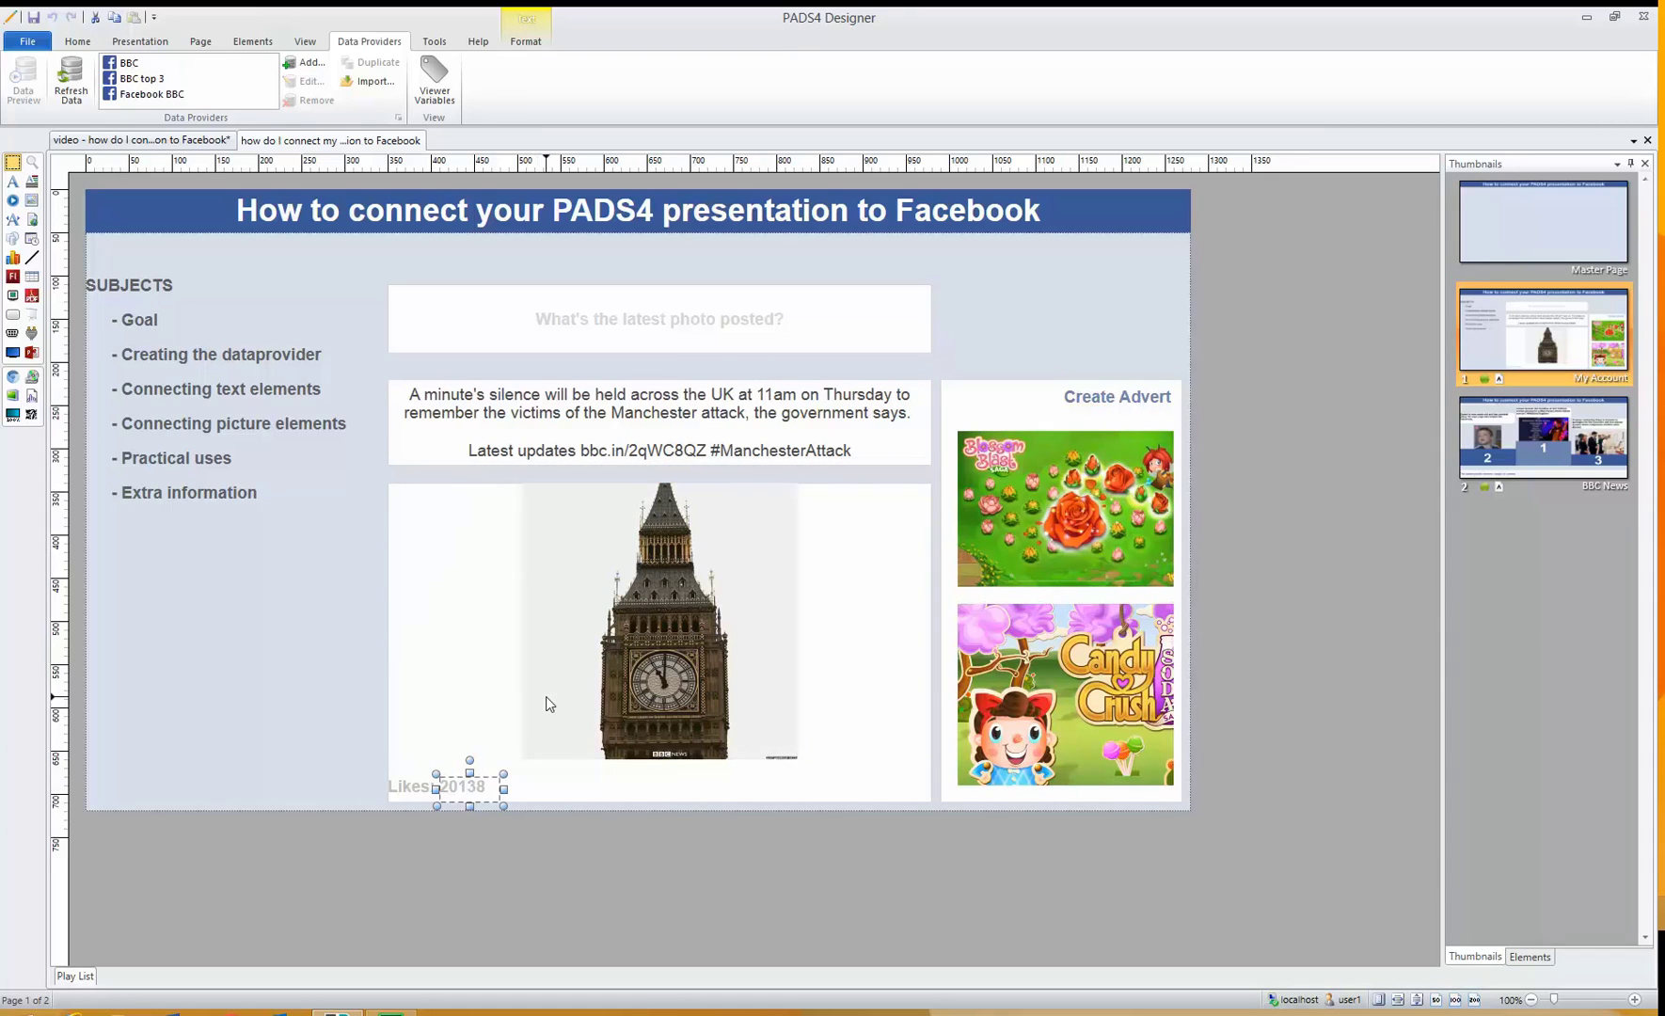
left_click(1528, 462)
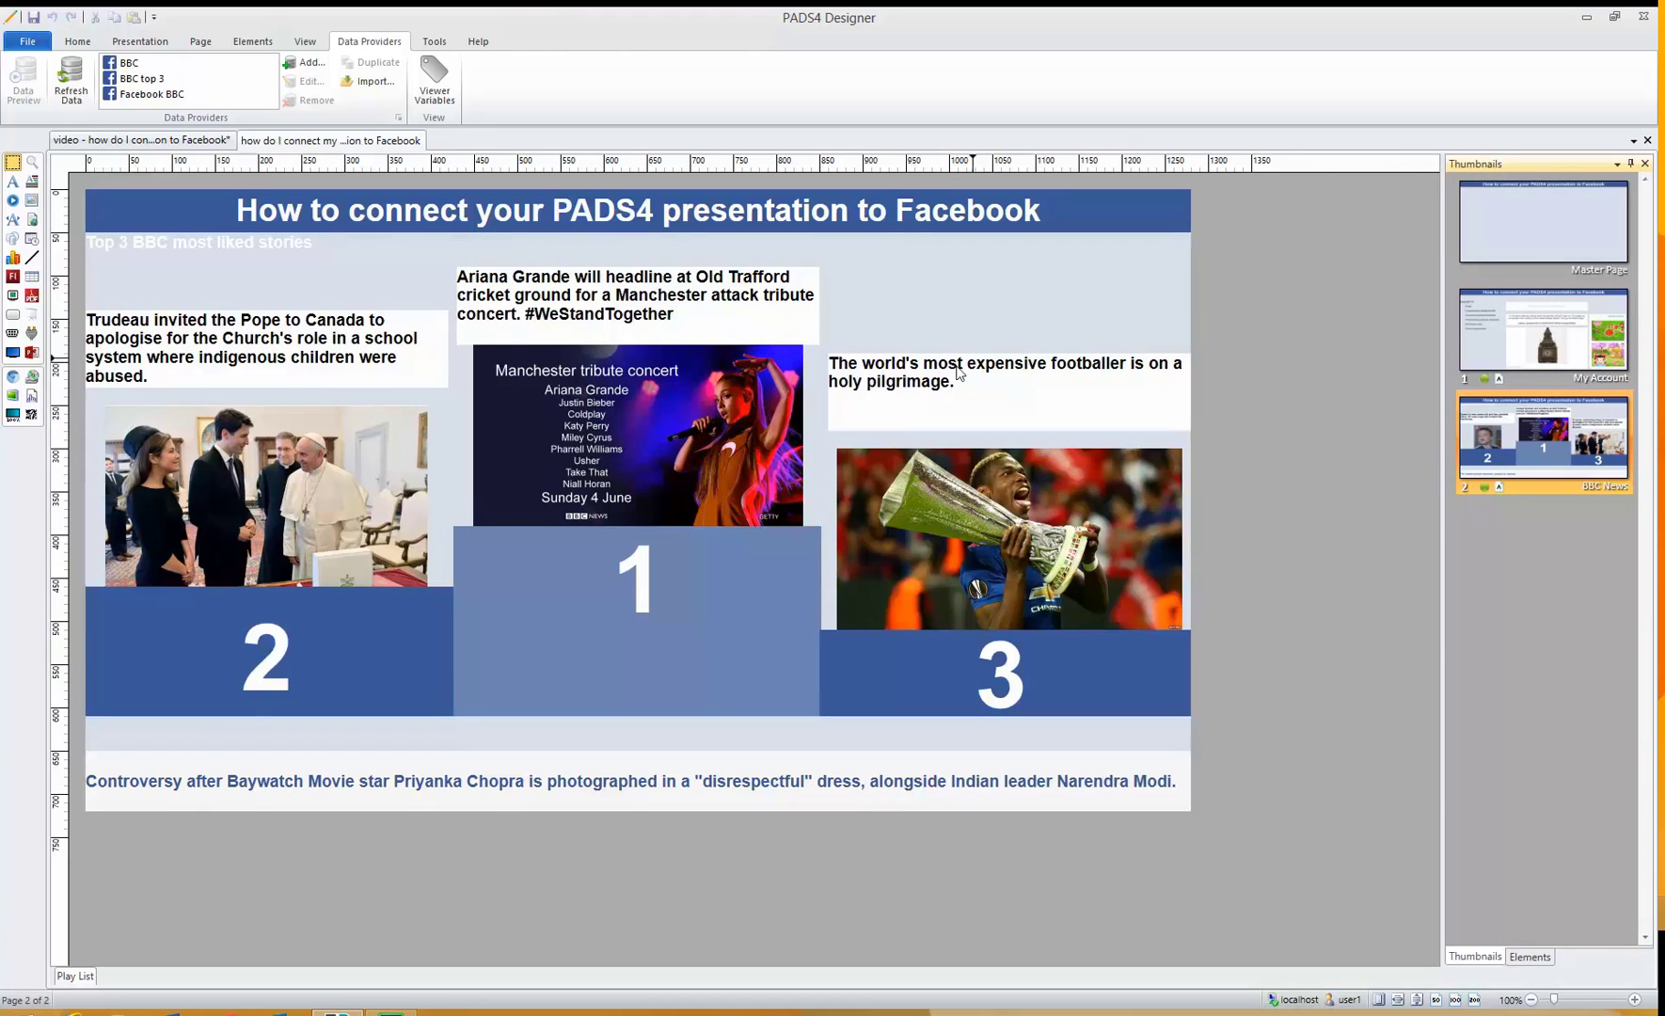
left_click(821, 789)
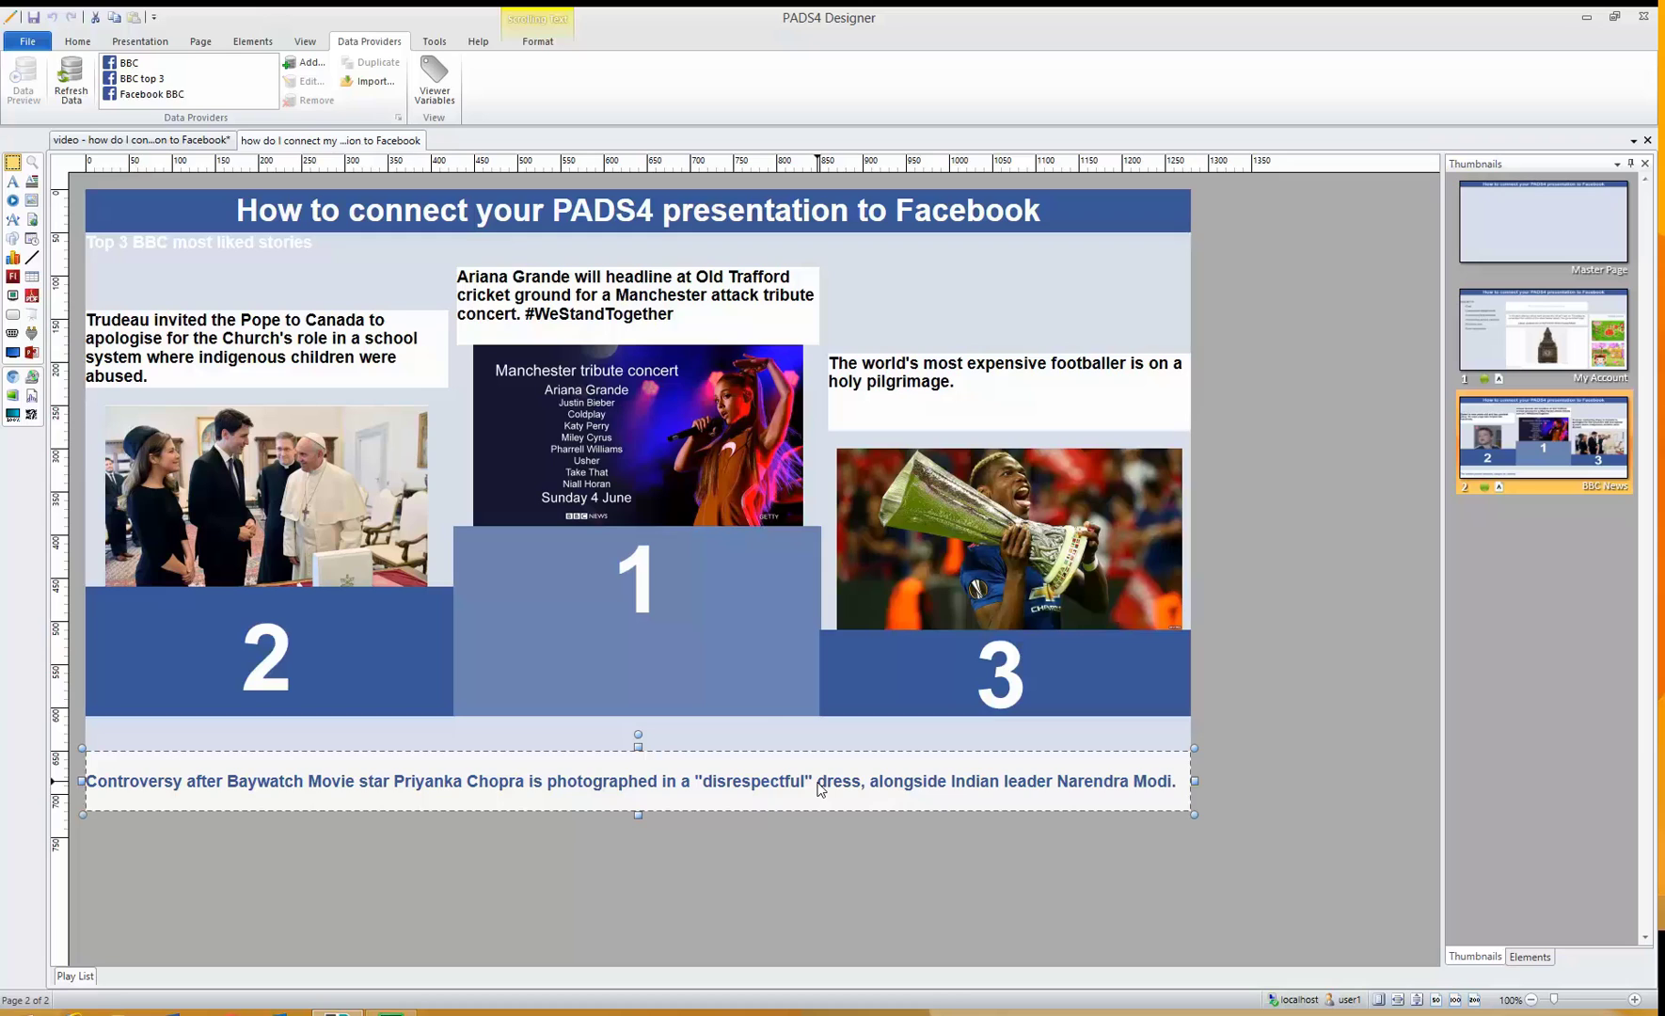
key("Home")
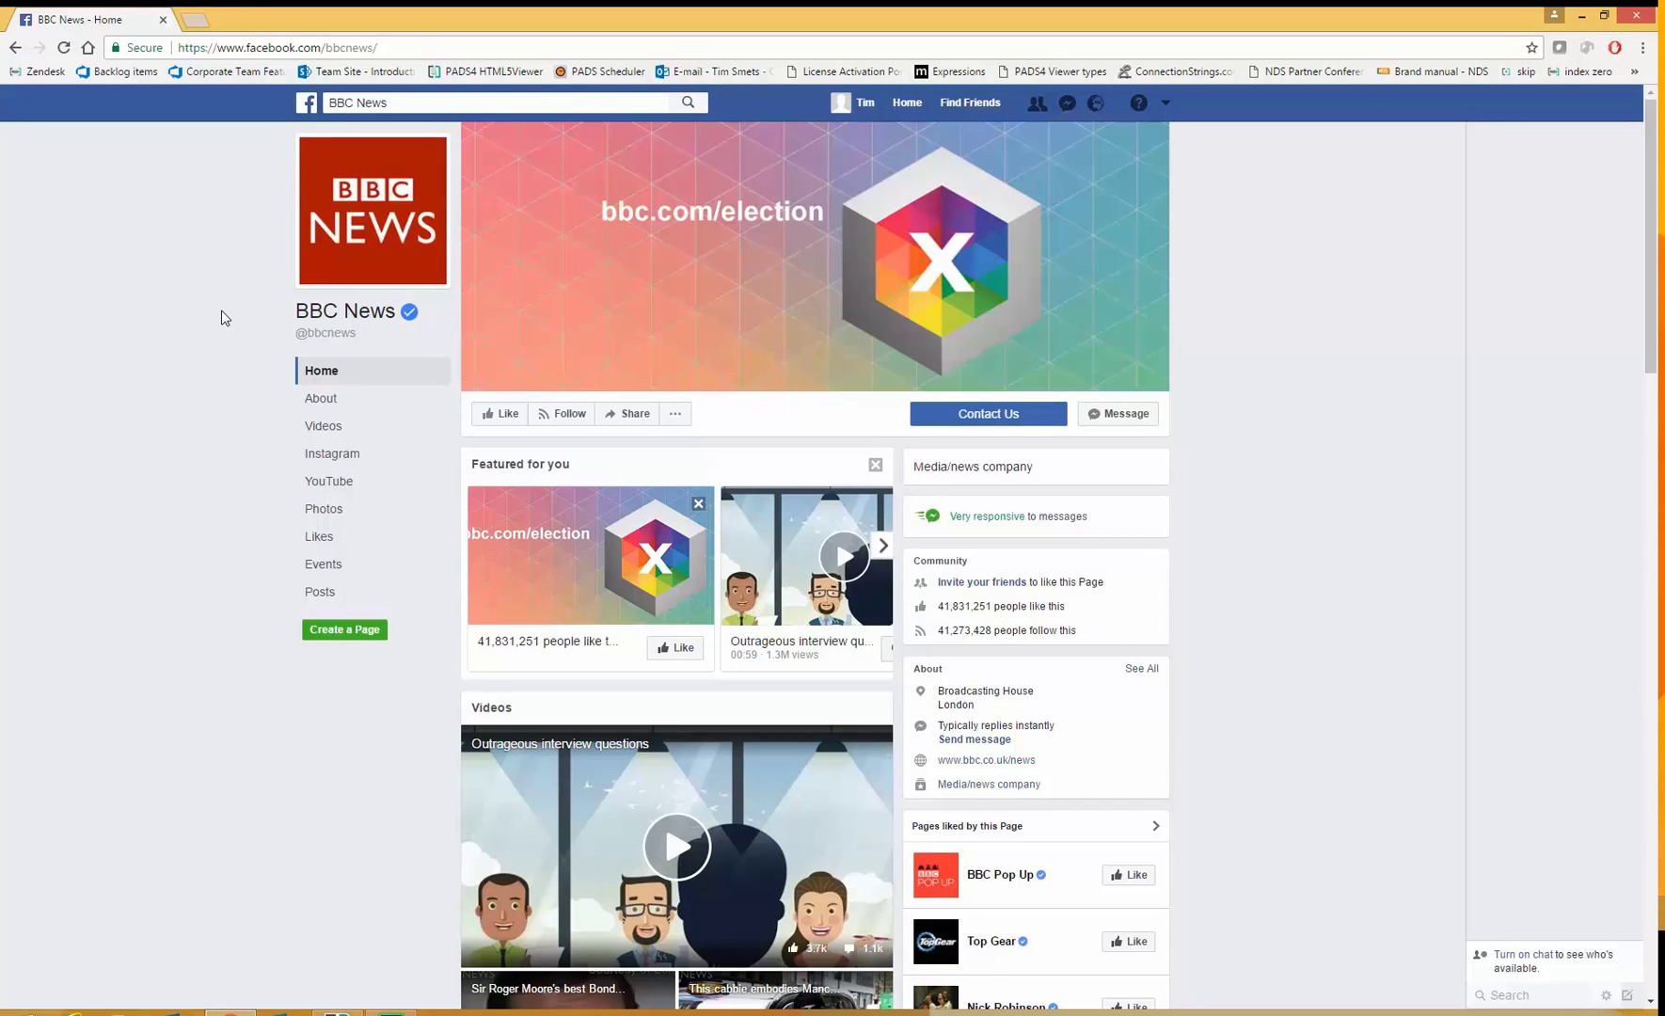
- Pick out the page name 'bbcnews' in the Facebook page address
left_click(394, 47)
left_click(394, 46)
left_click_drag(387, 47, 178, 47)
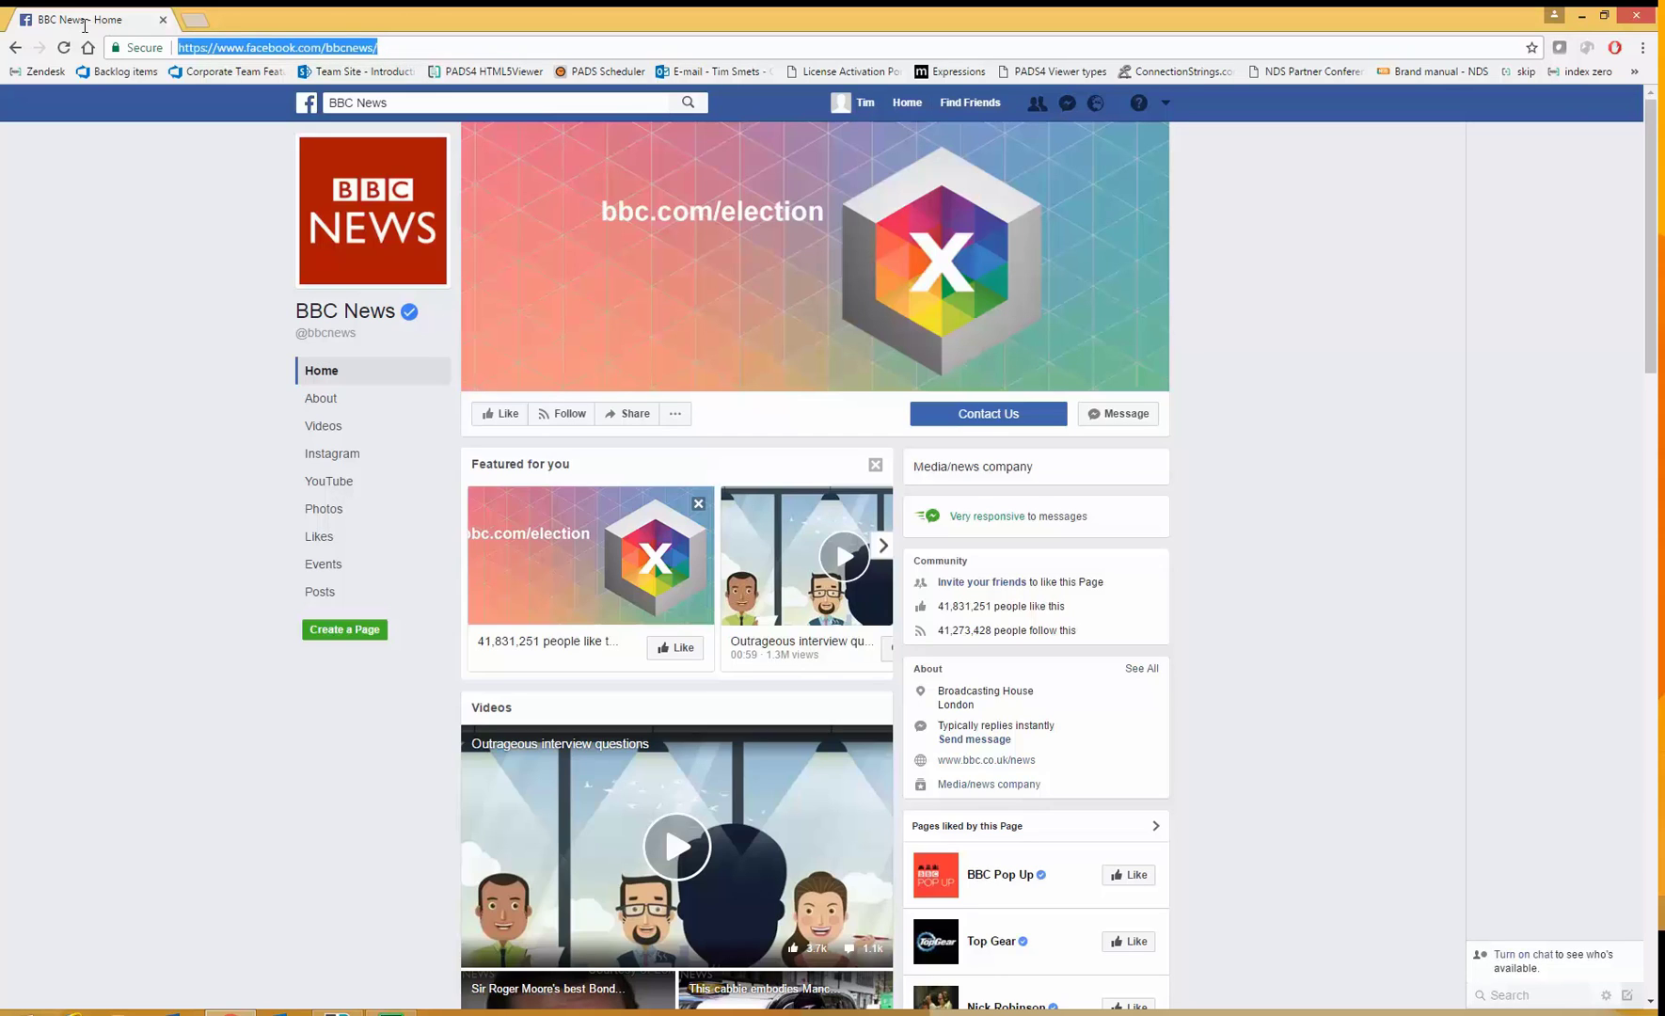
double_click(350, 49)
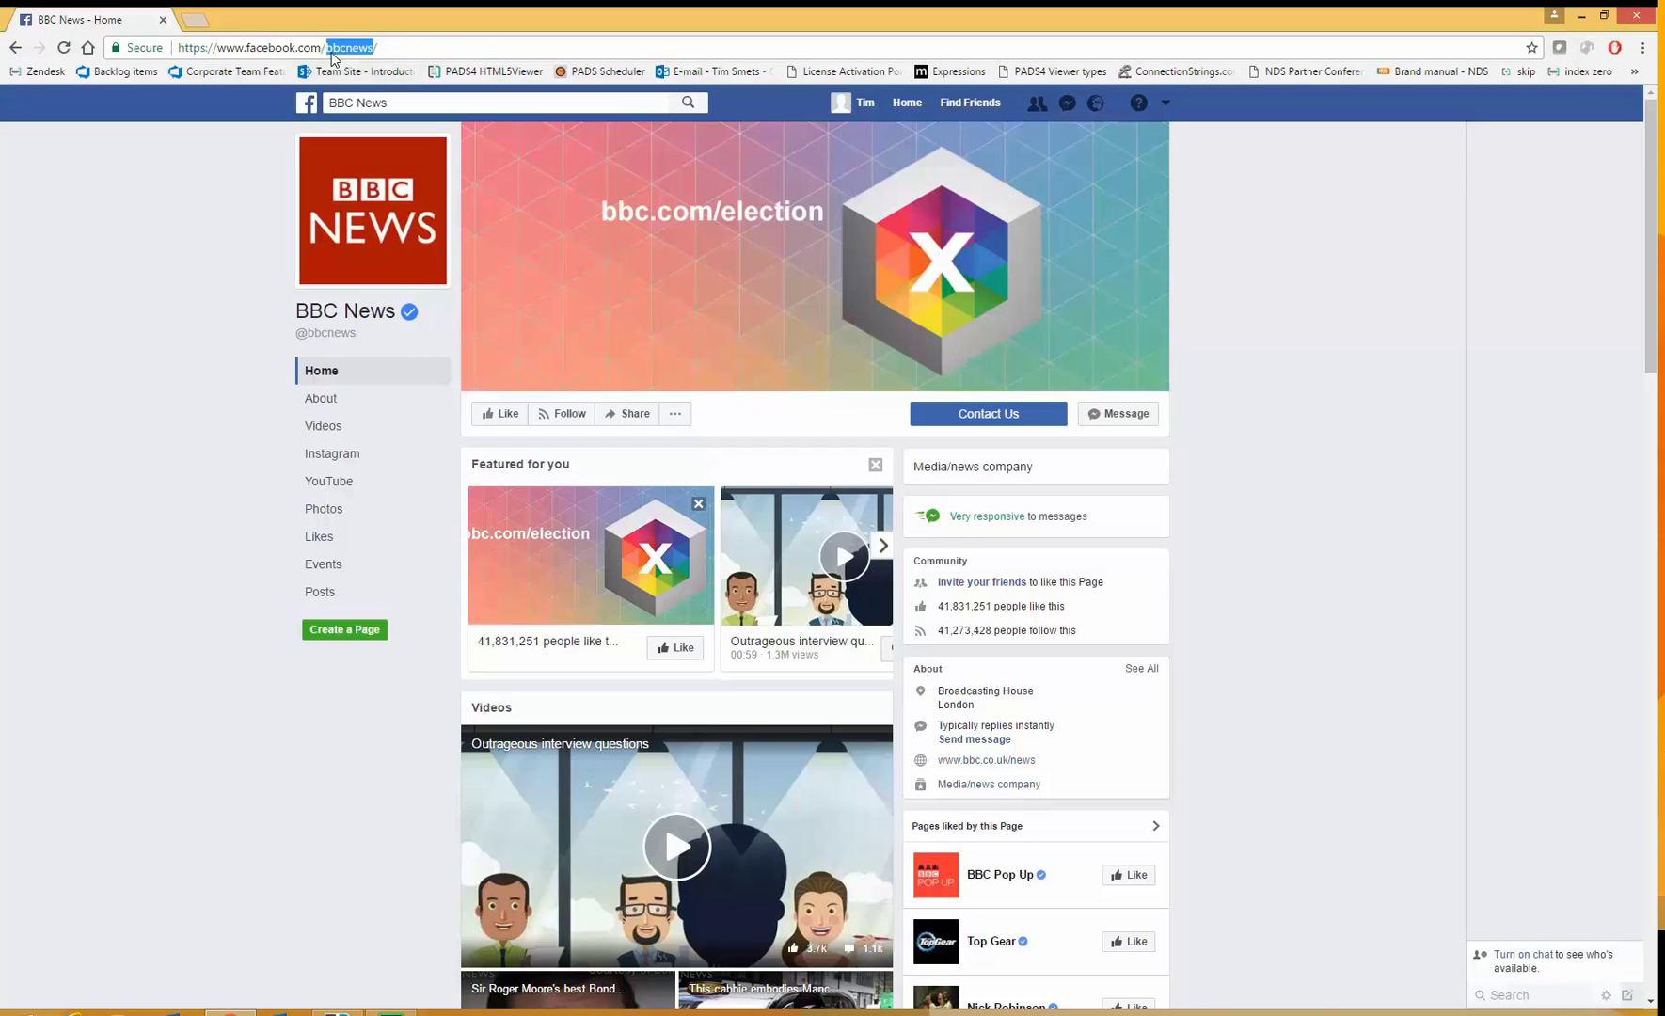
left_click(156, 466)
- Open the BBC News page's Photos and its Timeline Photos album
scroll(212, 470, "down", 3)
scroll(212, 489, "down", 10)
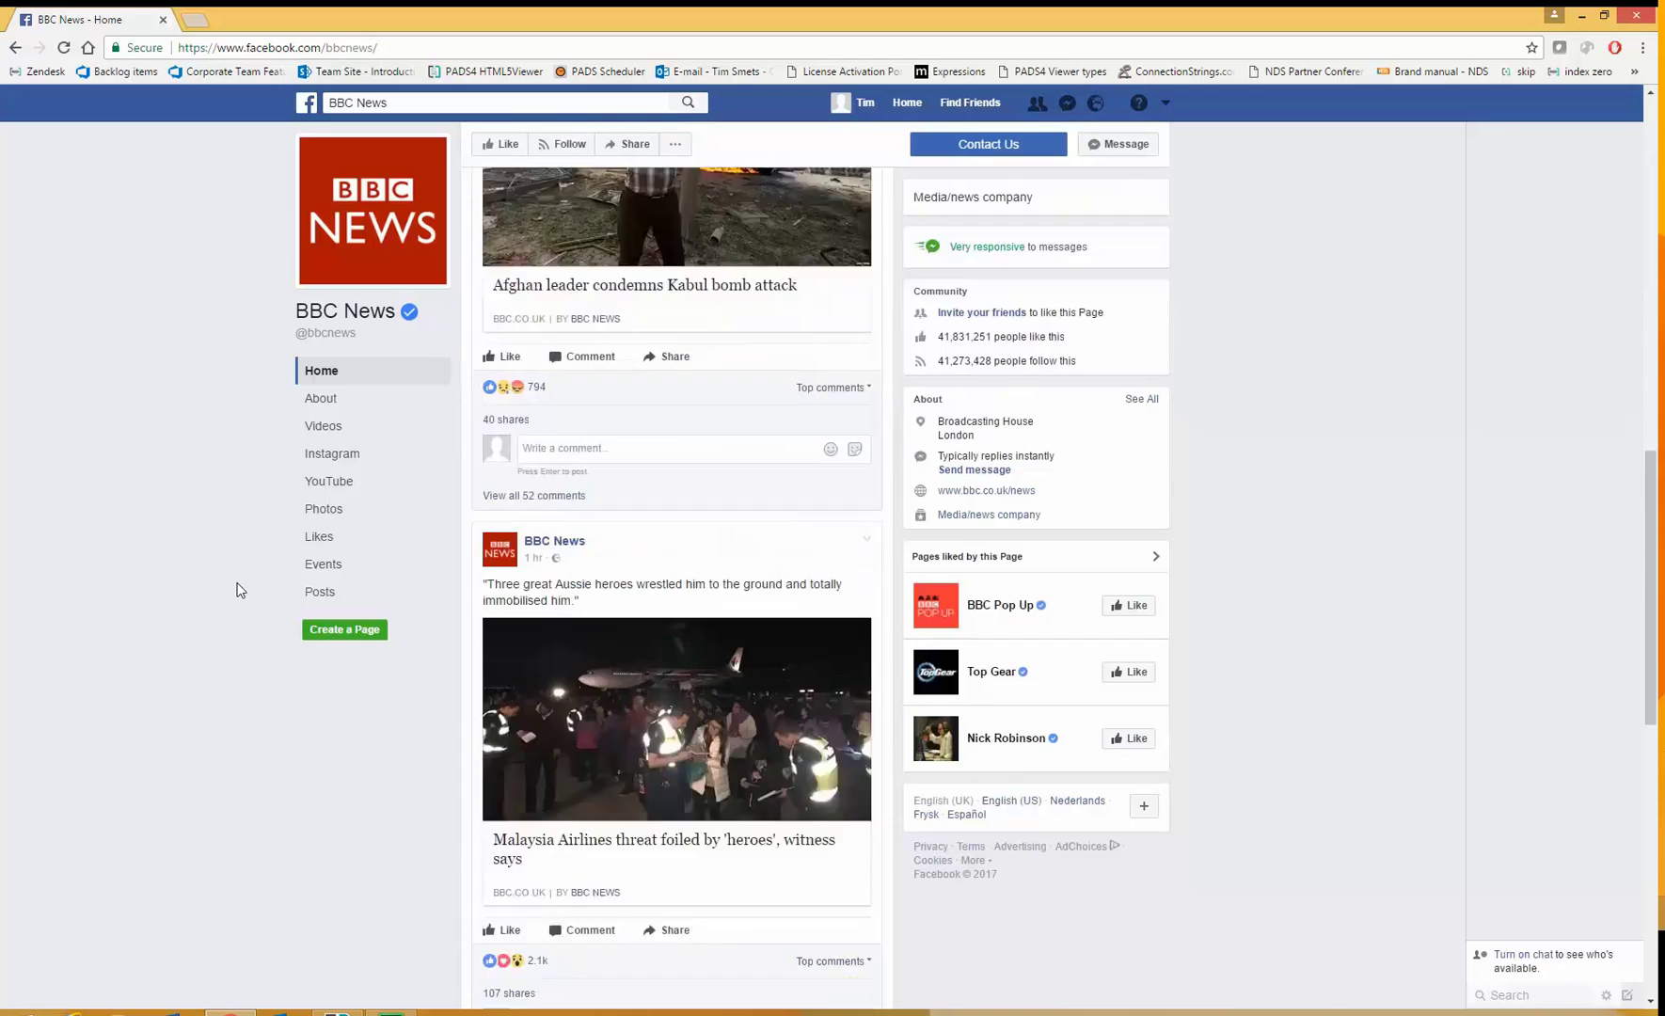
scroll(224, 581, "down", 5)
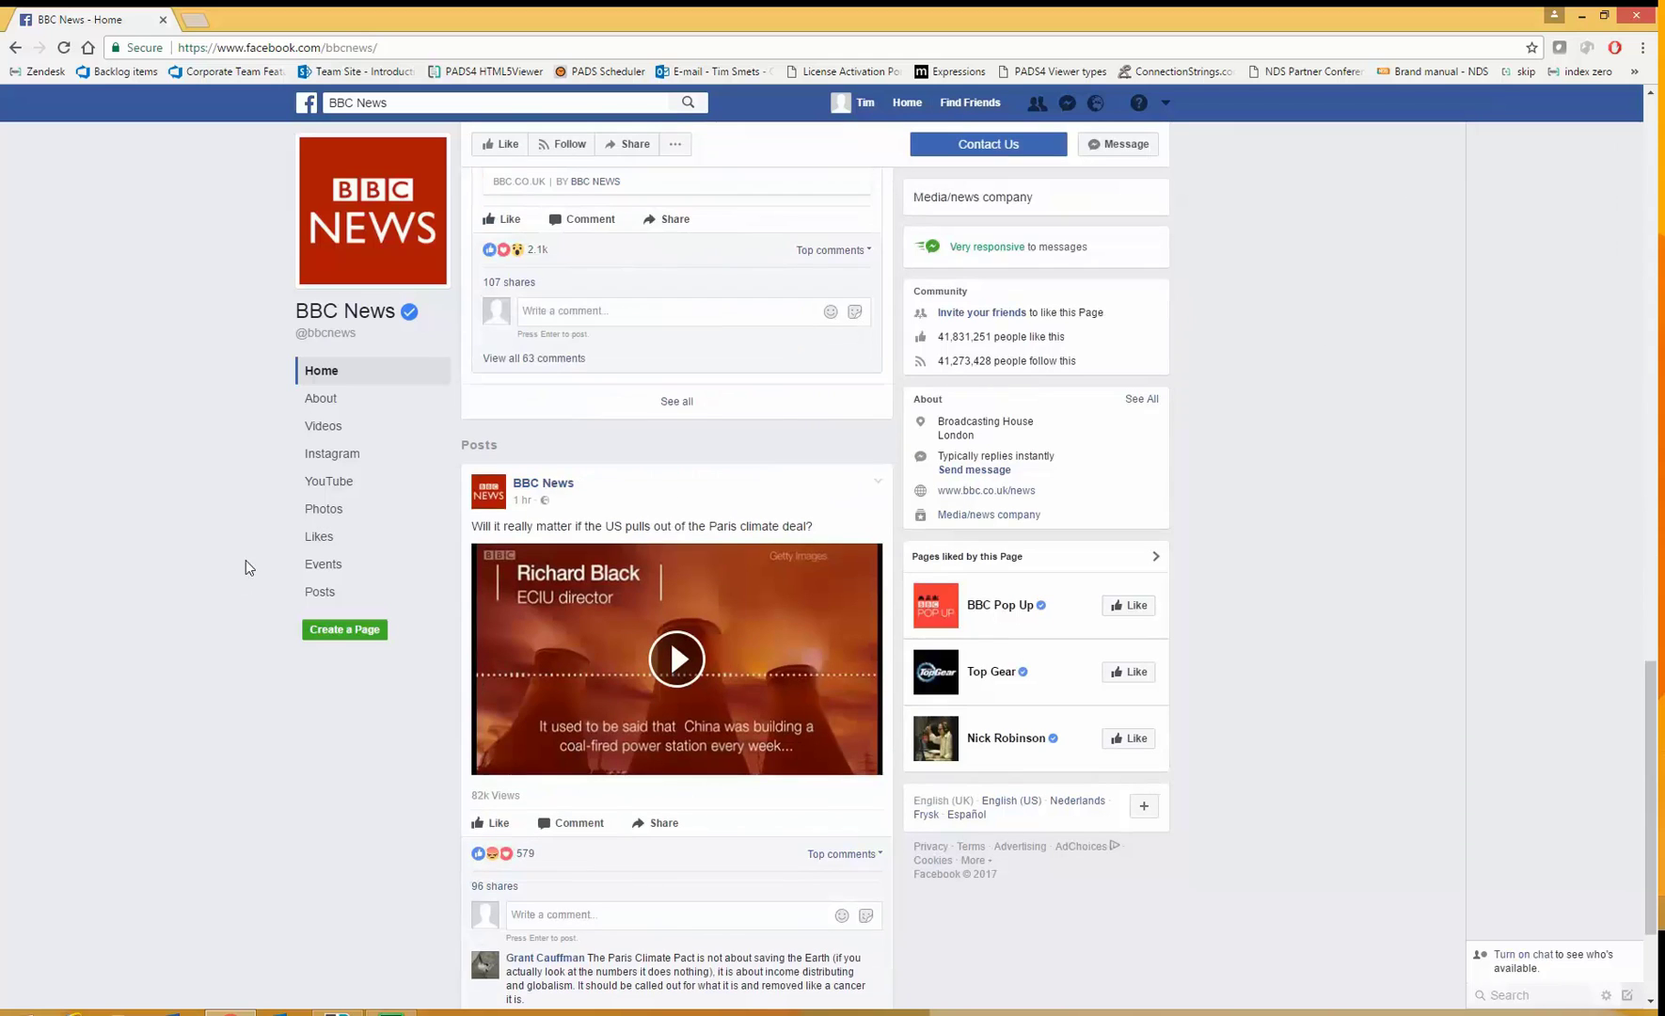
left_click(322, 509)
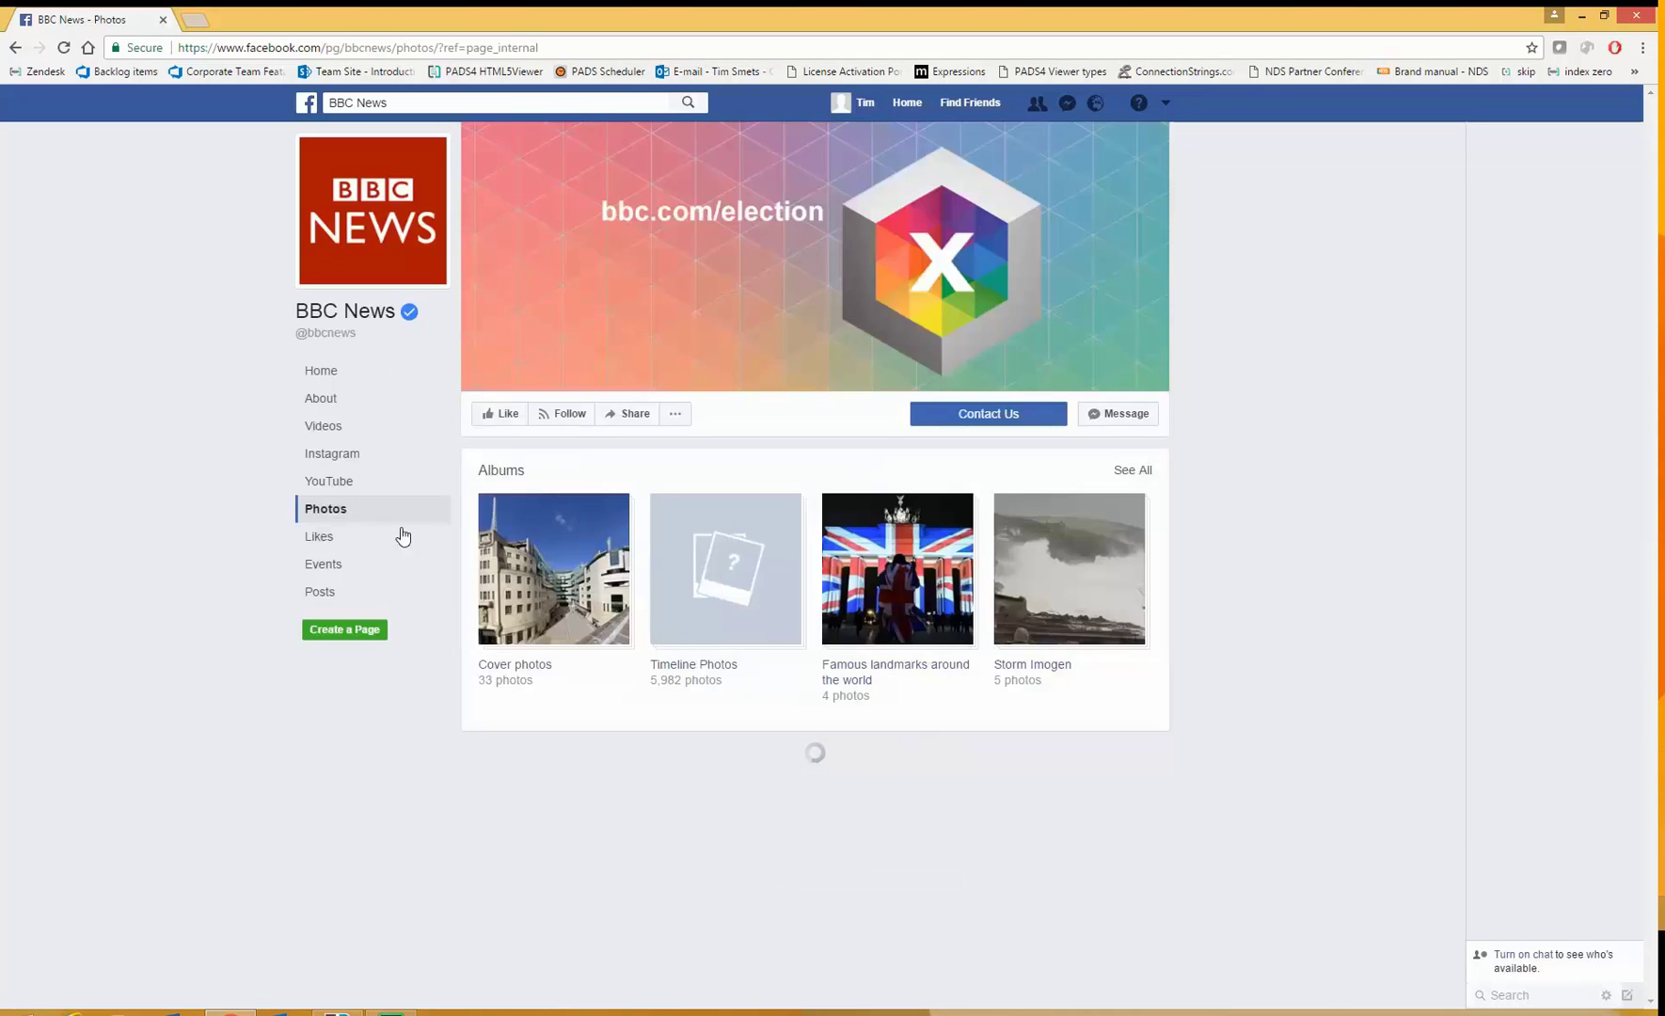
left_click(736, 616)
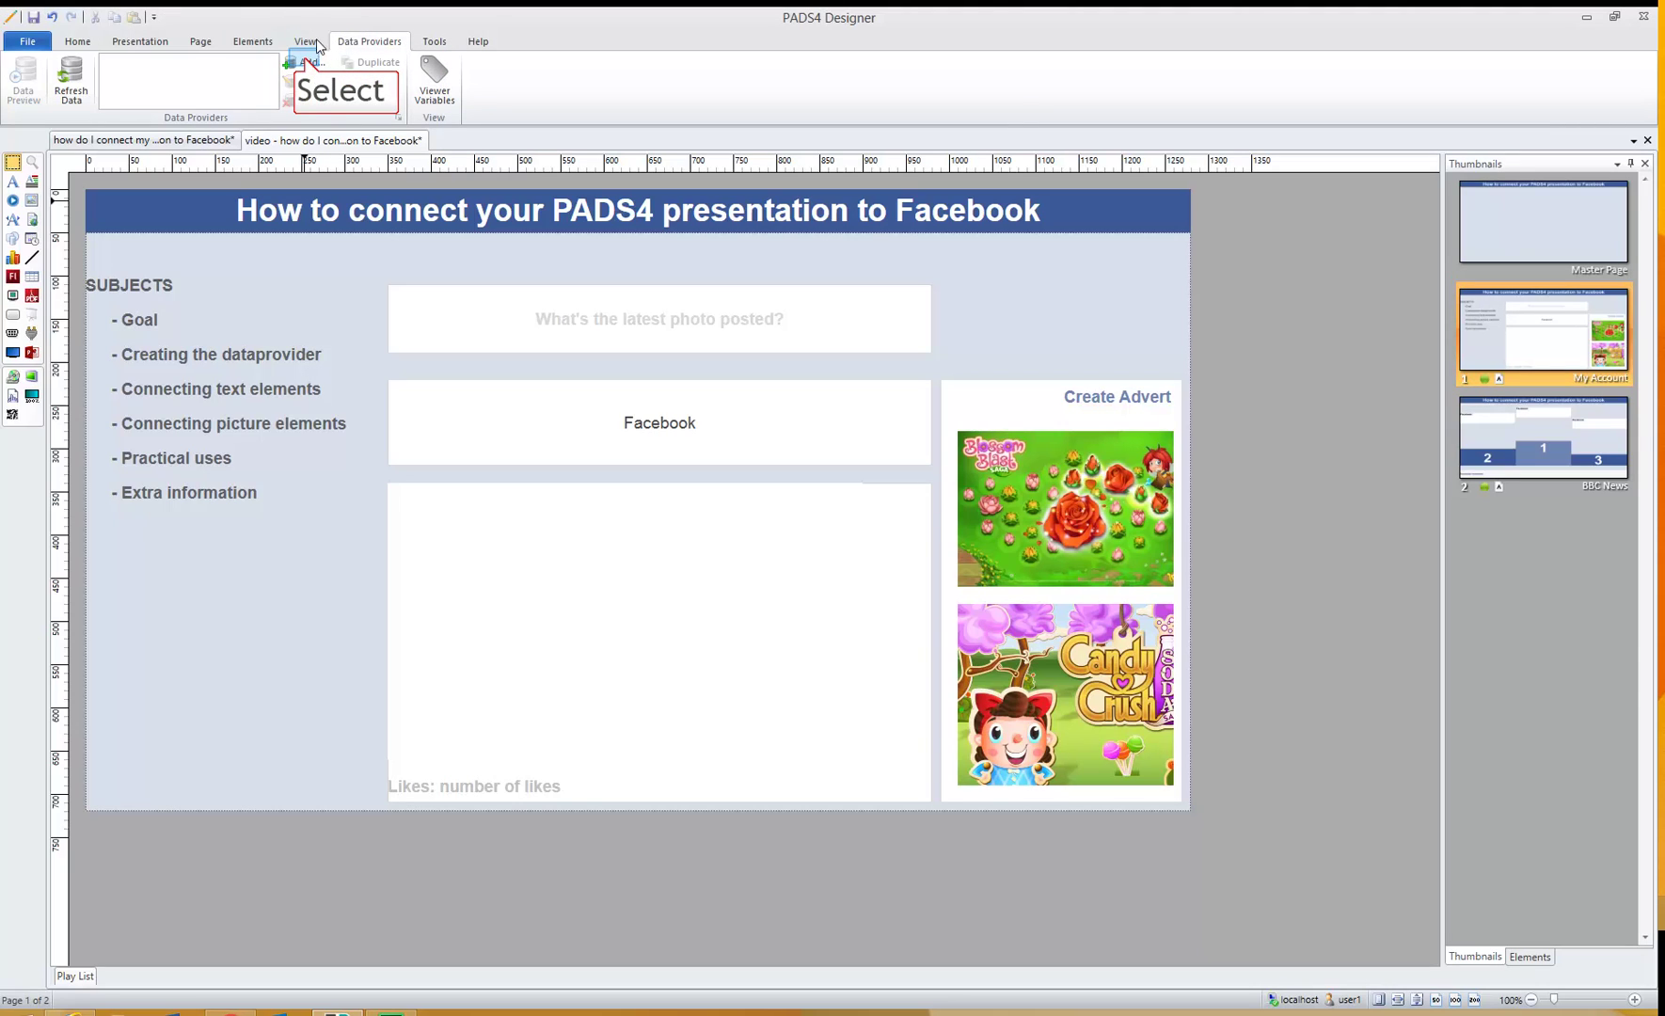
- Add a new data provider of the Facebook type
left_click(306, 61)
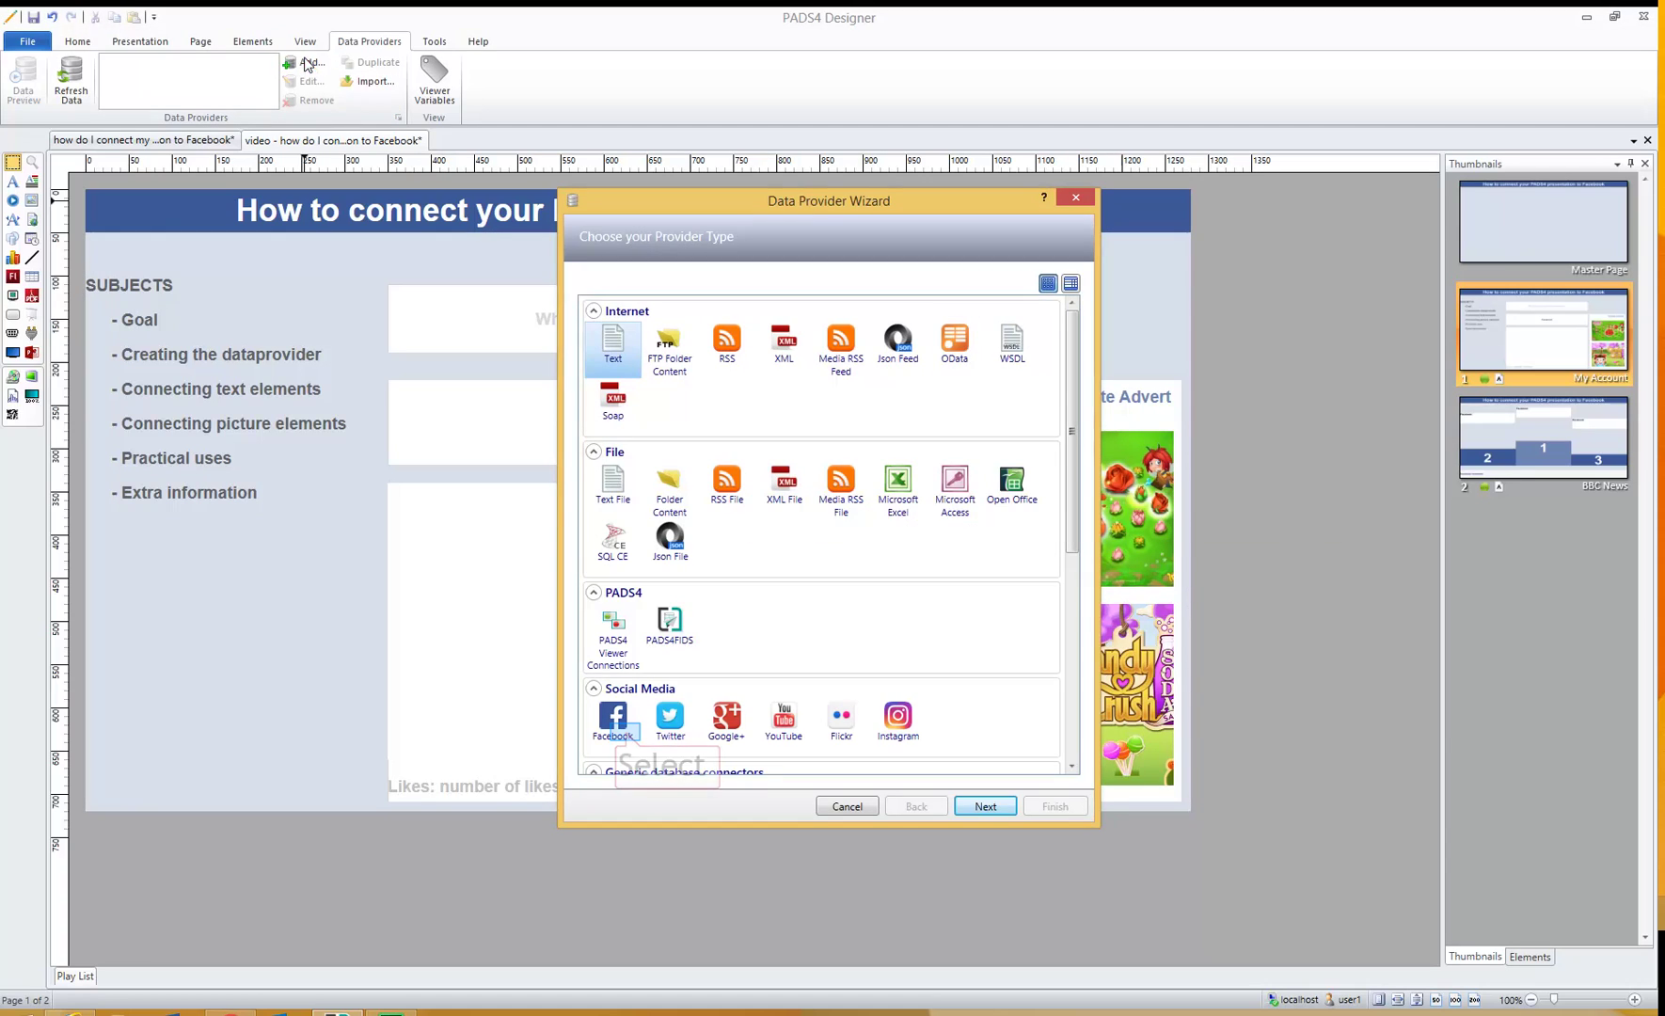
left_click(626, 732)
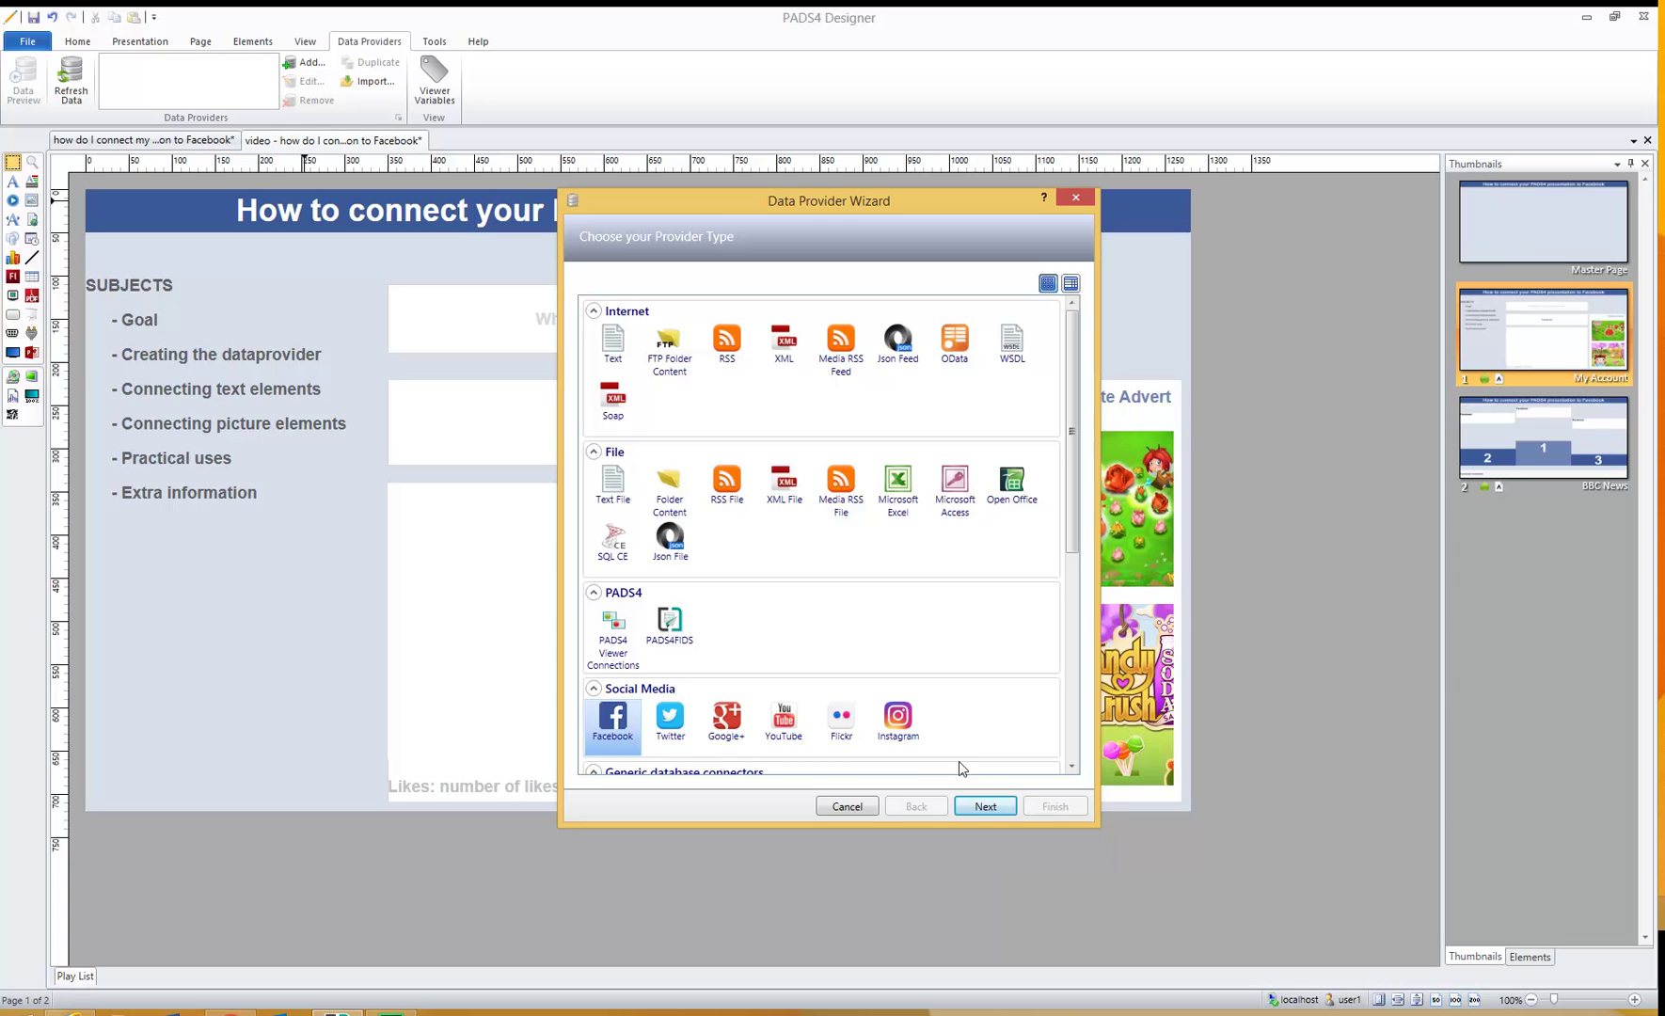
left_click(1010, 808)
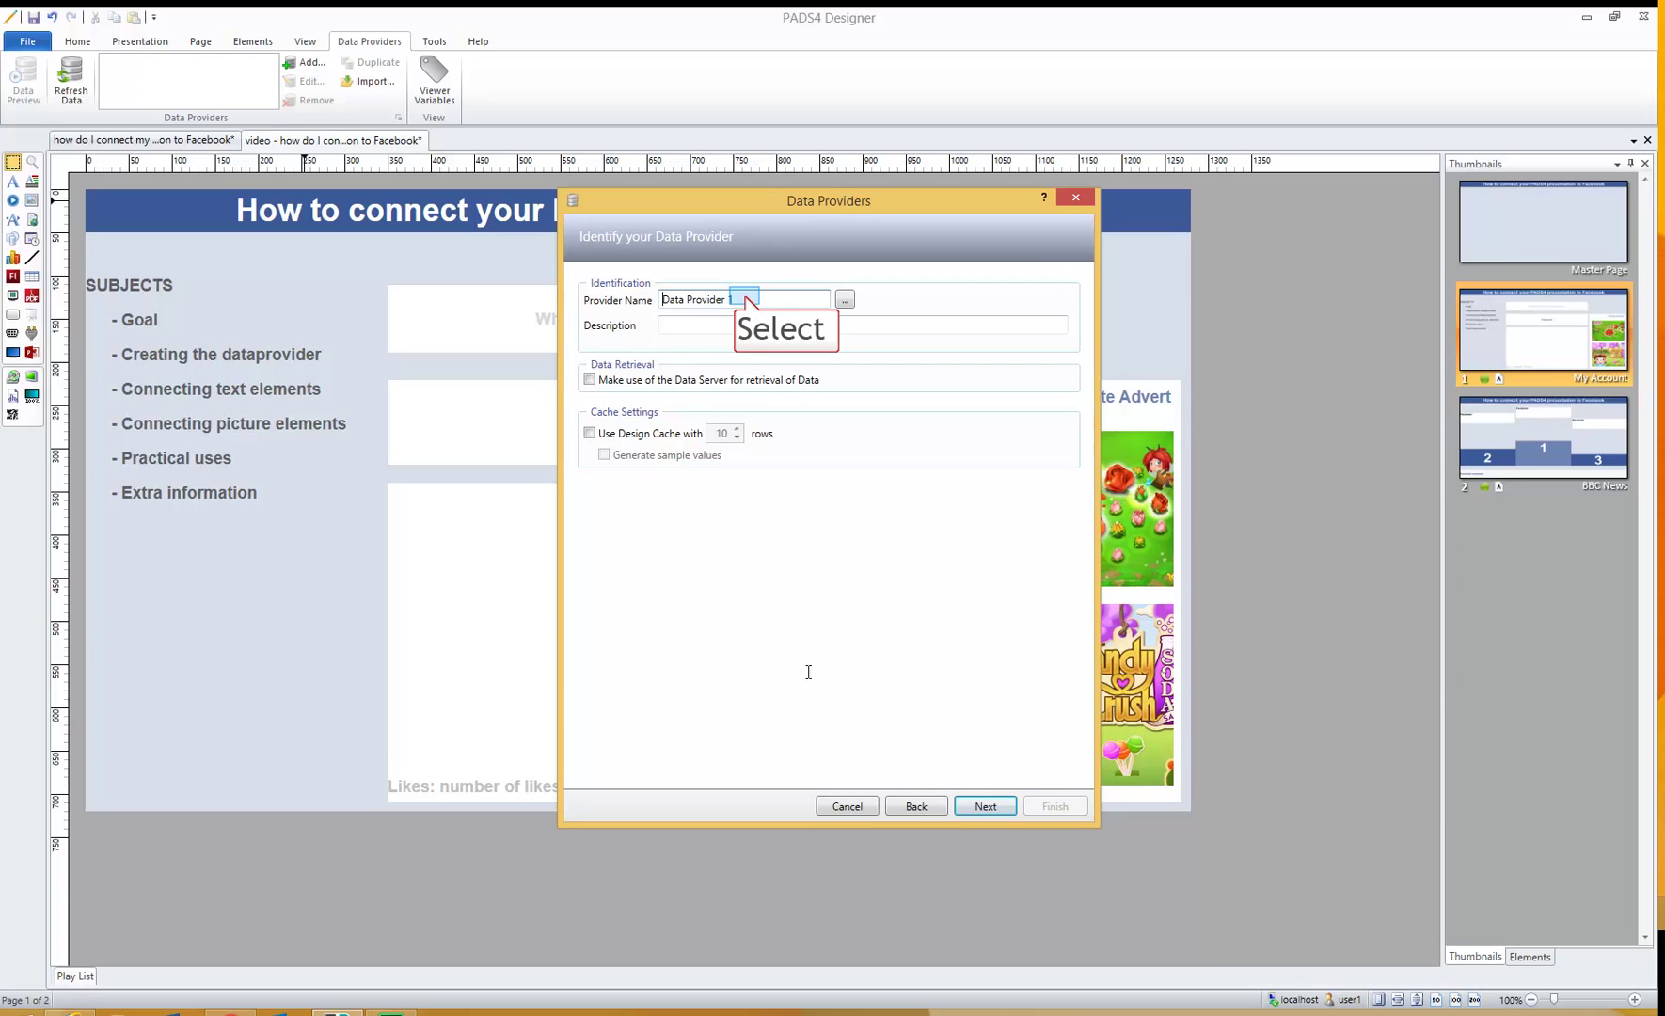
- Replace the default provider name with 'Facebook BBCNEWS'
triple_click(748, 301)
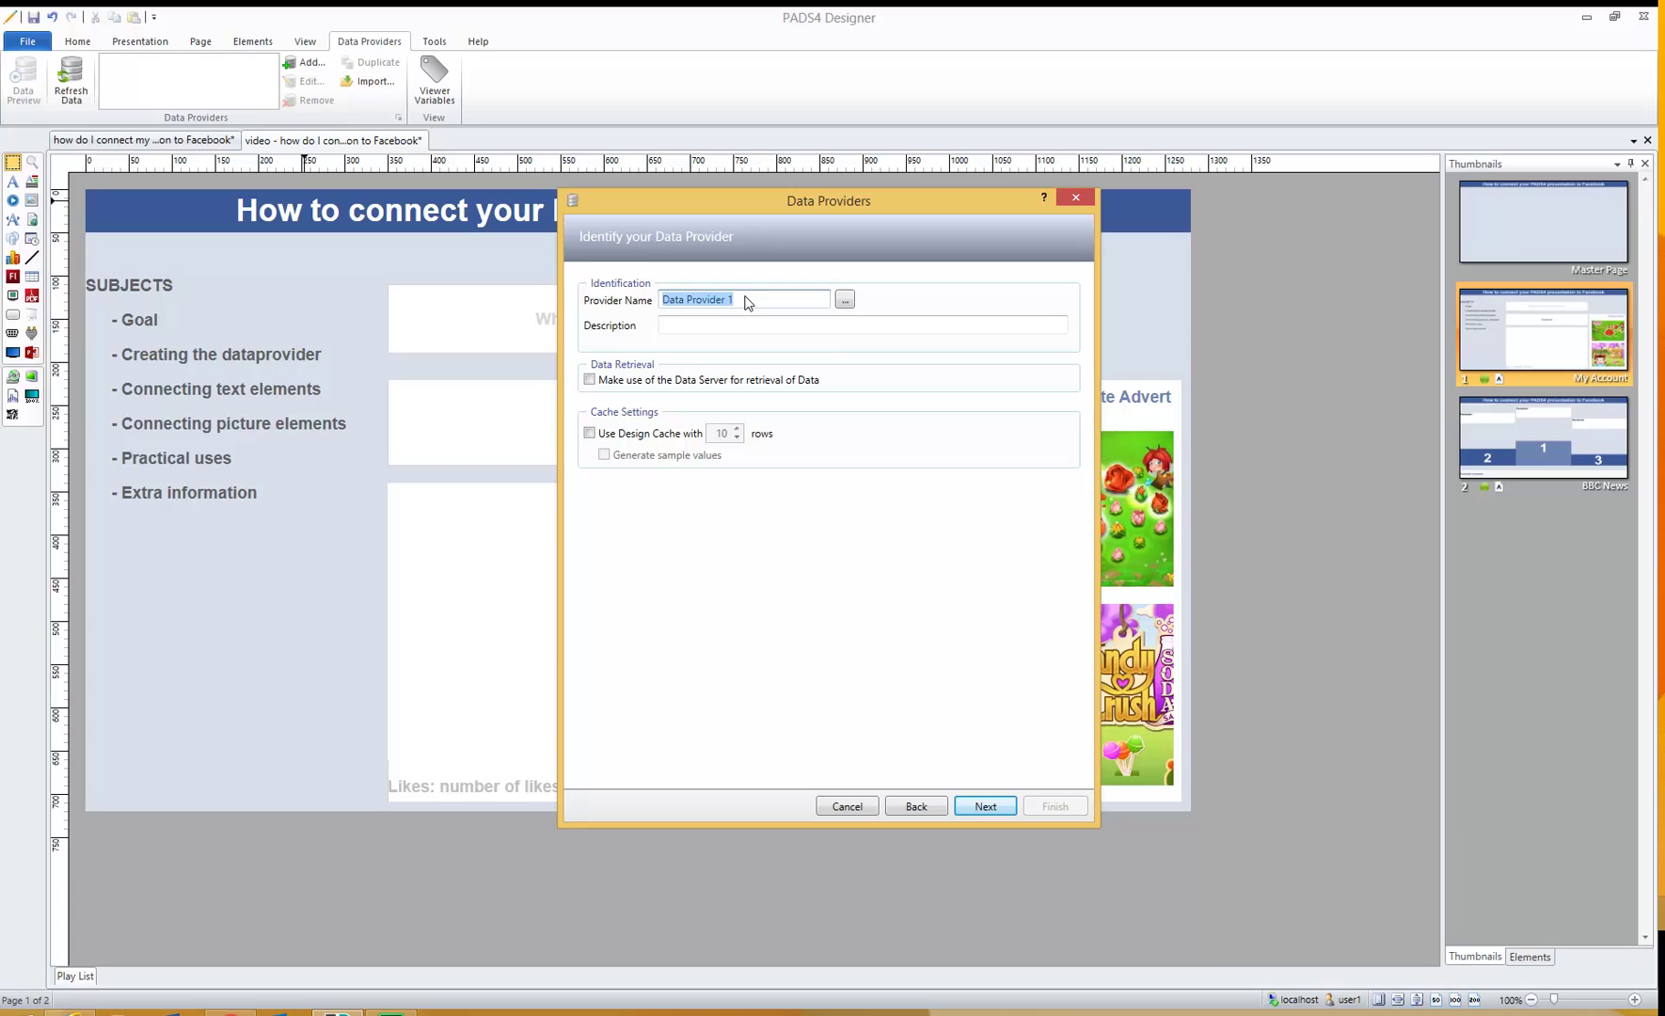
type("FA")
key("BackSpace")
type("acer")
key("BackSpace")
type("book BBCNEWS")
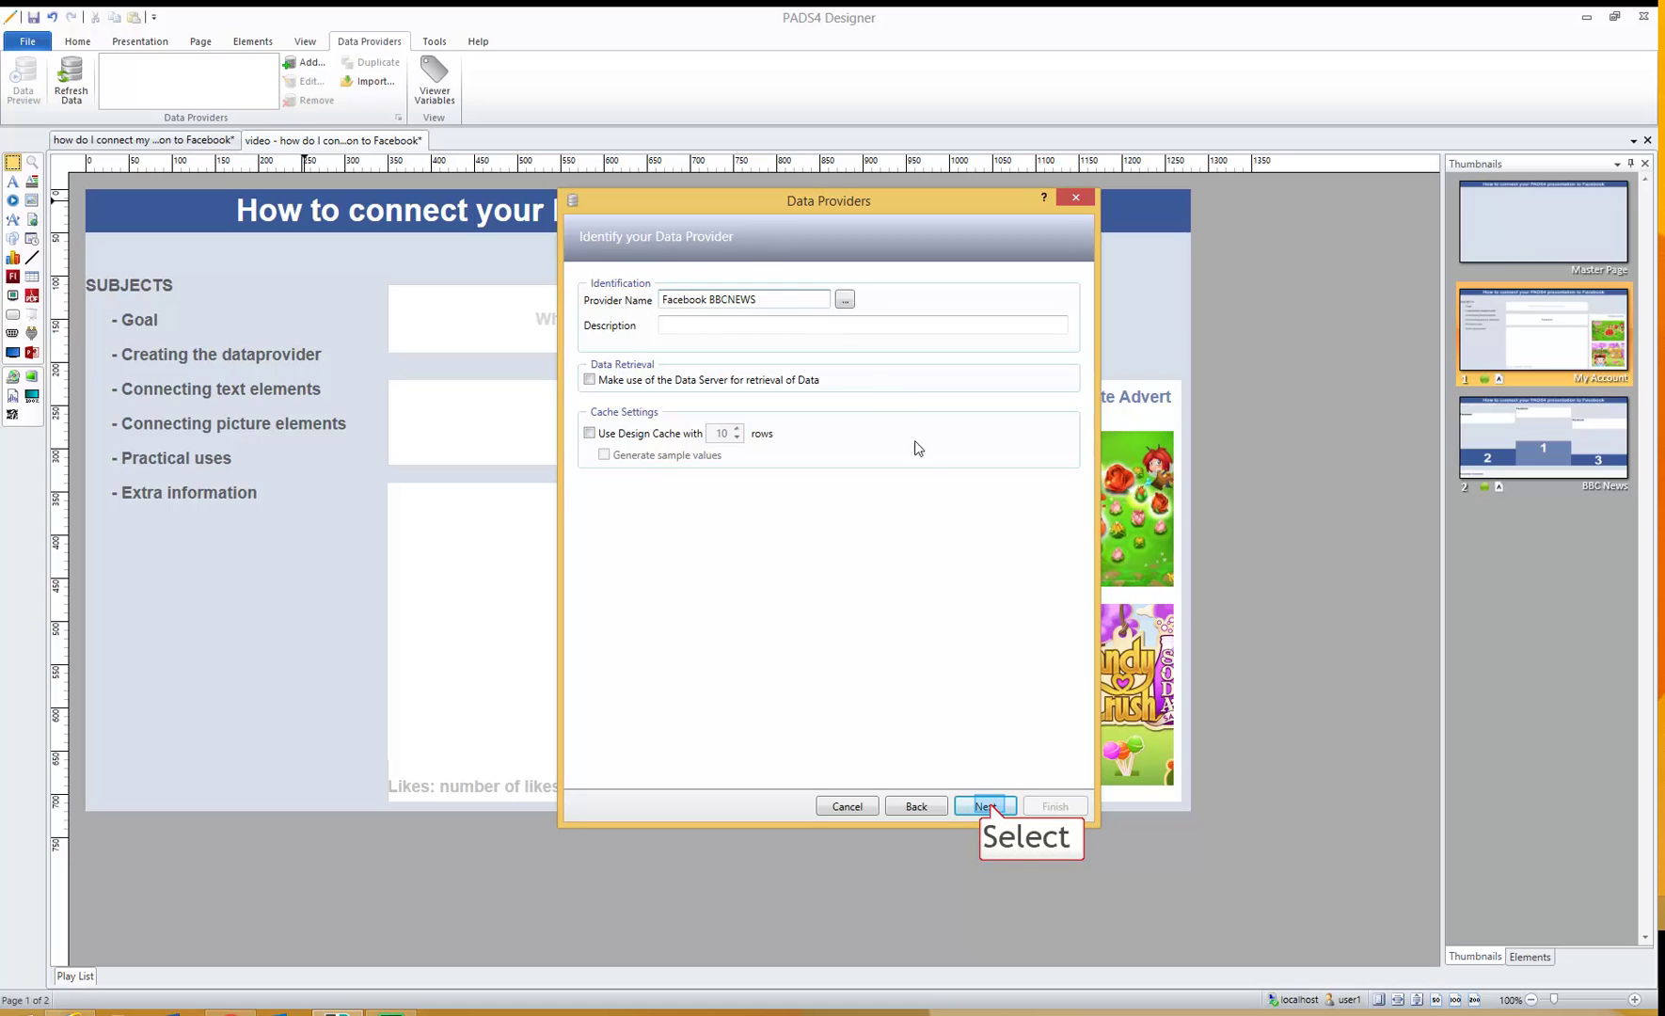
- Authenticate the provider by logging in to Facebook with the account e-mail and password
left_click(987, 807)
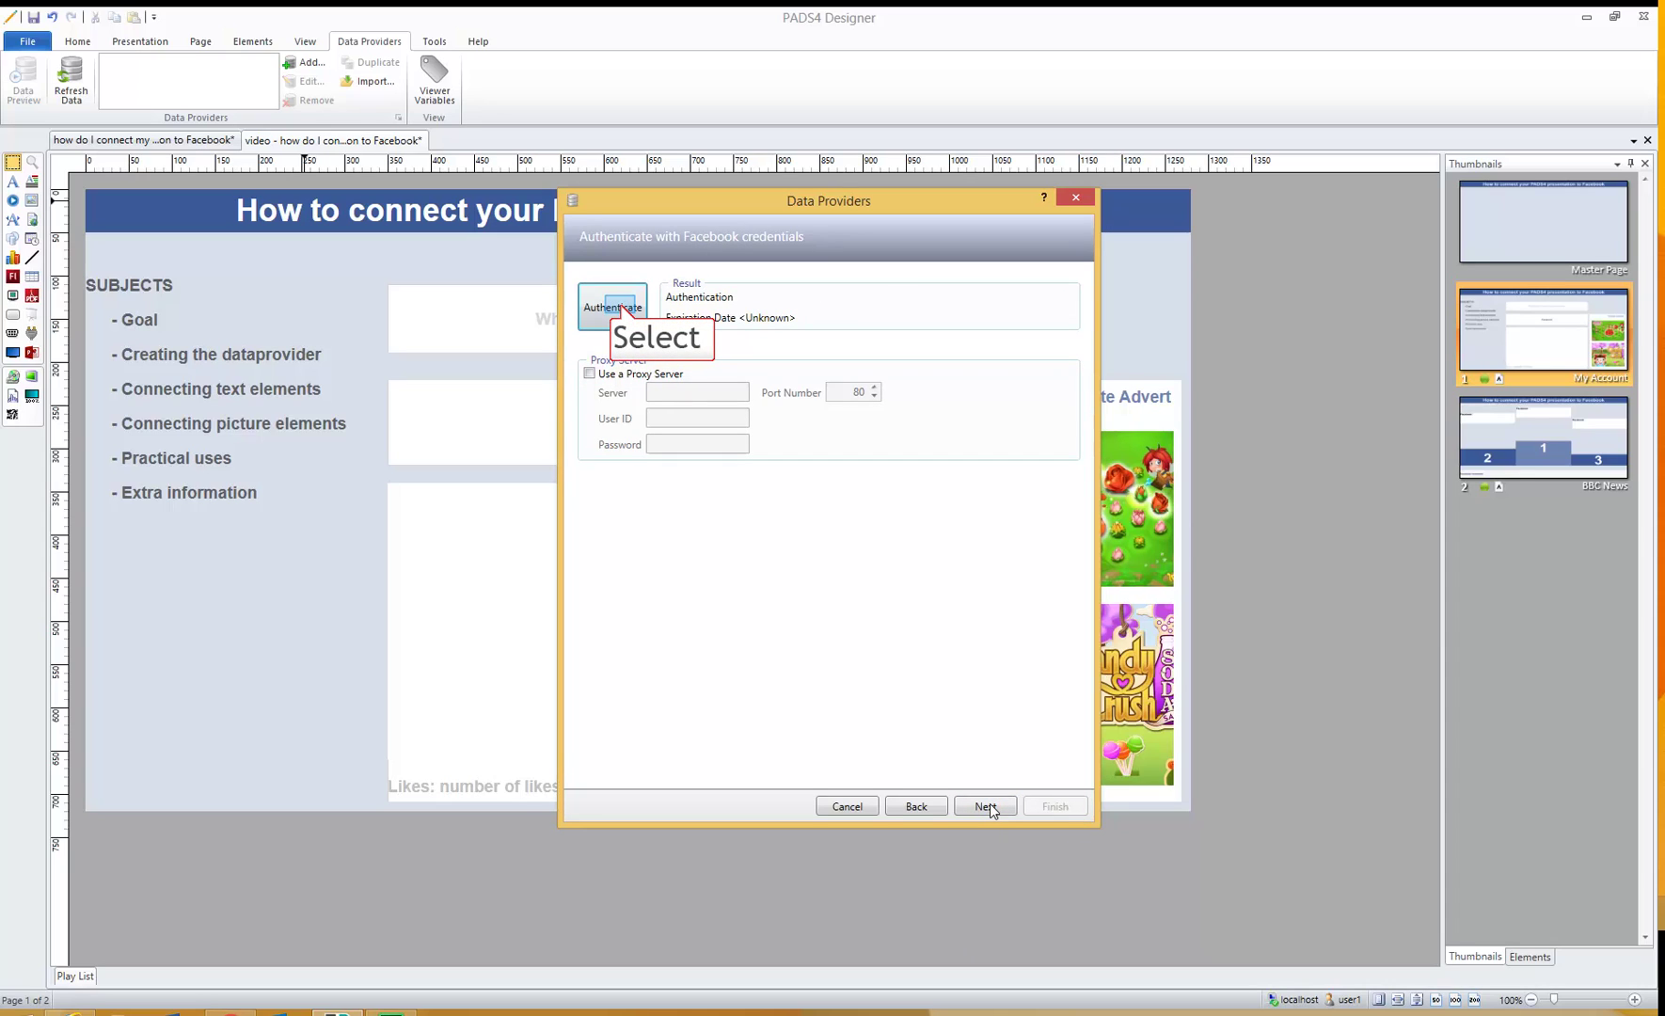
left_click(621, 310)
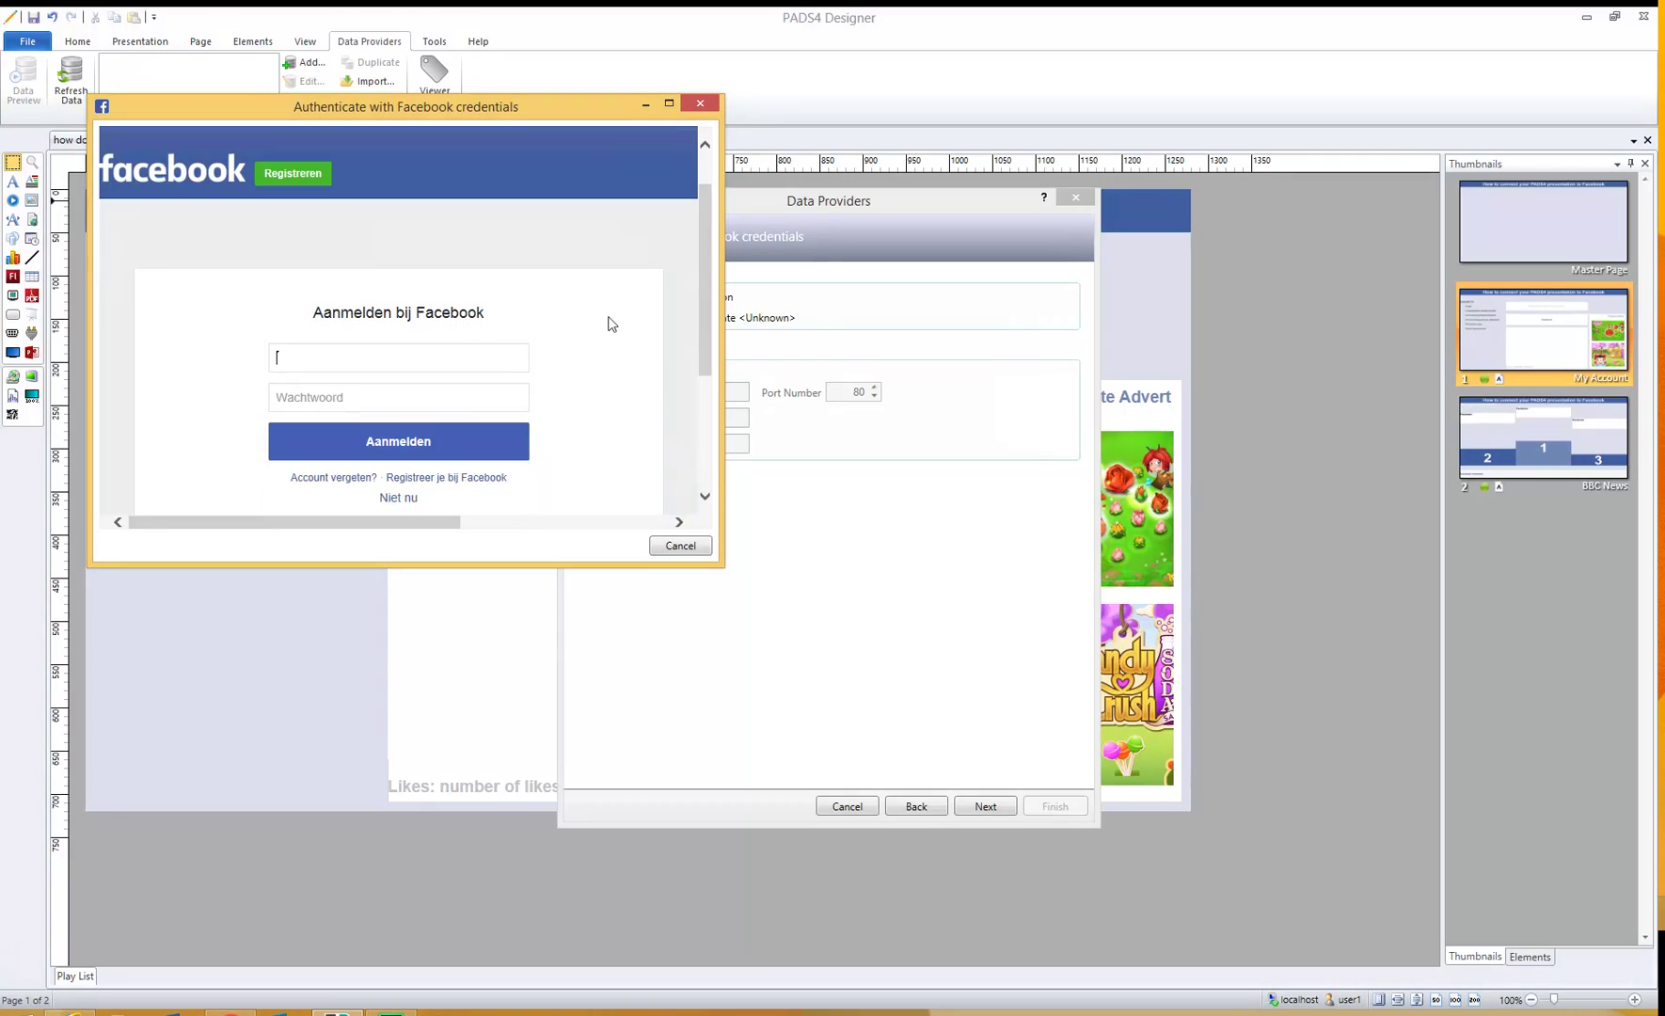
left_click(444, 301)
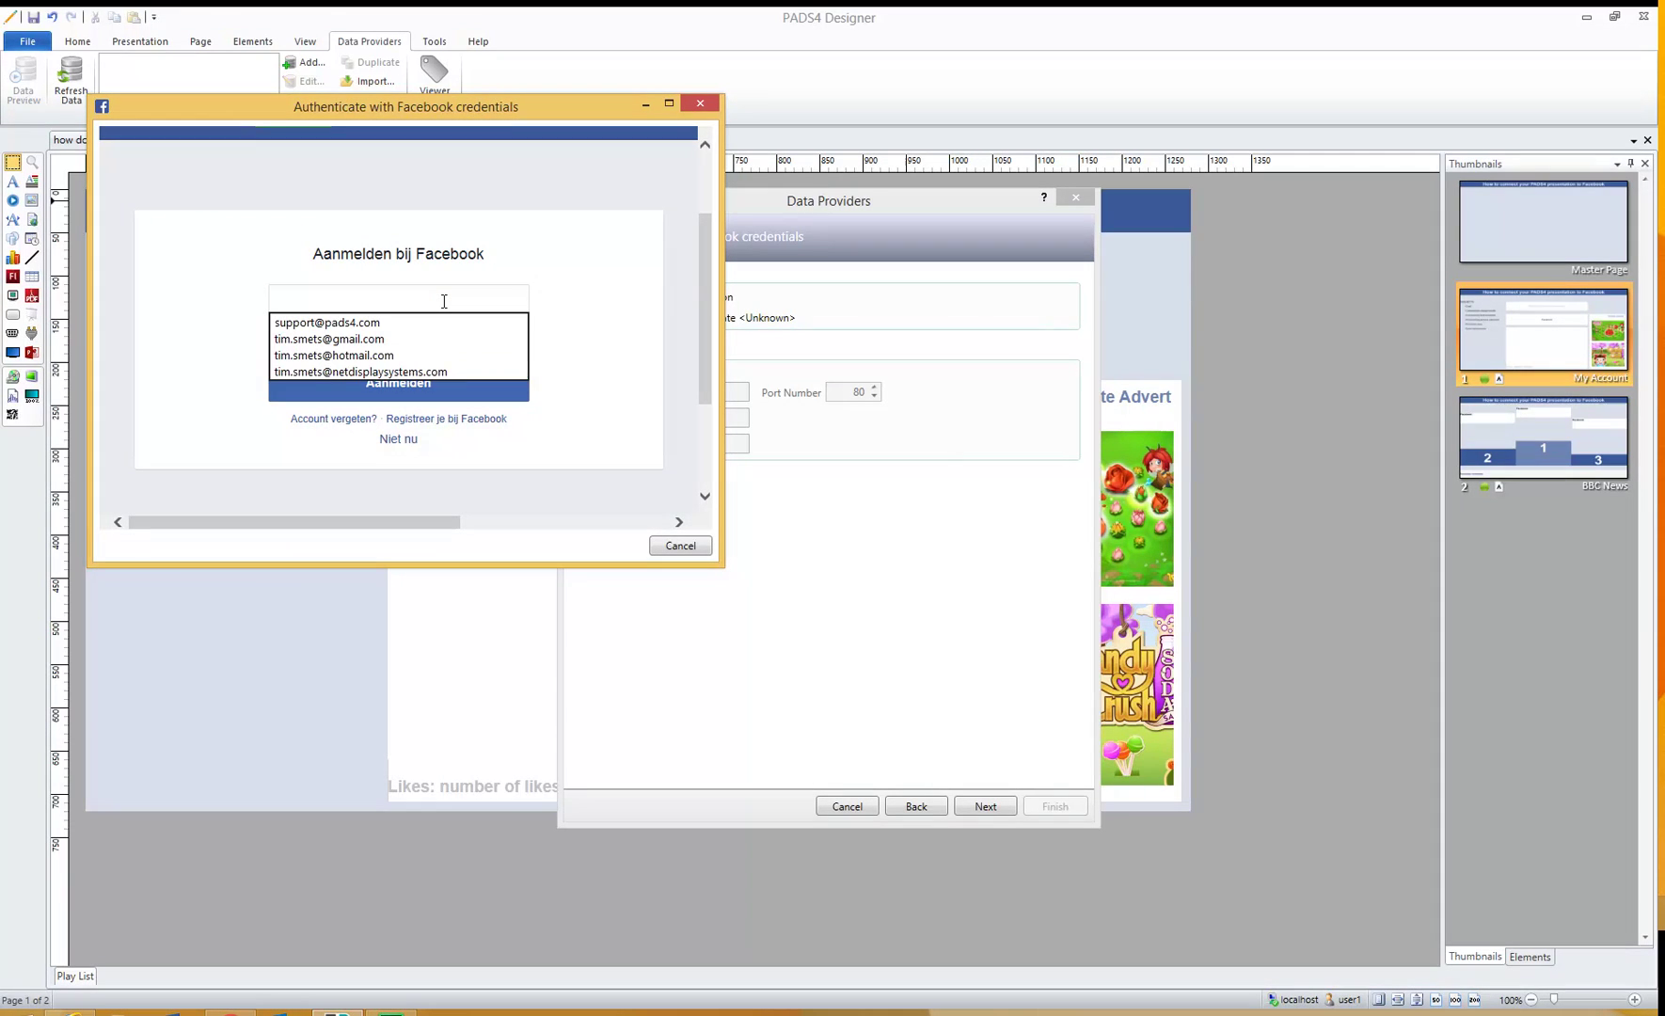
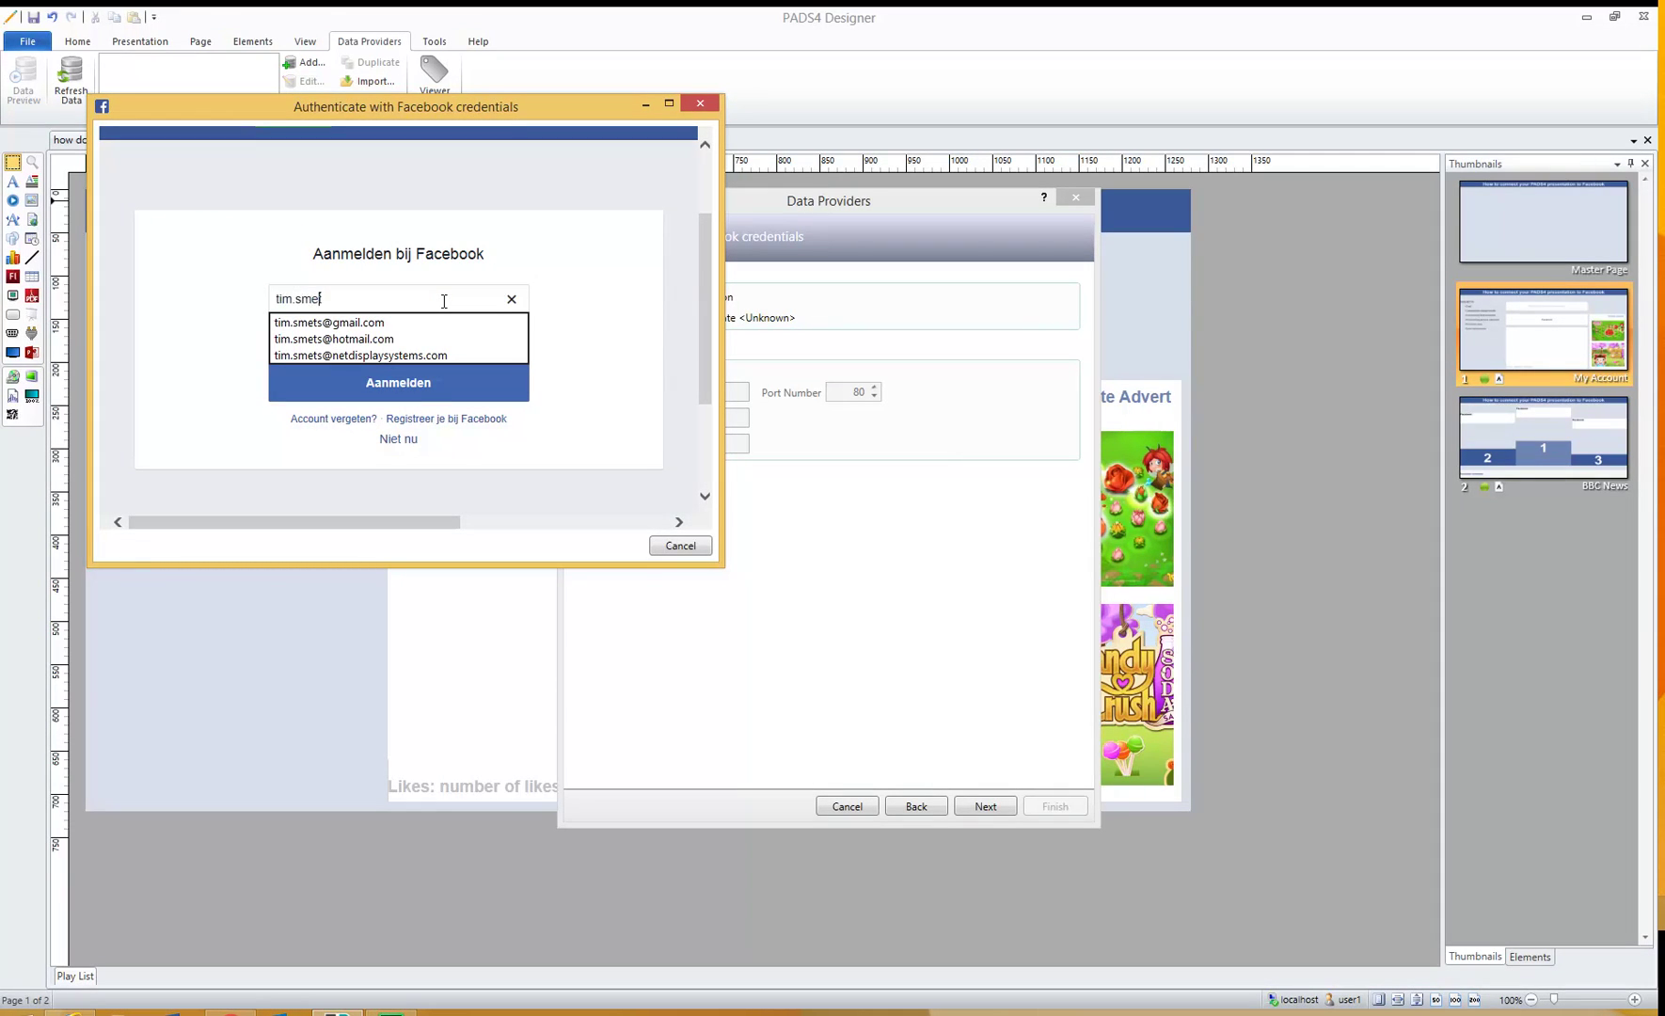
key("Down")
key("Down")
key("Down")
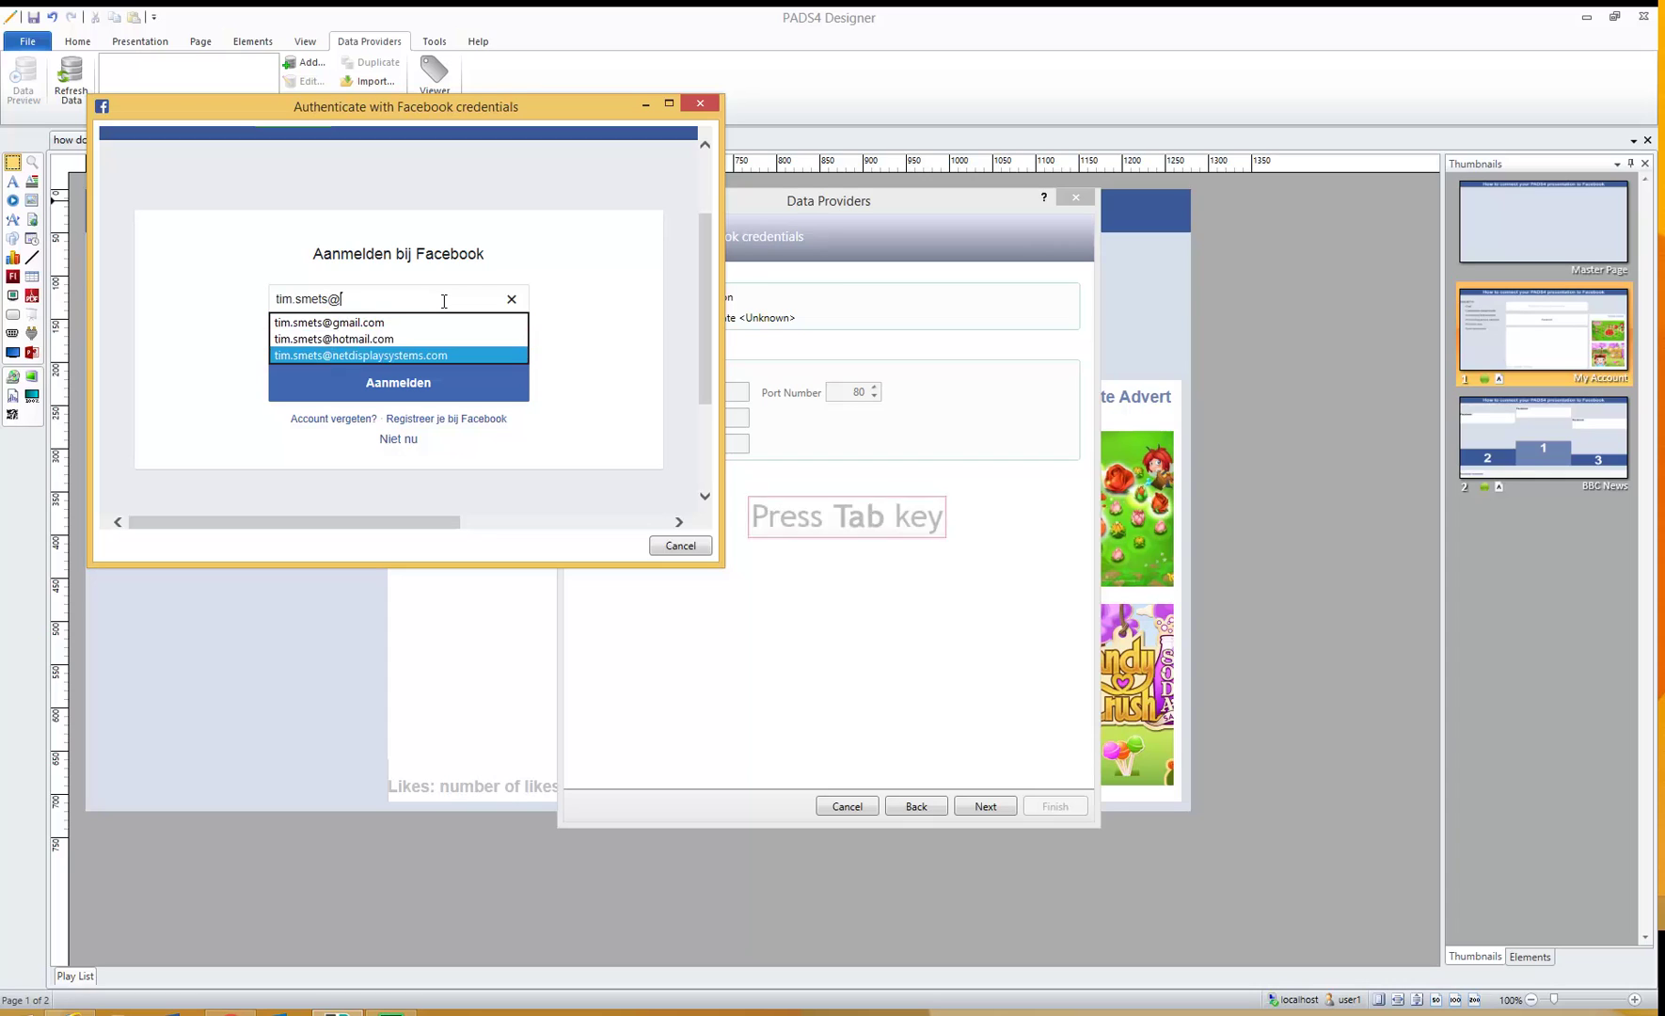
key("Tab")
type("***********")
left_click(435, 384)
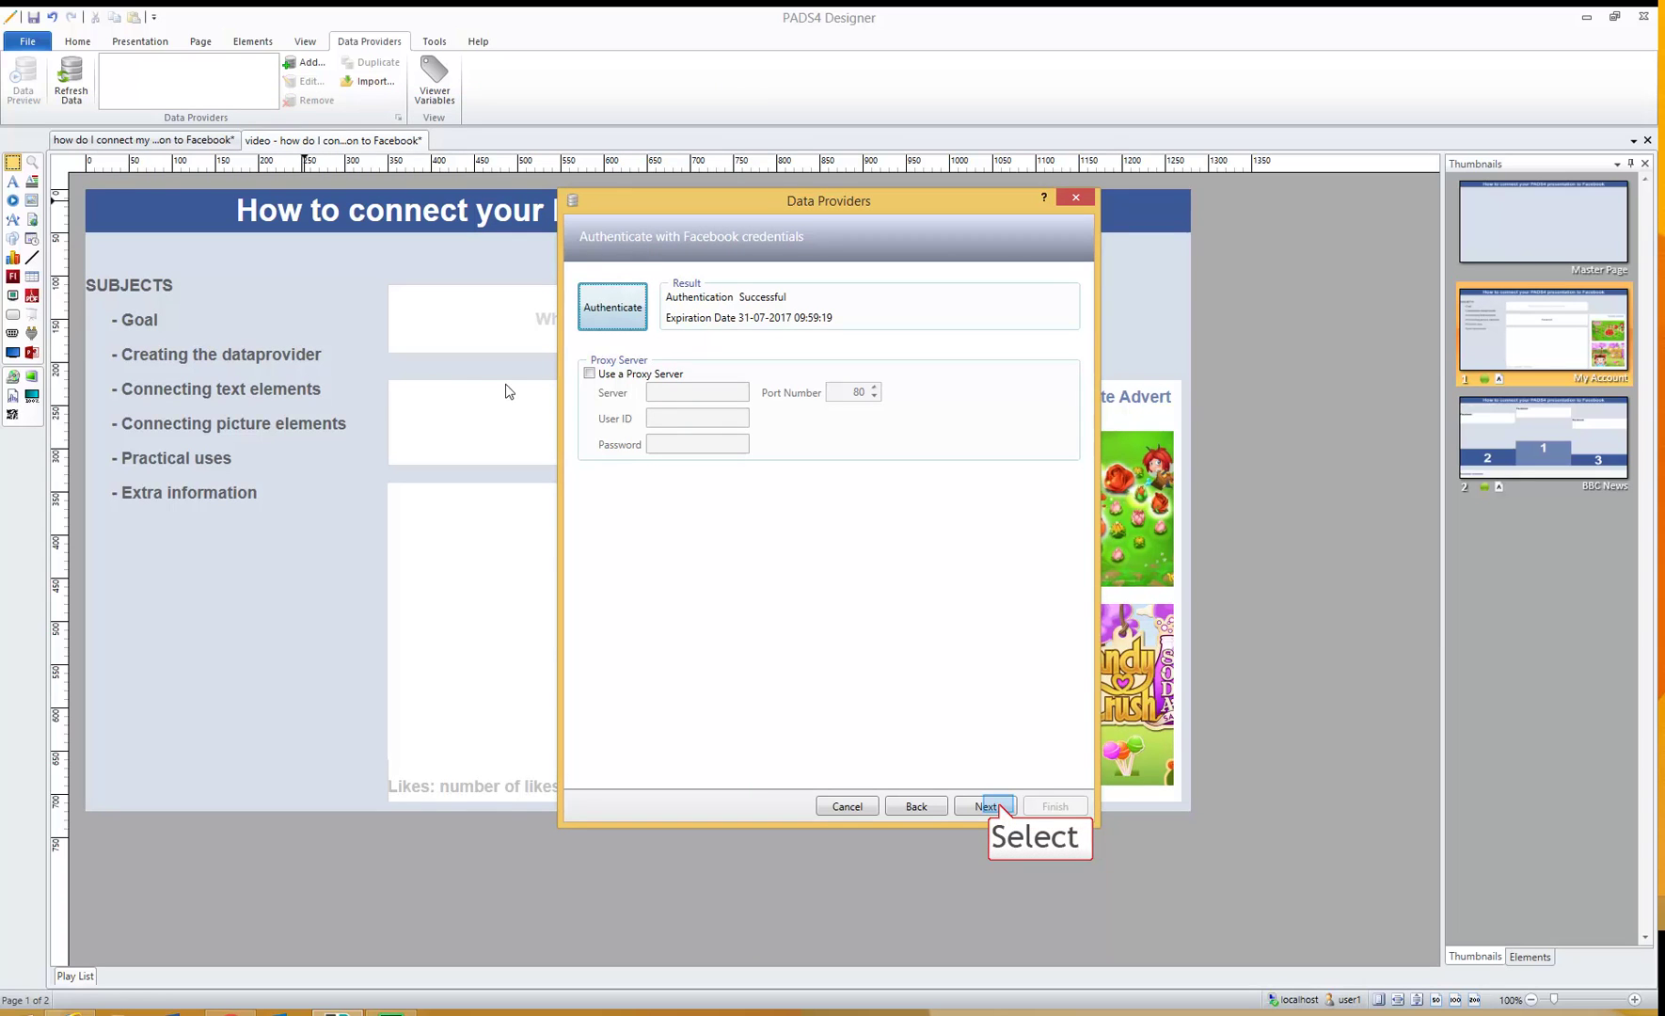
- Enter 'bbcnews' as the Facebook page name and load its data
left_click(999, 804)
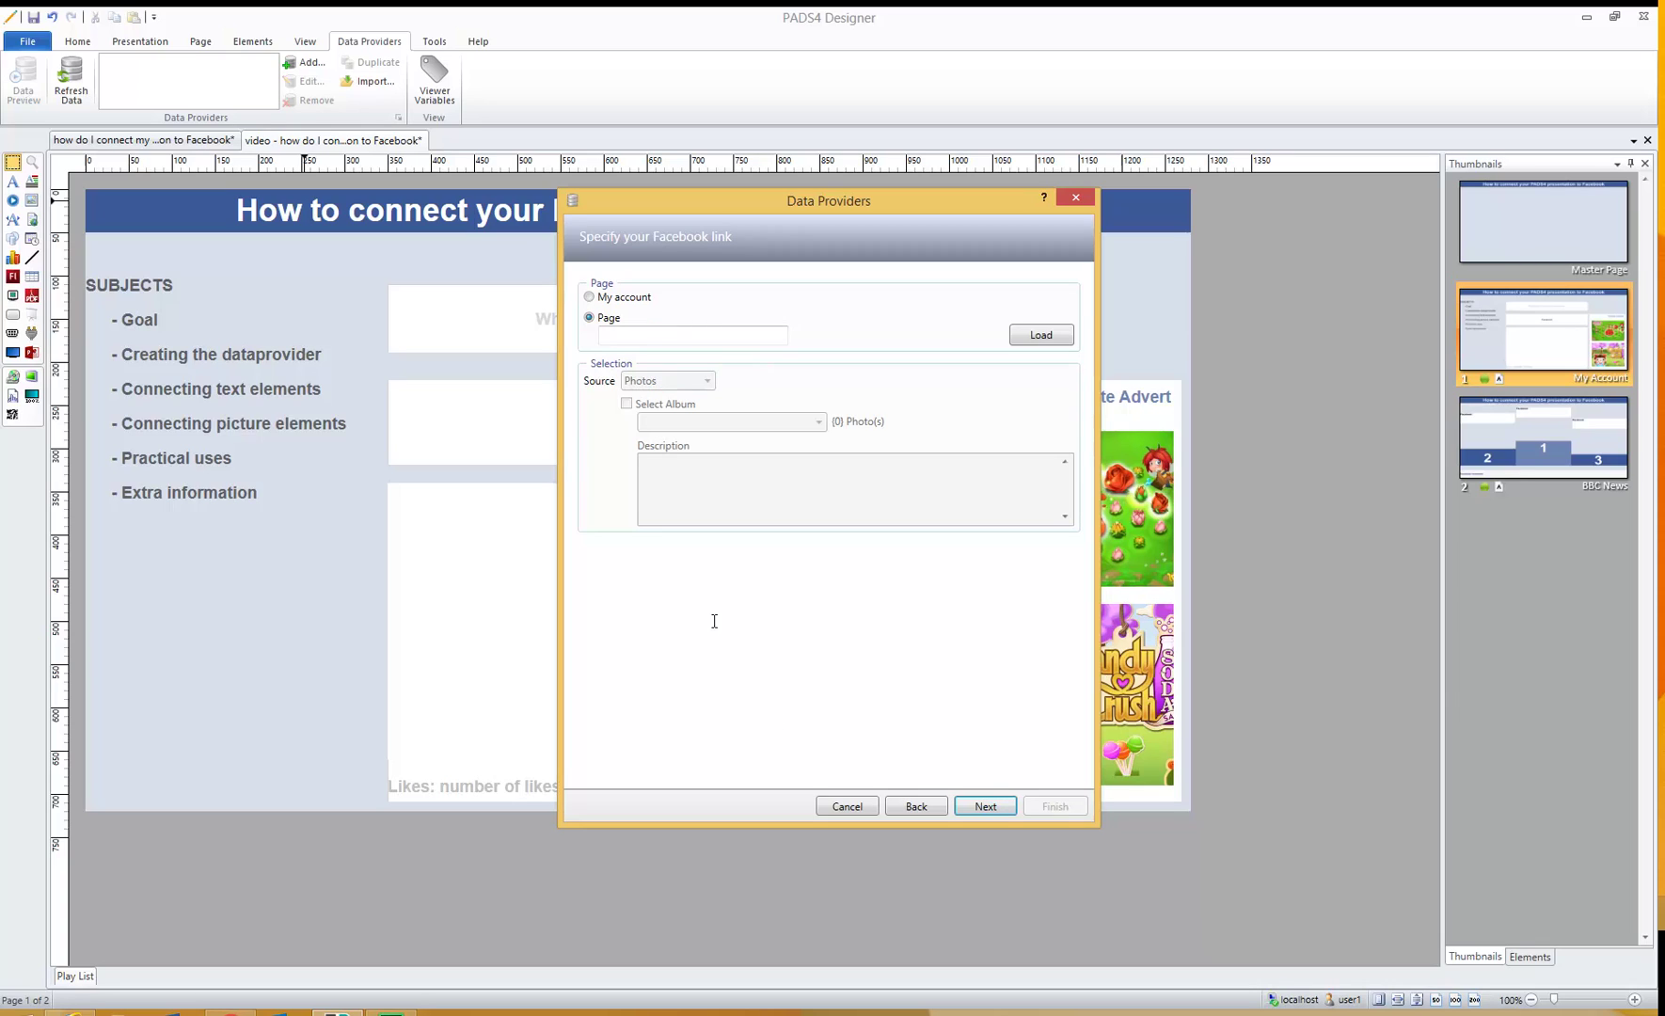
left_click(667, 334)
type("bbcnews")
left_click(1031, 339)
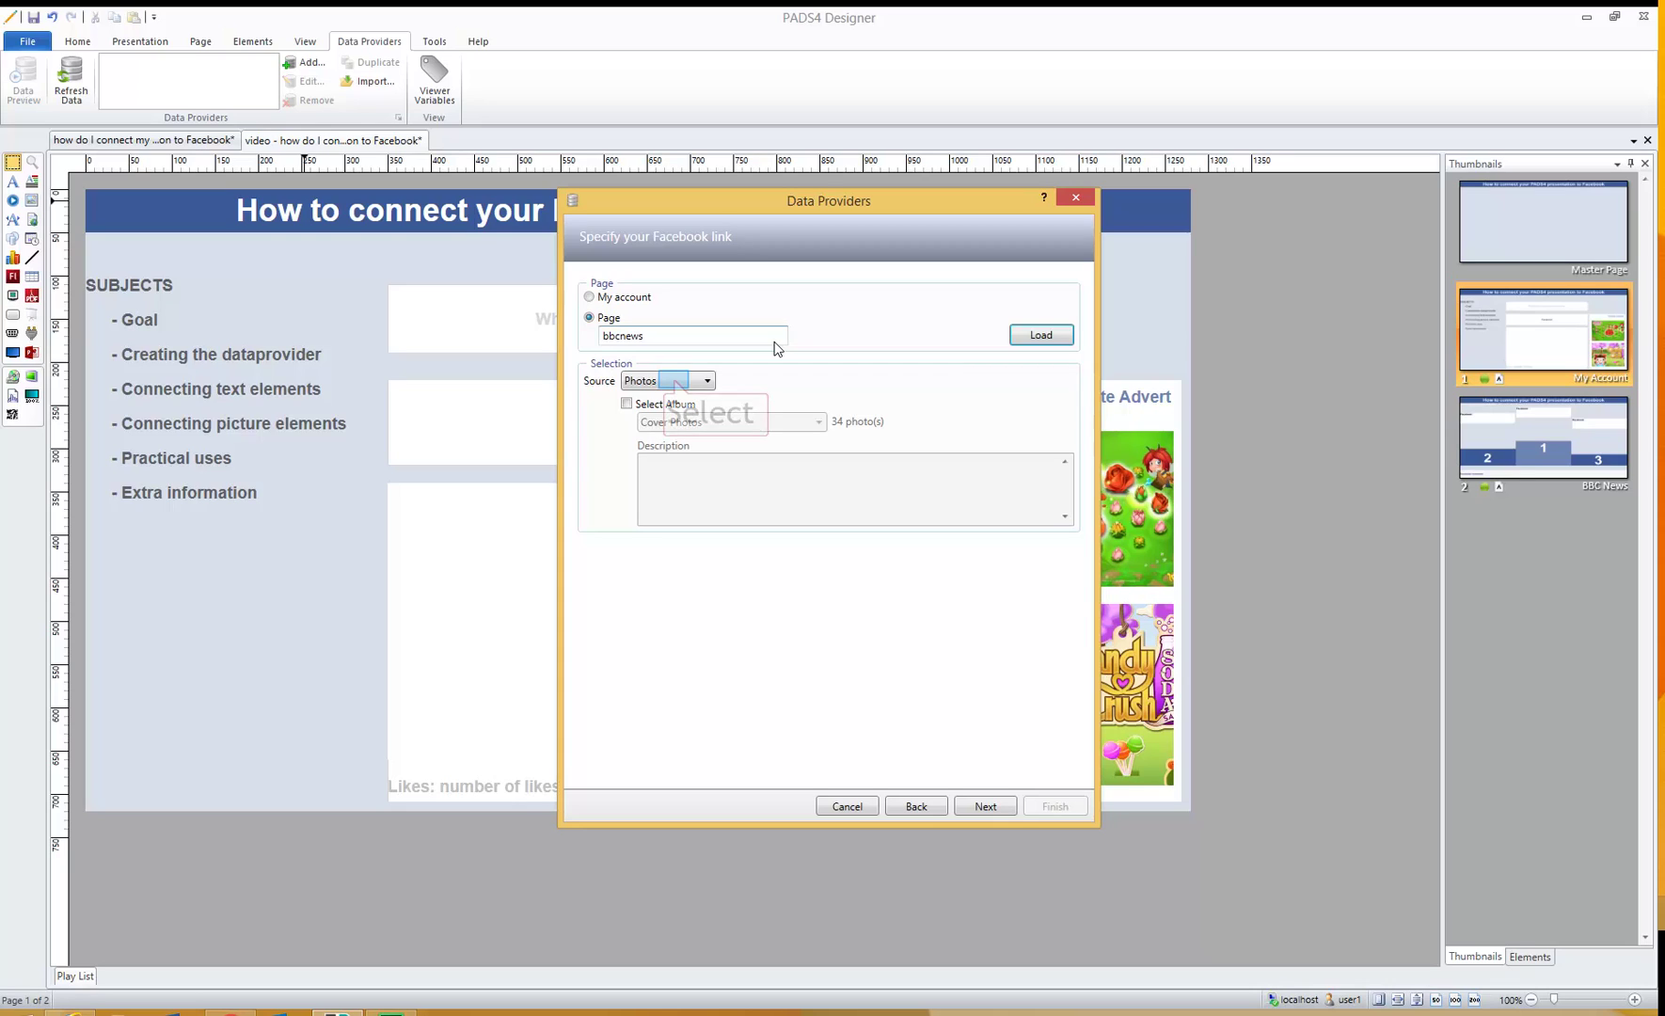
- Use Photos as the data source with the Timeline Photos album, then advance to Rearrange Data
left_click(673, 381)
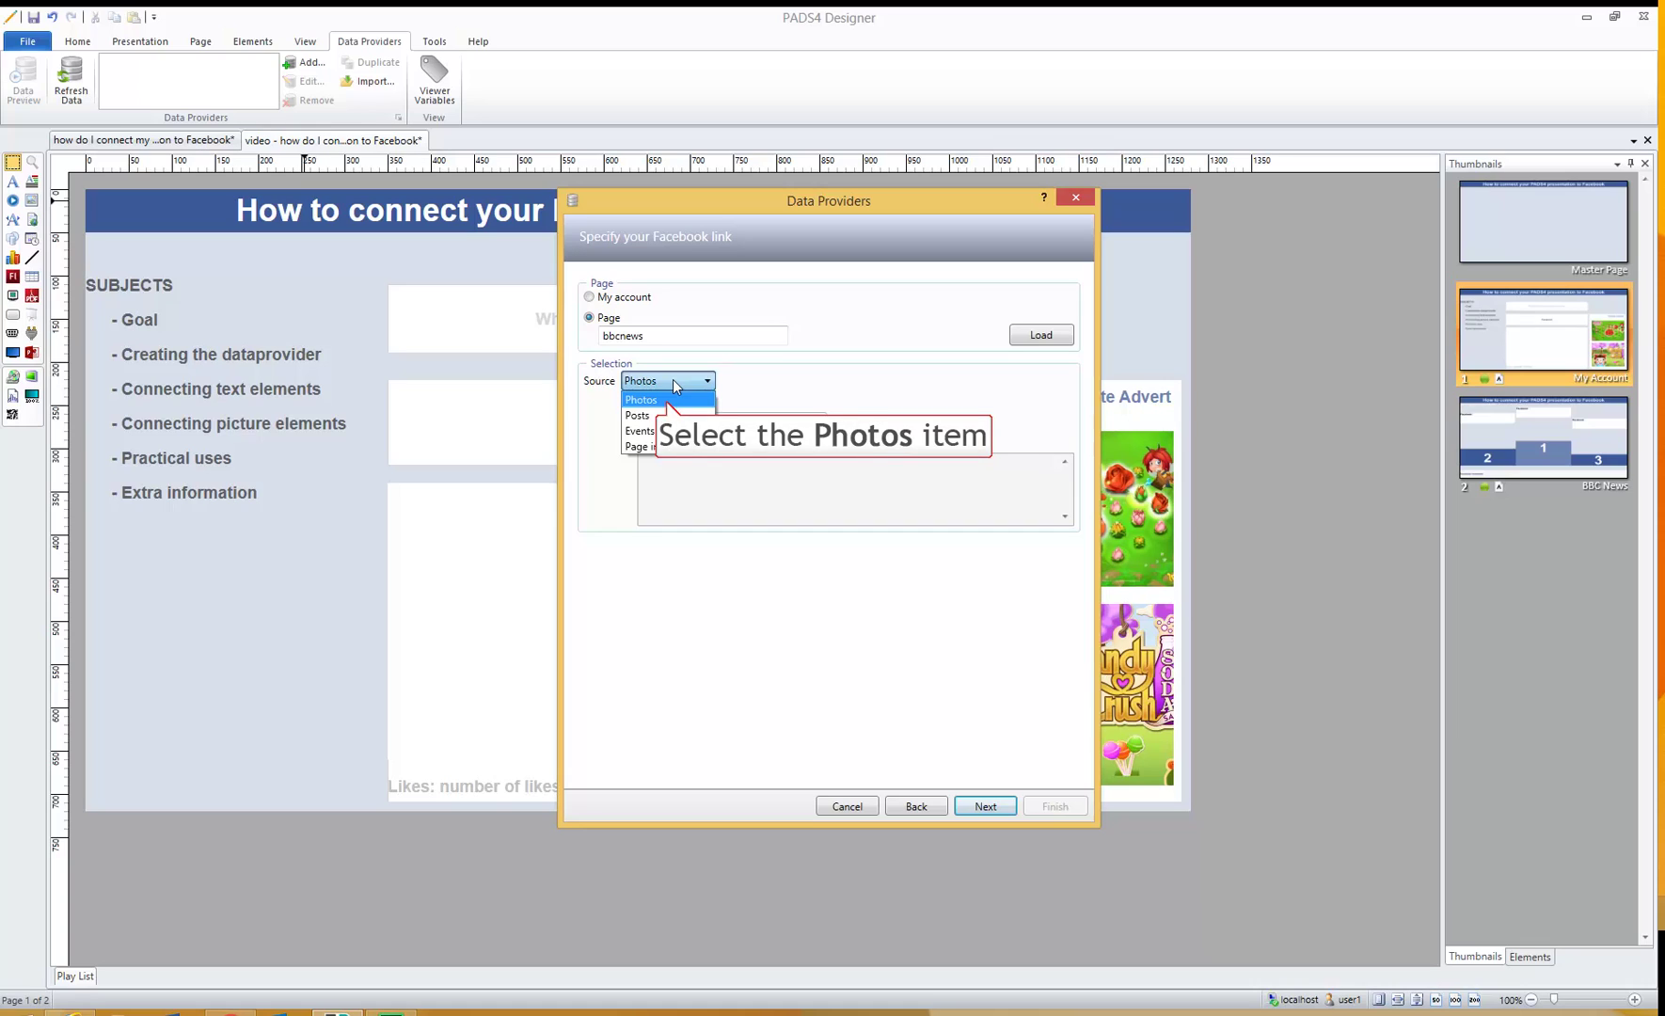
left_click(667, 401)
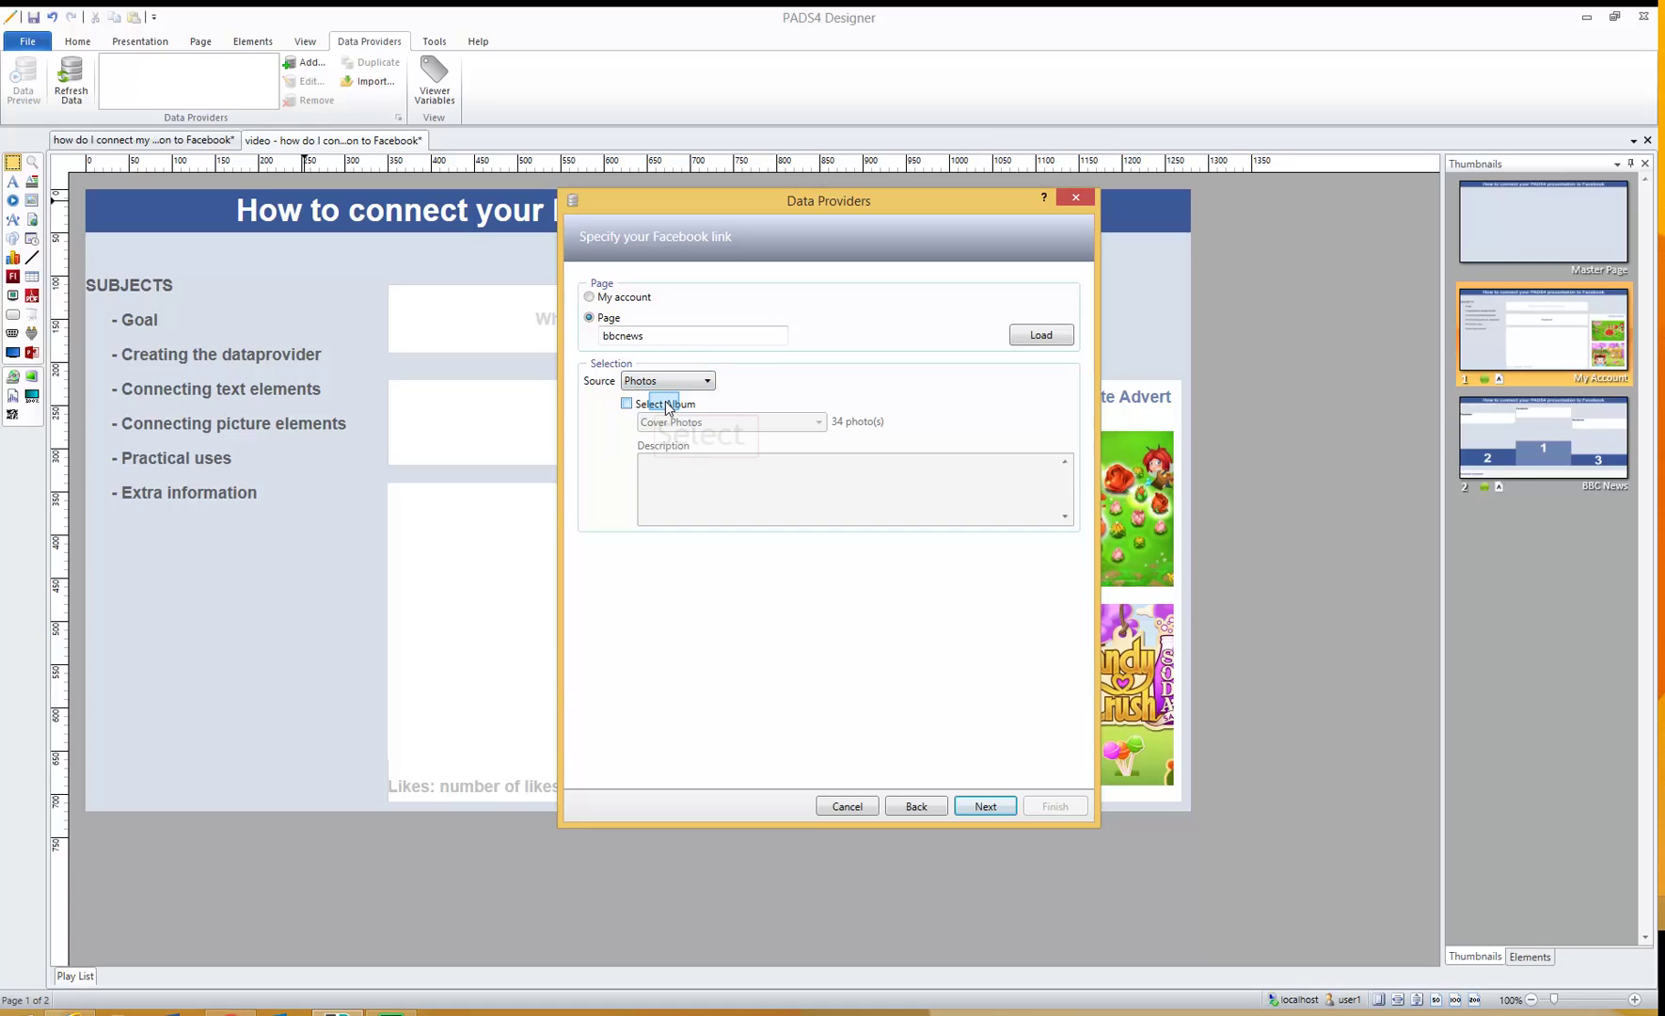
left_click(666, 402)
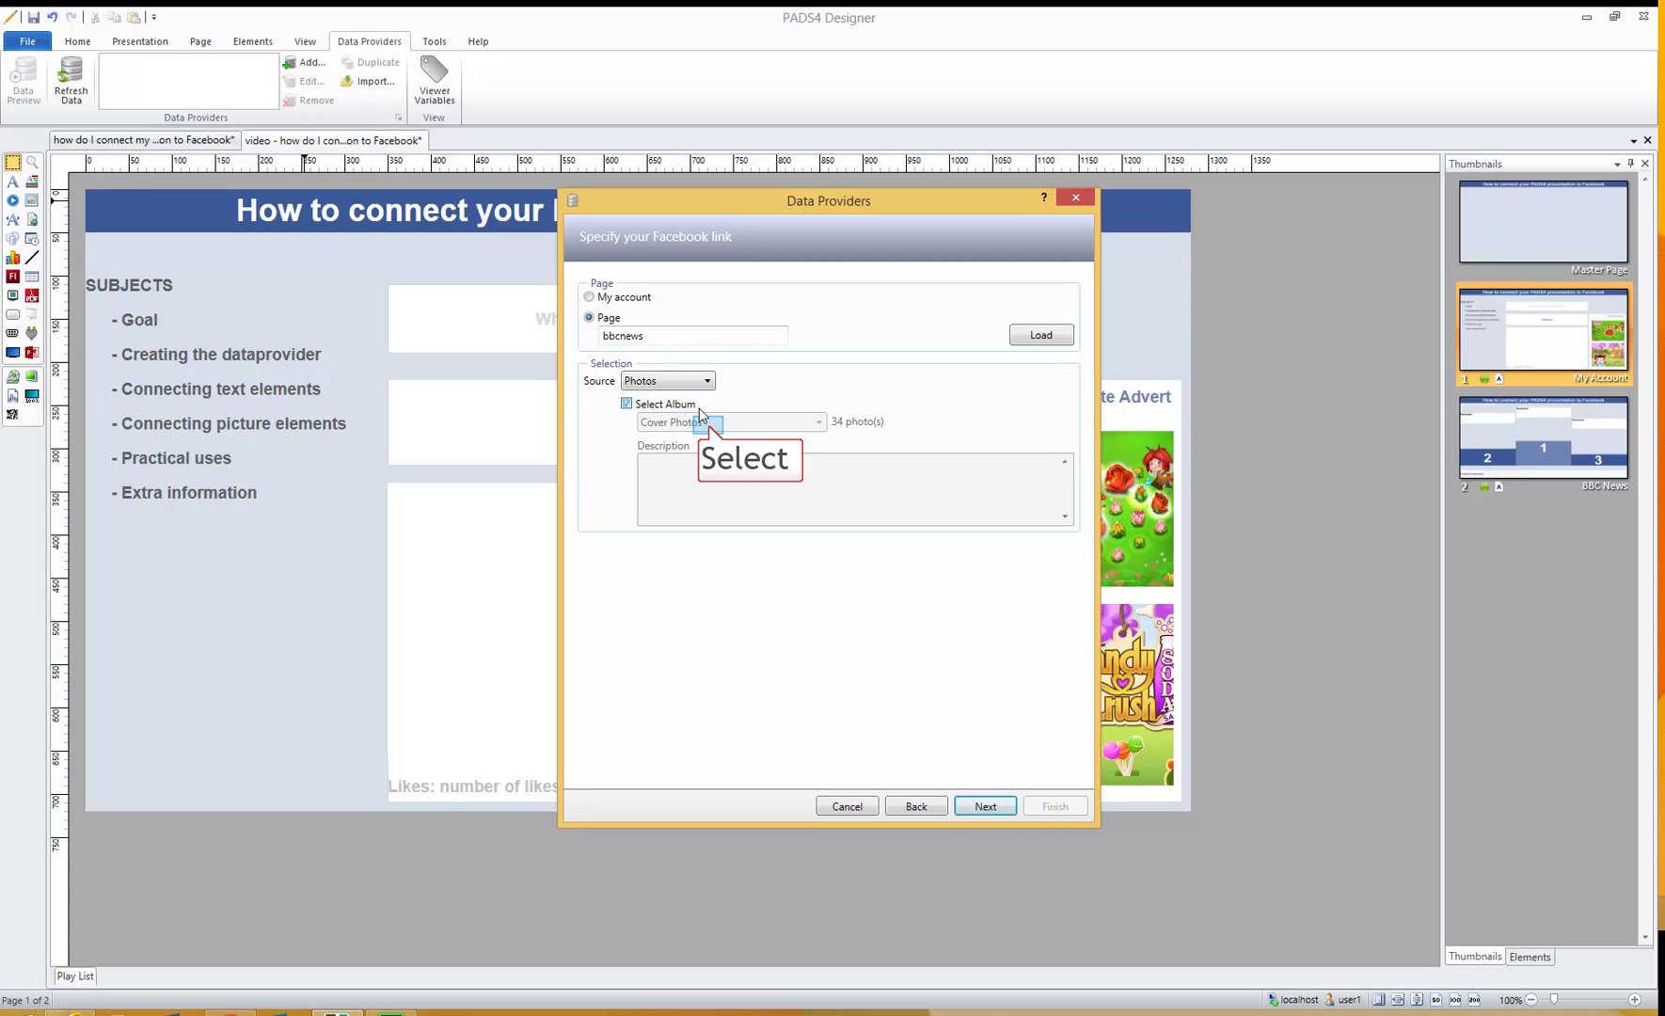
left_click(709, 424)
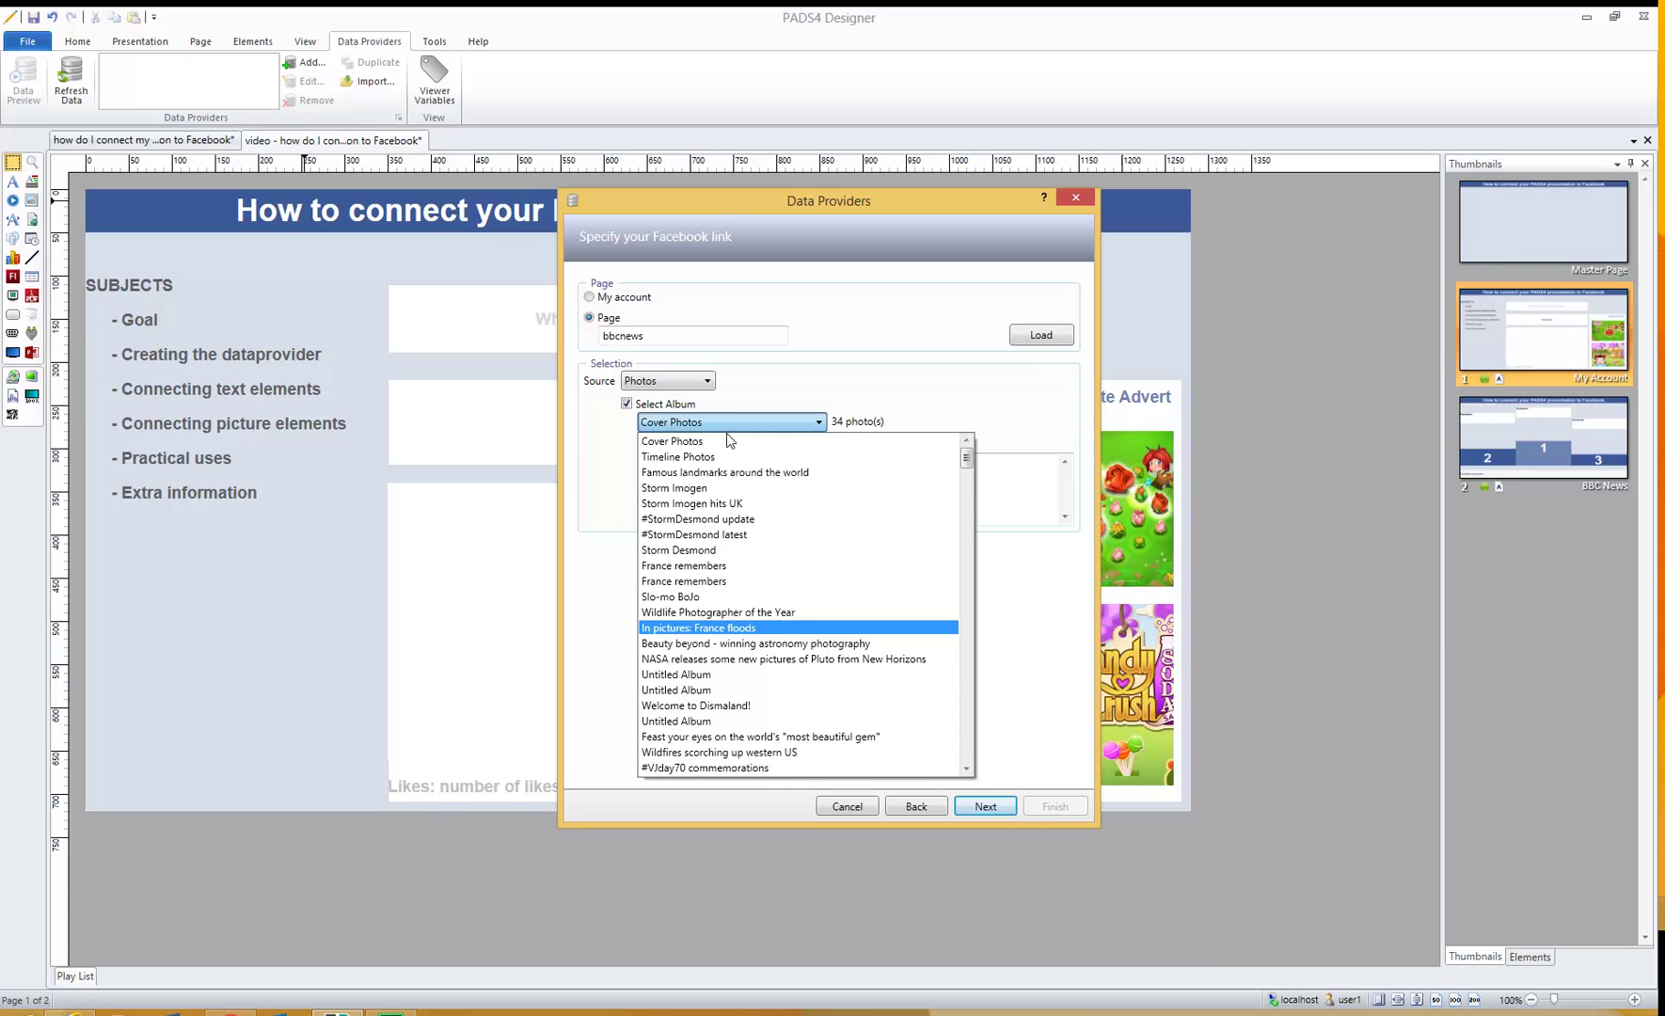
scroll(762, 639, "down", 10)
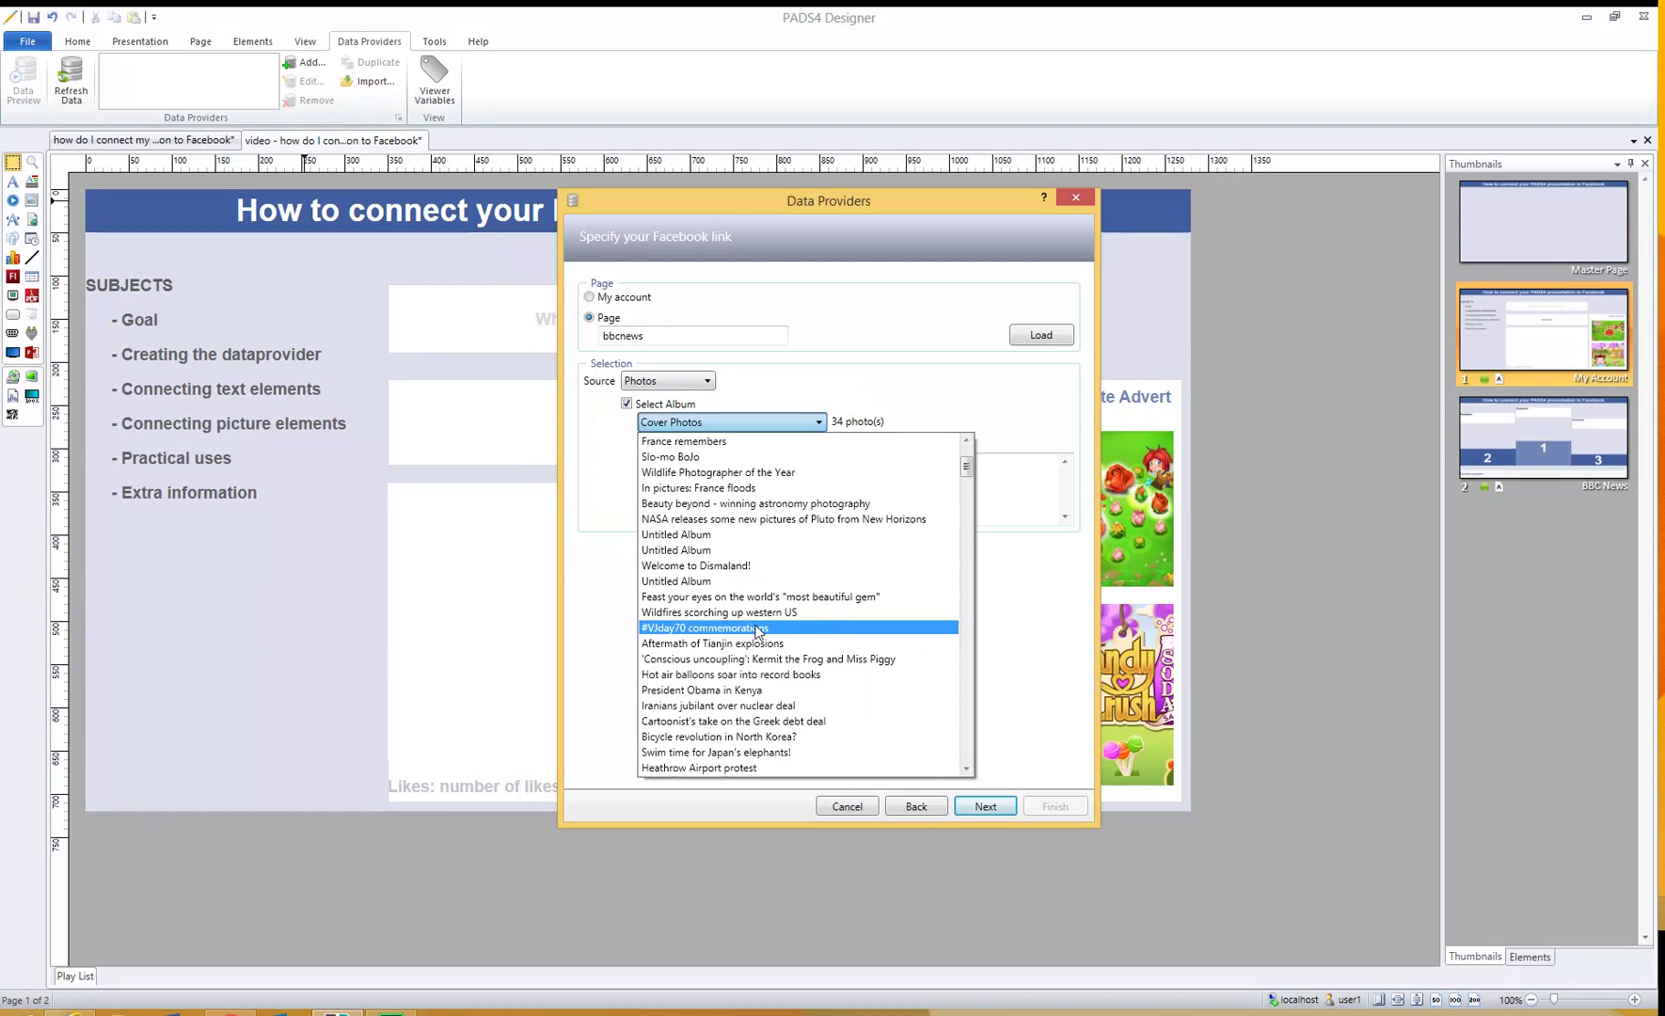
scroll(760, 665, "down", 4)
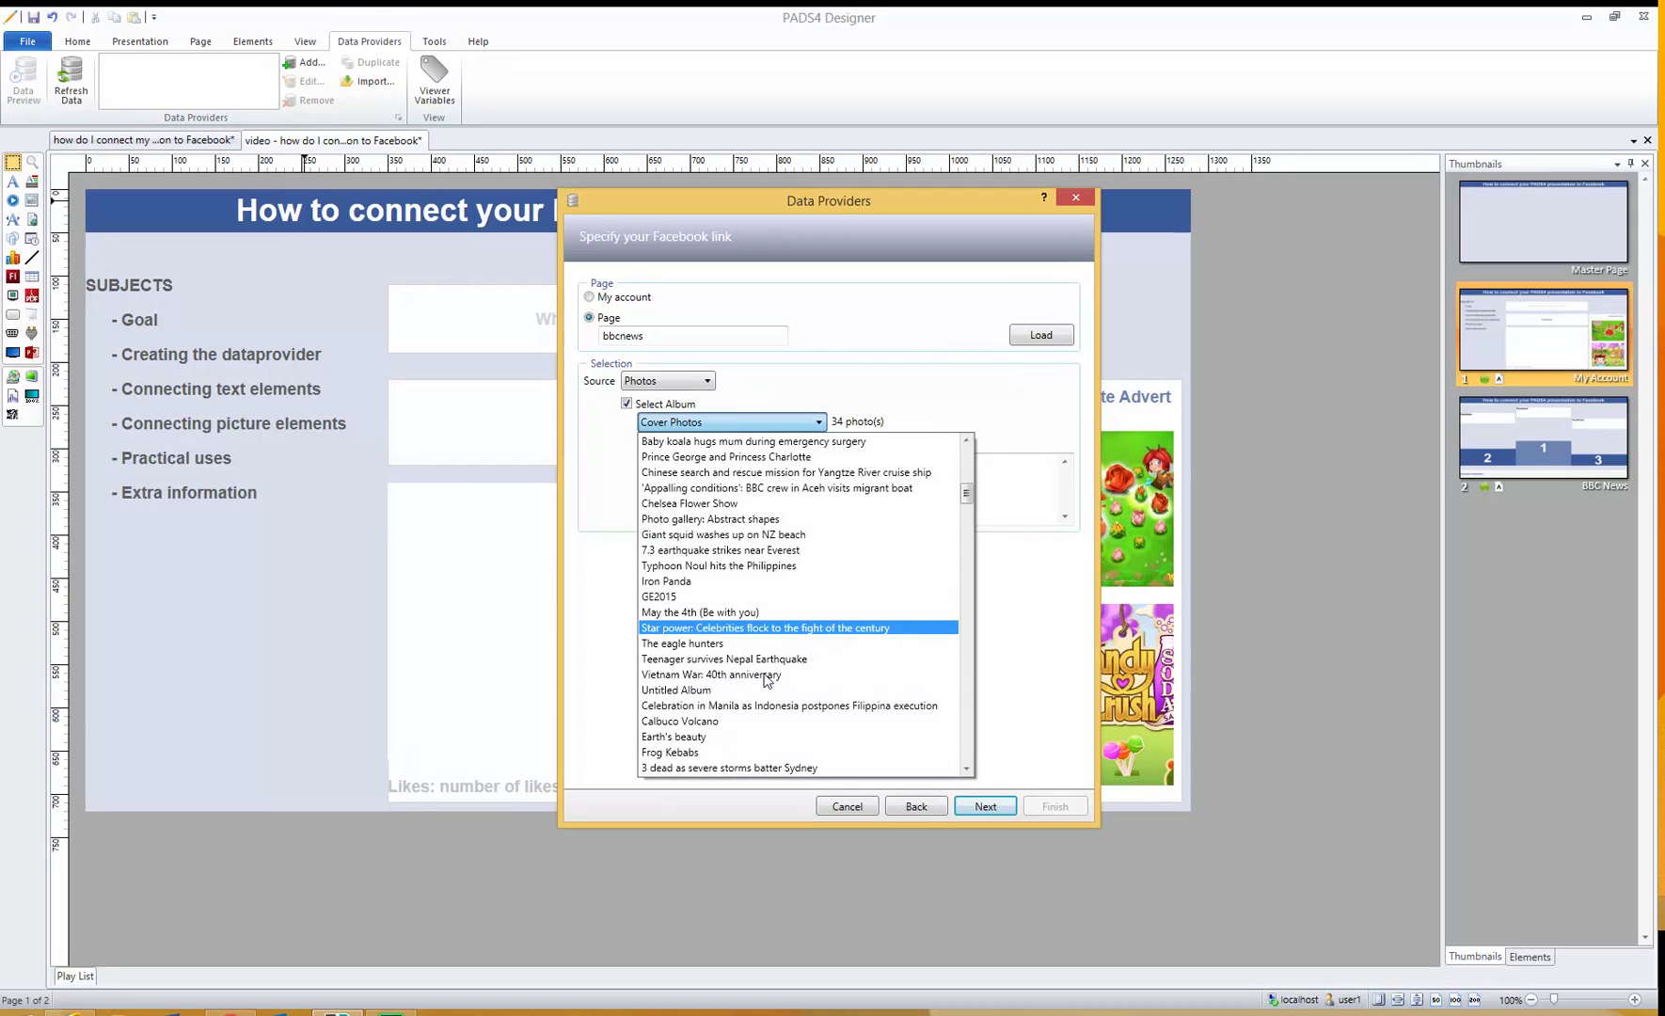
scroll(762, 670, "down", 4)
scroll(760, 666, "up", 8)
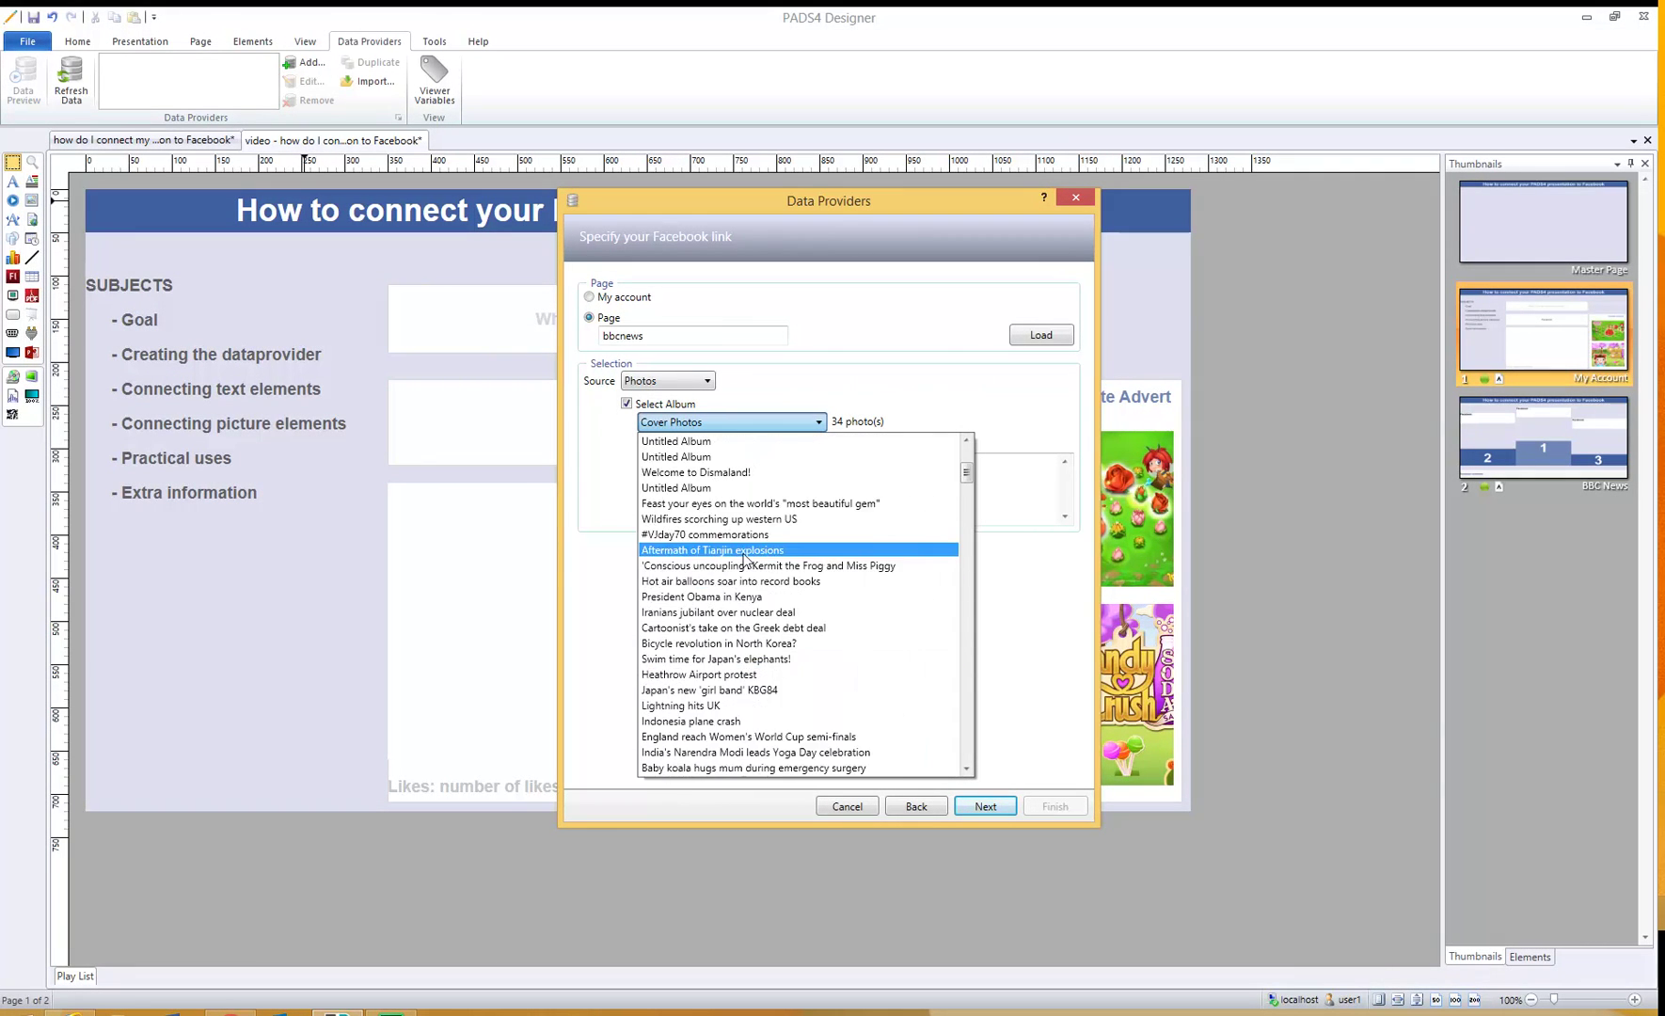
scroll(735, 523, "up", 2)
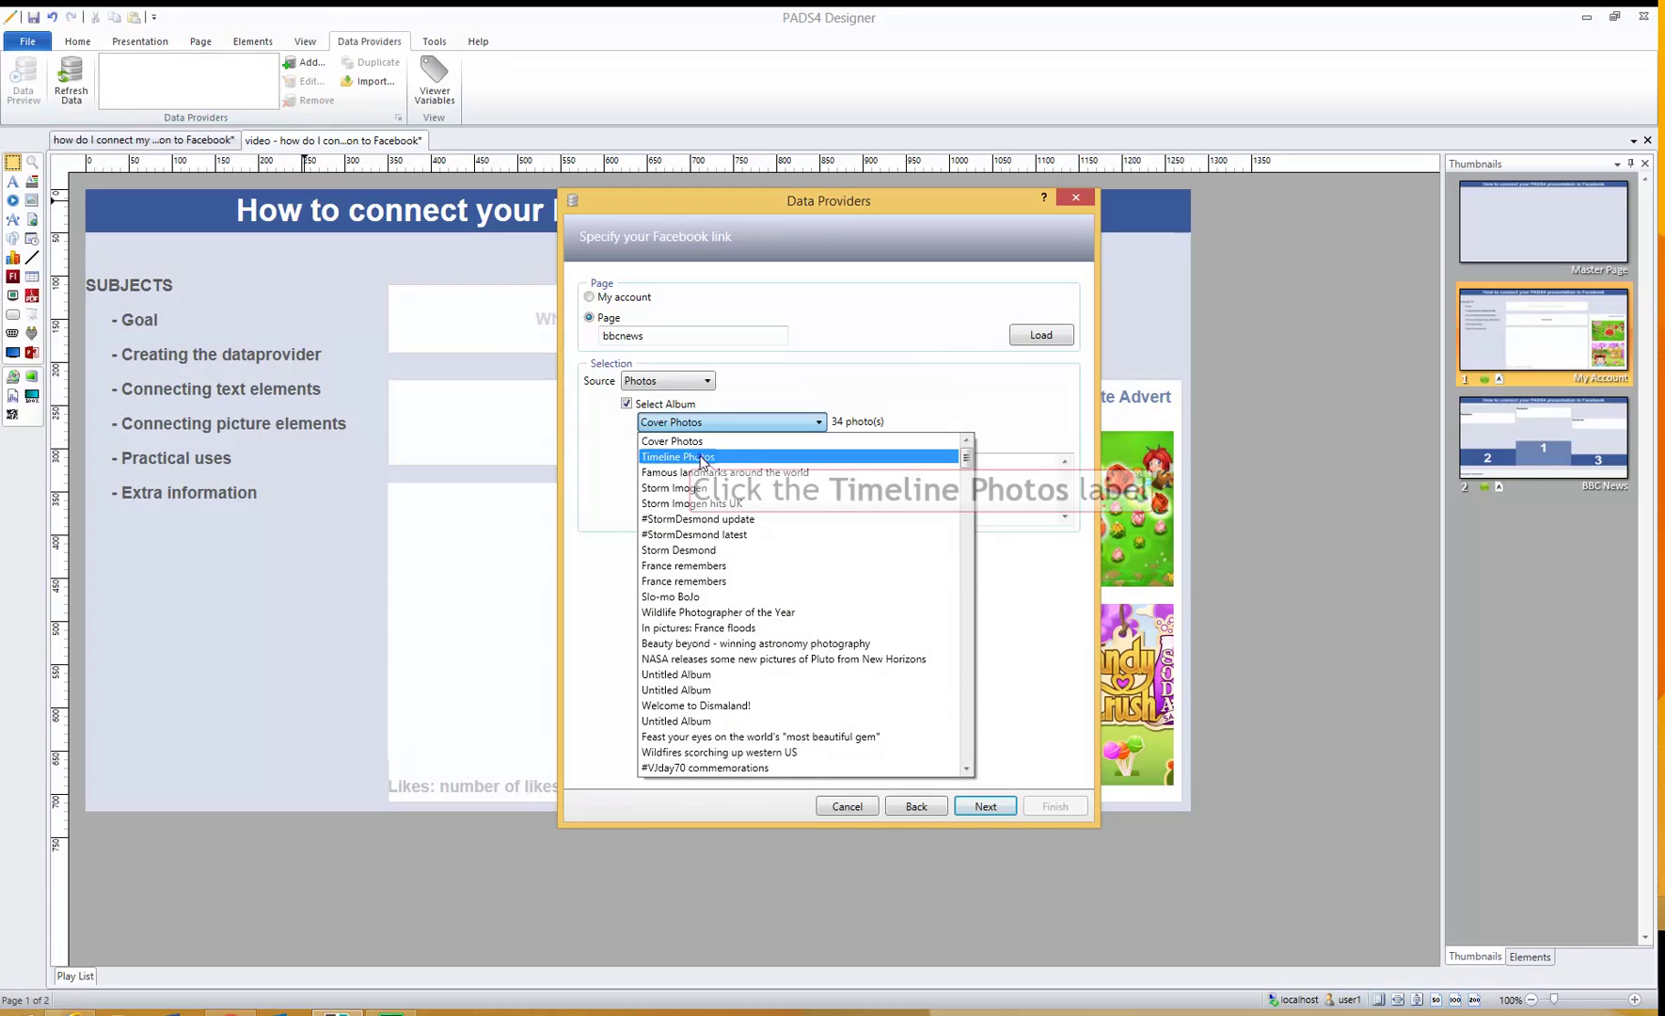
left_click(807, 456)
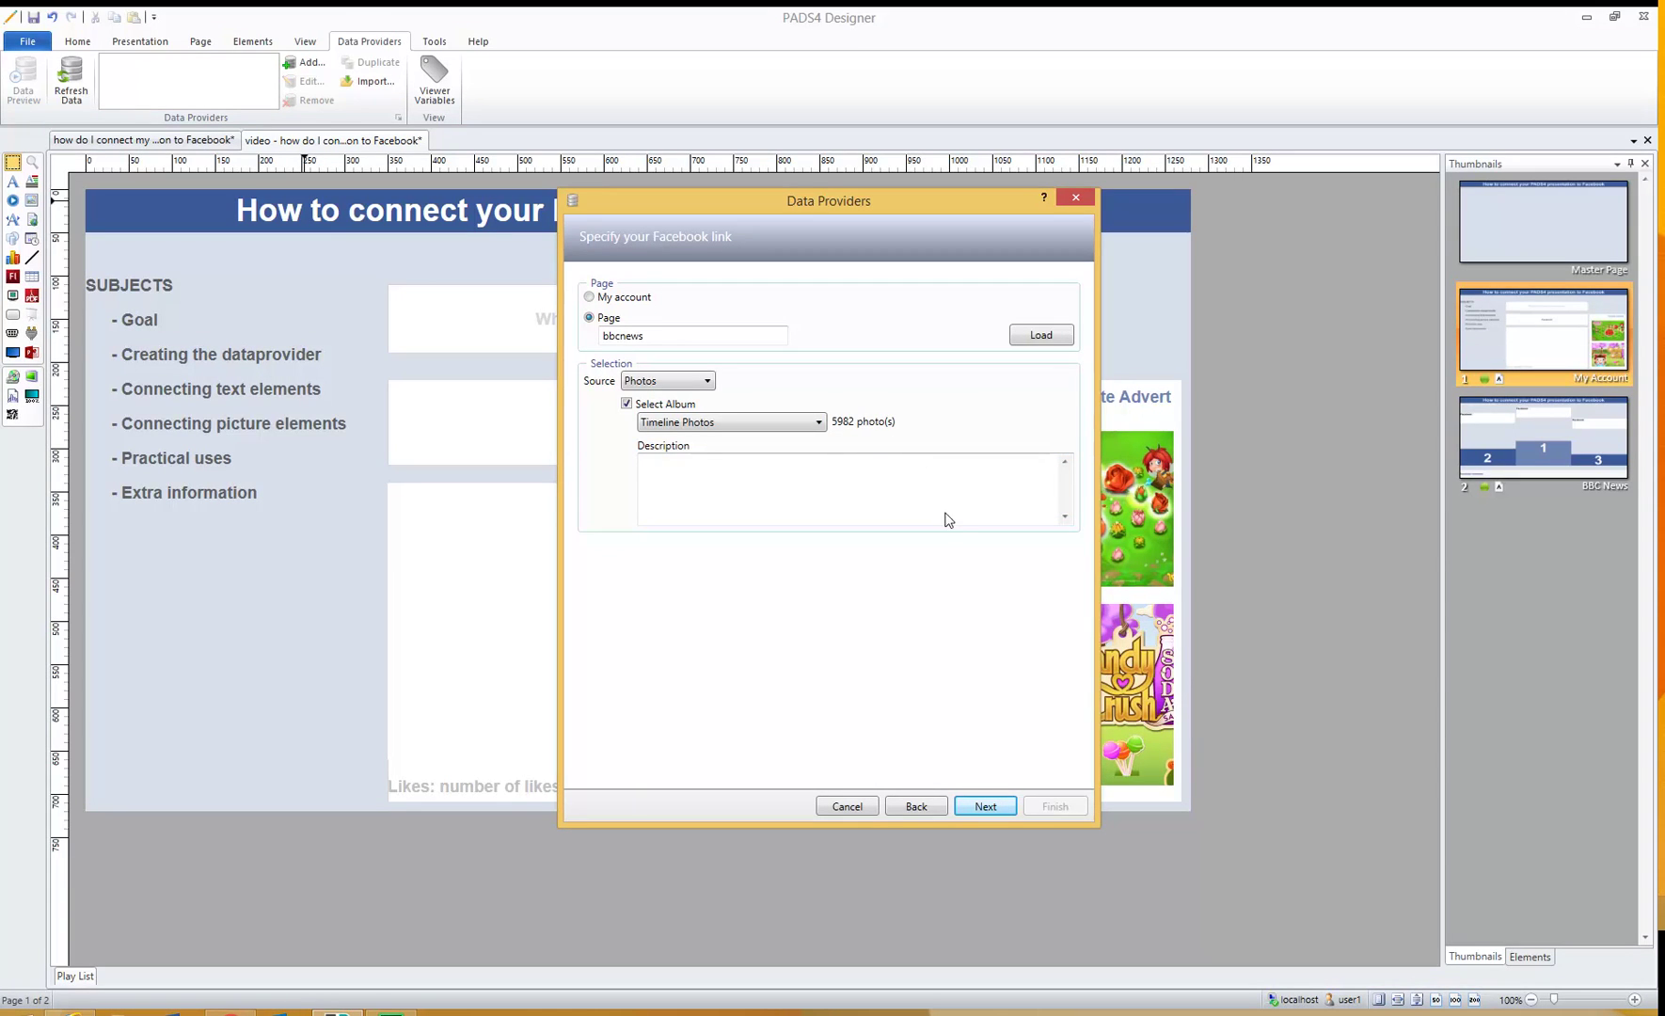
left_click(983, 805)
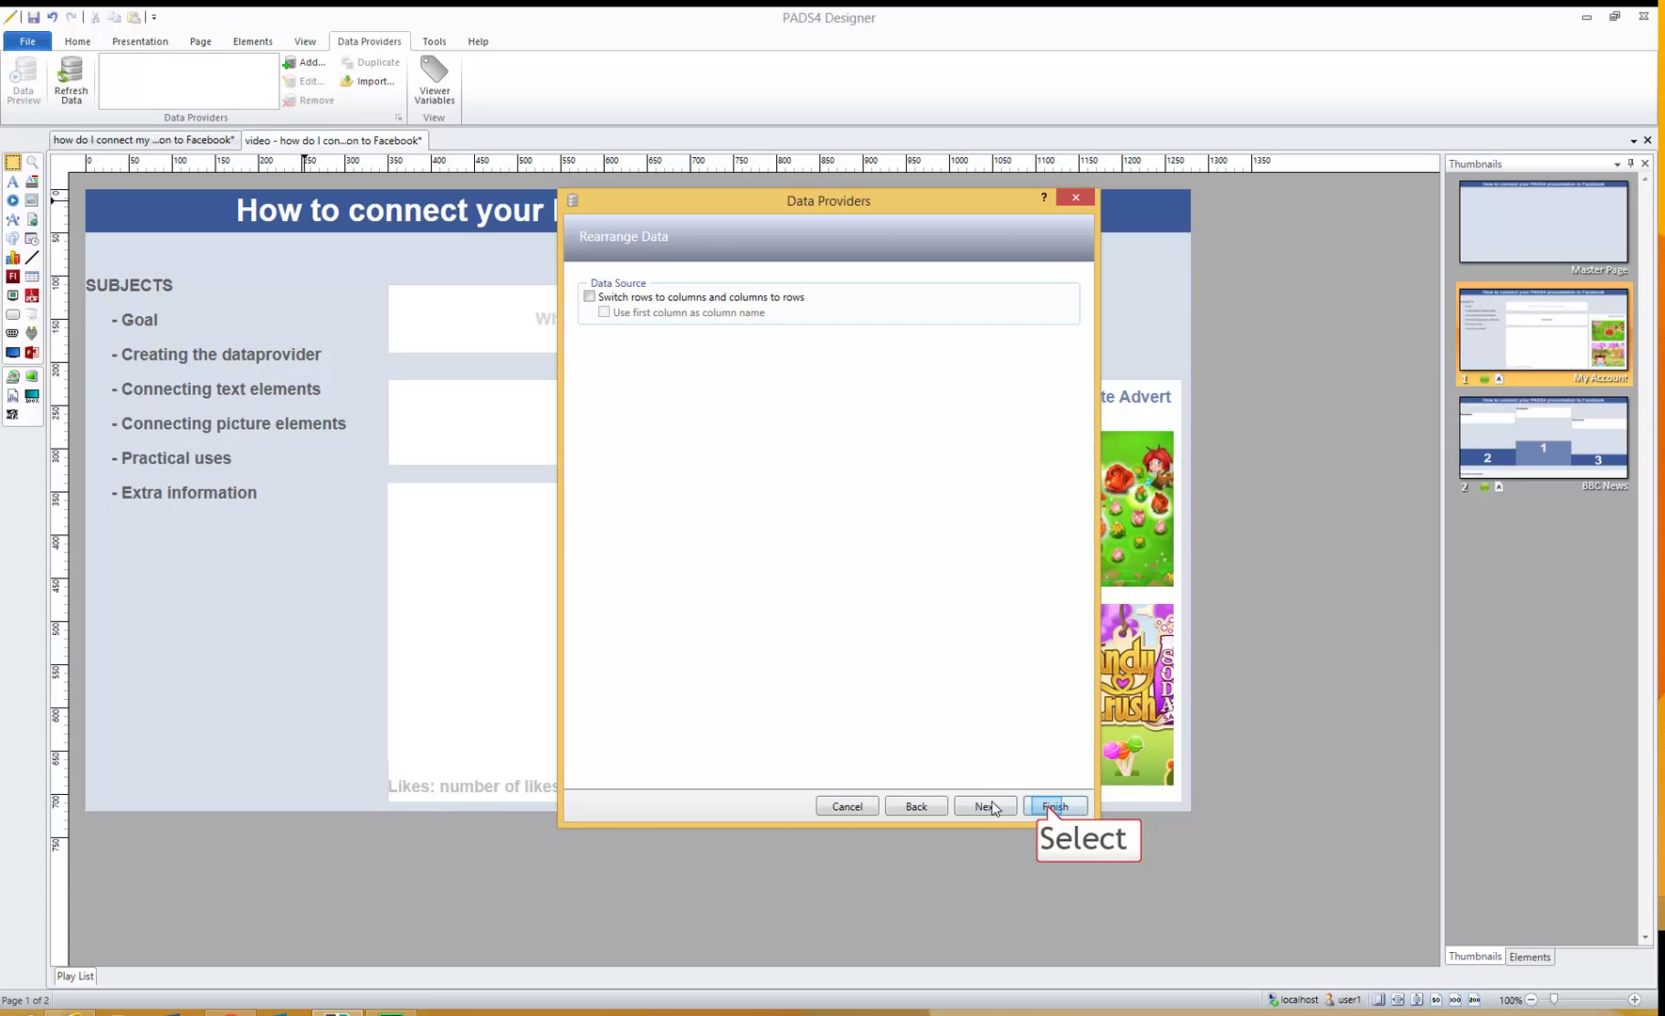
- Finish the Facebook BBCNEWS provider and review its 100 rows of post data in a maximized preview
left_click(1055, 807)
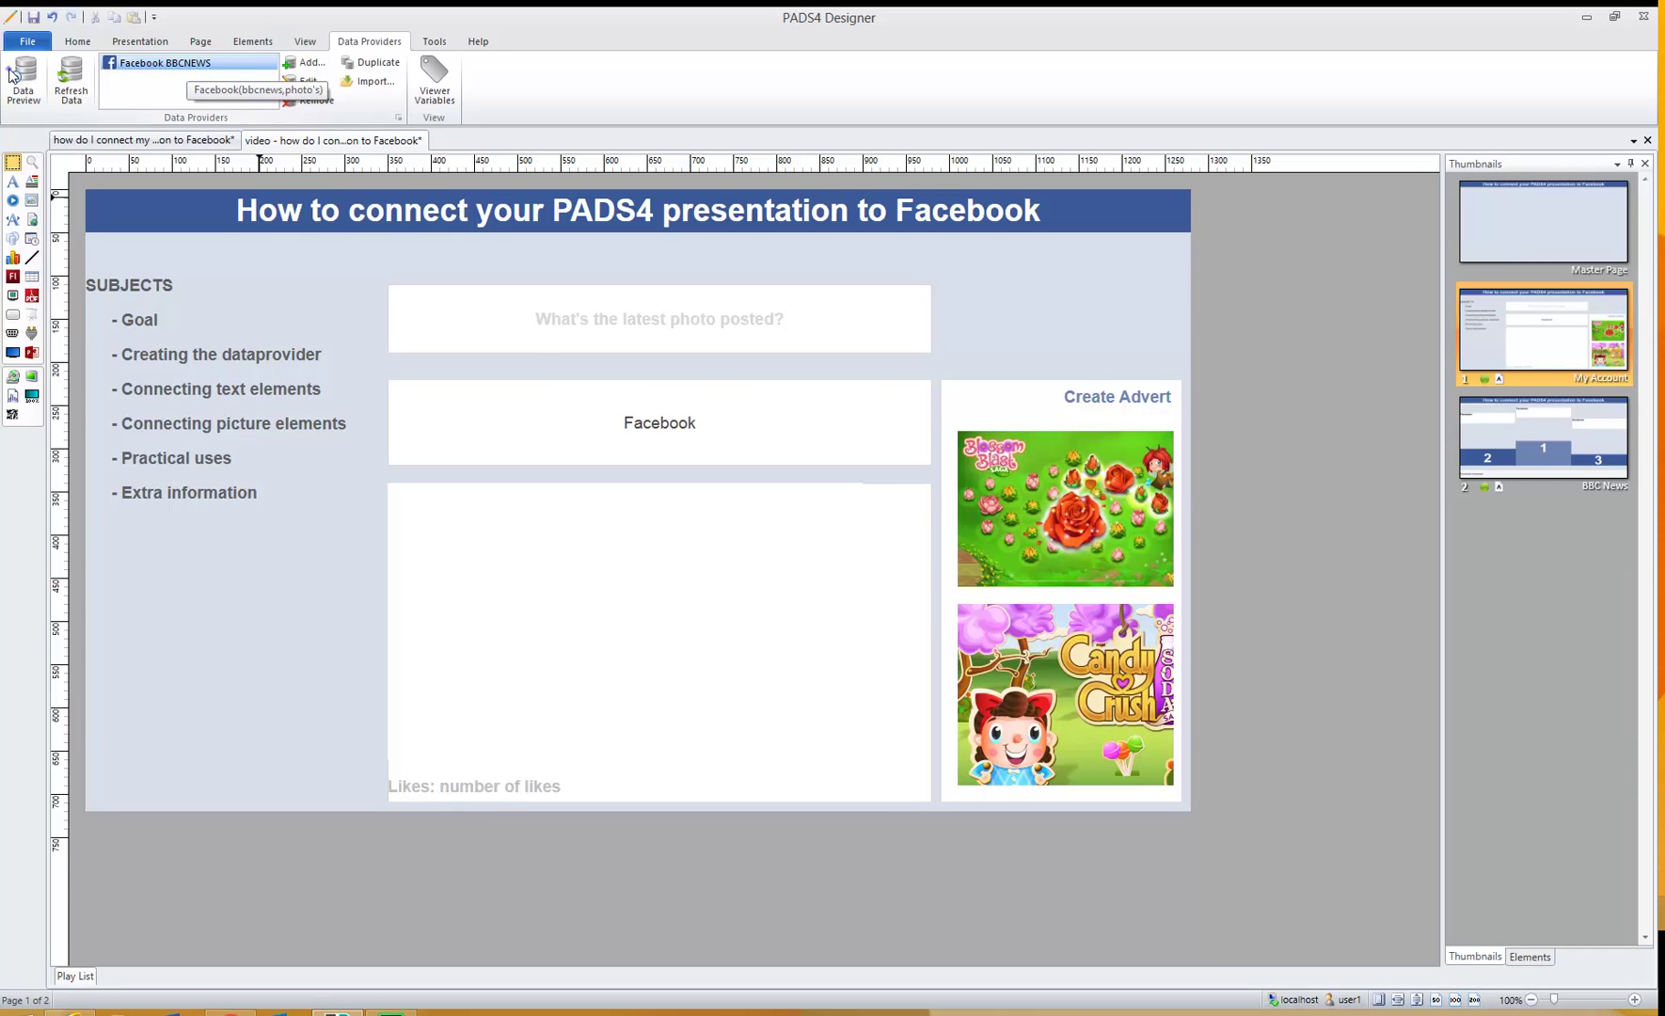
left_click(14, 76)
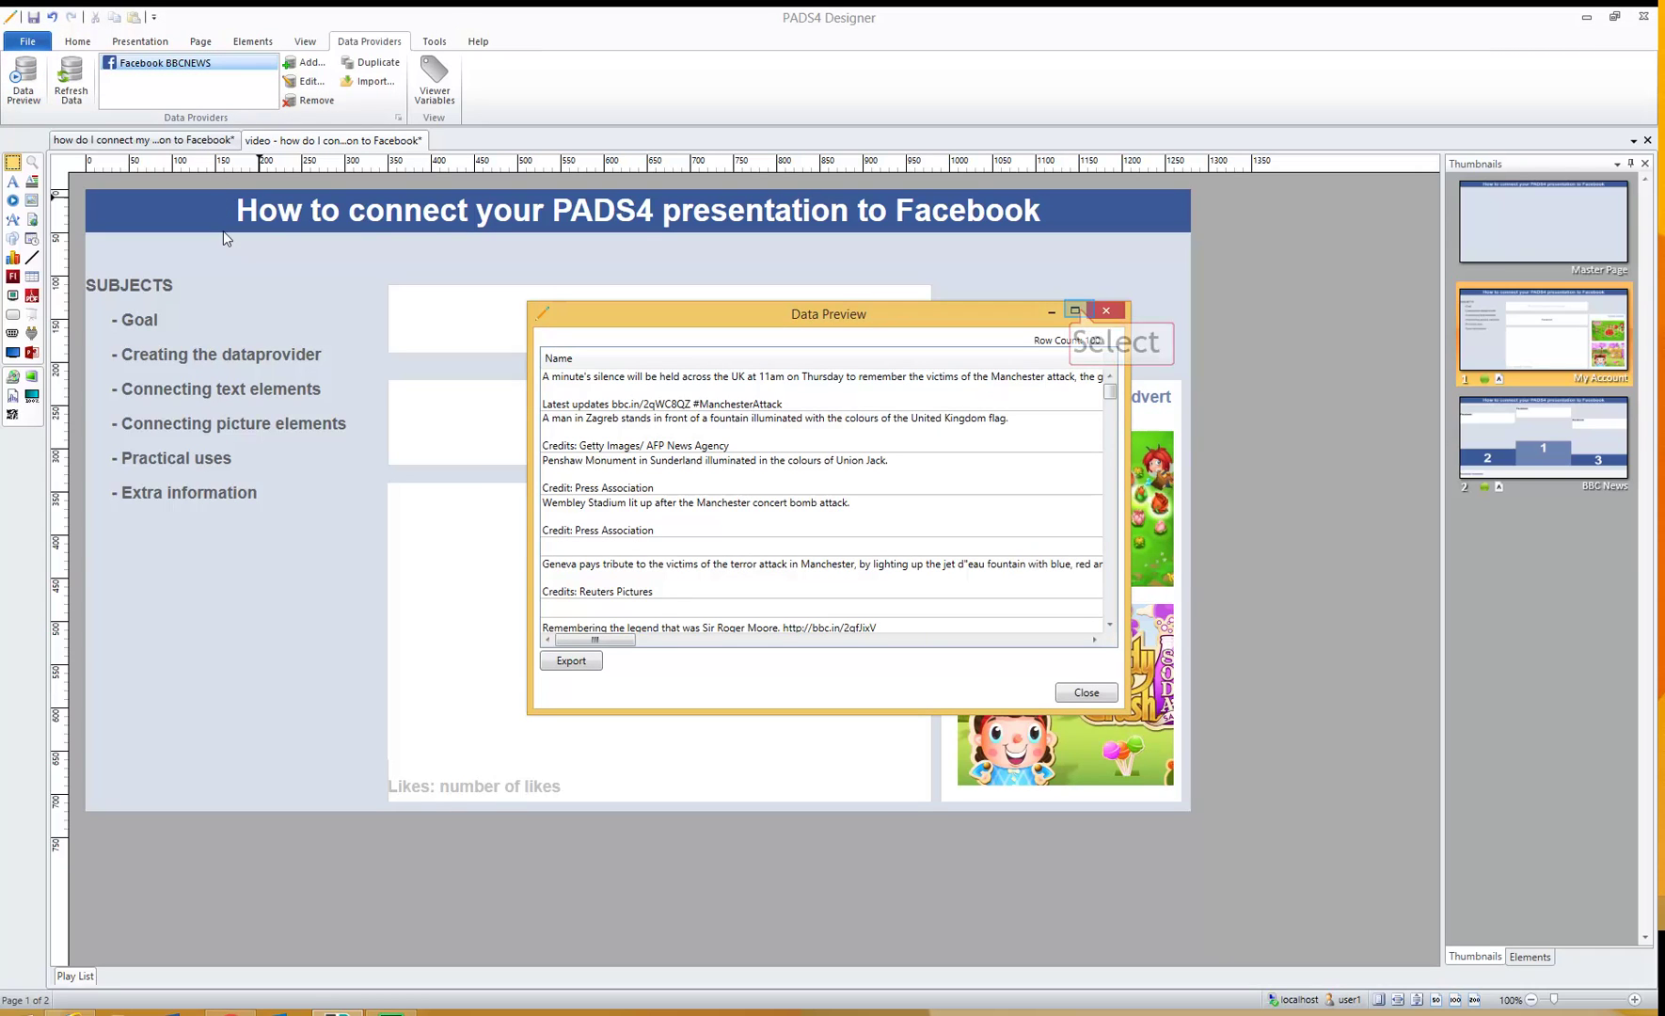
left_click(1075, 311)
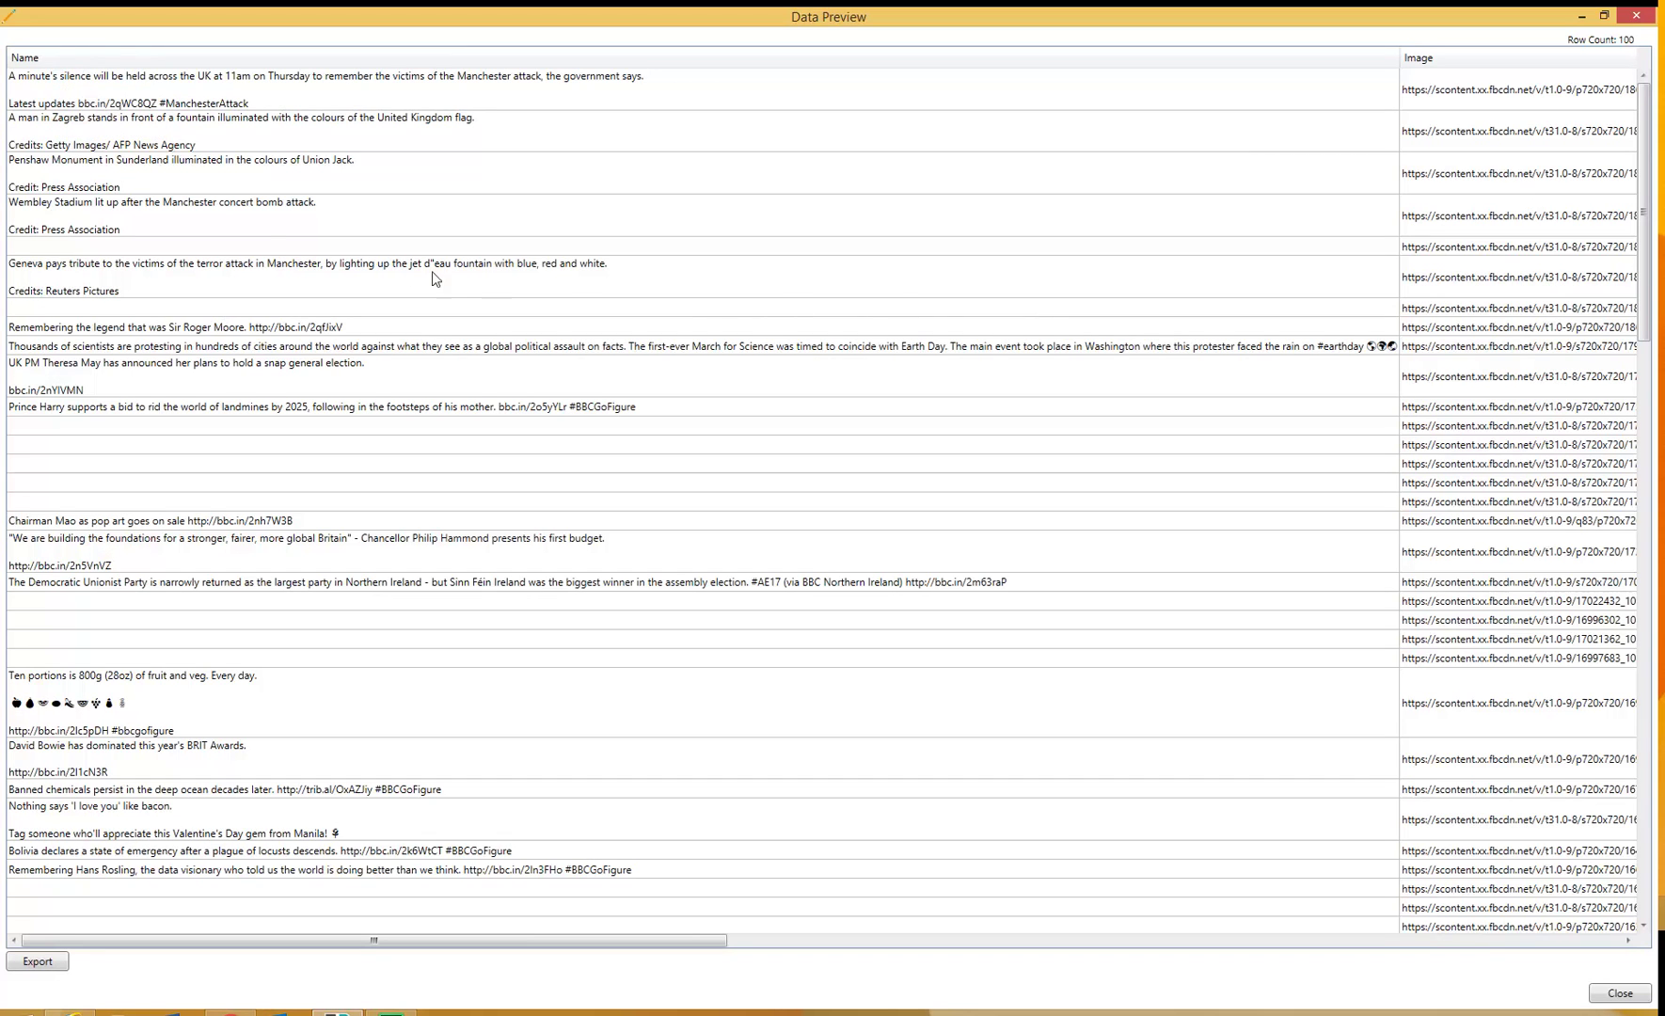
left_click(69, 80)
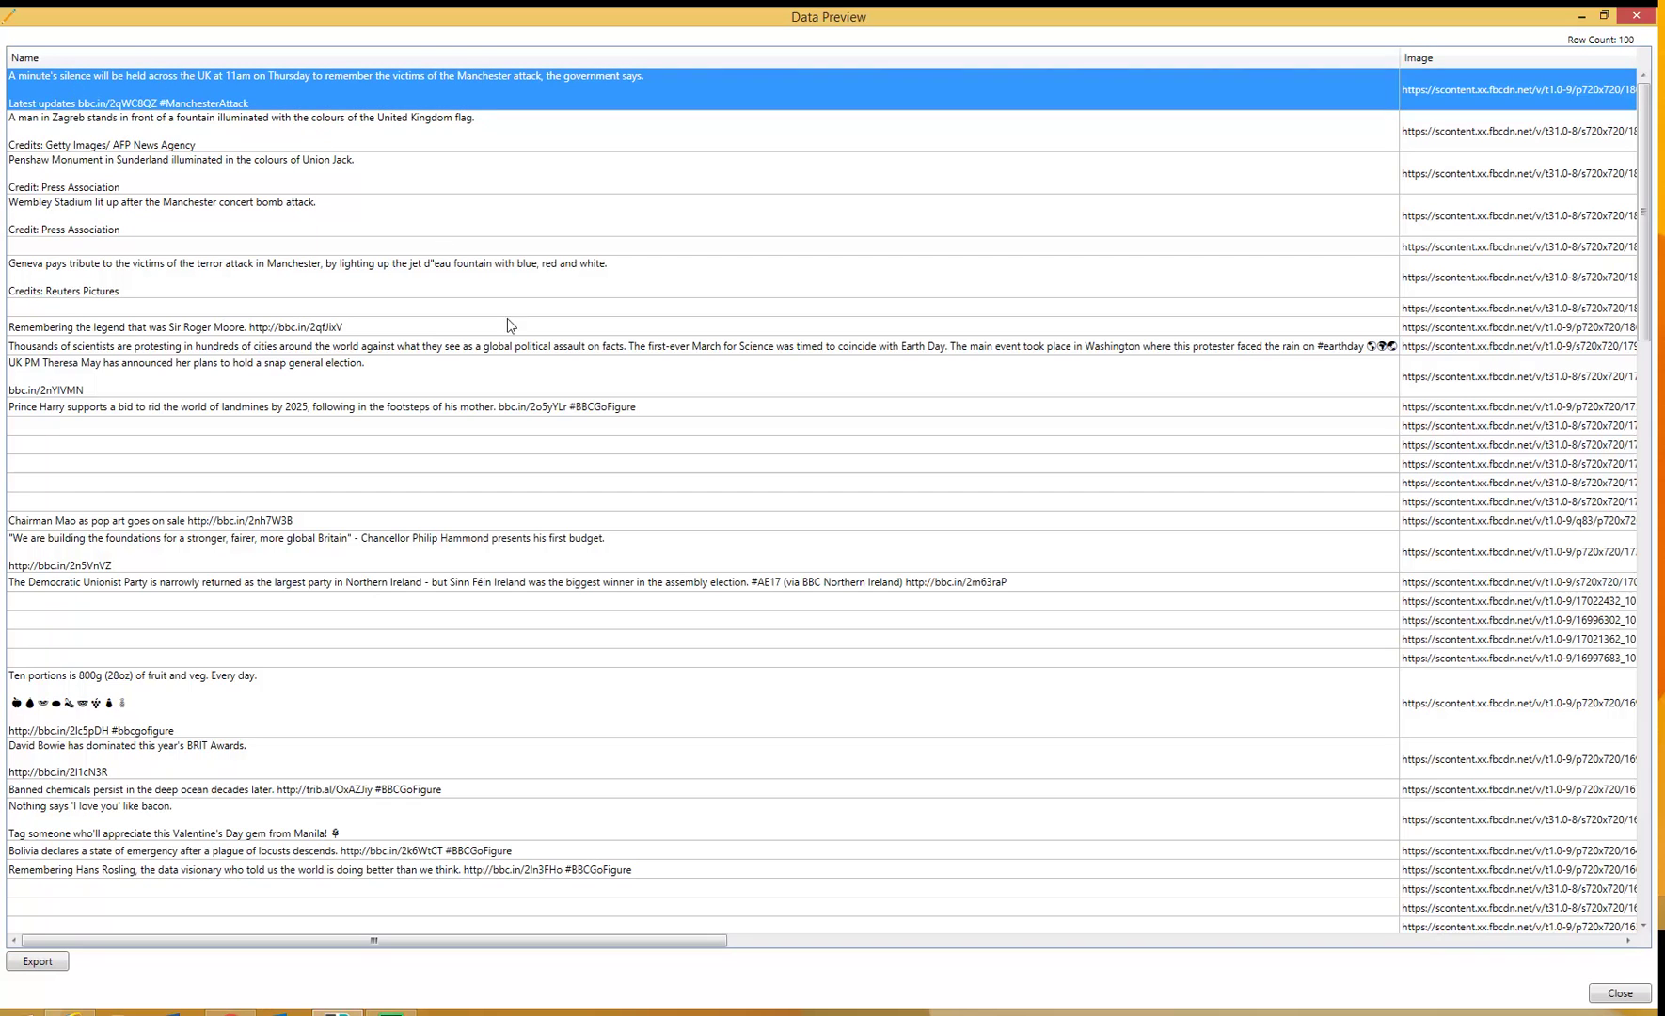
left_click_drag(633, 938, 1055, 957)
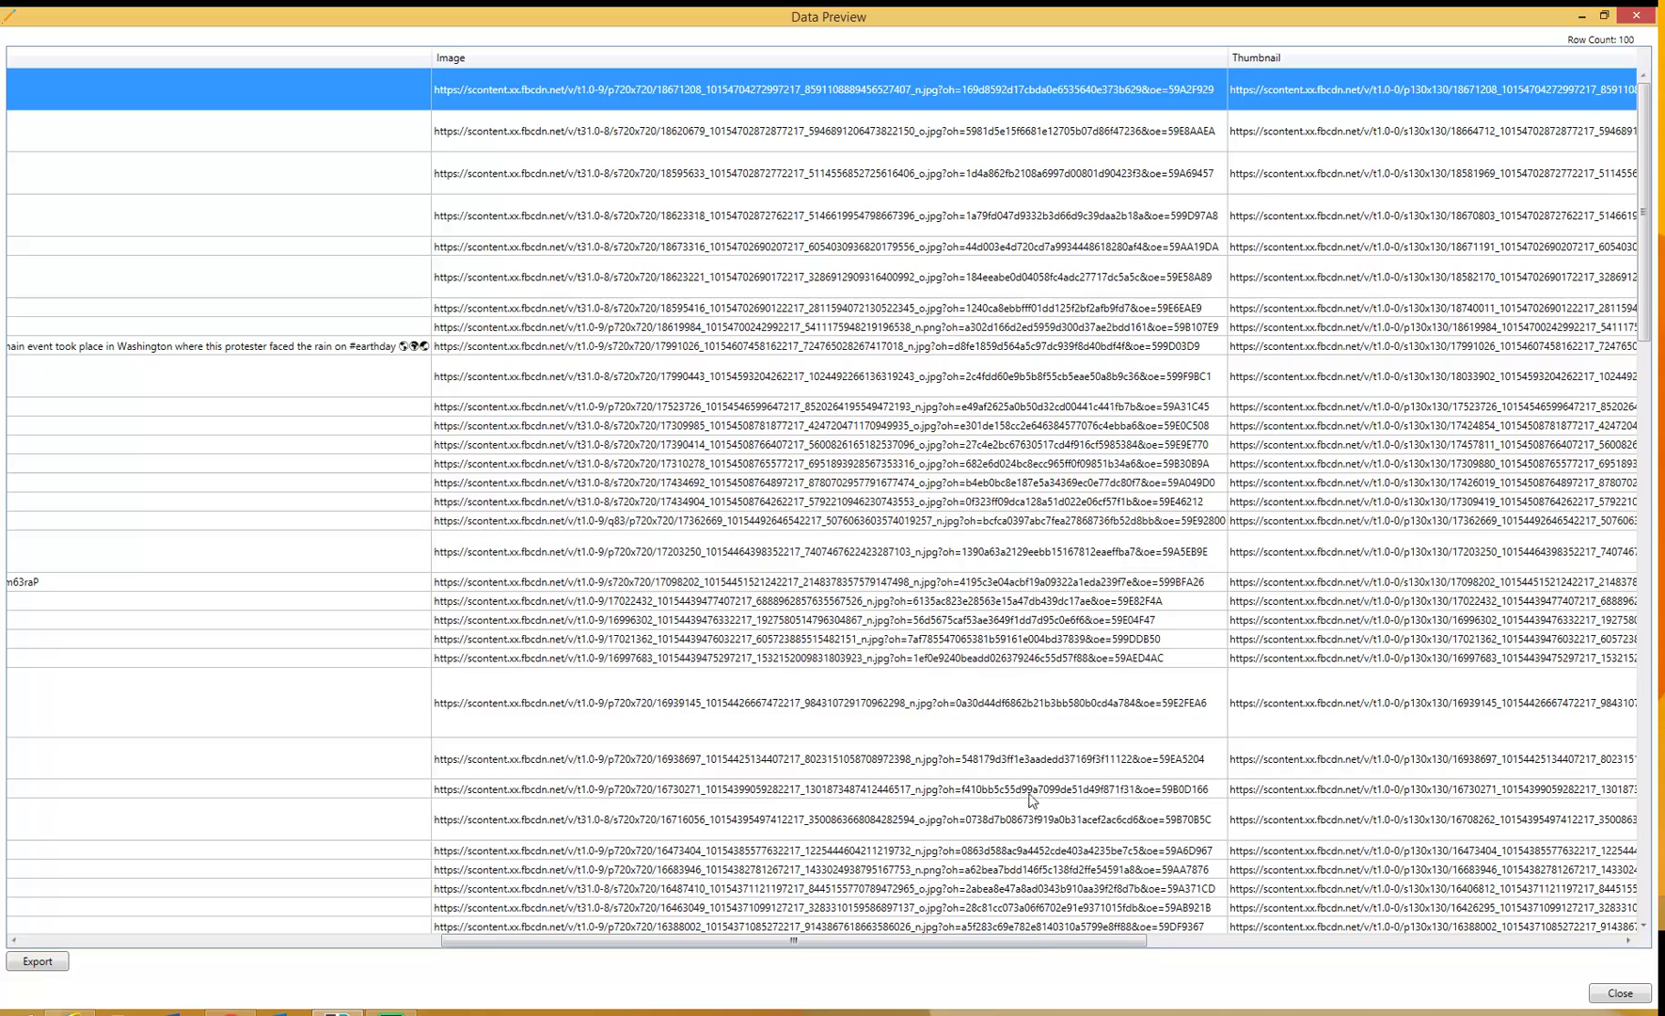
left_click_drag(1079, 945, 1491, 1012)
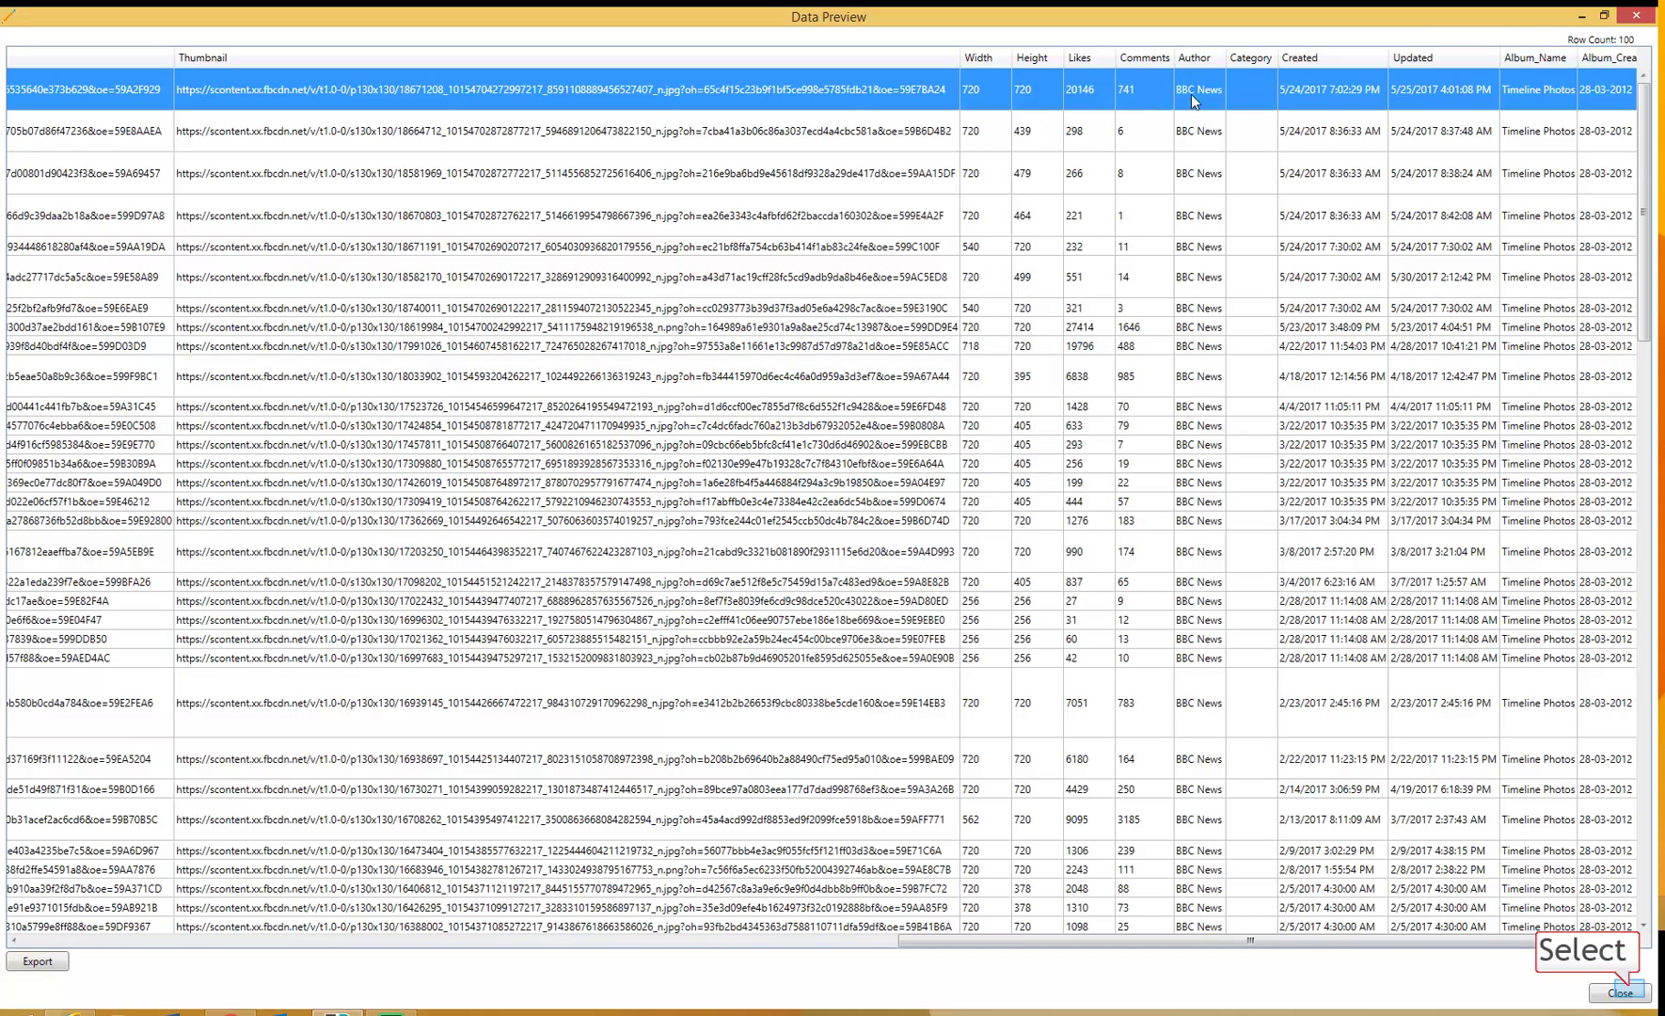
left_click(1621, 994)
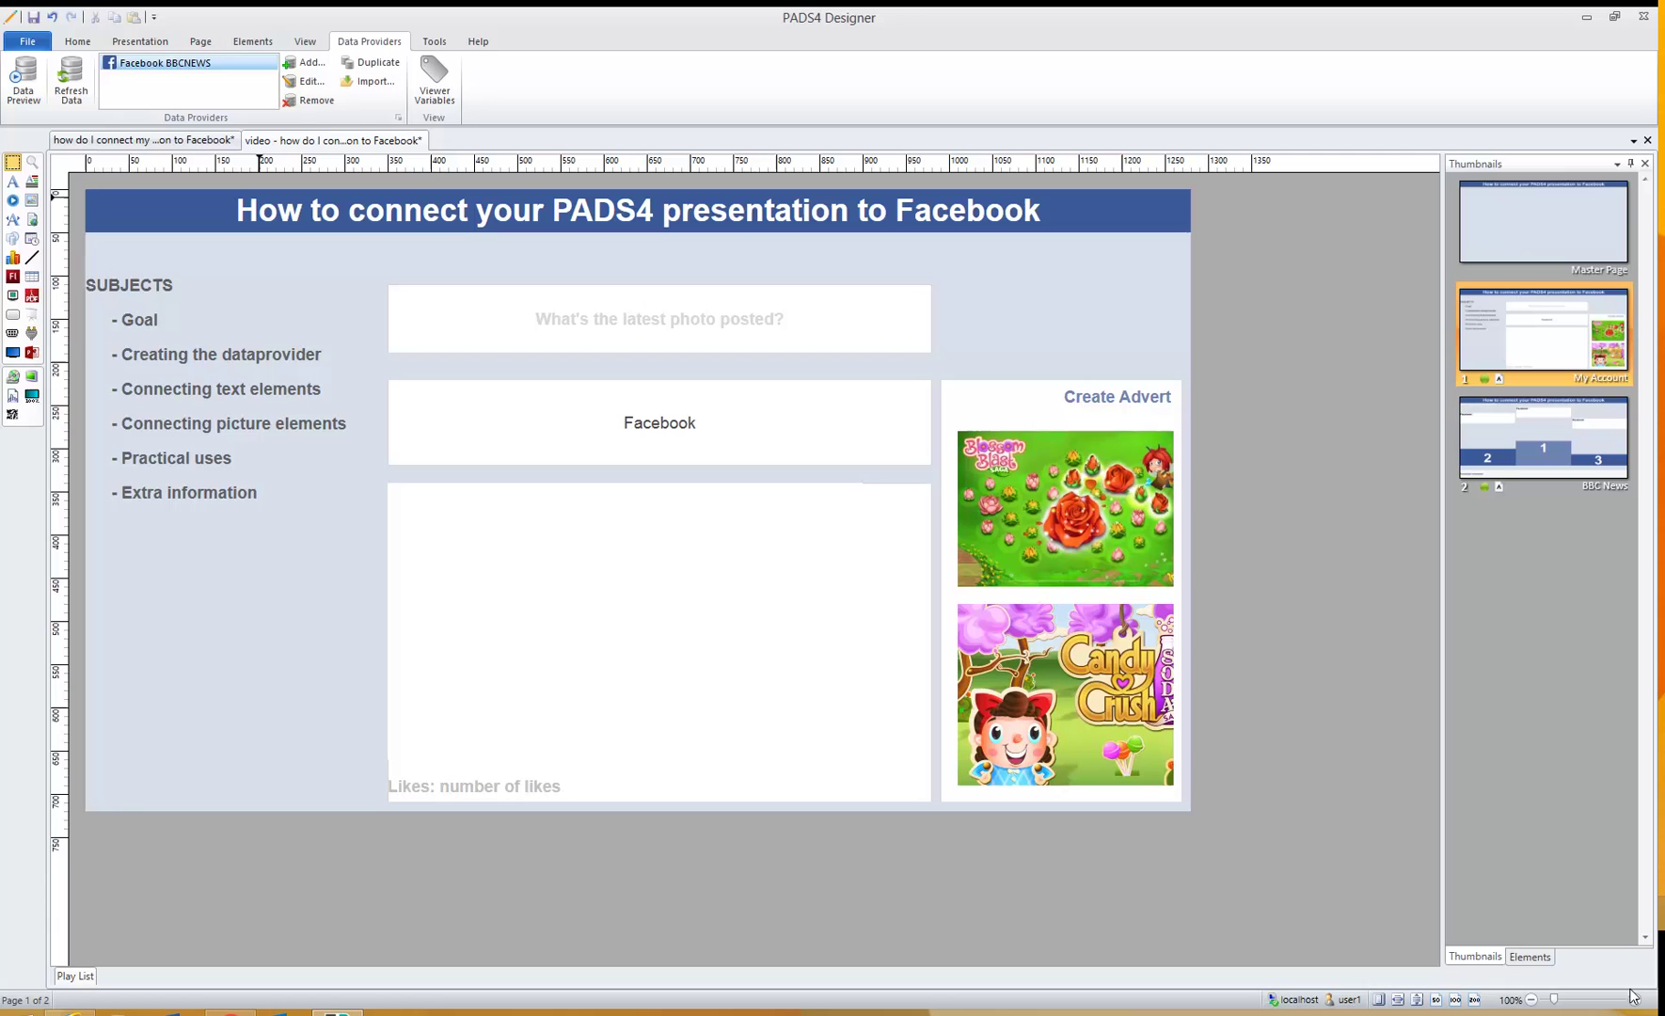
- Save the presentation and check the Facebook text, picture and 'Likes: number of likes' elements
key("ctrl+s")
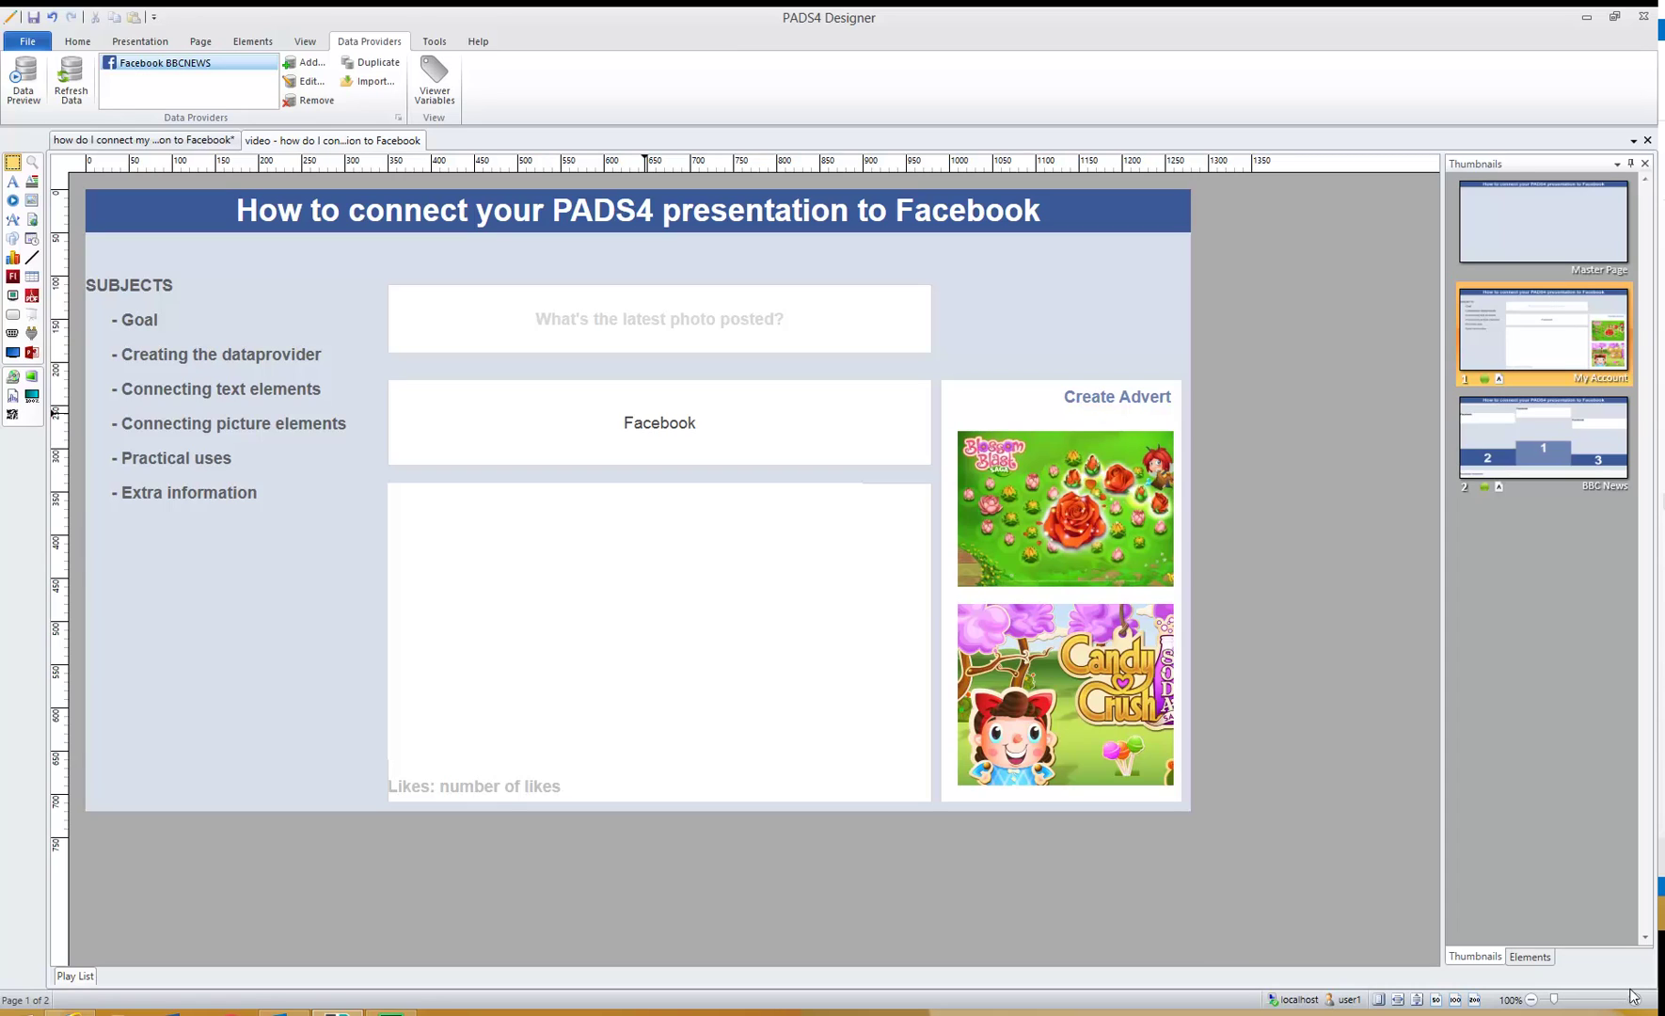
left_click(645, 417)
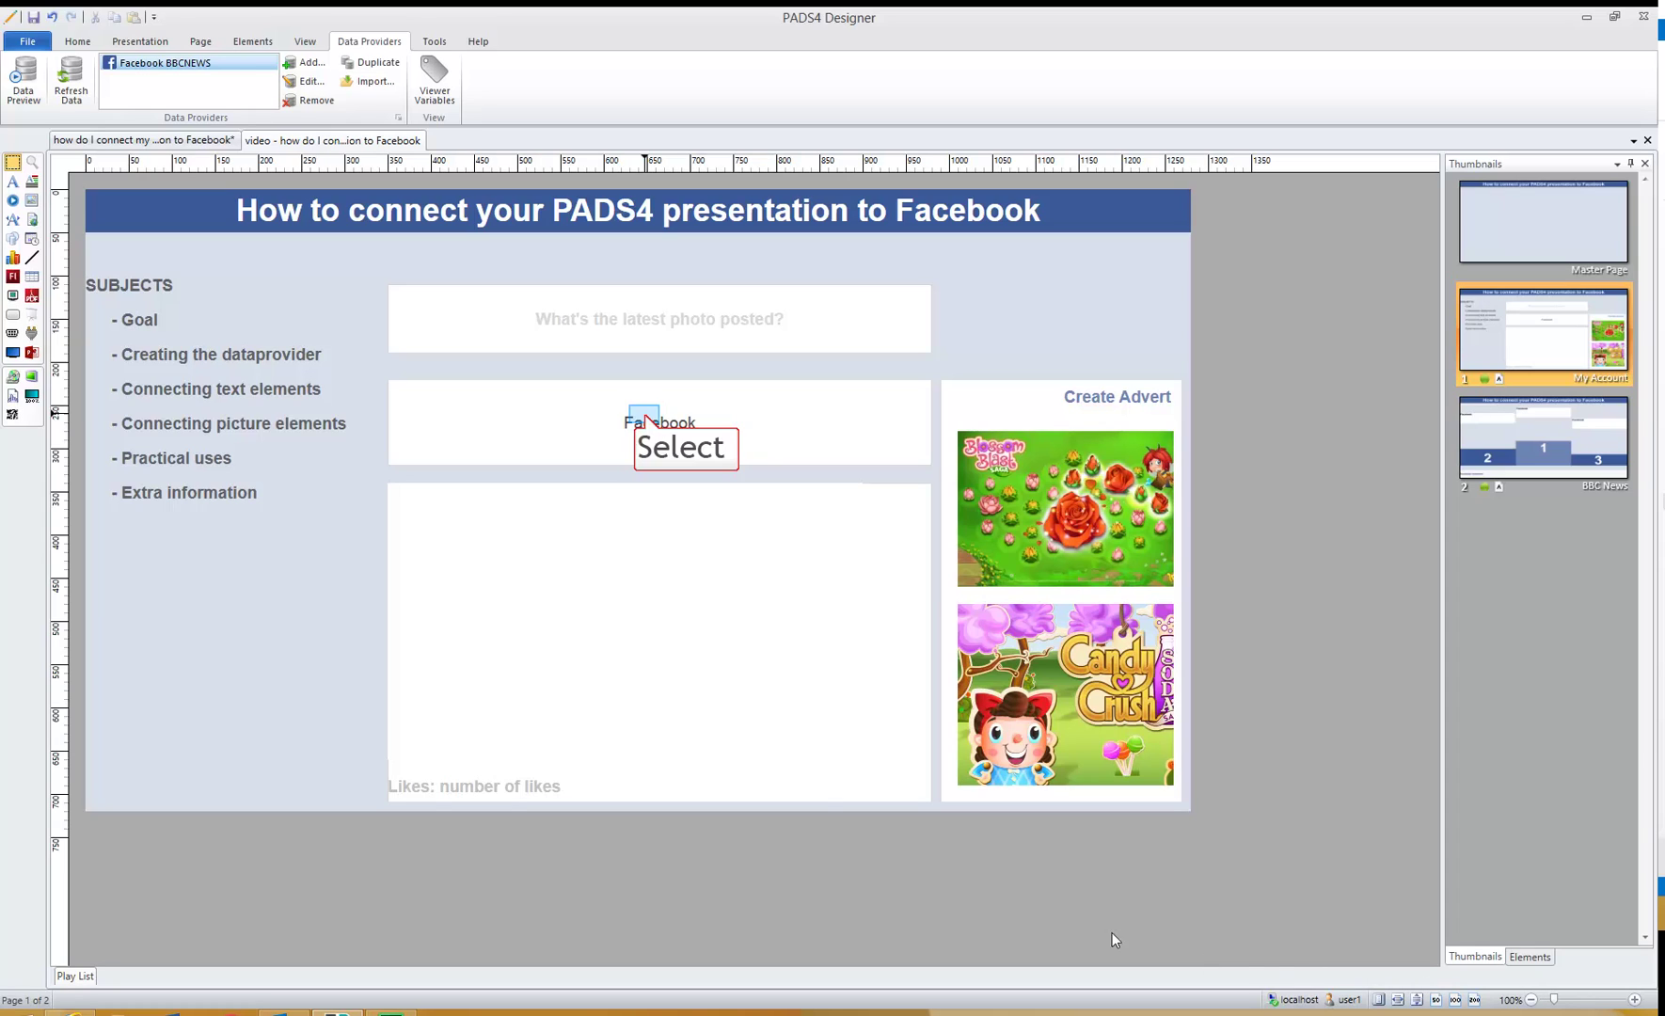
left_click(645, 421)
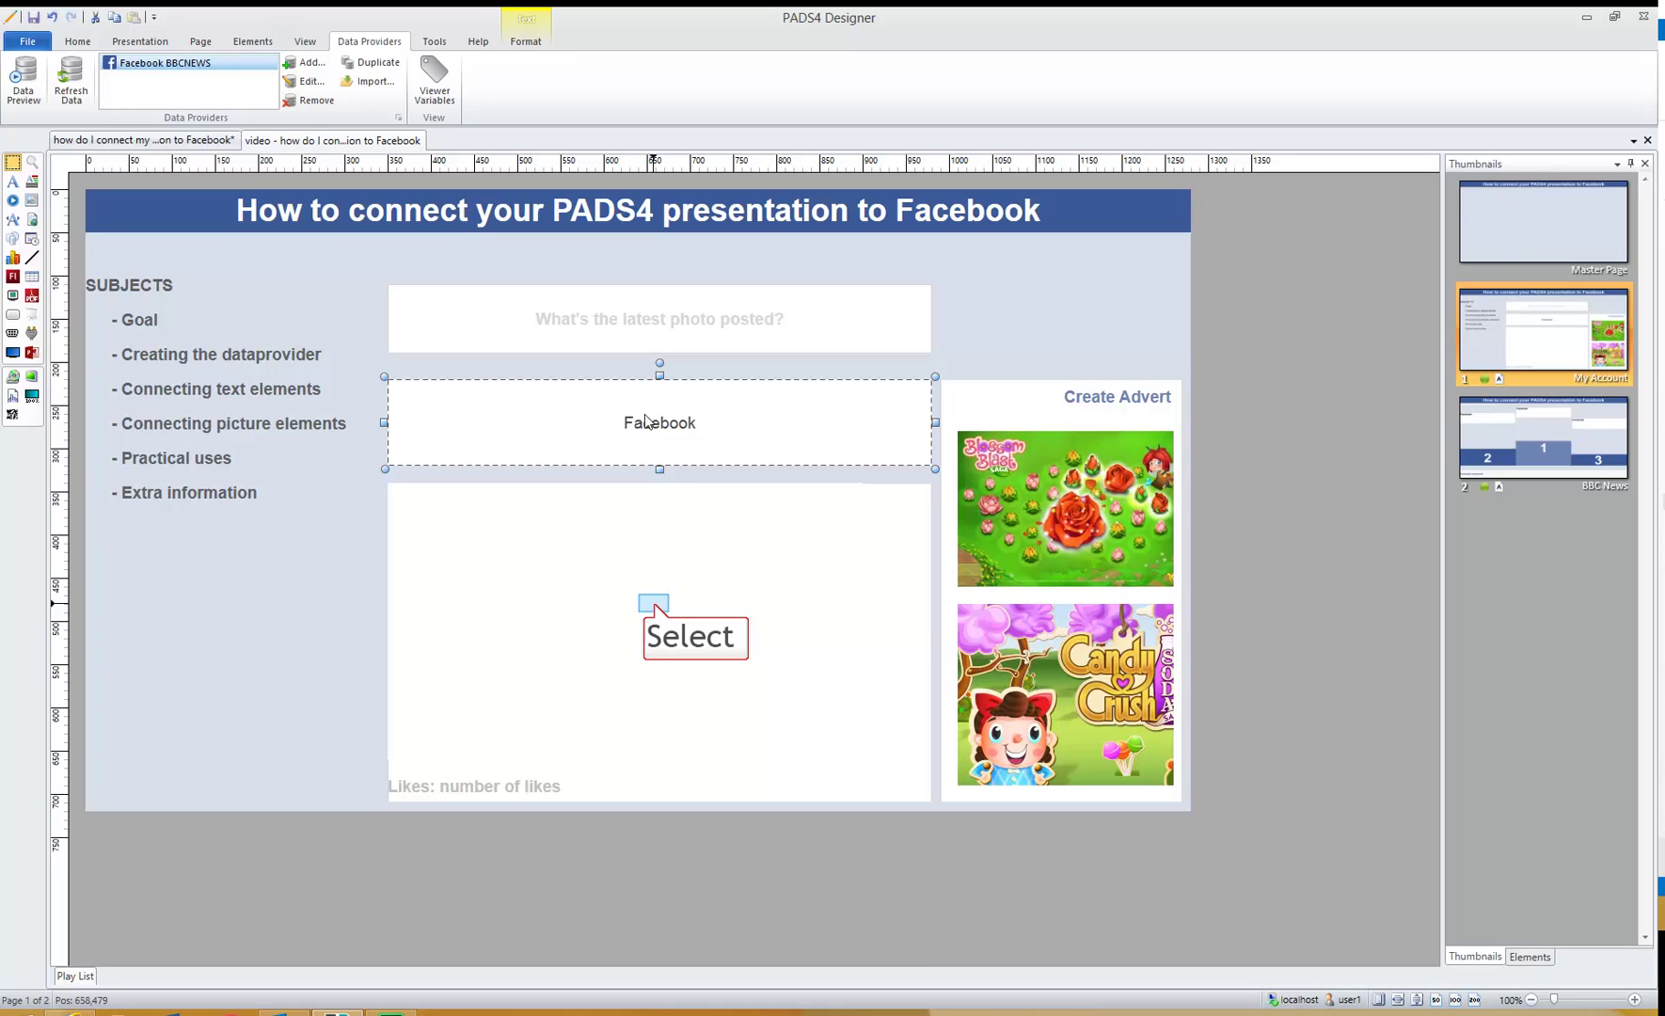
left_click(655, 606)
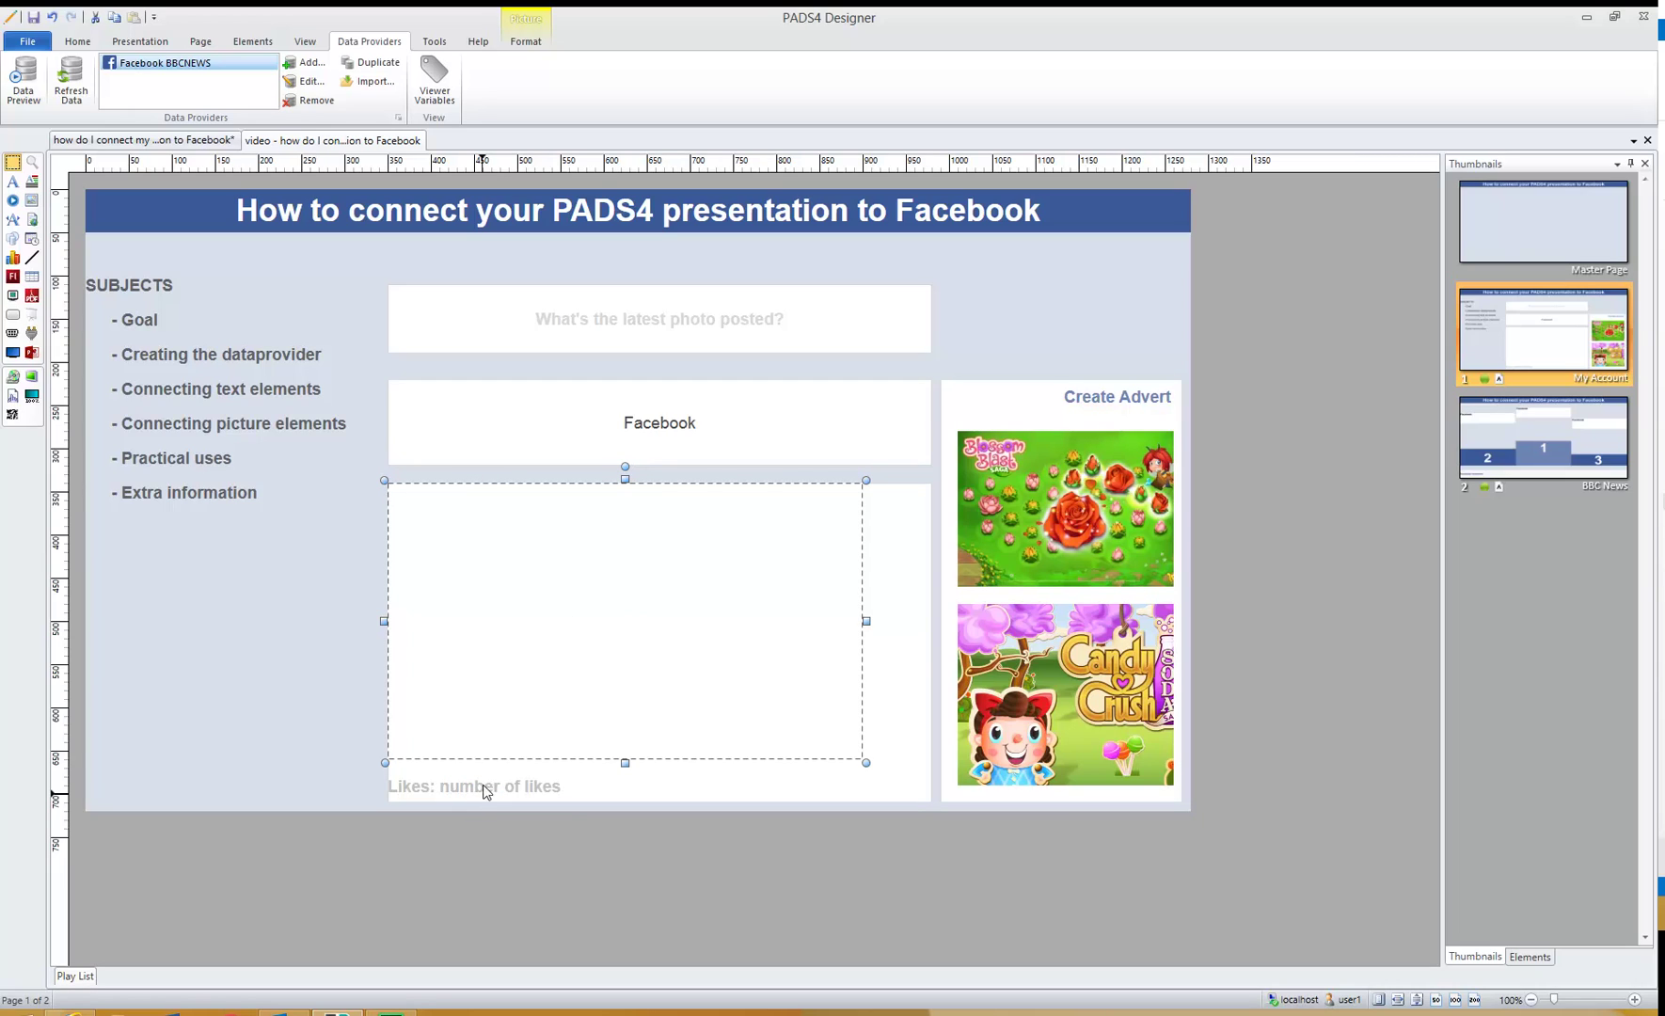
left_click(484, 793)
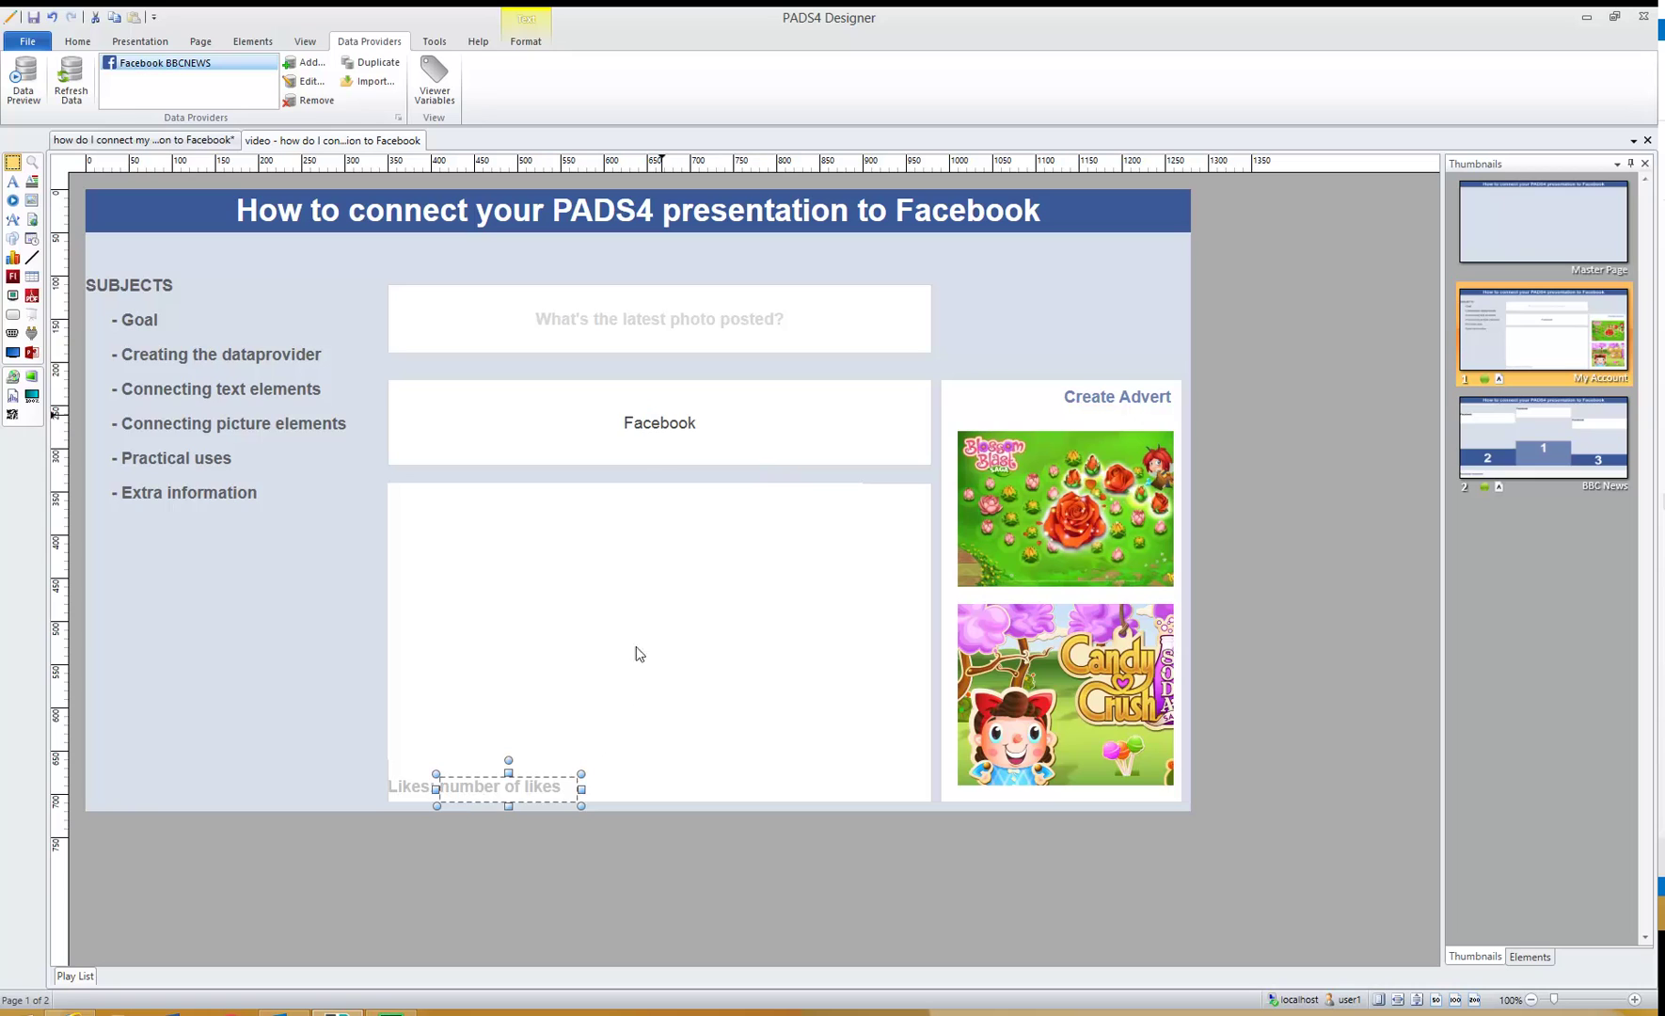
left_click(664, 423)
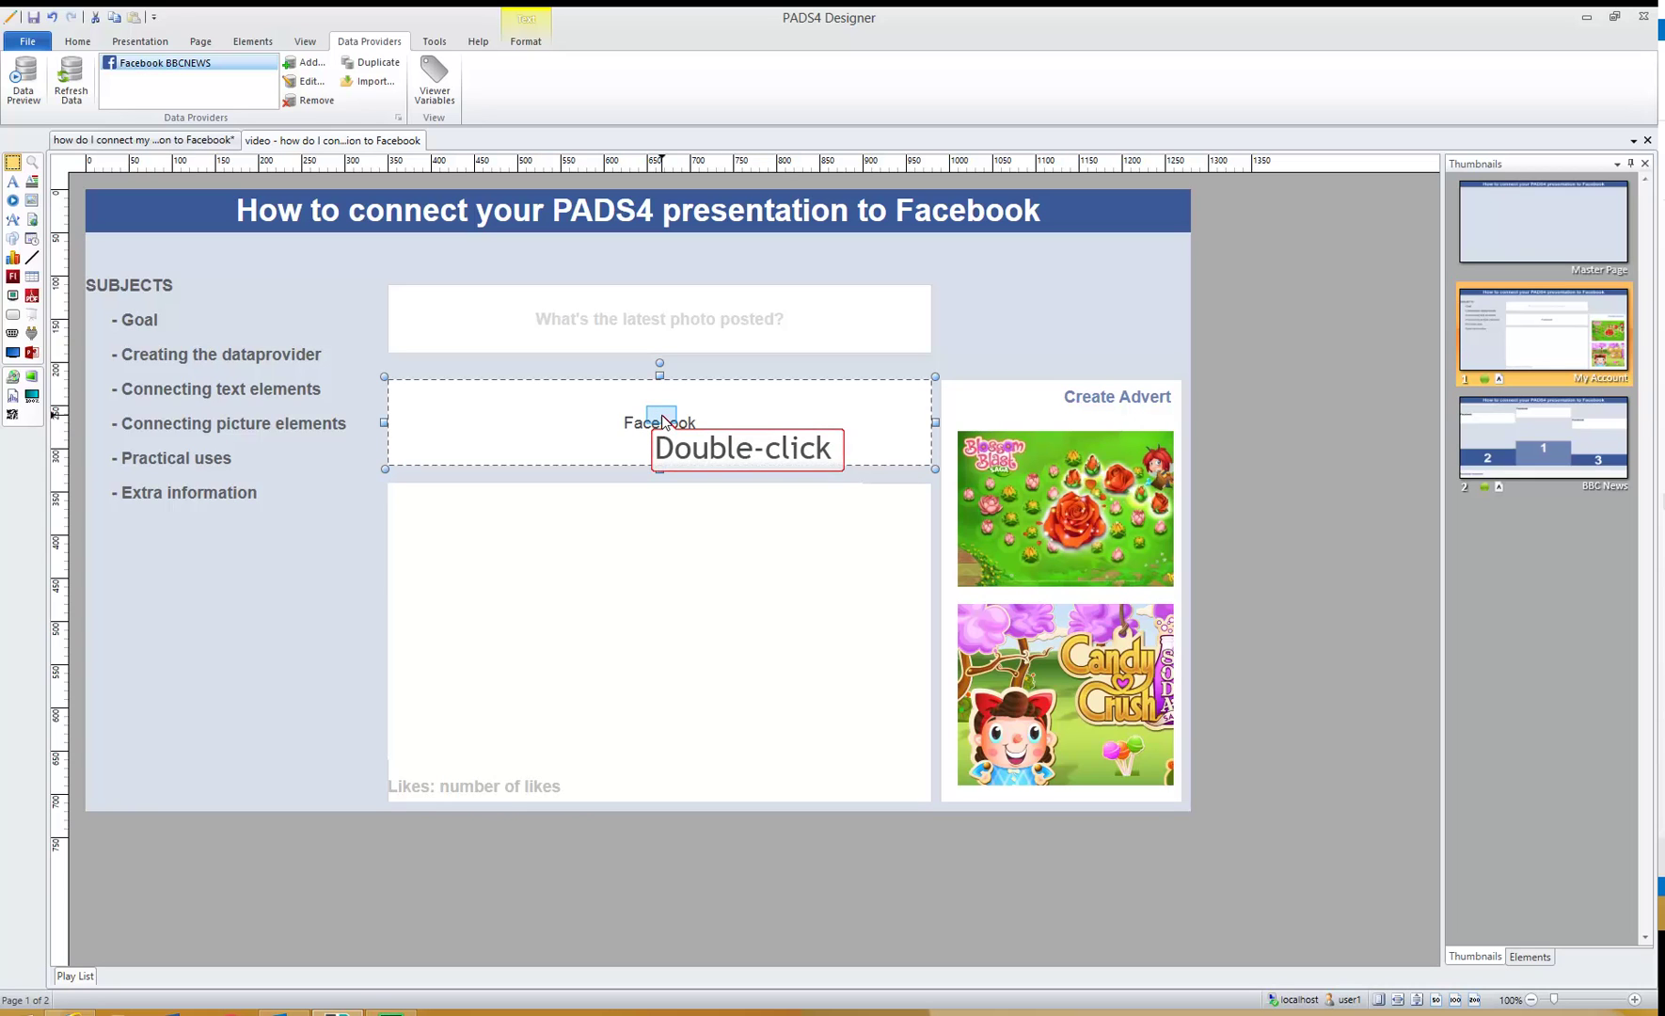
- Bind the Facebook text element to external data: Facebook BBCNEWS provider, Name column
double_click(664, 423)
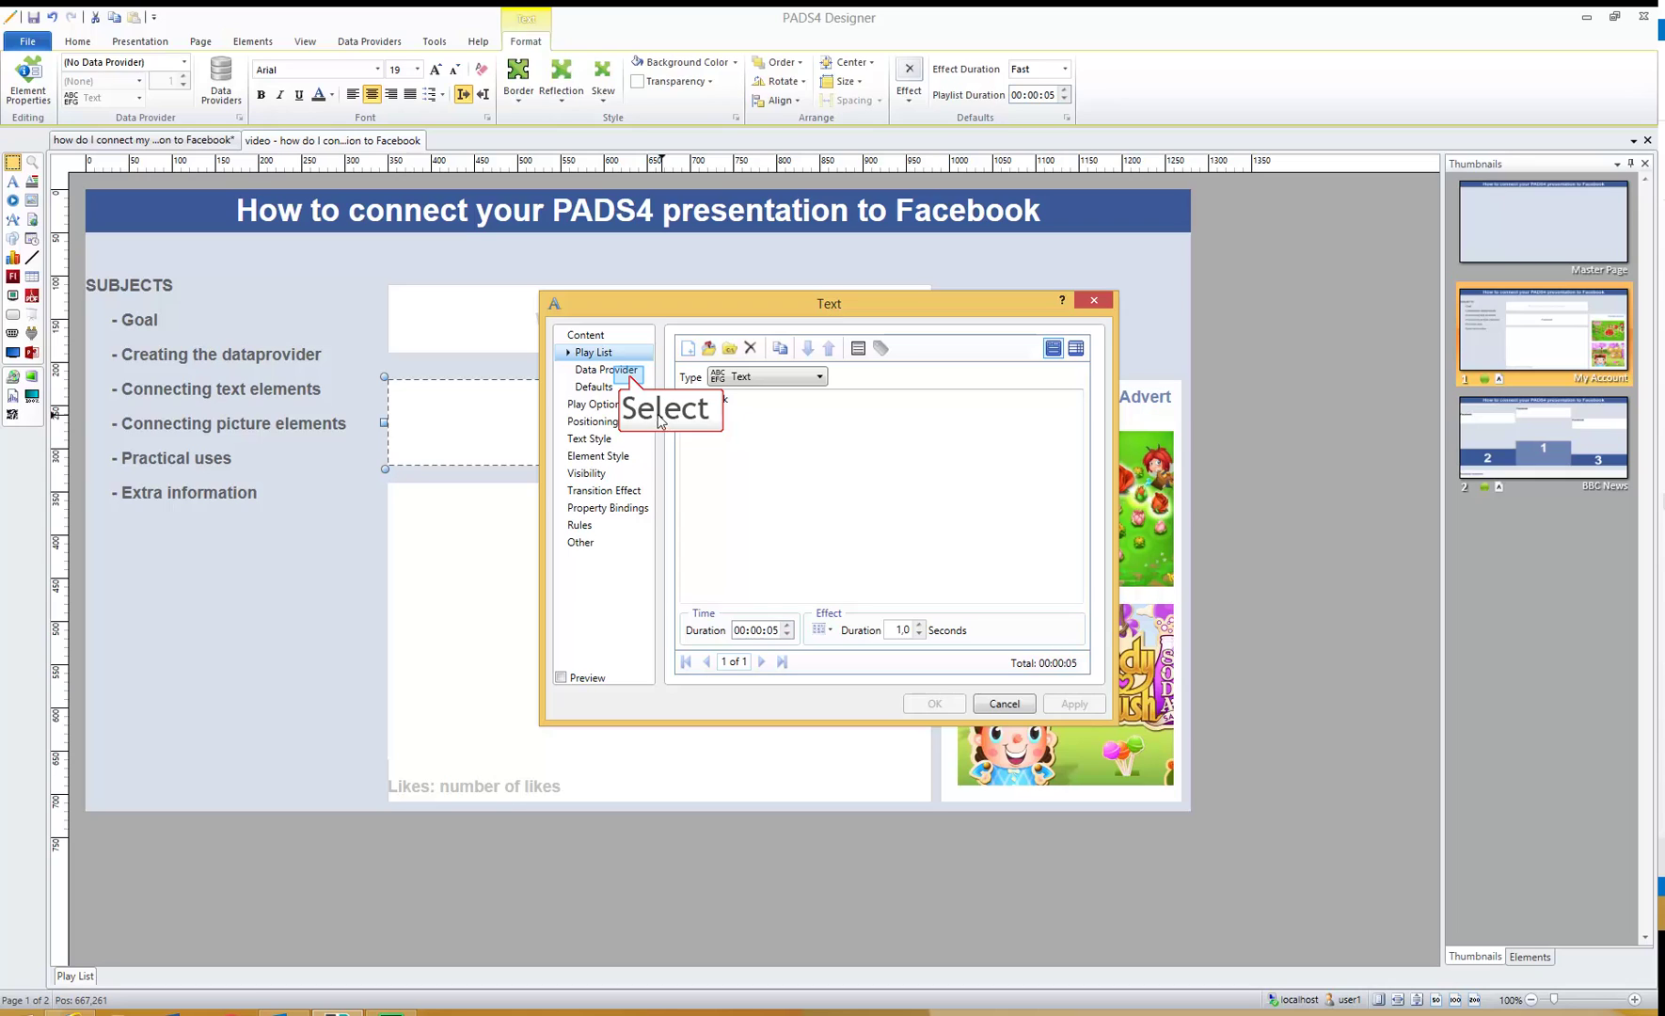
left_click(629, 373)
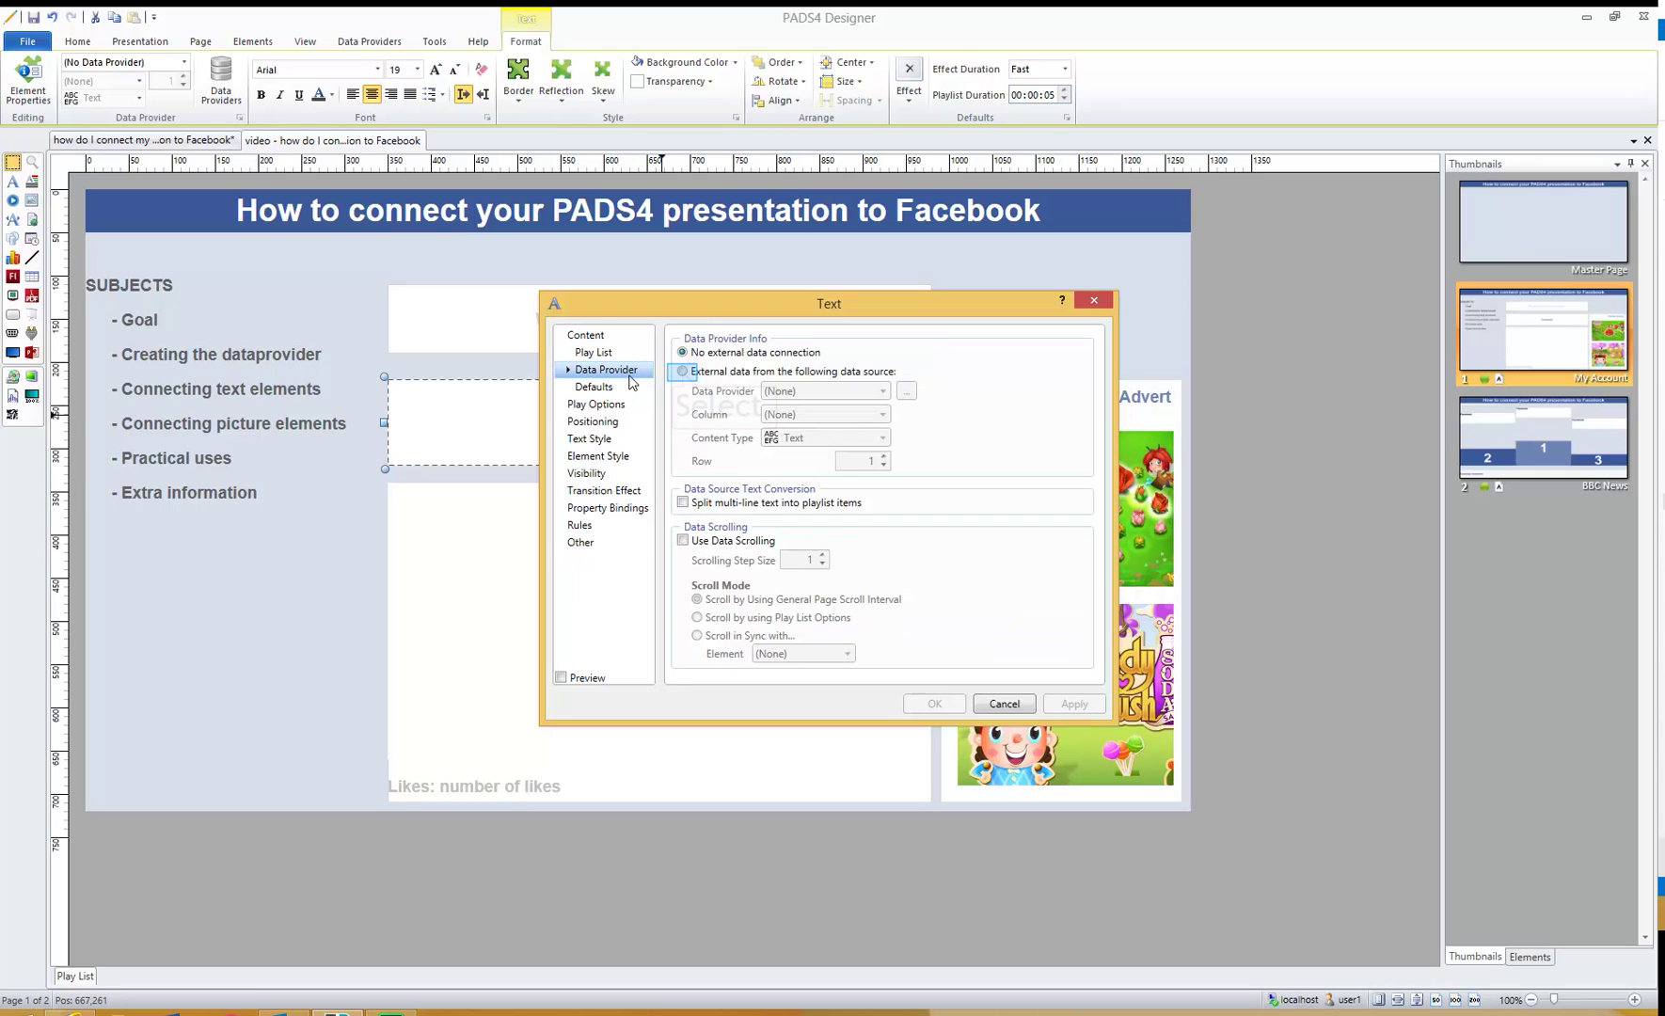
left_click(683, 372)
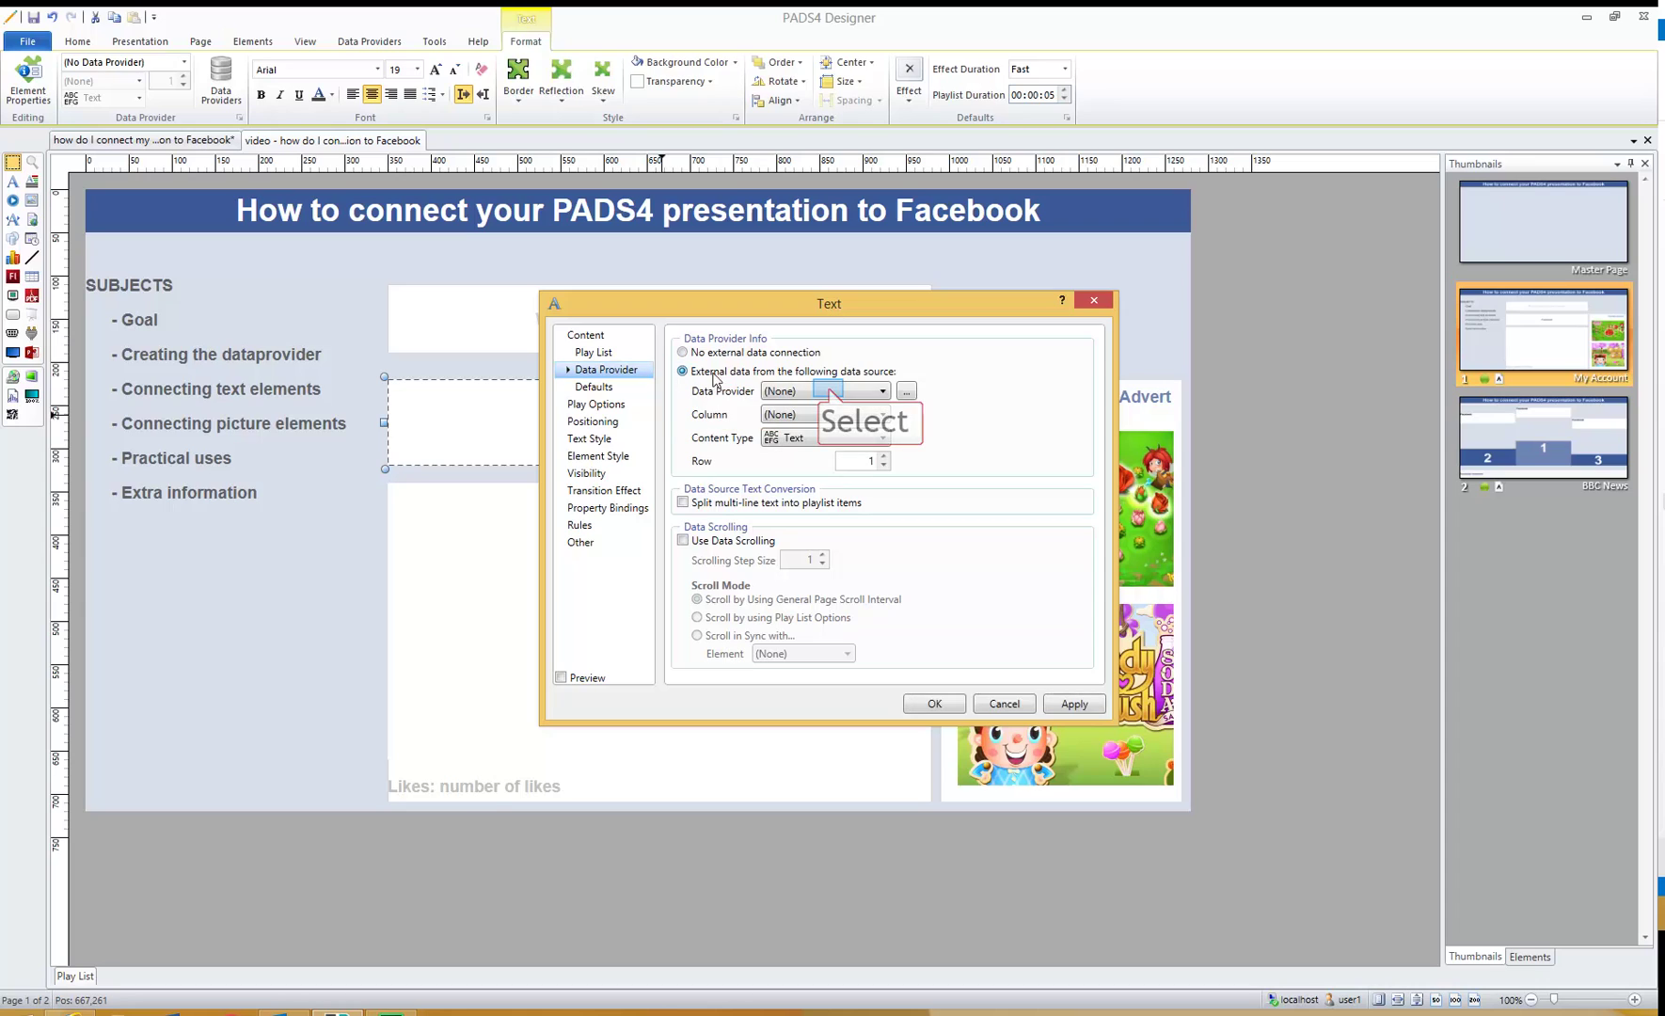
left_click(827, 390)
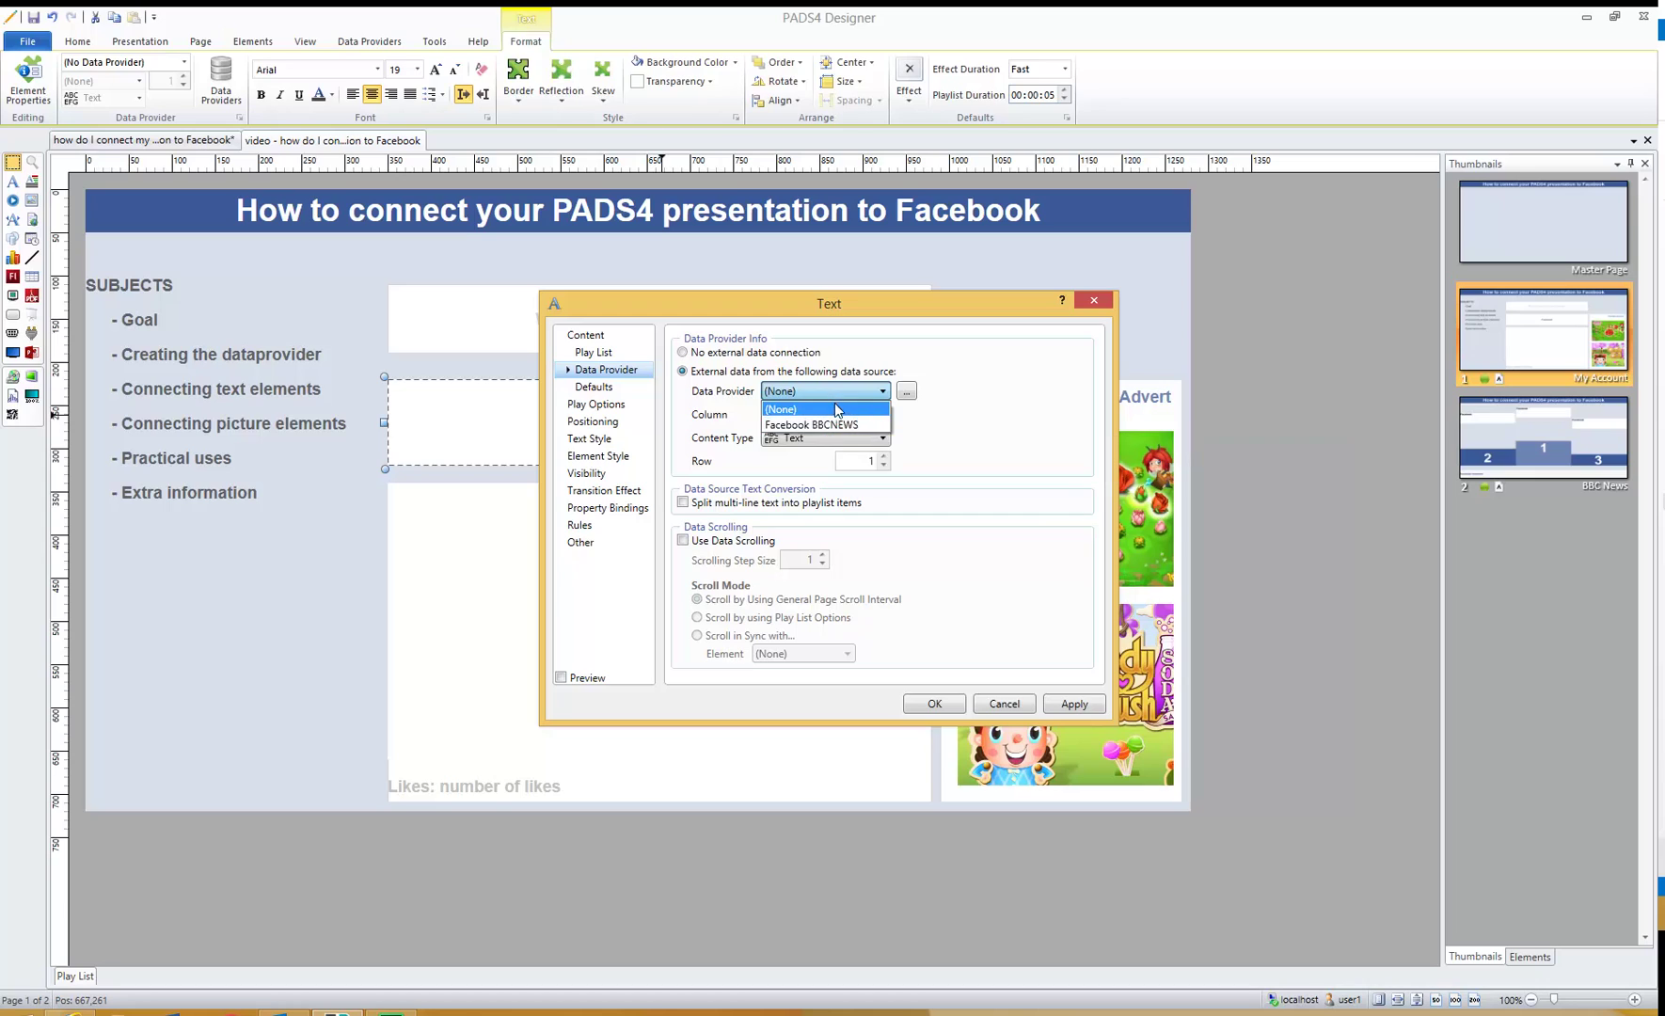
left_click(837, 424)
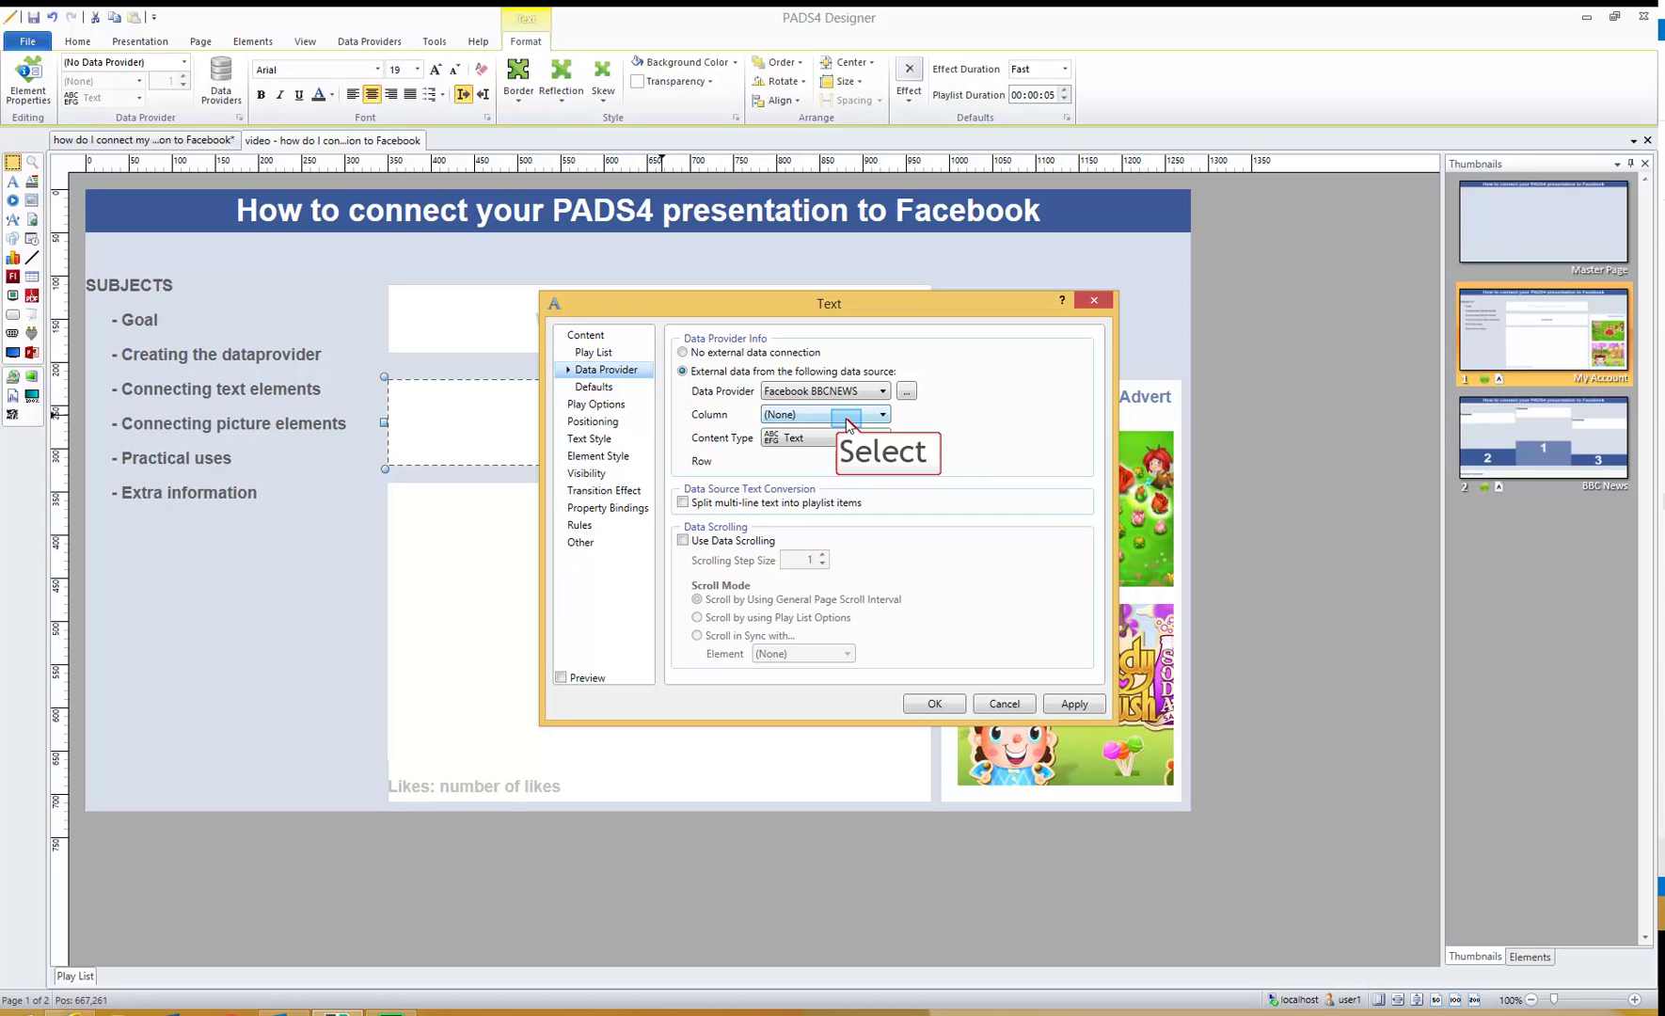
left_click(847, 422)
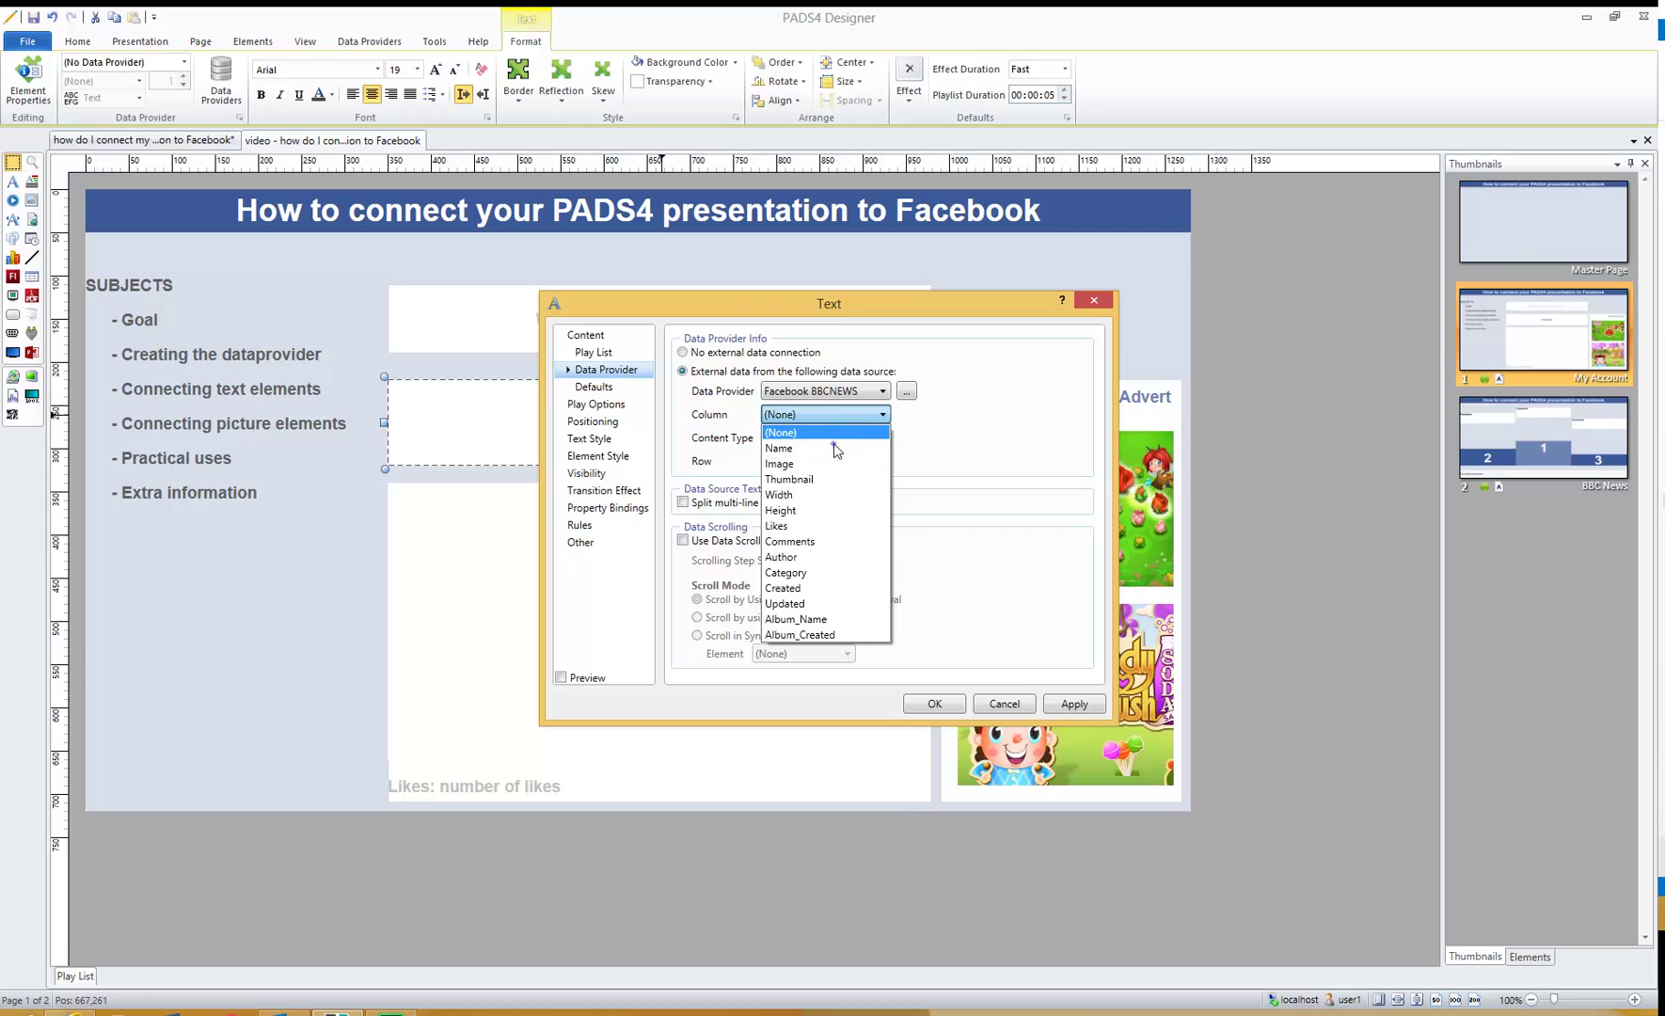
left_click(834, 446)
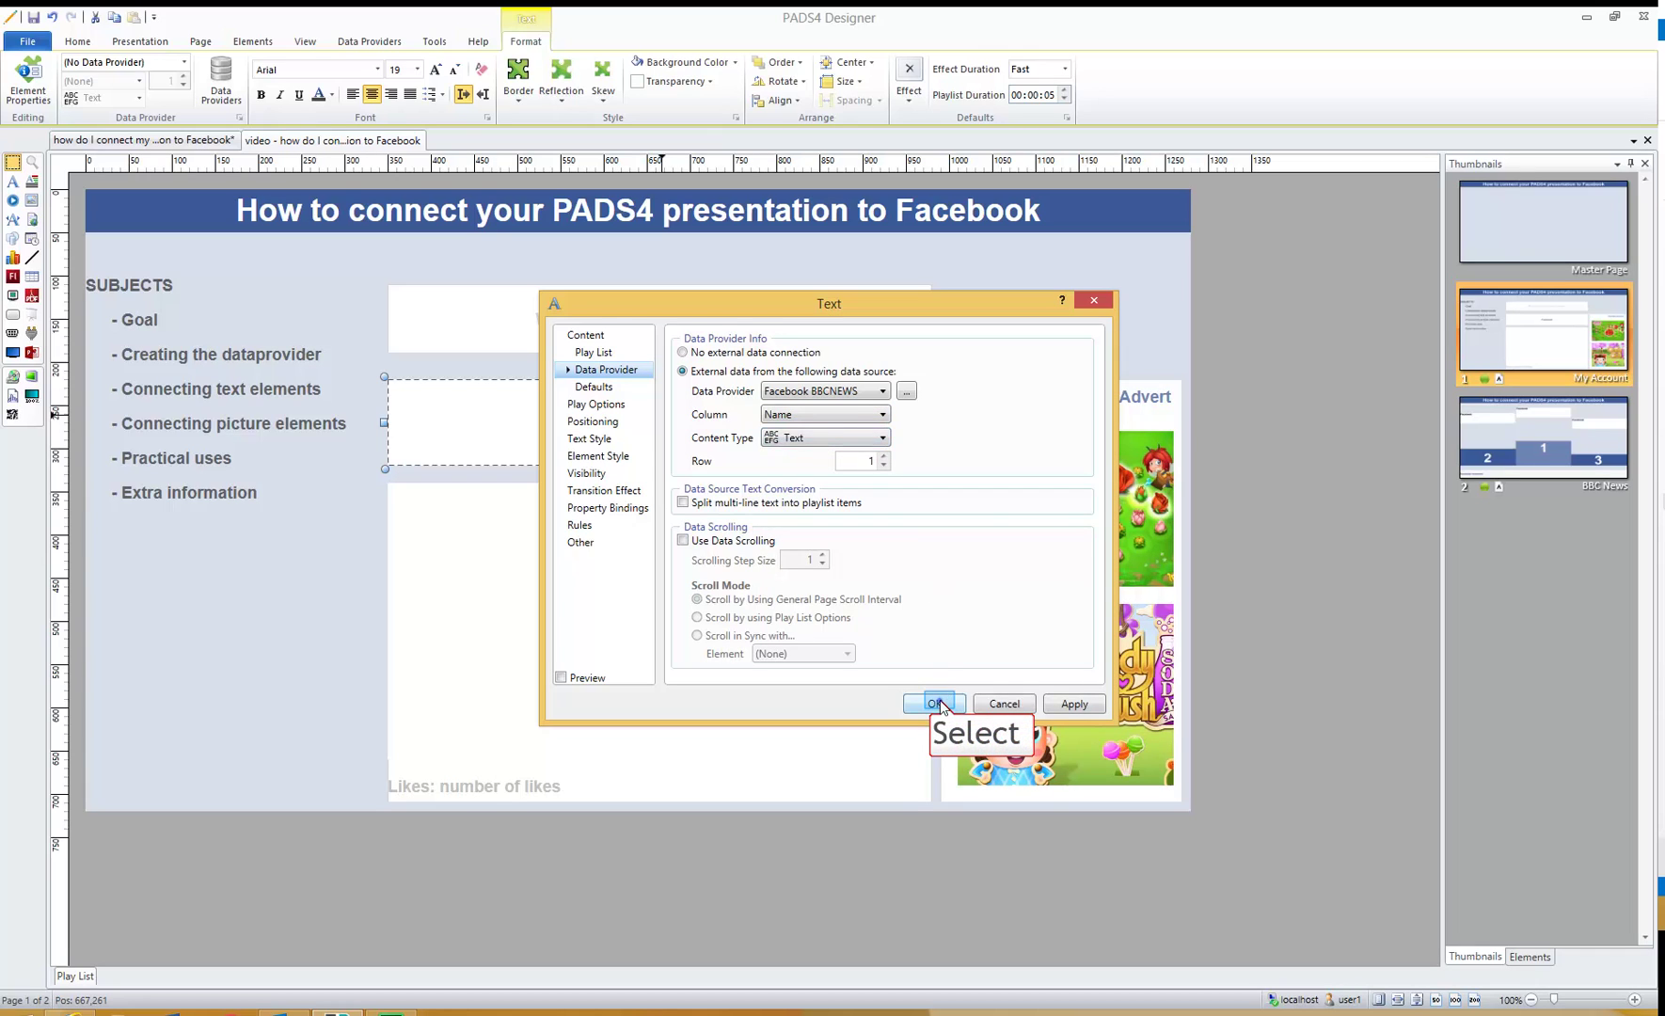
left_click(938, 703)
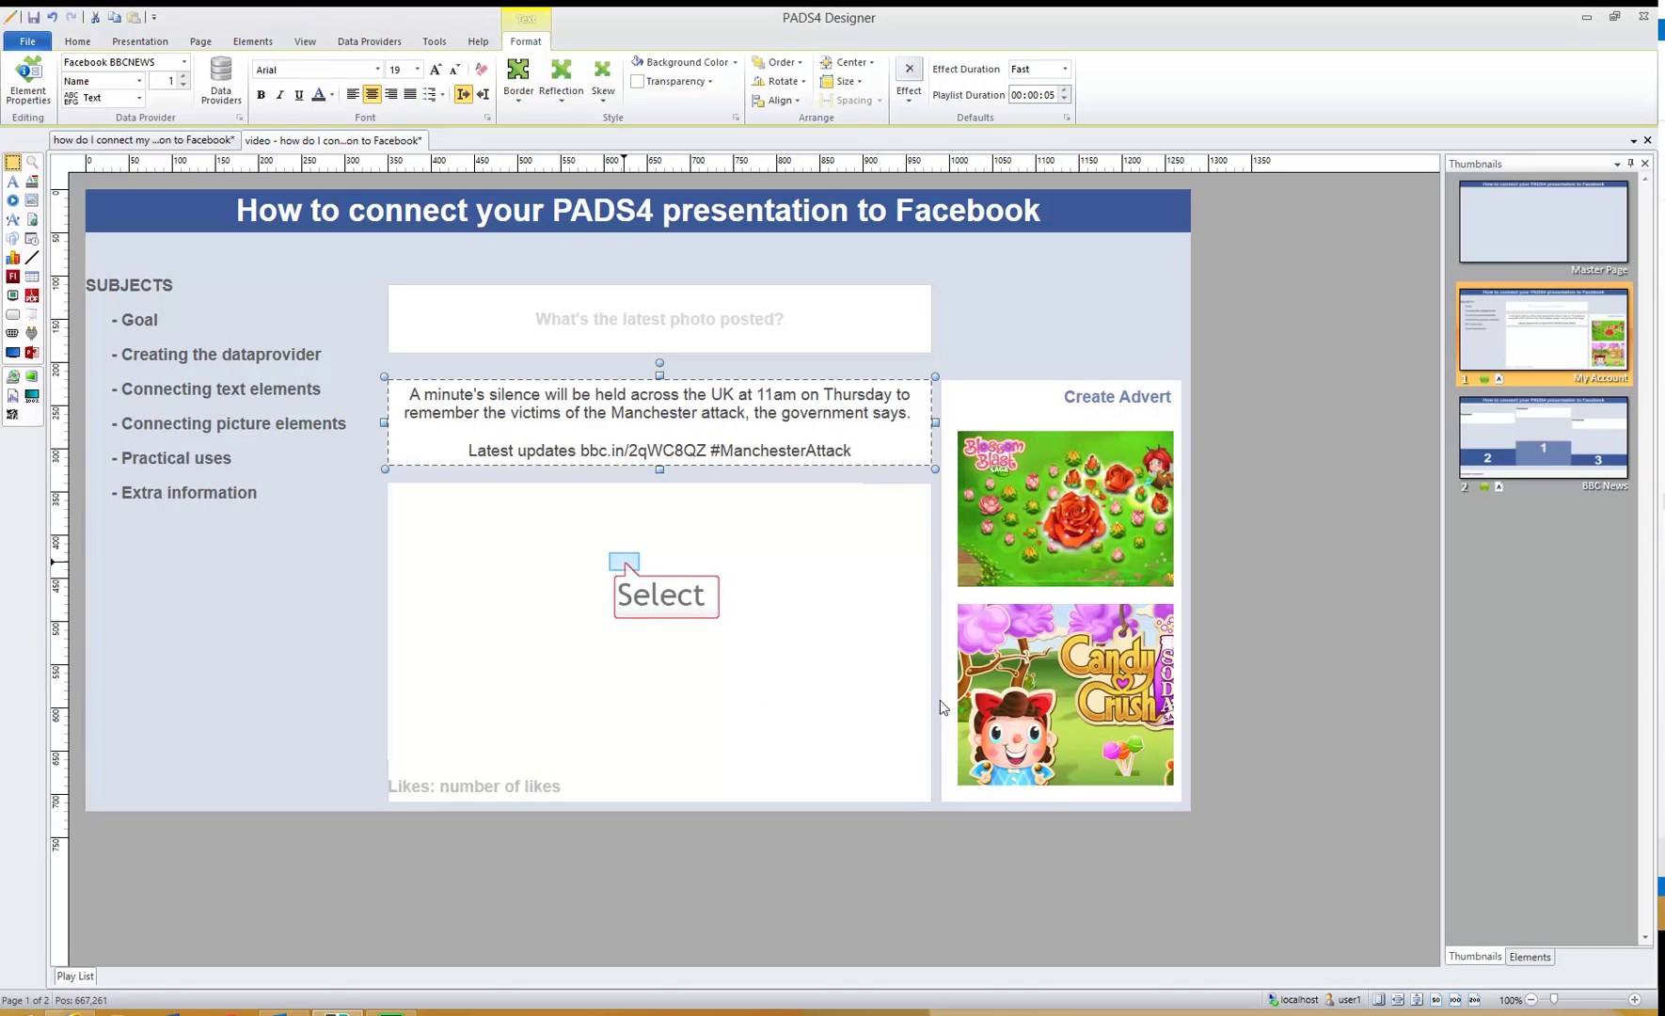
left_click(625, 562)
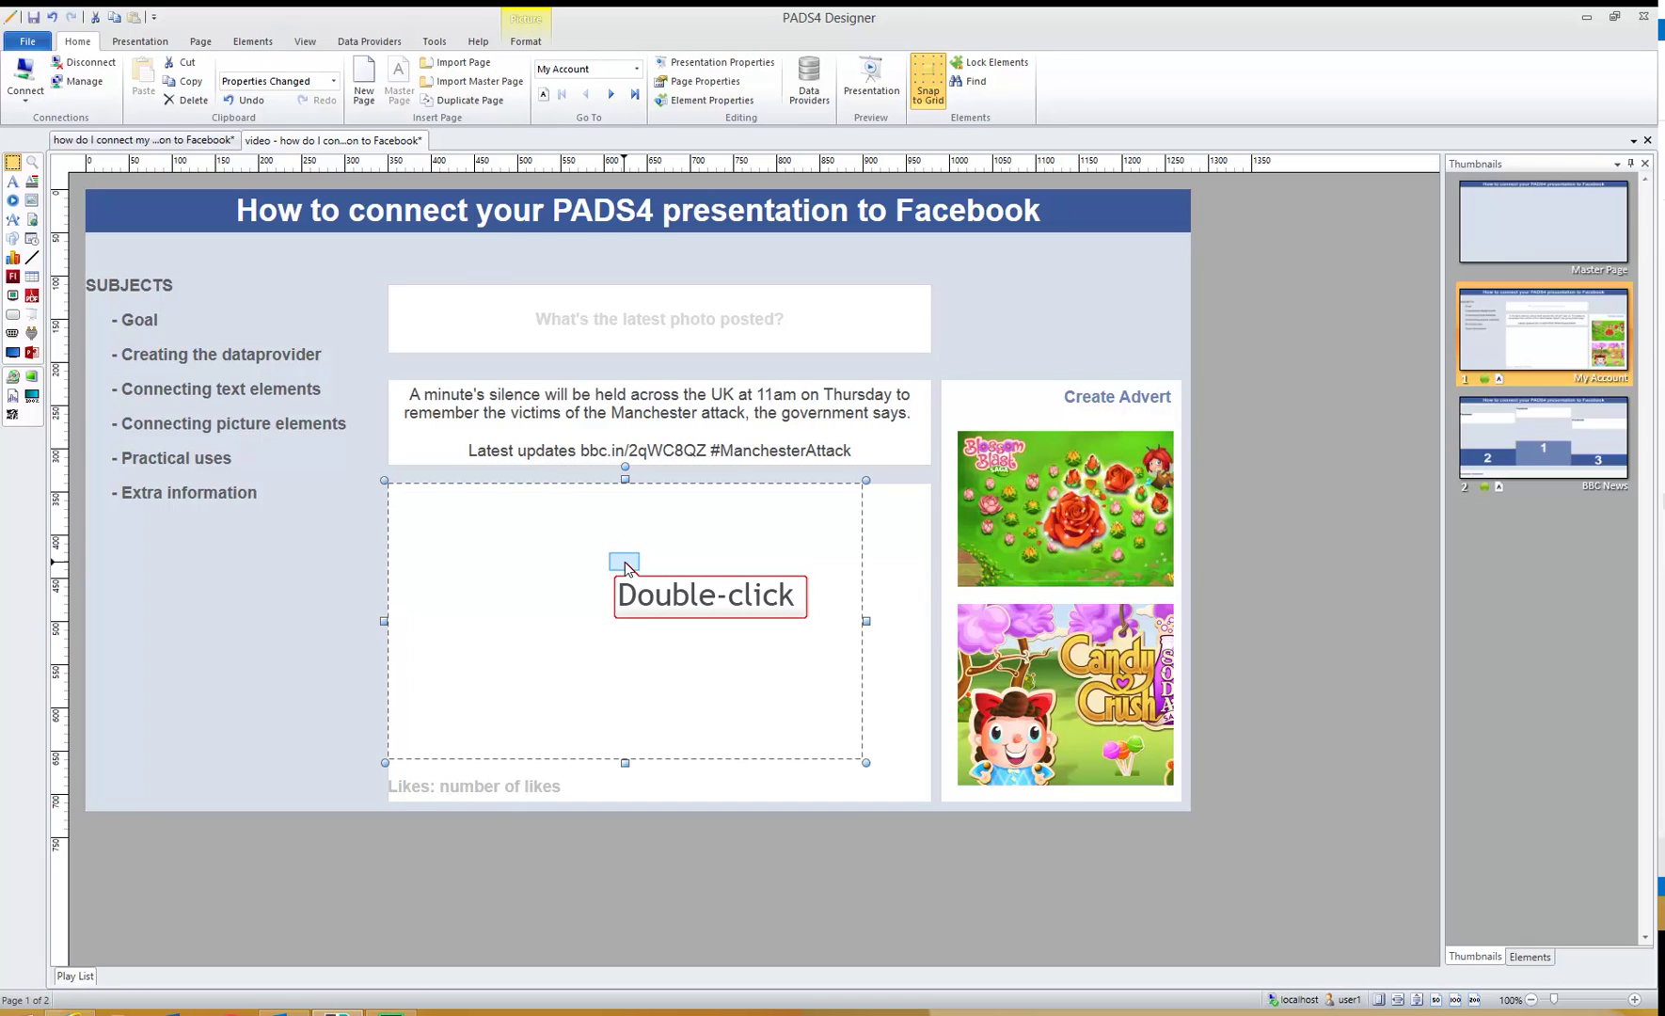
- Bind the picture element to Facebook BBCNEWS's Image column so it shows the Big Ben photo
double_click(625, 562)
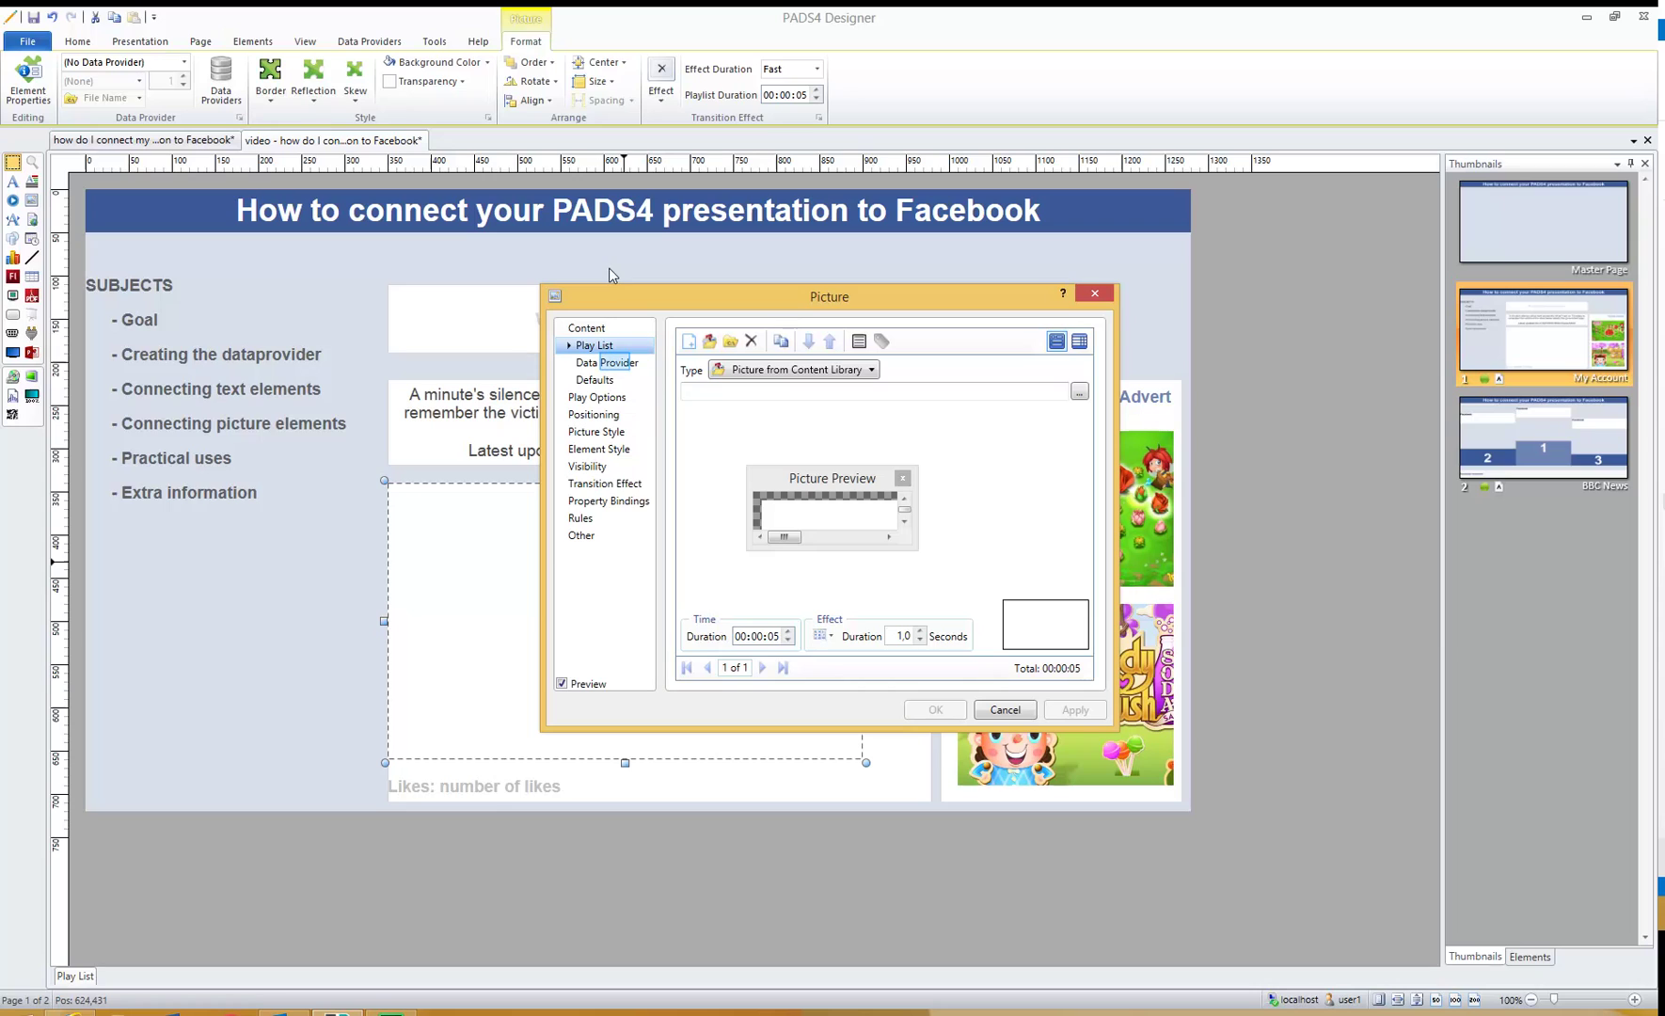
left_click(629, 365)
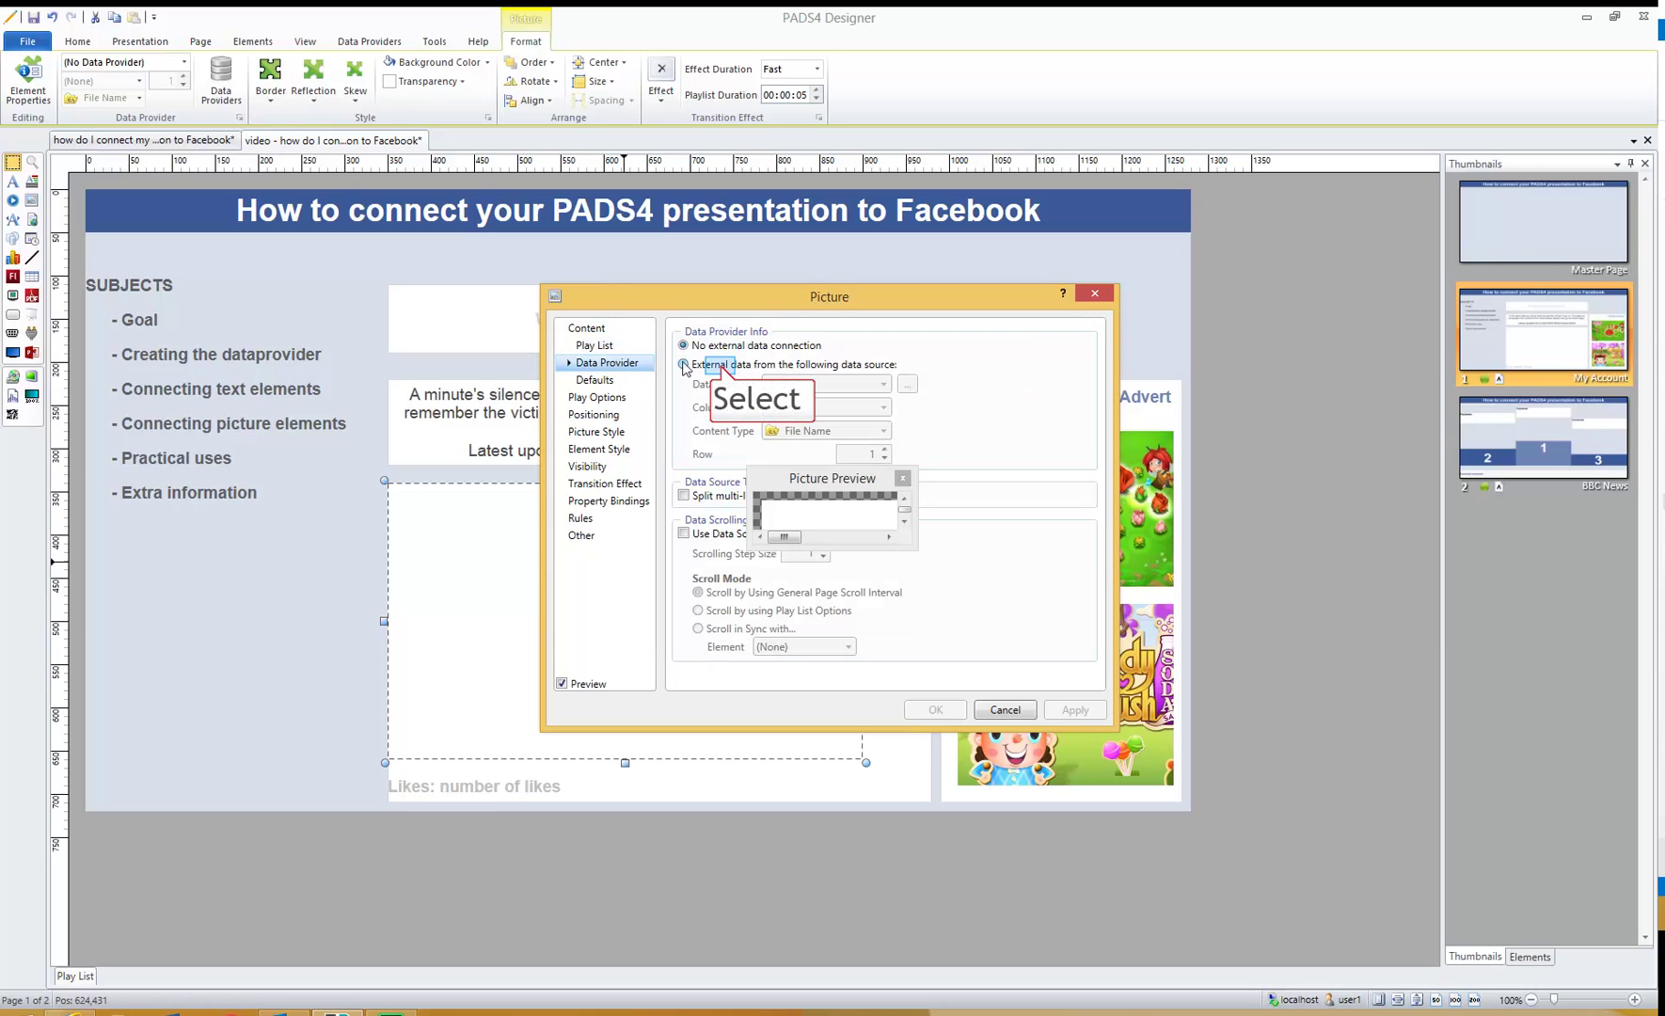
left_click(743, 366)
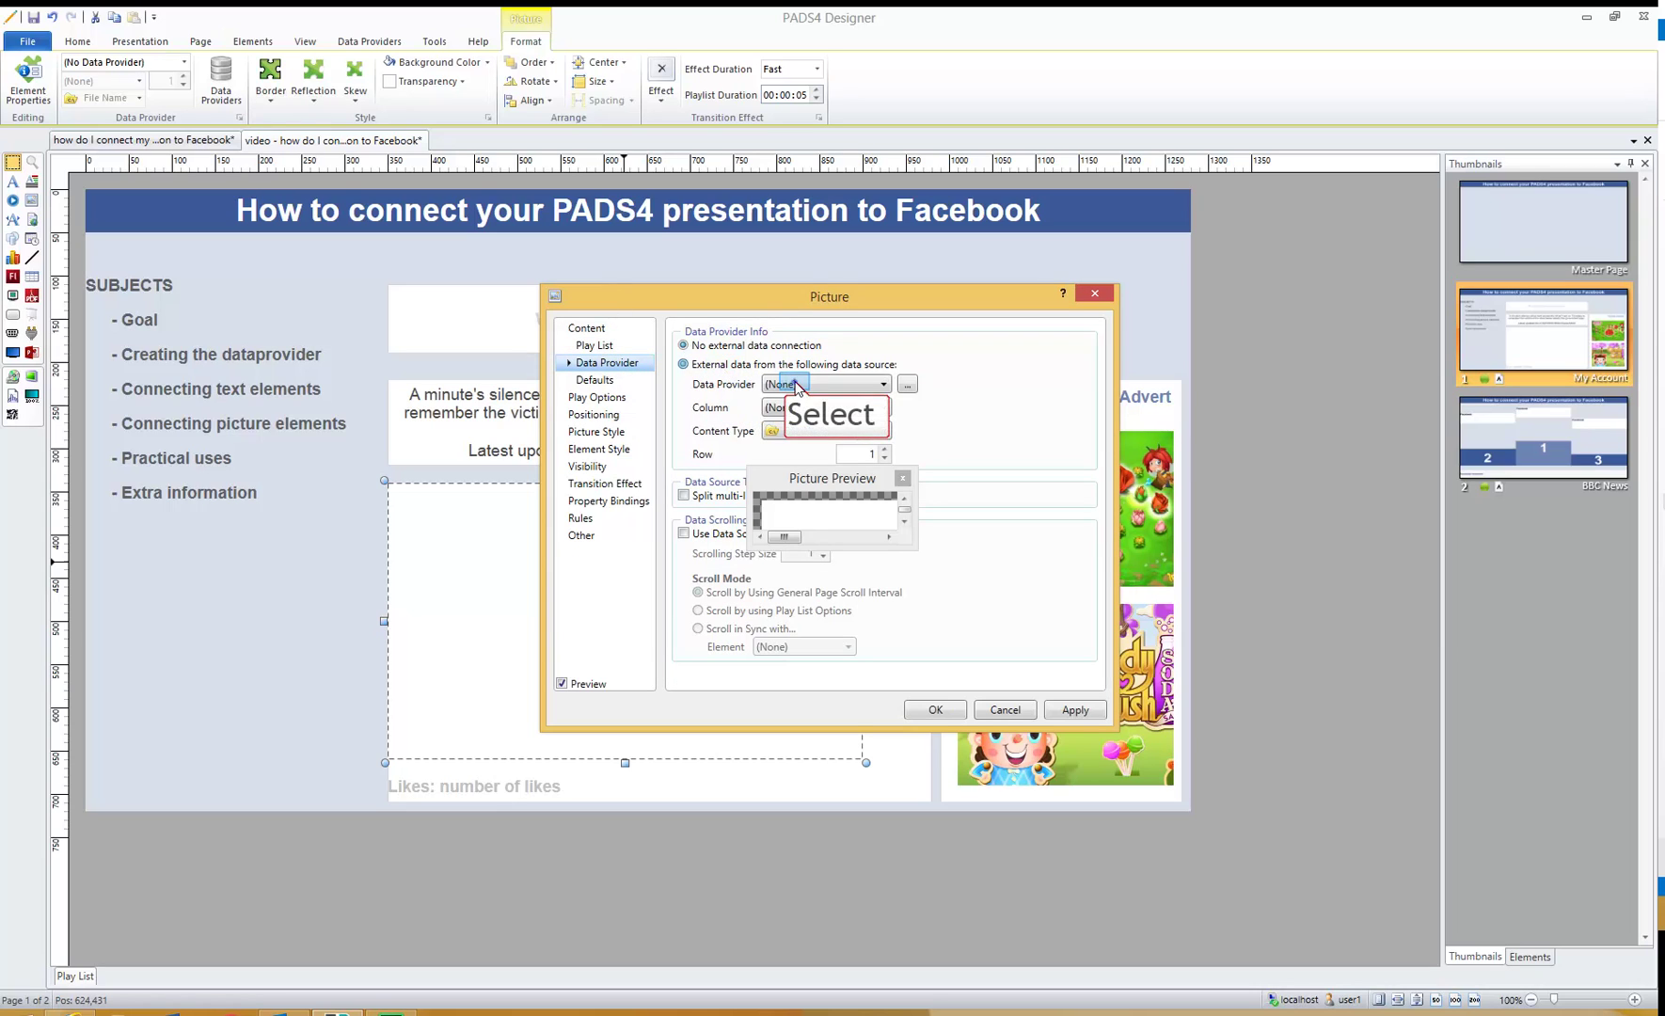
left_click(847, 384)
left_click(805, 416)
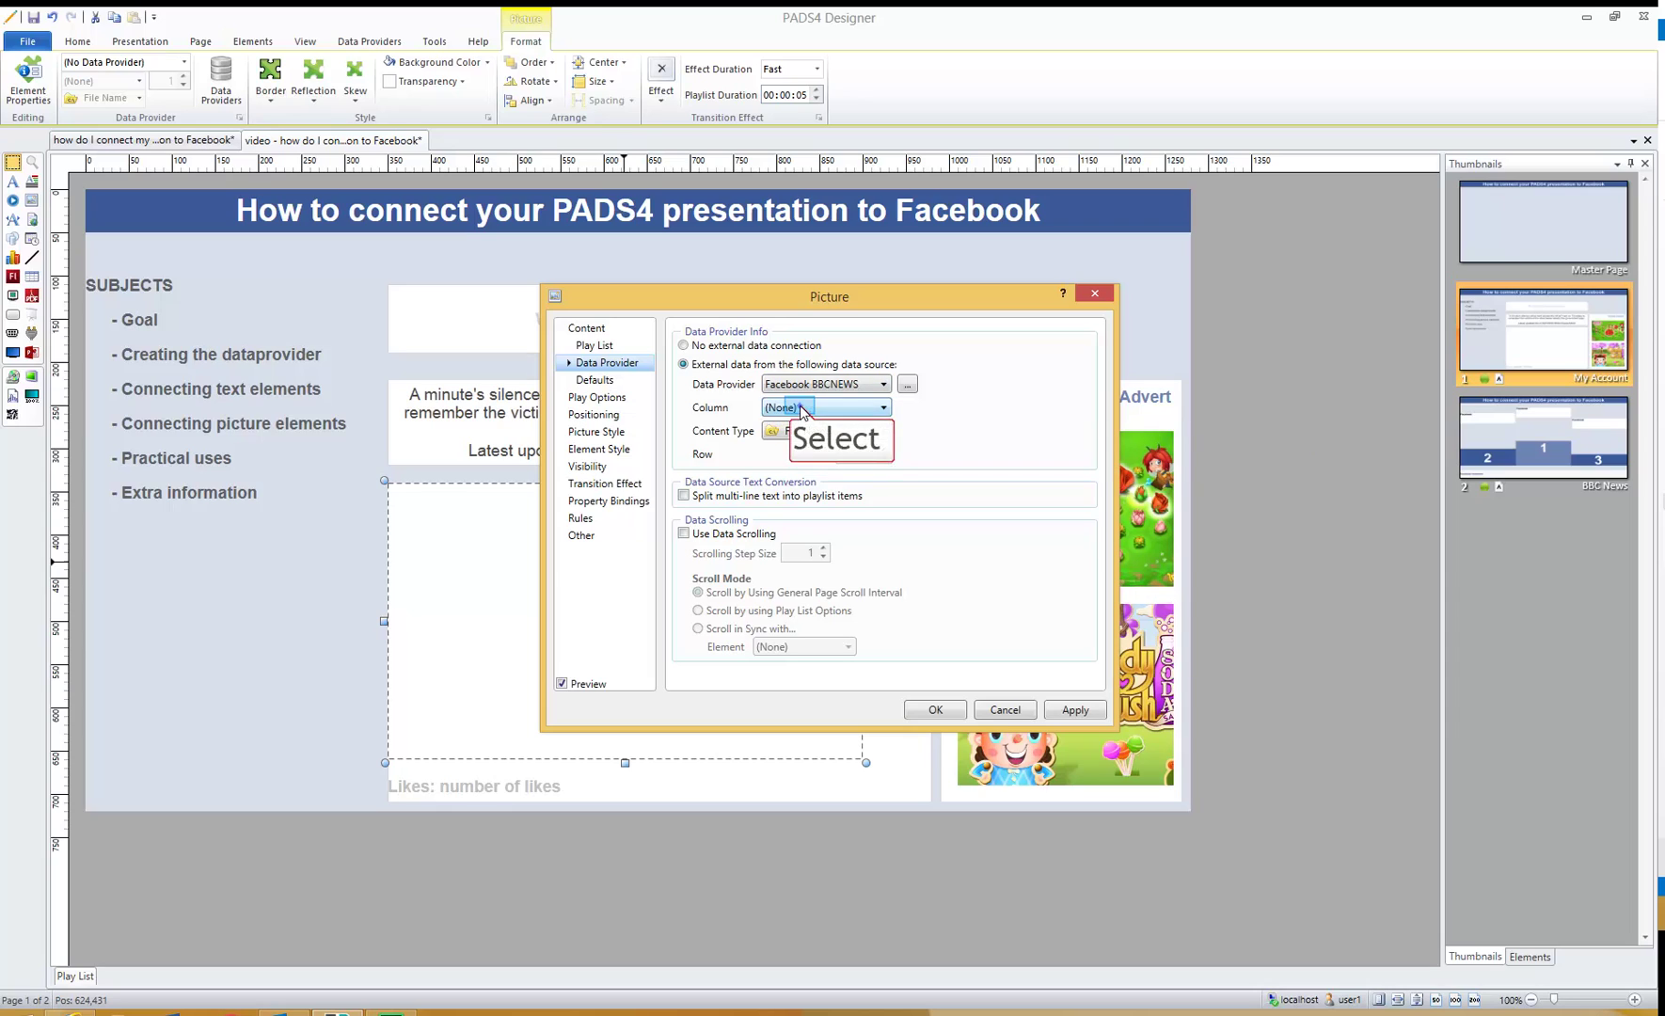
left_click(805, 414)
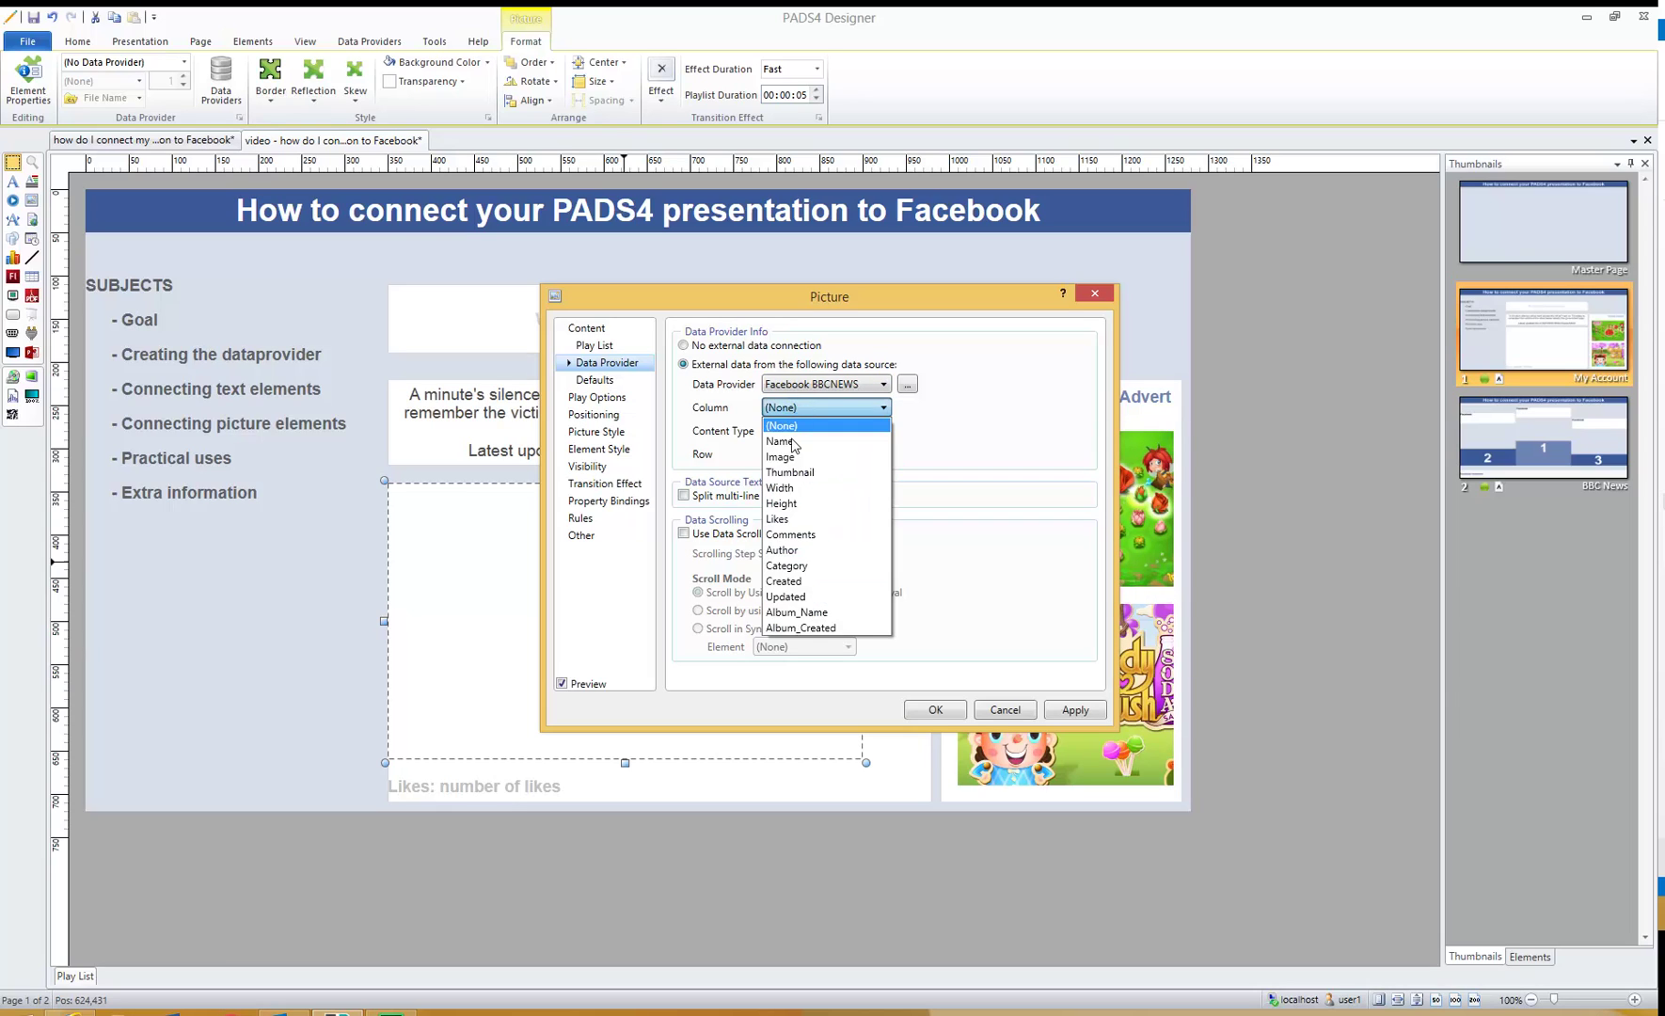
left_click(799, 457)
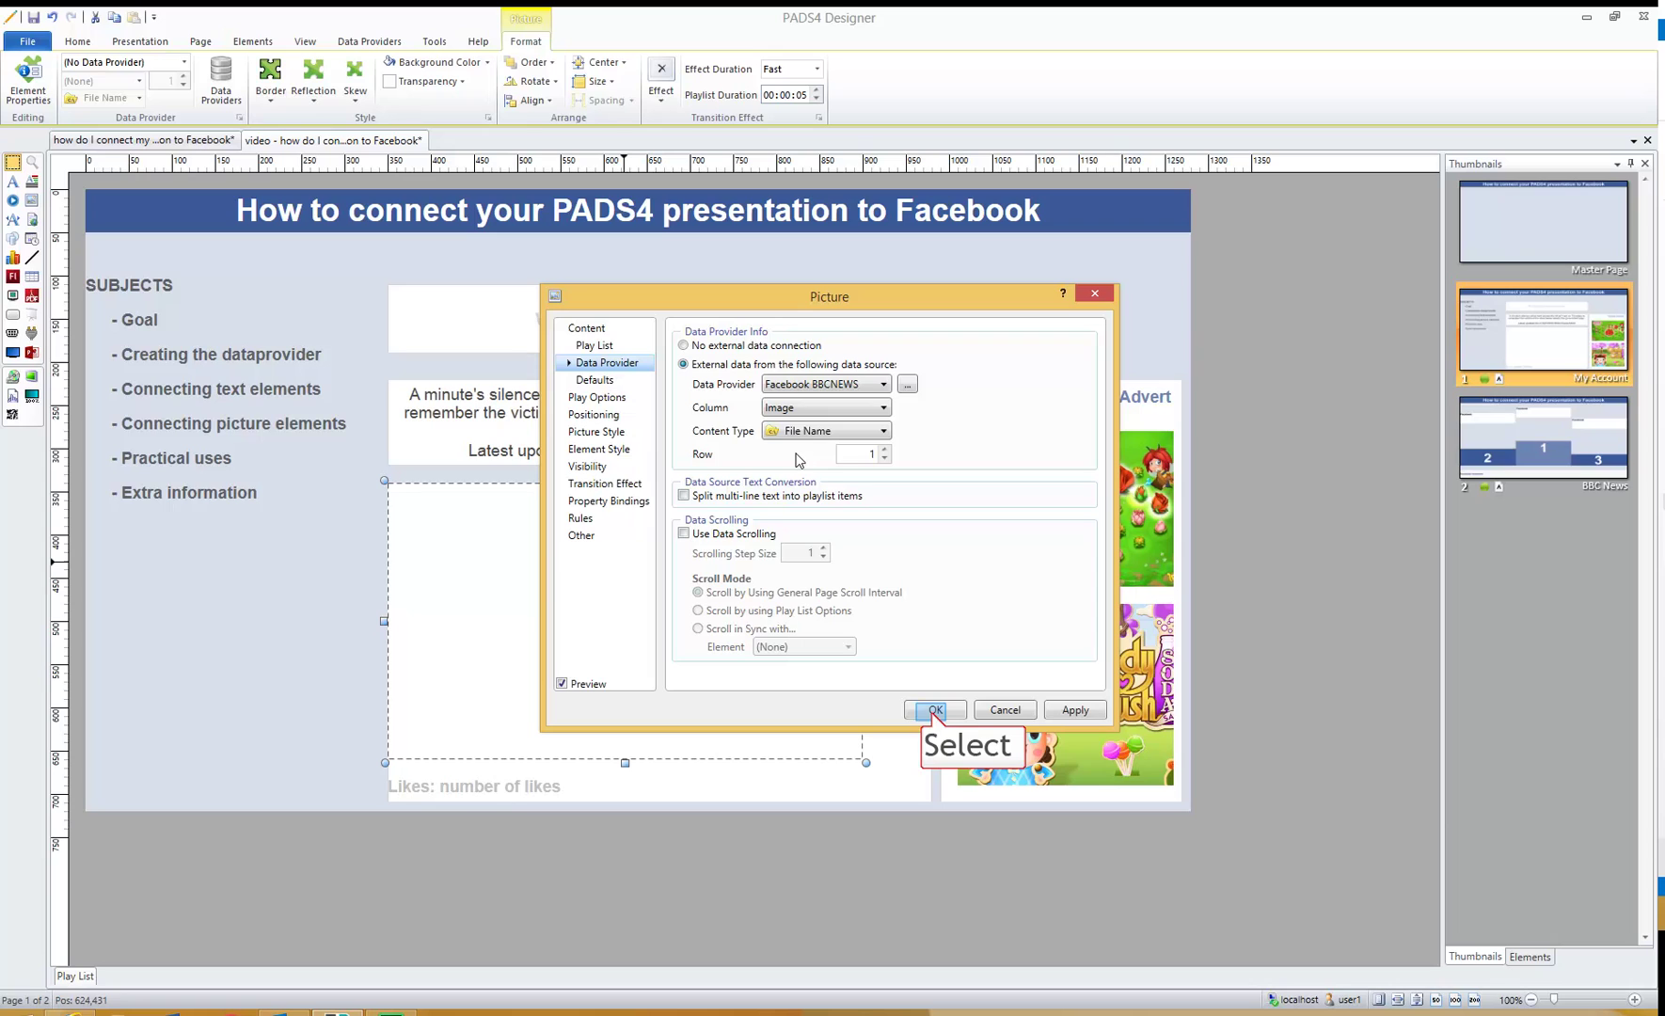
left_click(933, 712)
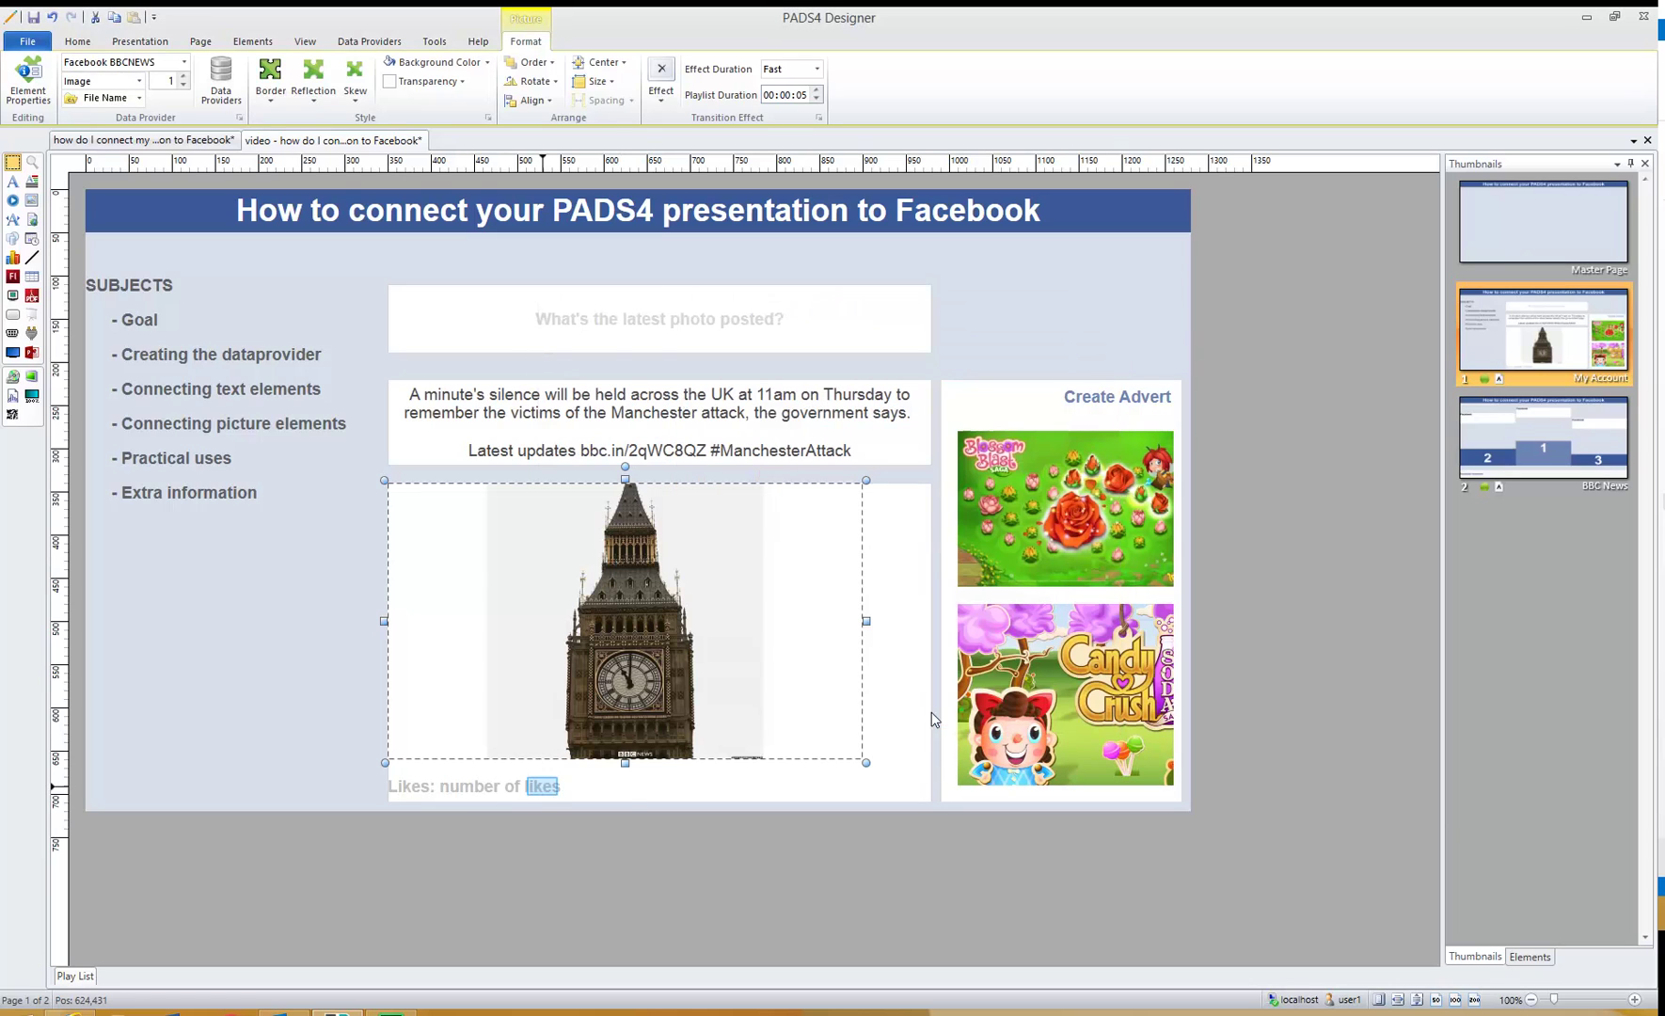
- Link the likes text to external data from Facebook BBCNEWS, Likes column, row 1
double_click(543, 789)
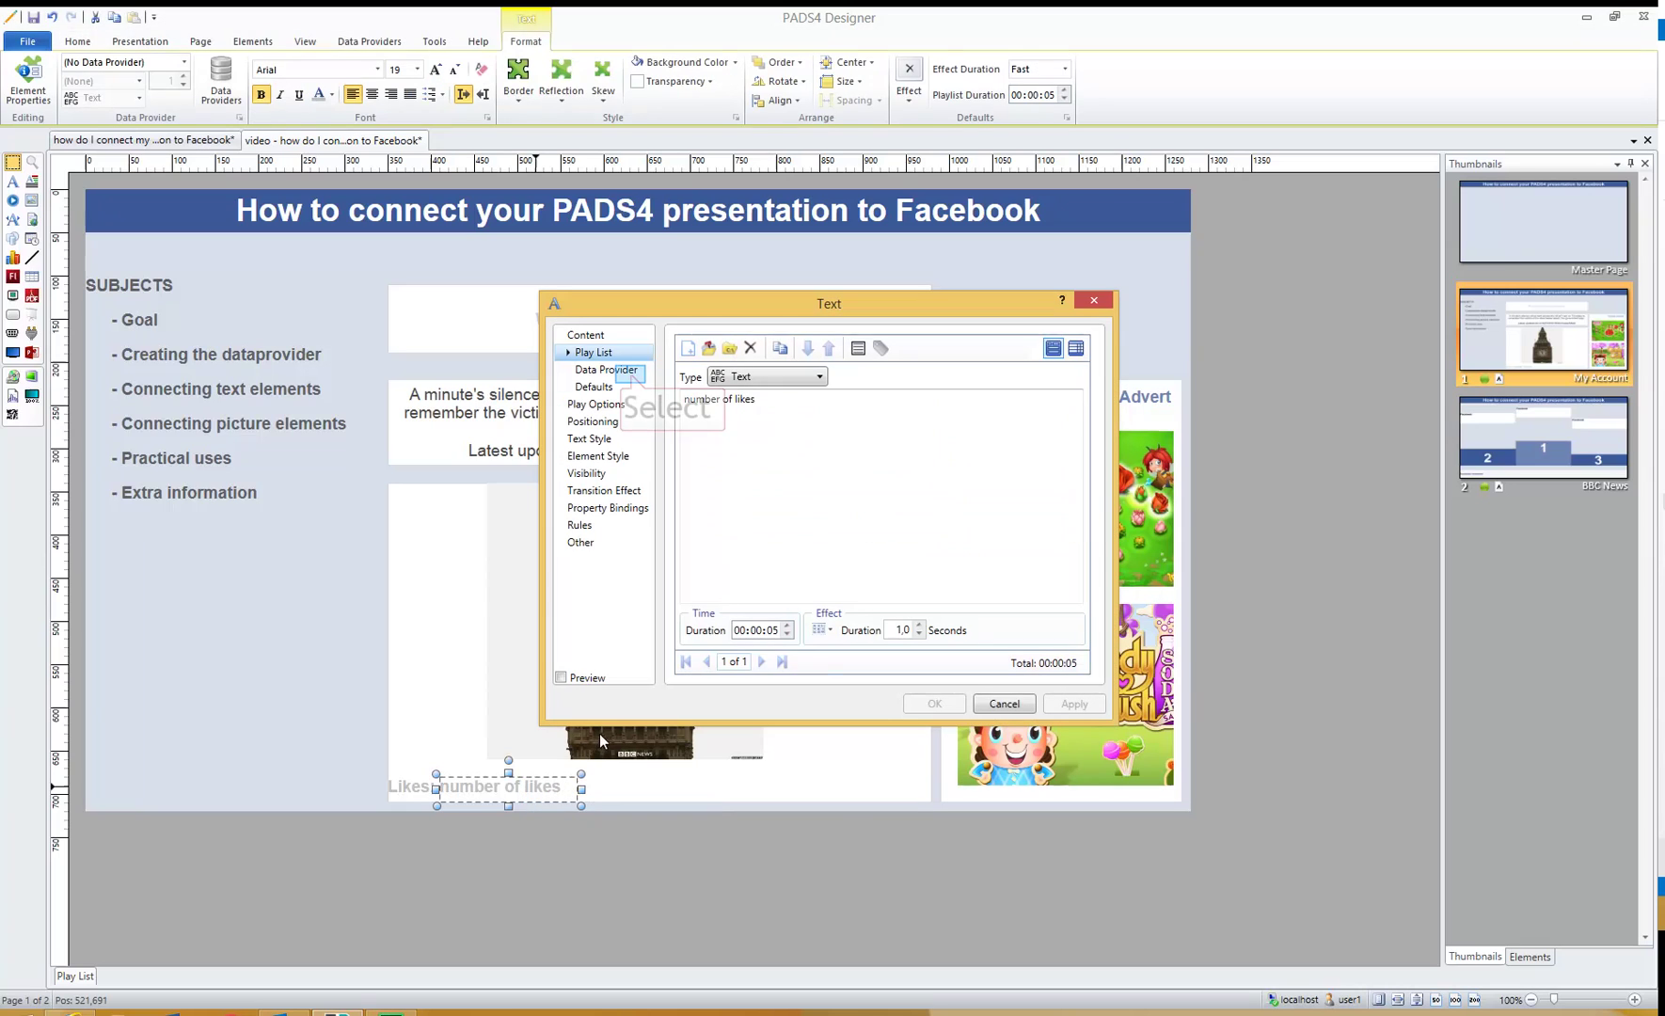
left_click(629, 375)
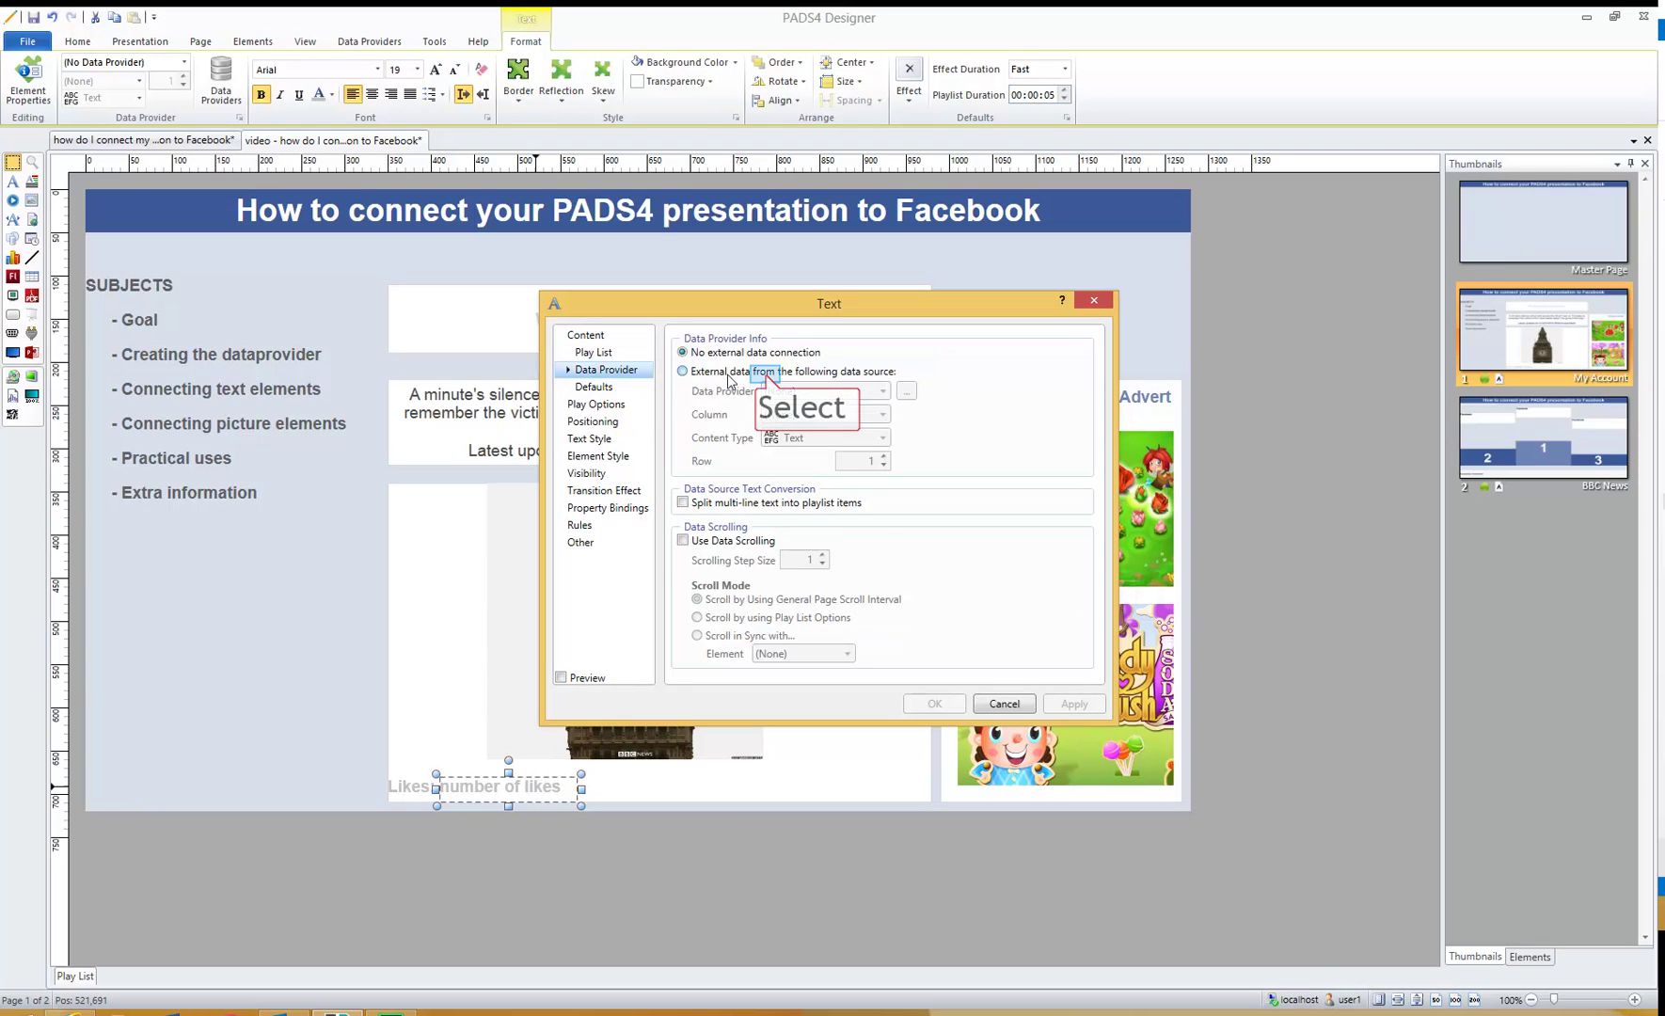
left_click(730, 374)
left_click(805, 391)
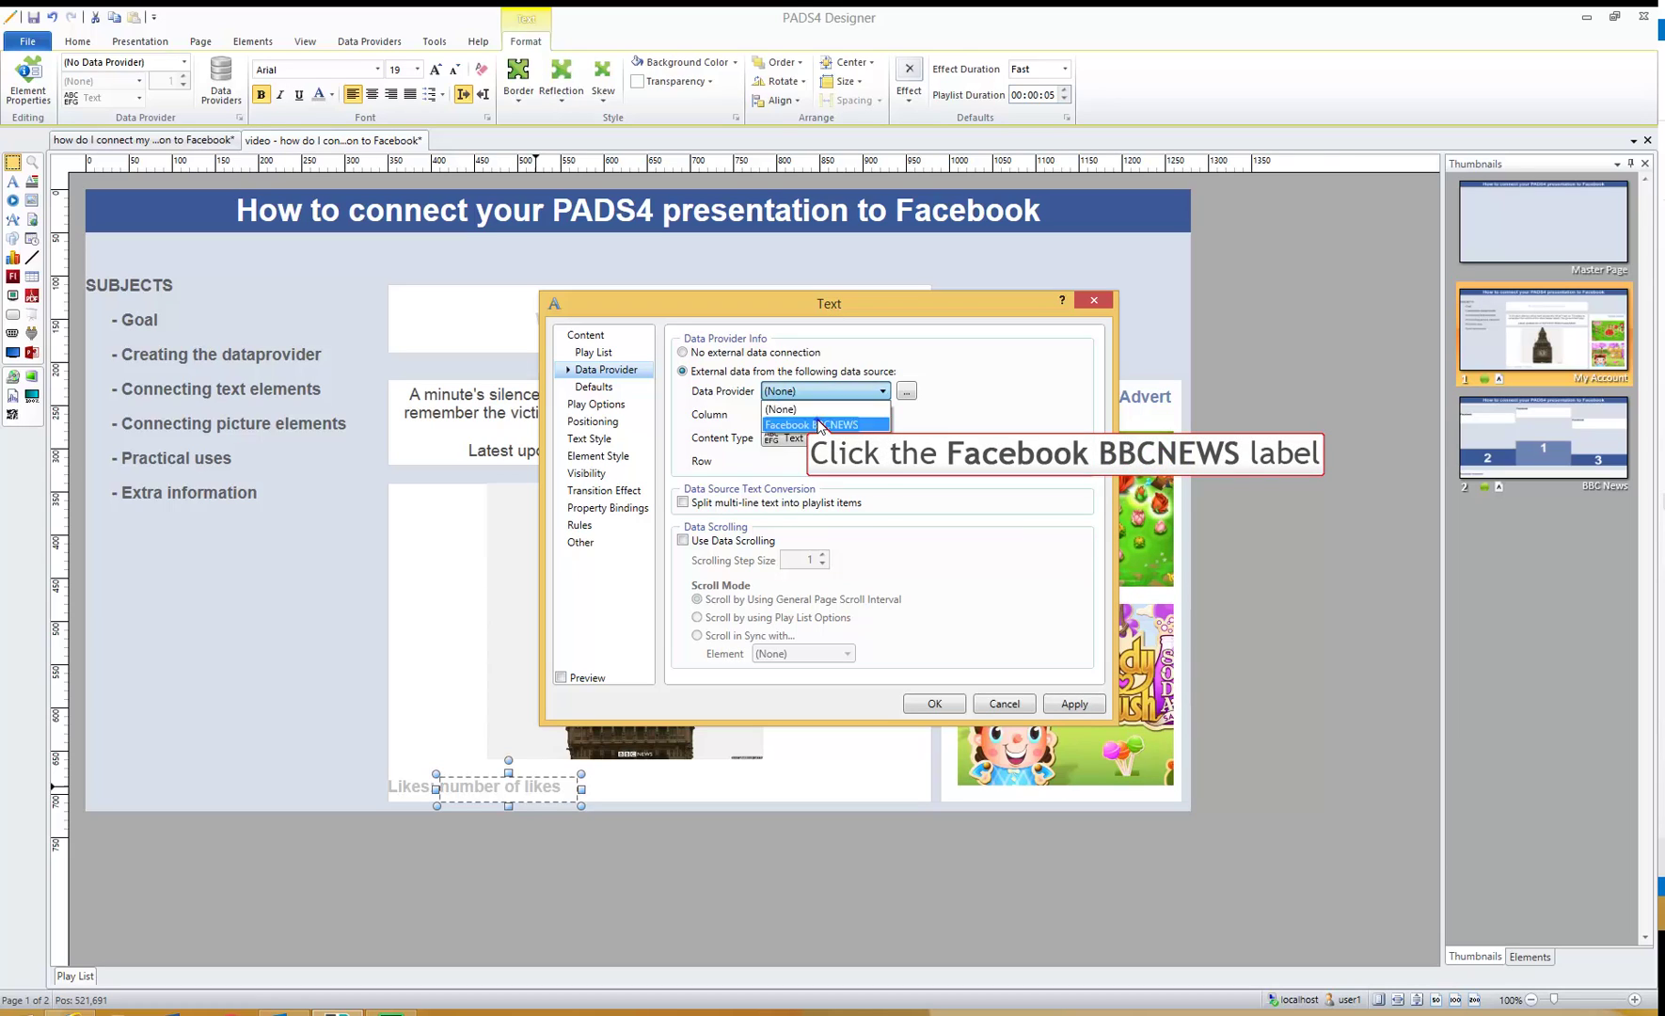
left_click(818, 426)
left_click(820, 415)
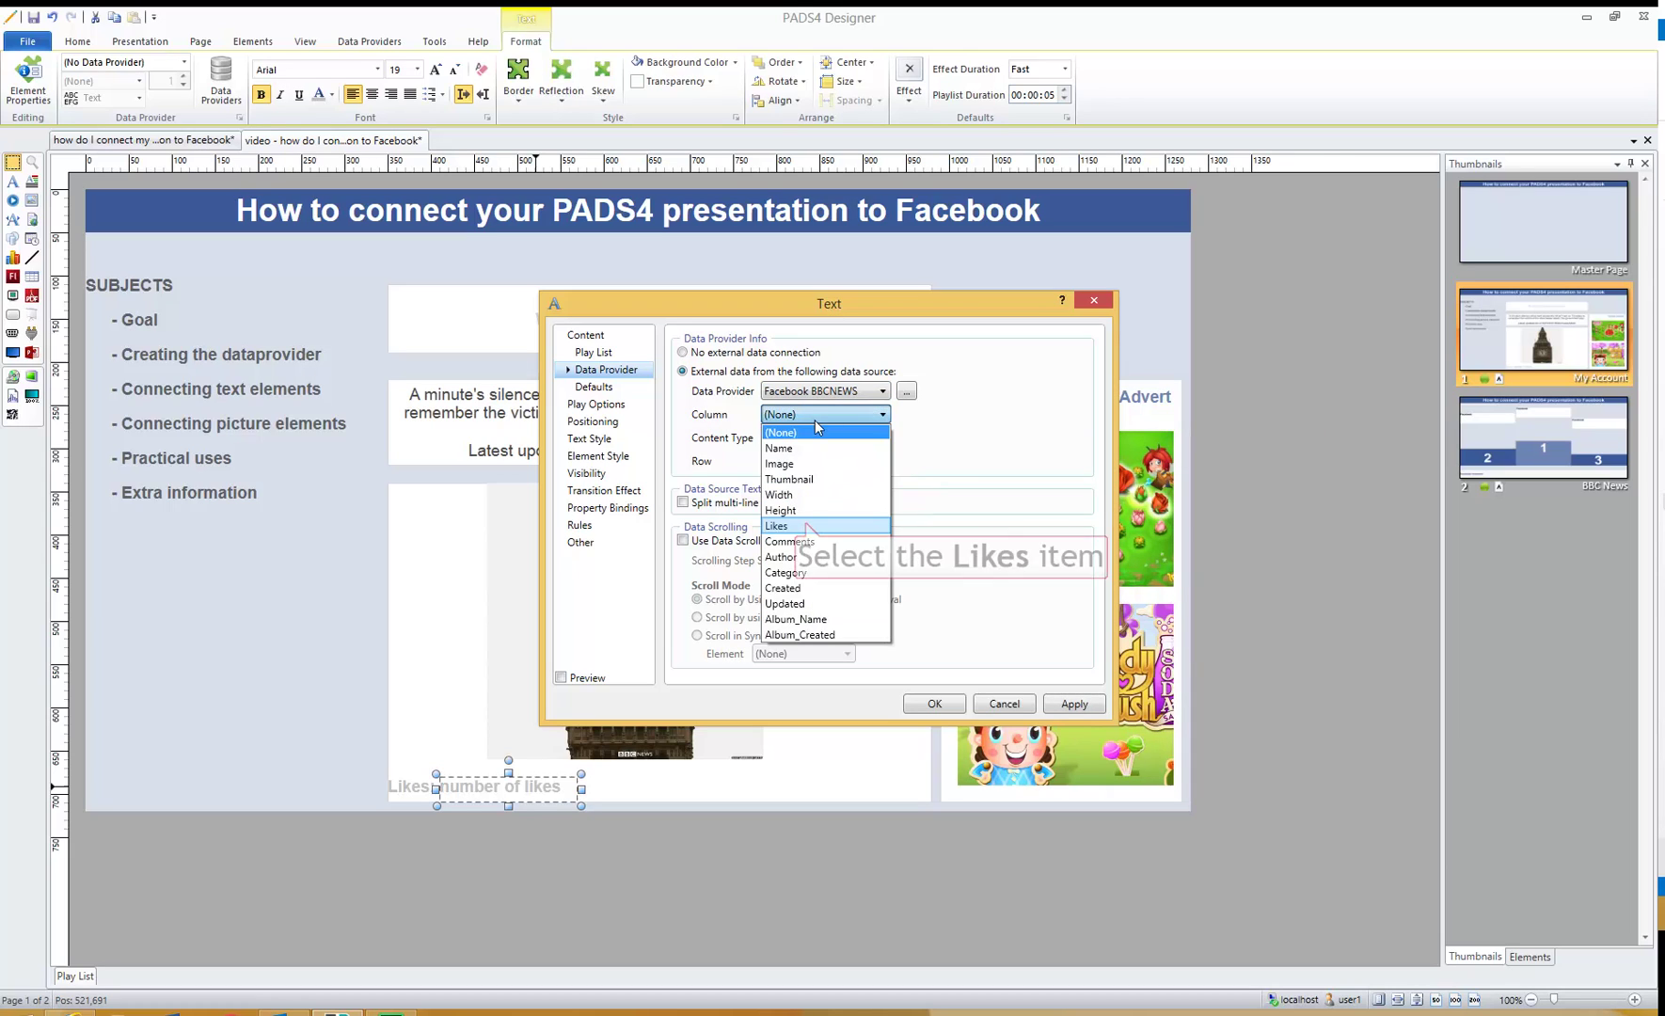
left_click(806, 527)
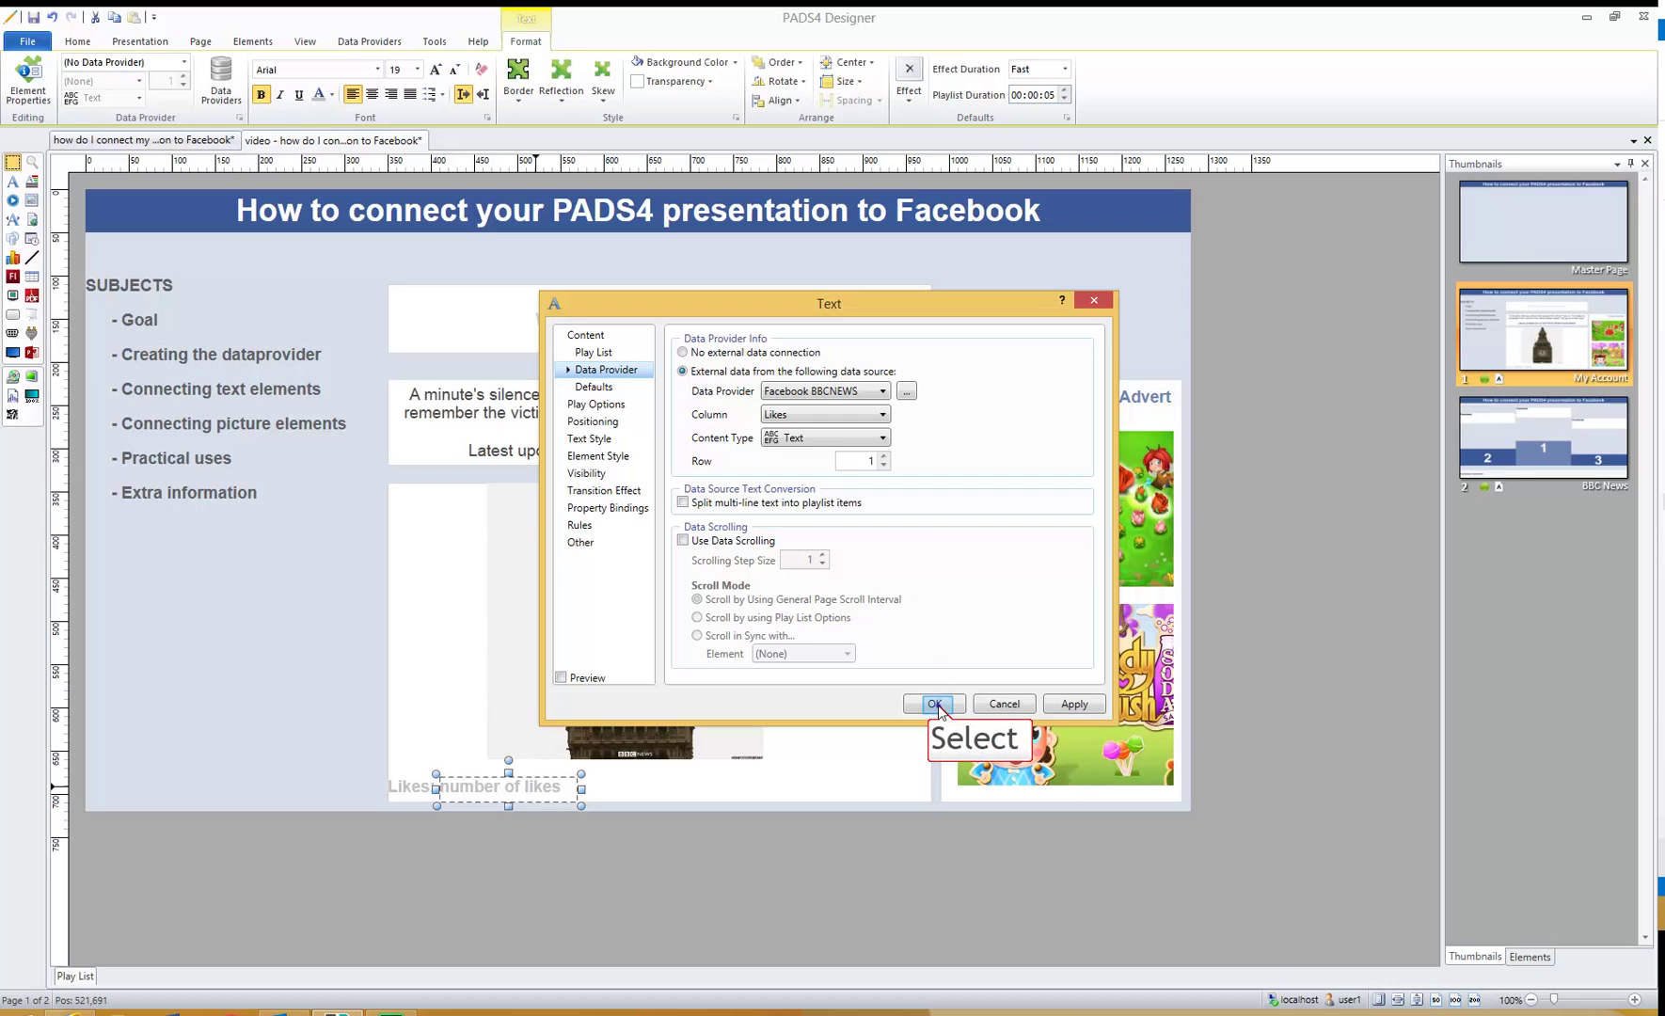
left_click(935, 705)
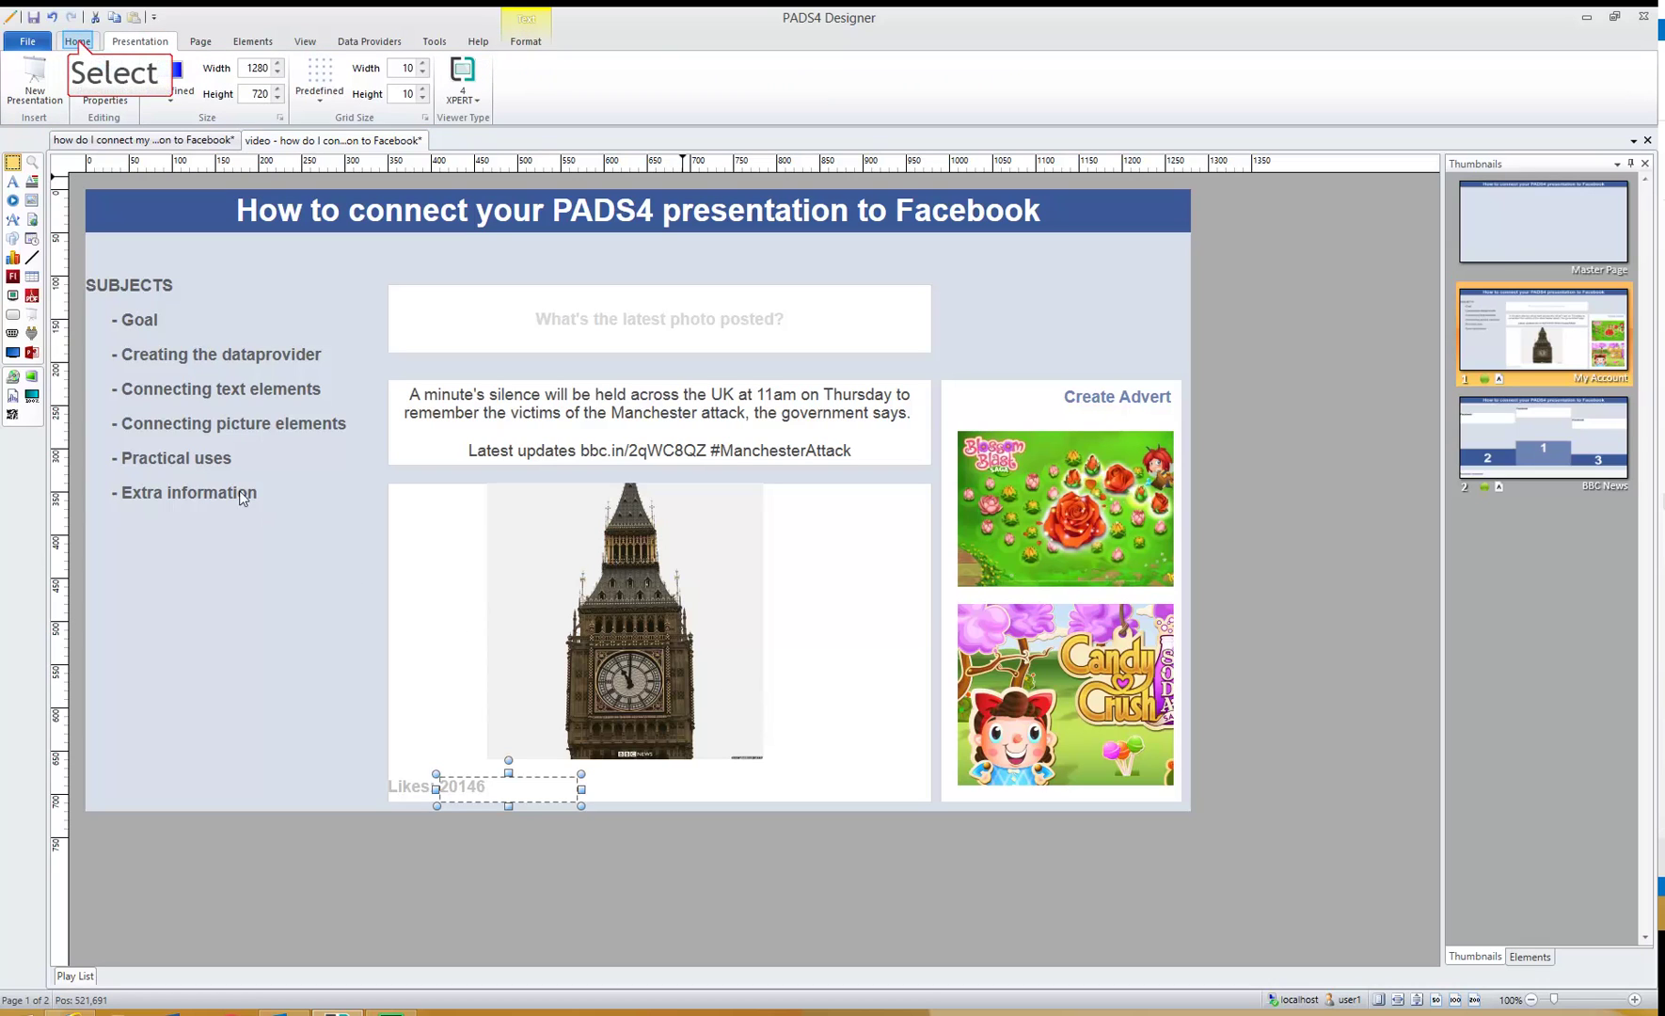
- Preview the running presentation showing Likes: 20146 and move the preview window aside
left_click(79, 43)
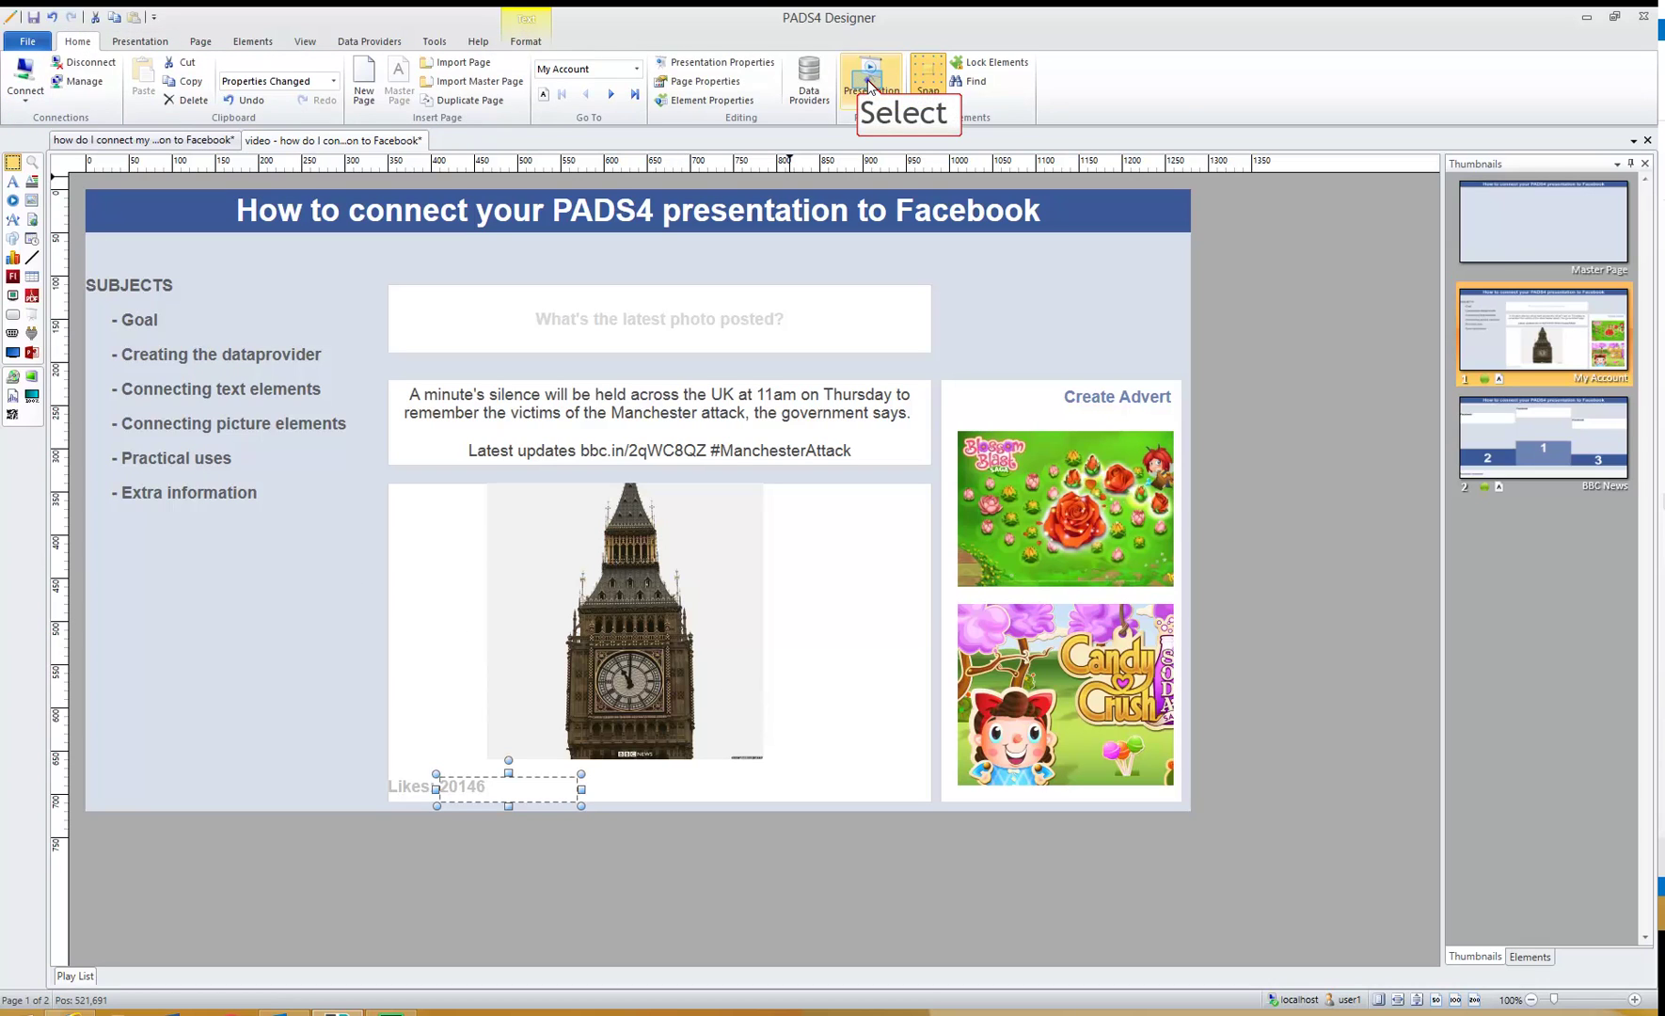
left_click(872, 80)
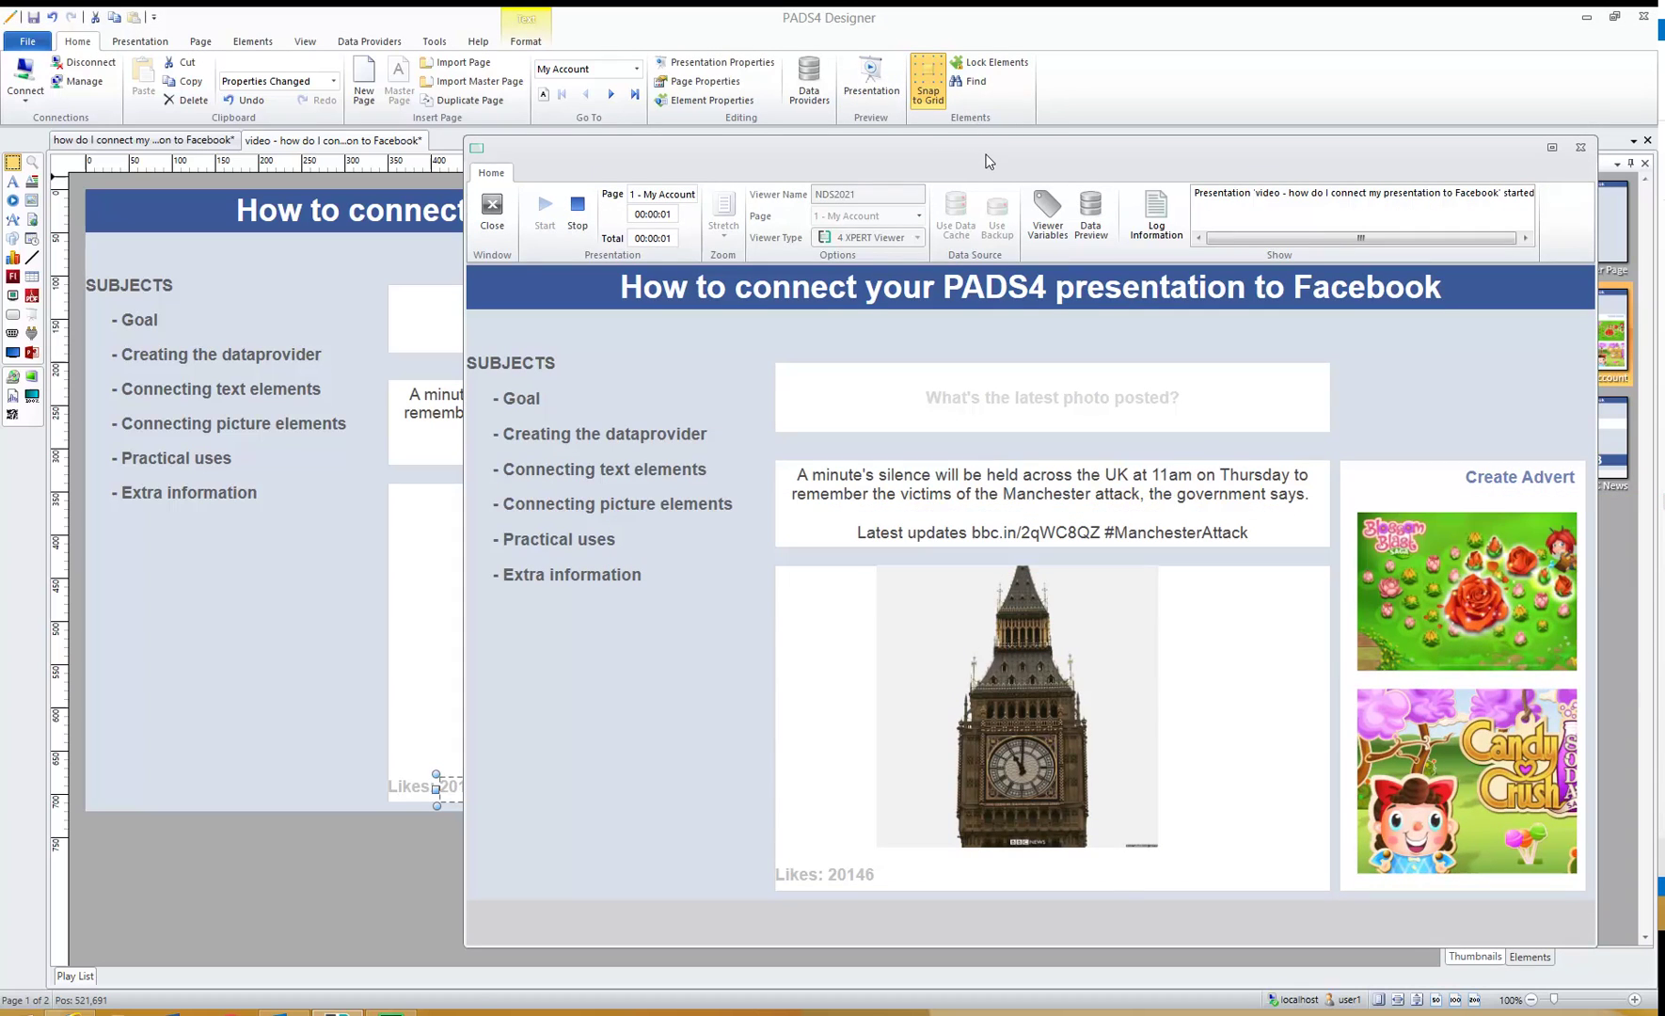
left_click_drag(987, 161, 824, 148)
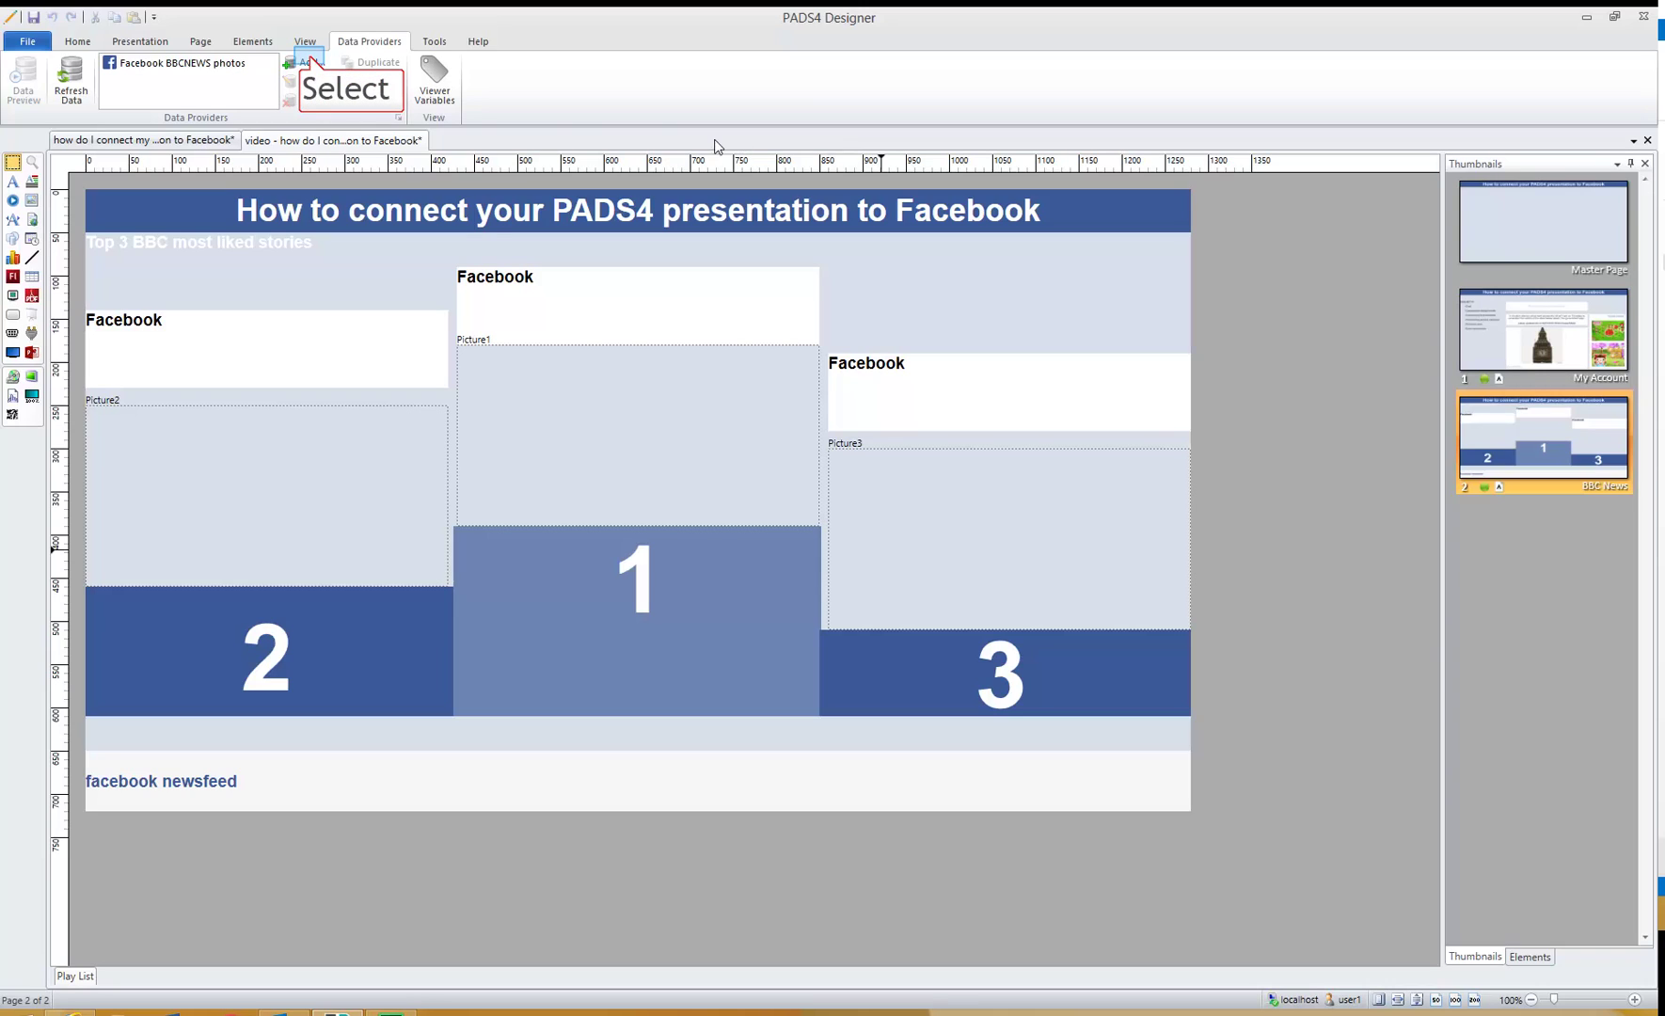
- Add a new Facebook data provider named 'BBC newsfeed'
left_click(311, 62)
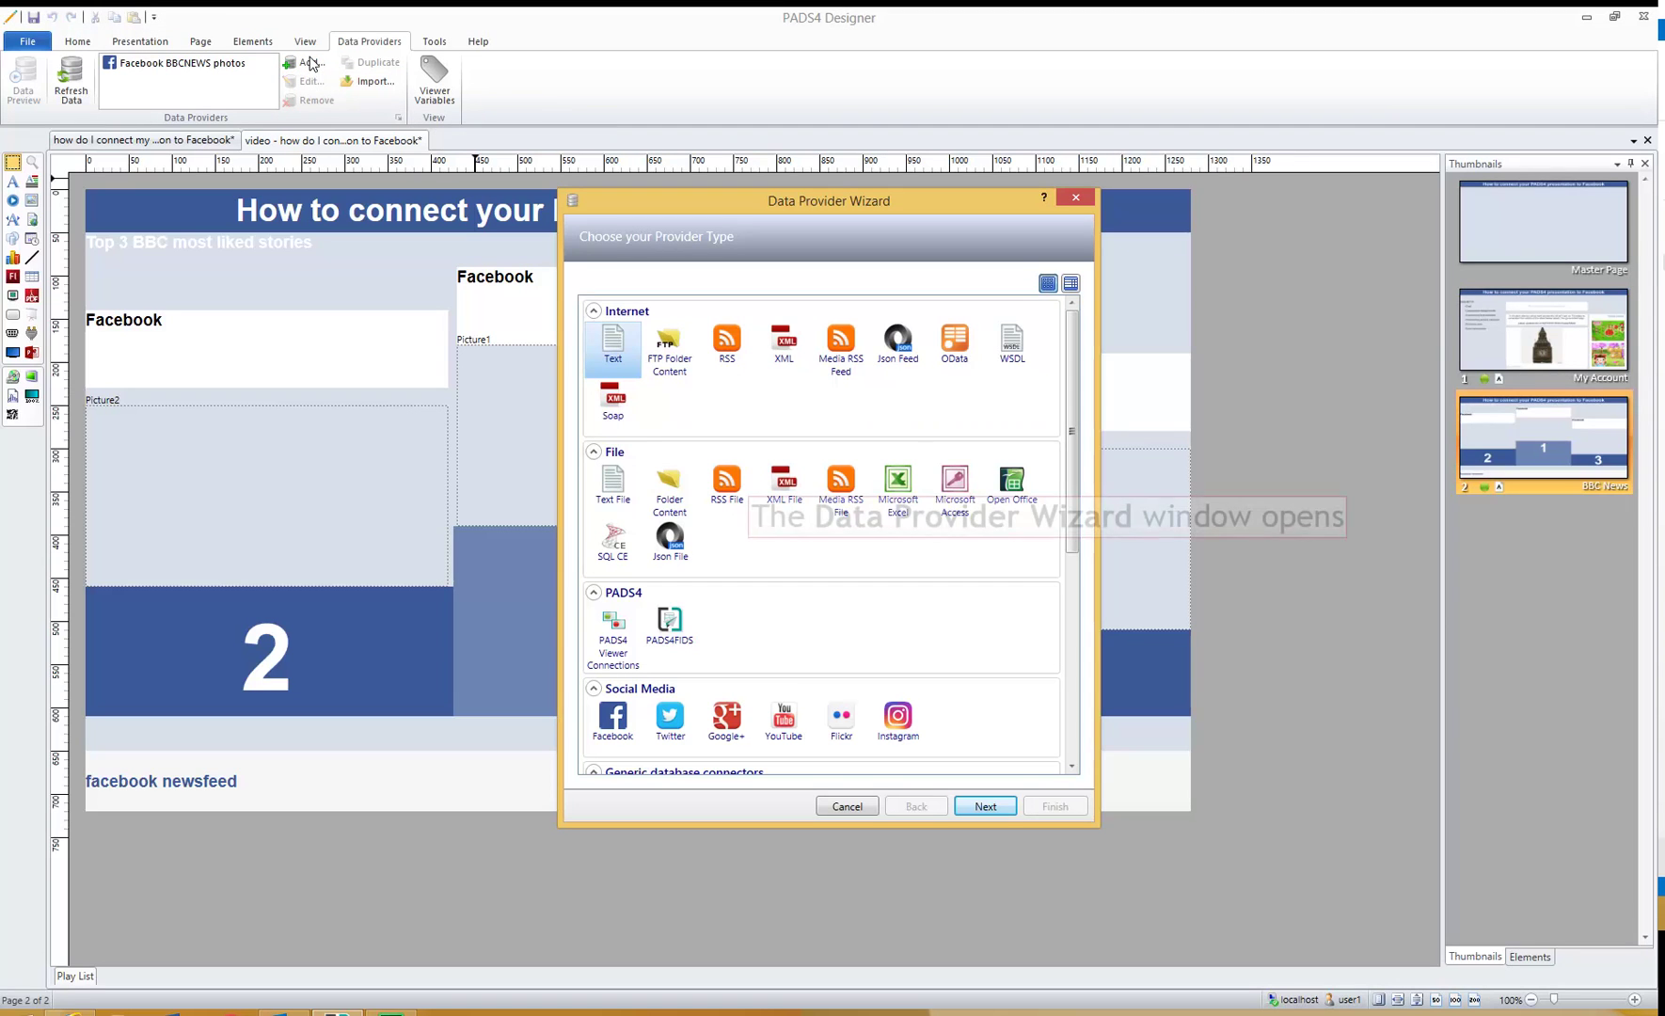
left_click(613, 720)
left_click(986, 806)
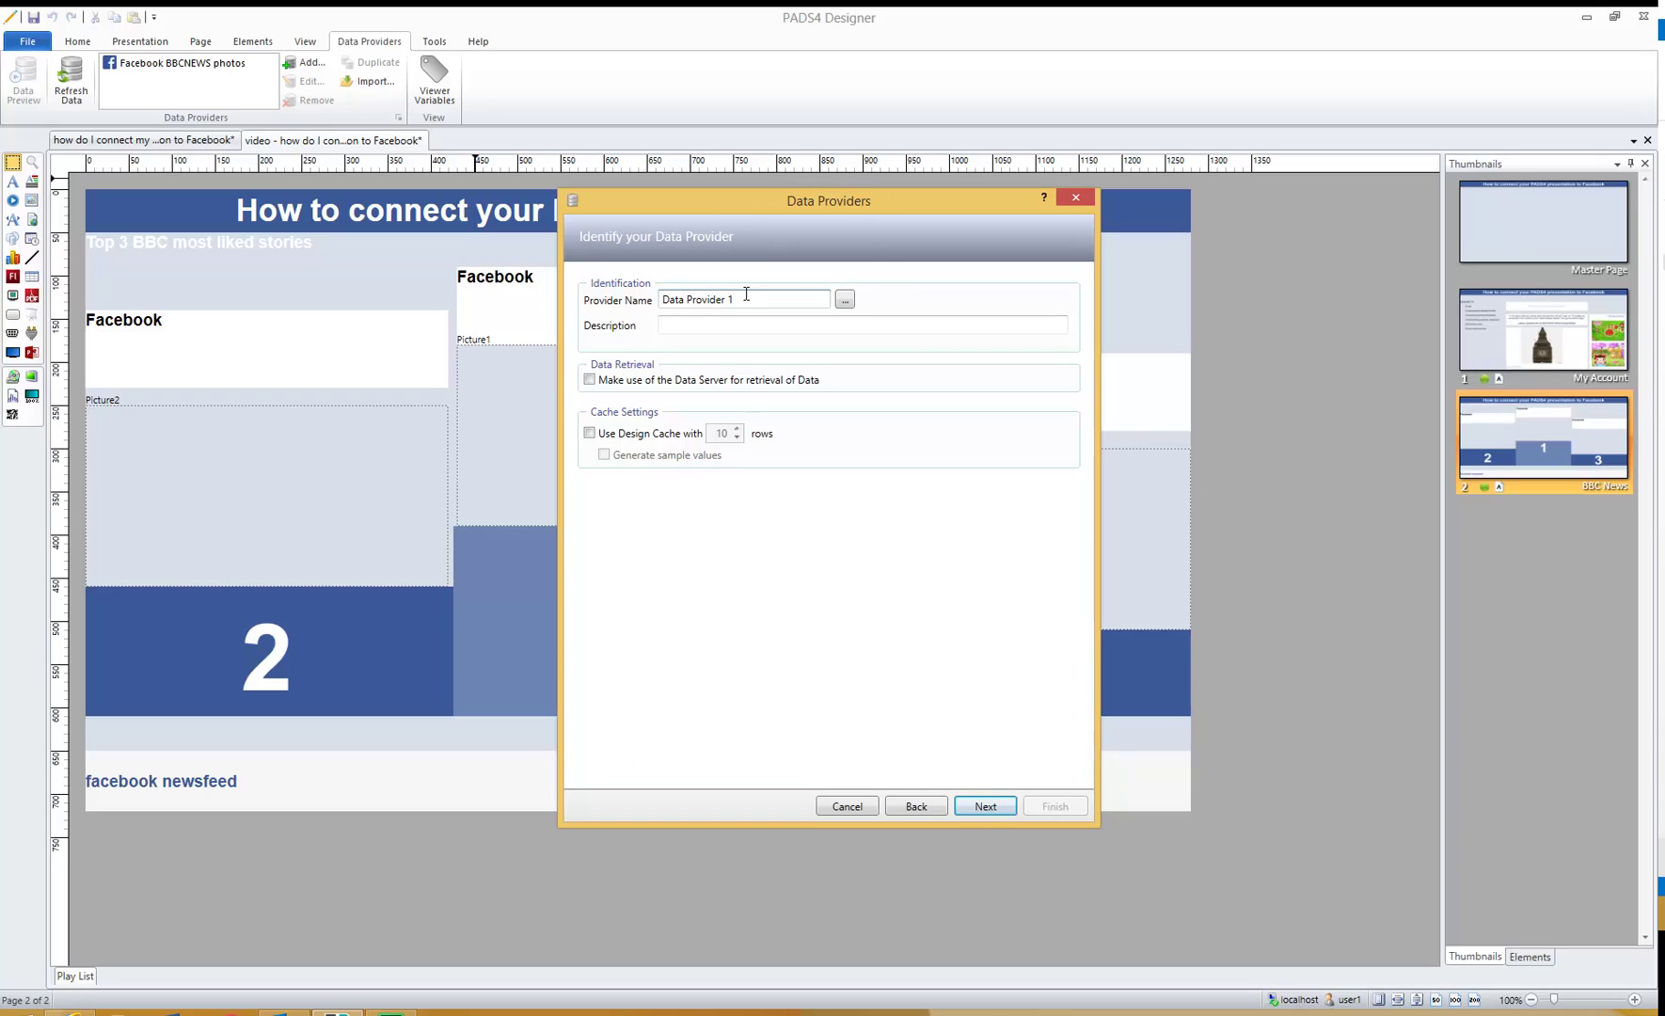
left_click_drag(747, 296, 607, 275)
type("BBC newsfeed")
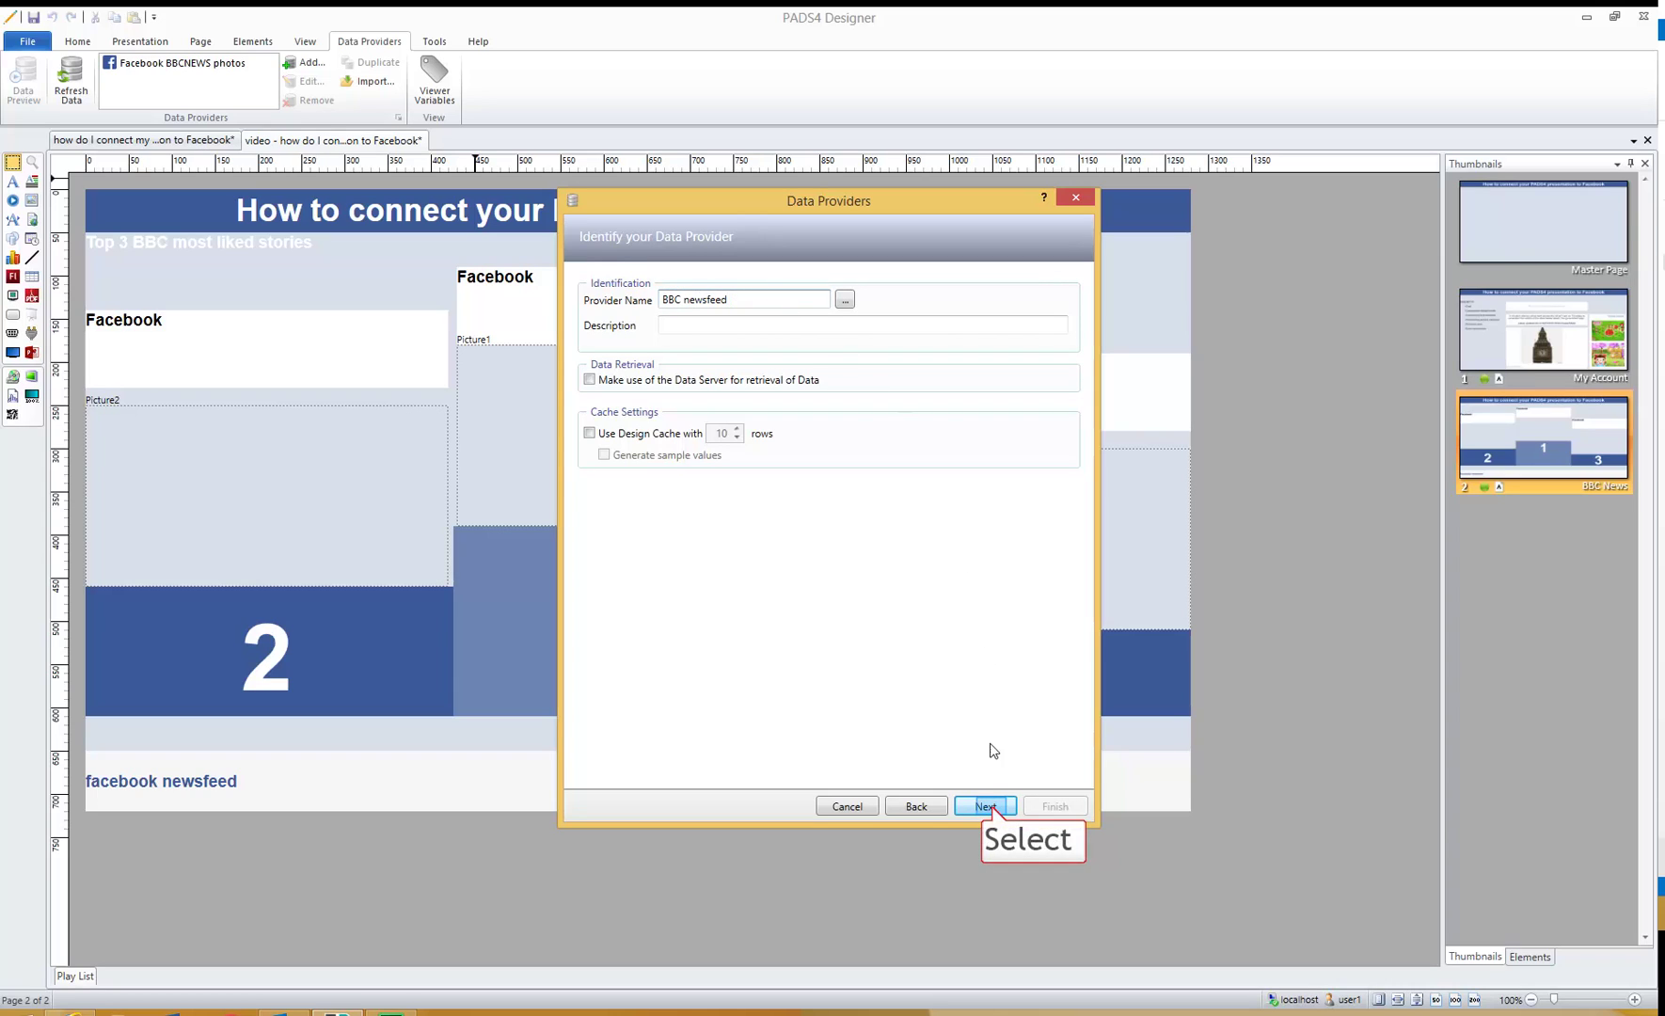
left_click(985, 807)
- Re-authenticate with Facebook, load the bbcnews page and choose Posts as the source
left_click(614, 315)
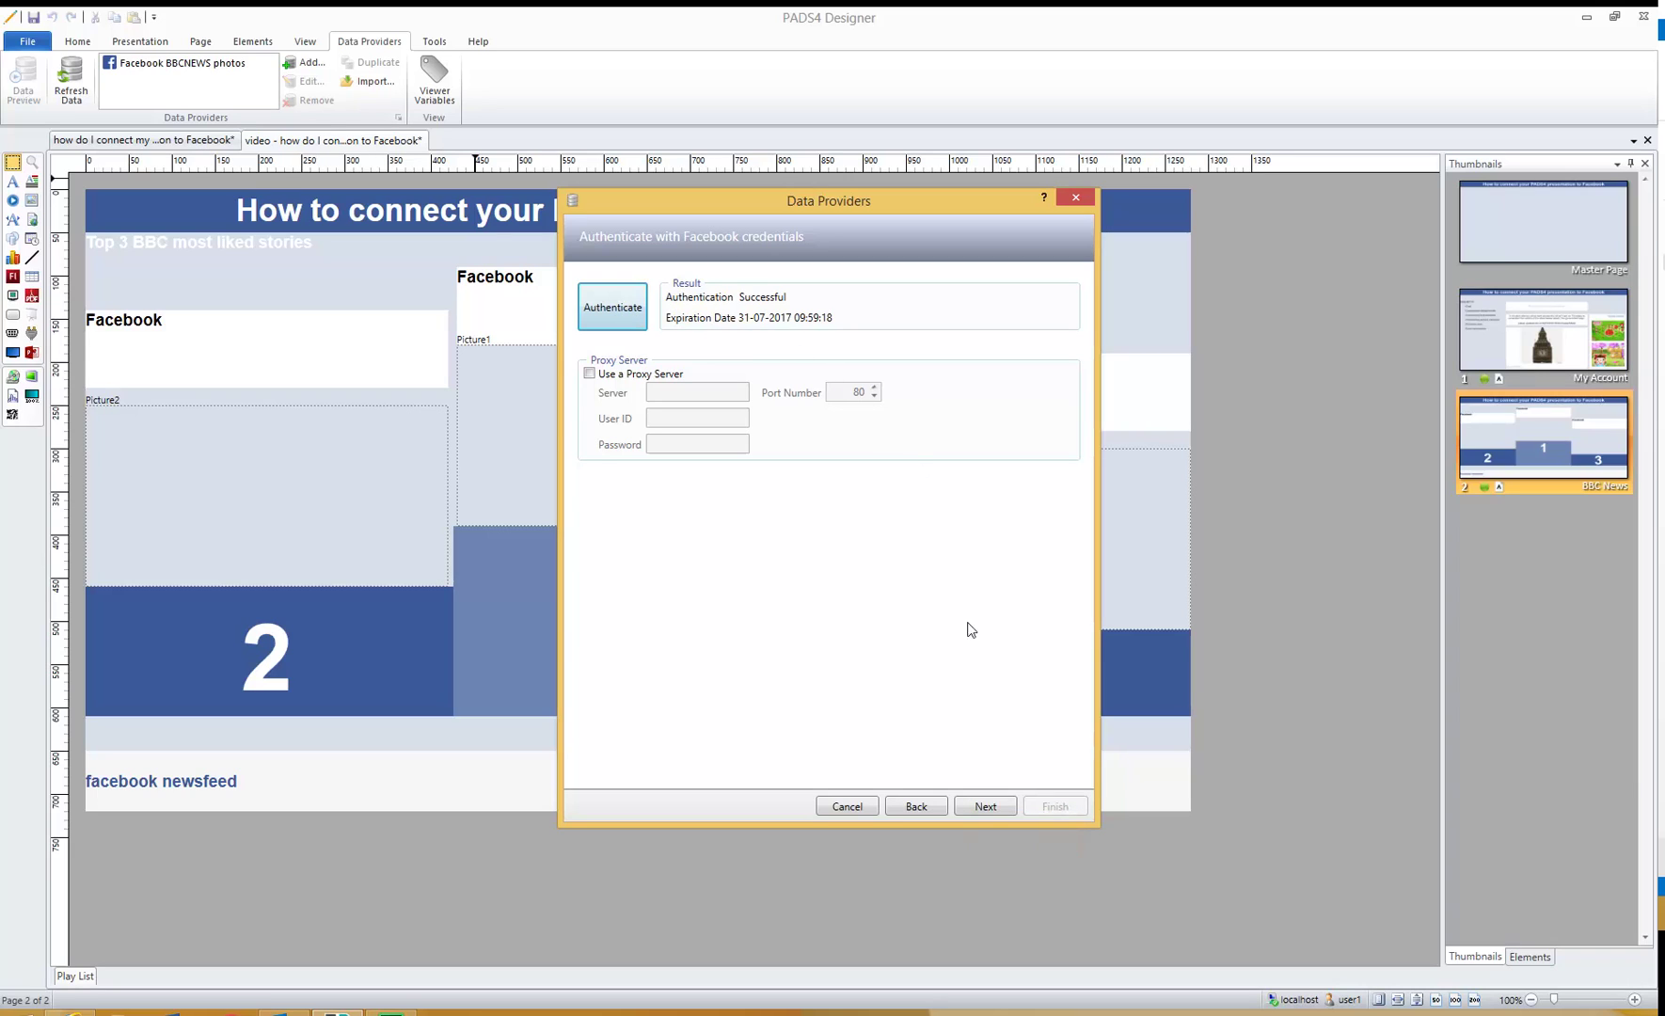
left_click(984, 807)
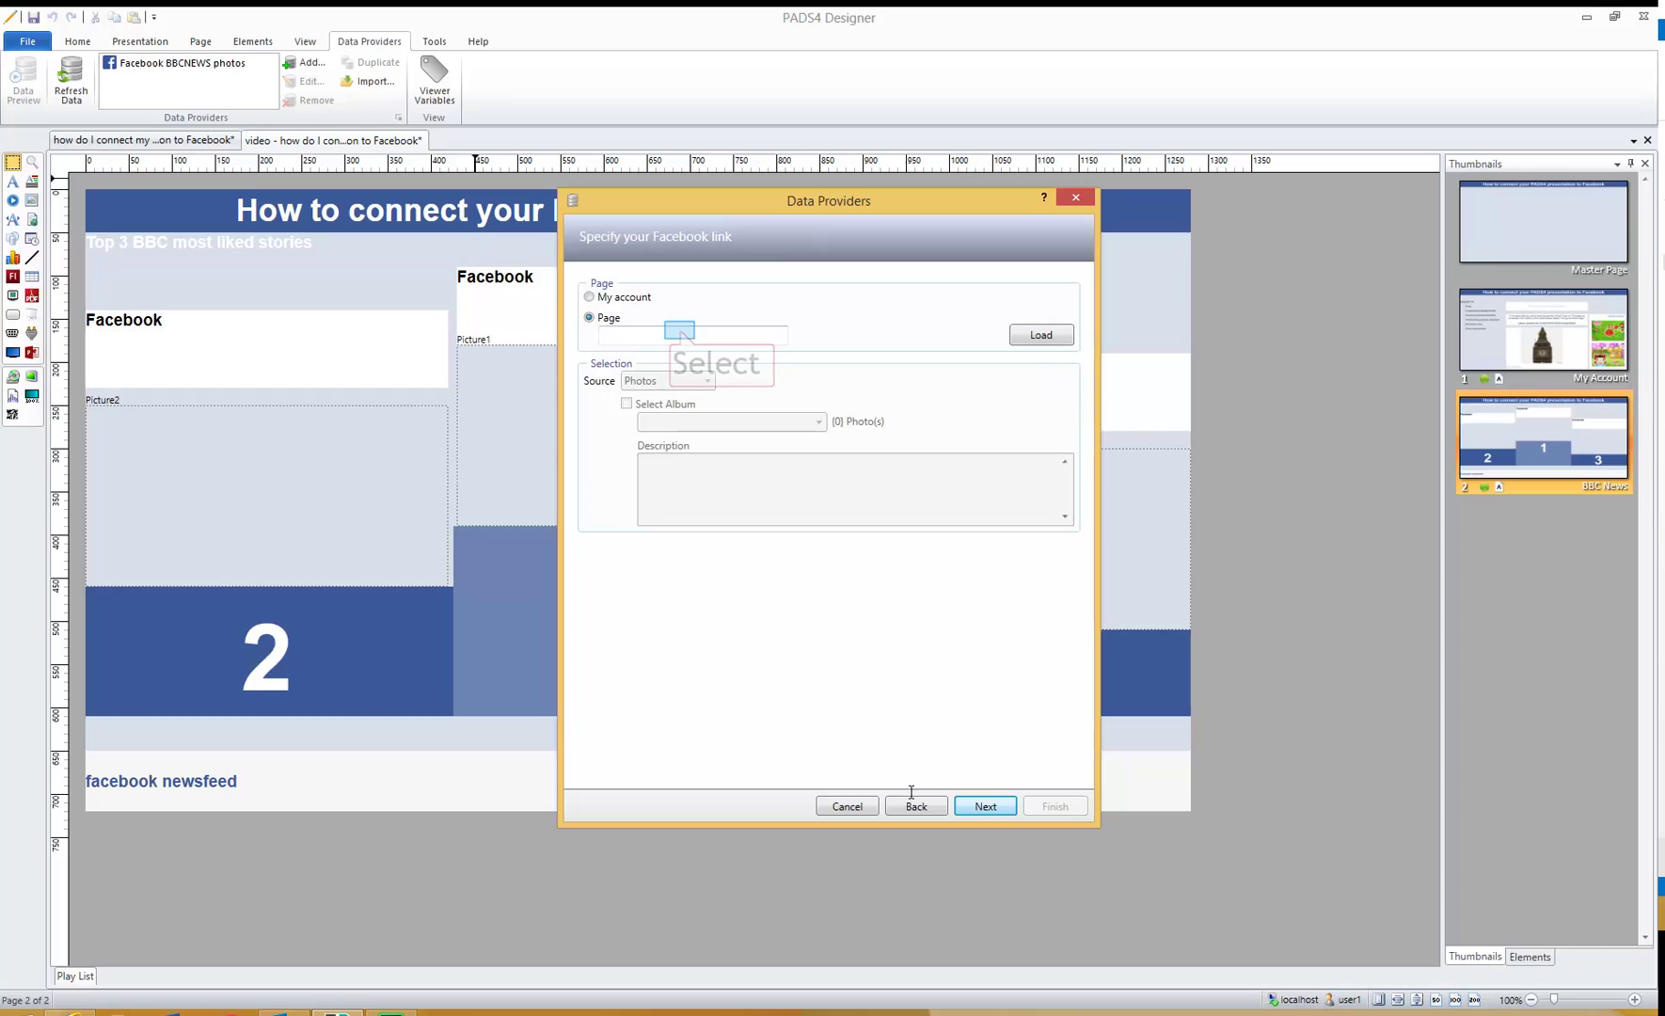
left_click(682, 331)
type("bbcnews")
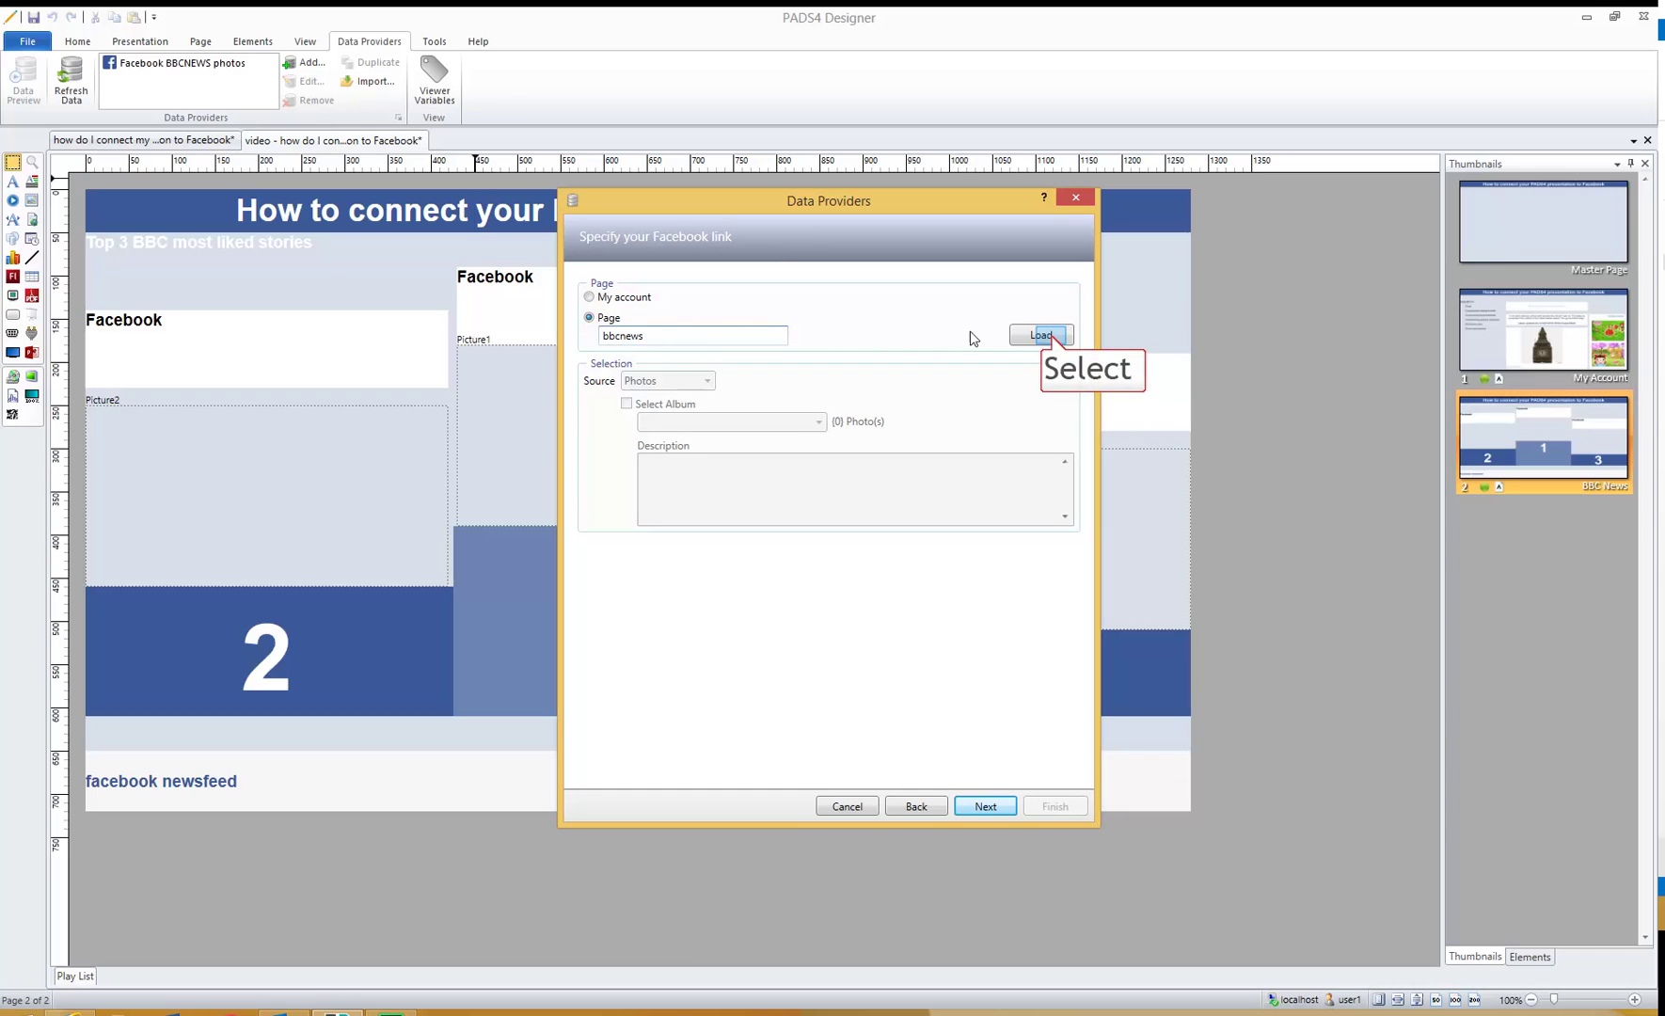
left_click(1046, 336)
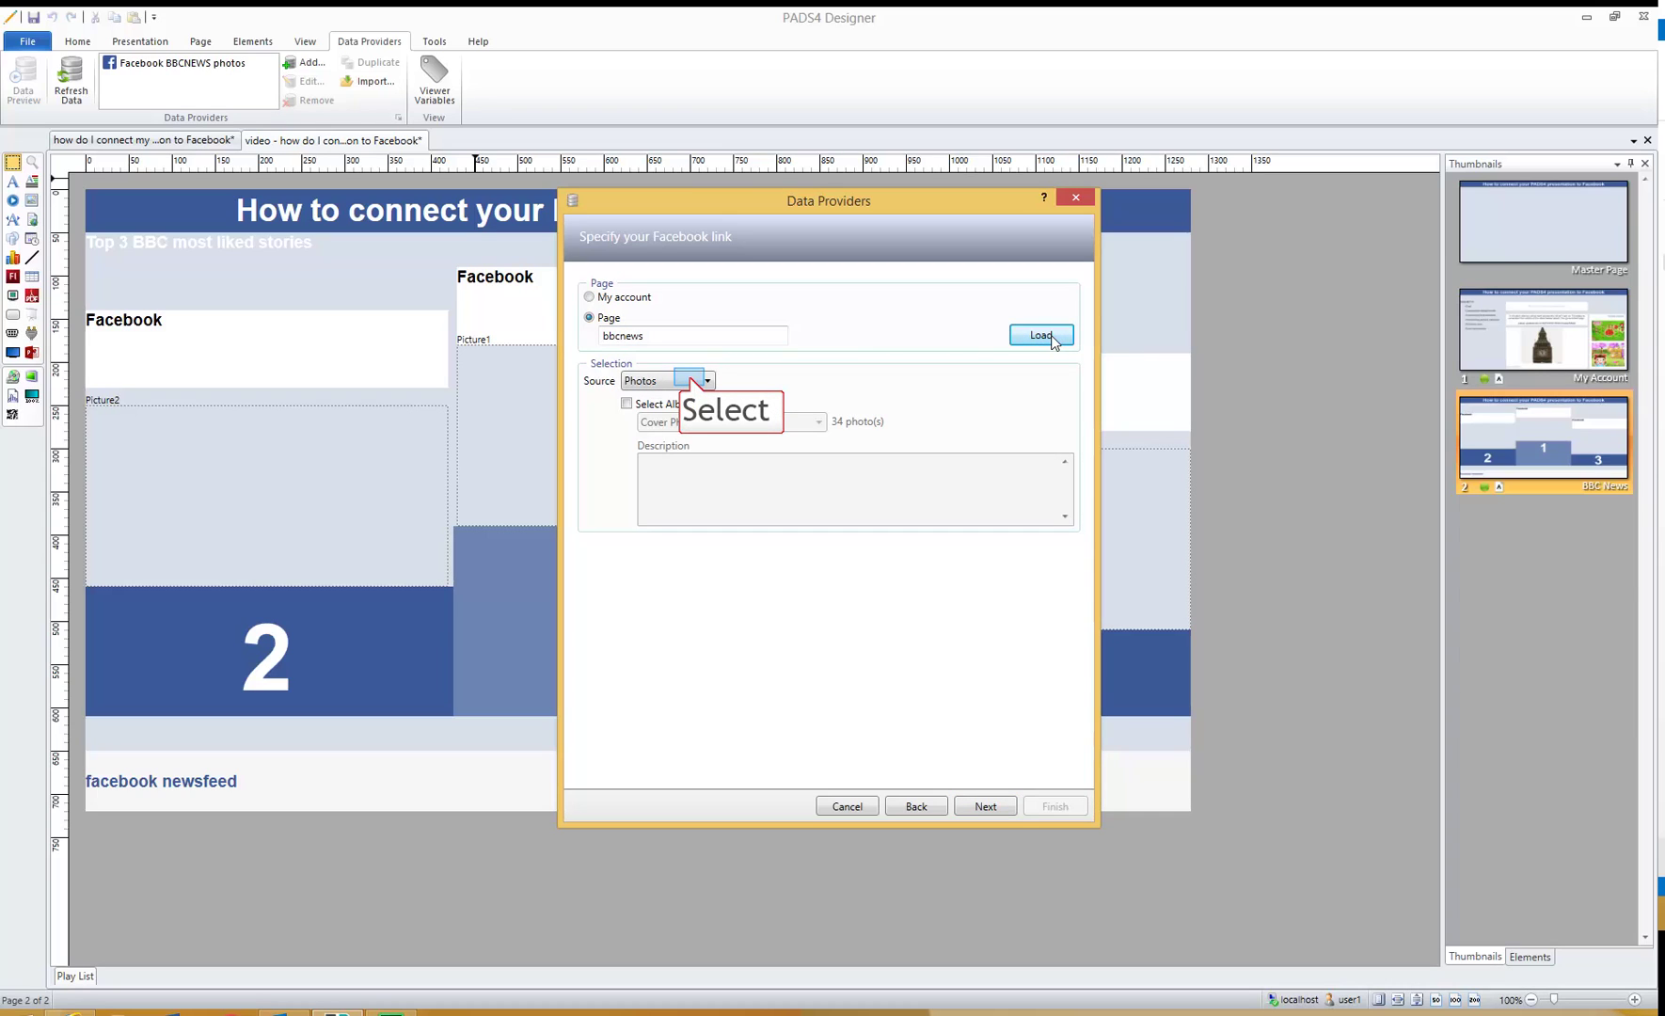
left_click(692, 381)
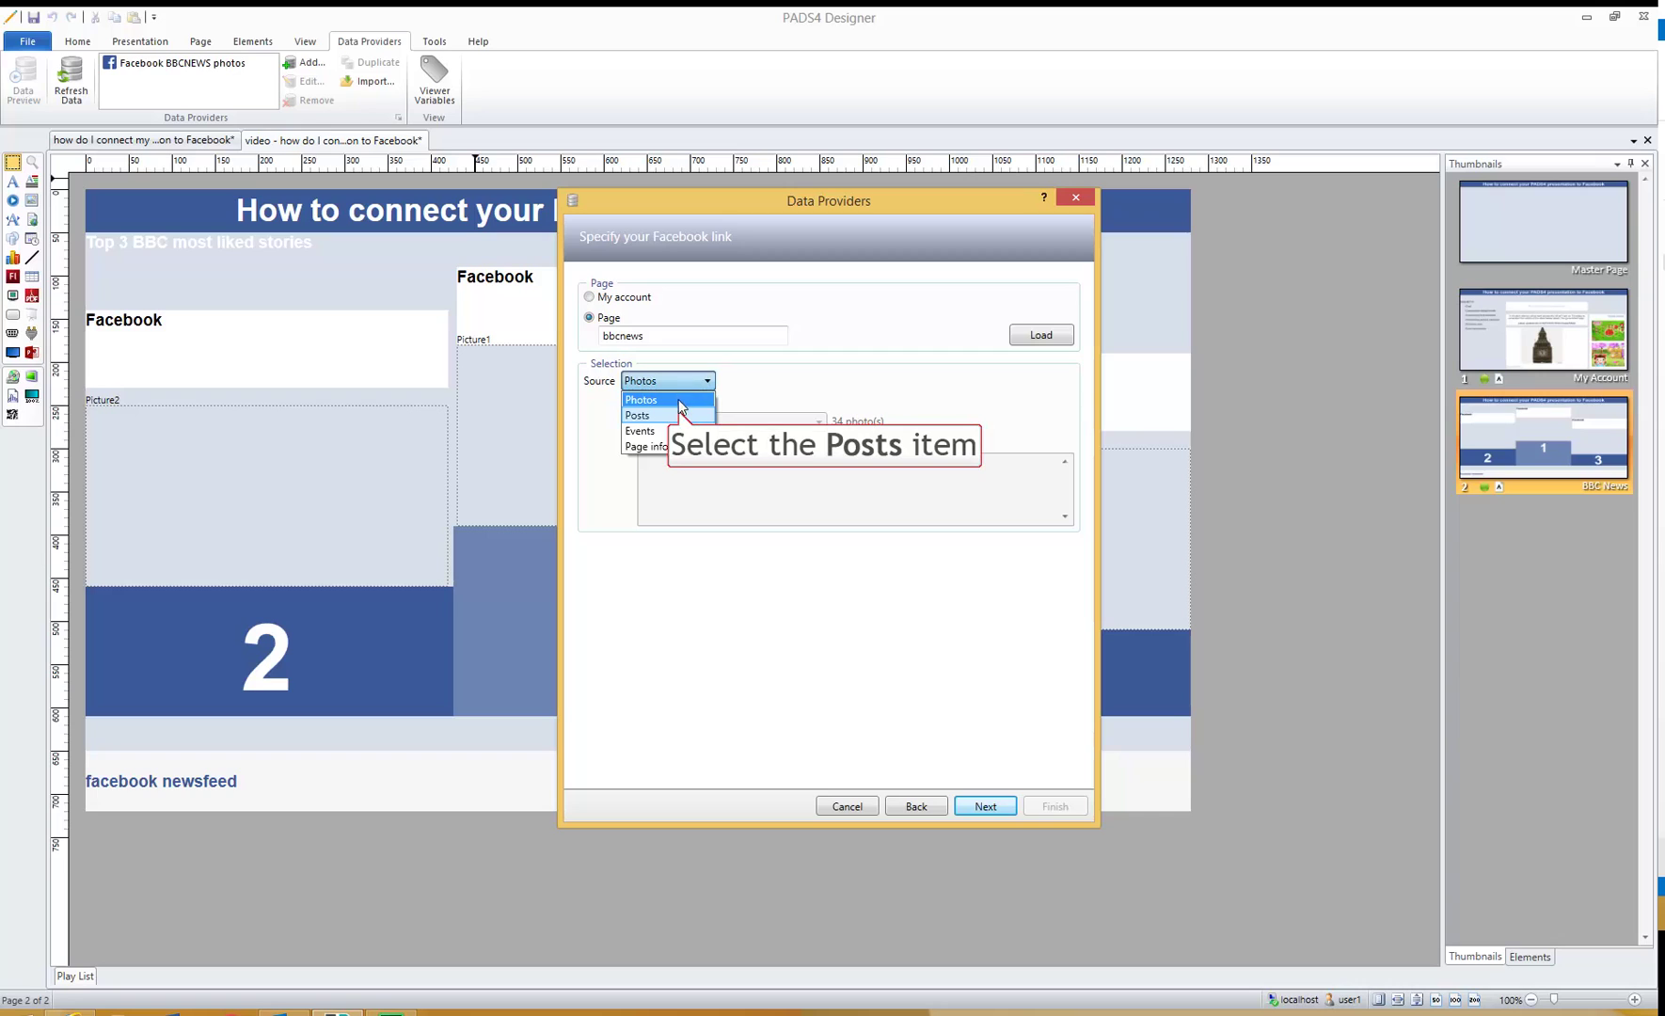
left_click(682, 416)
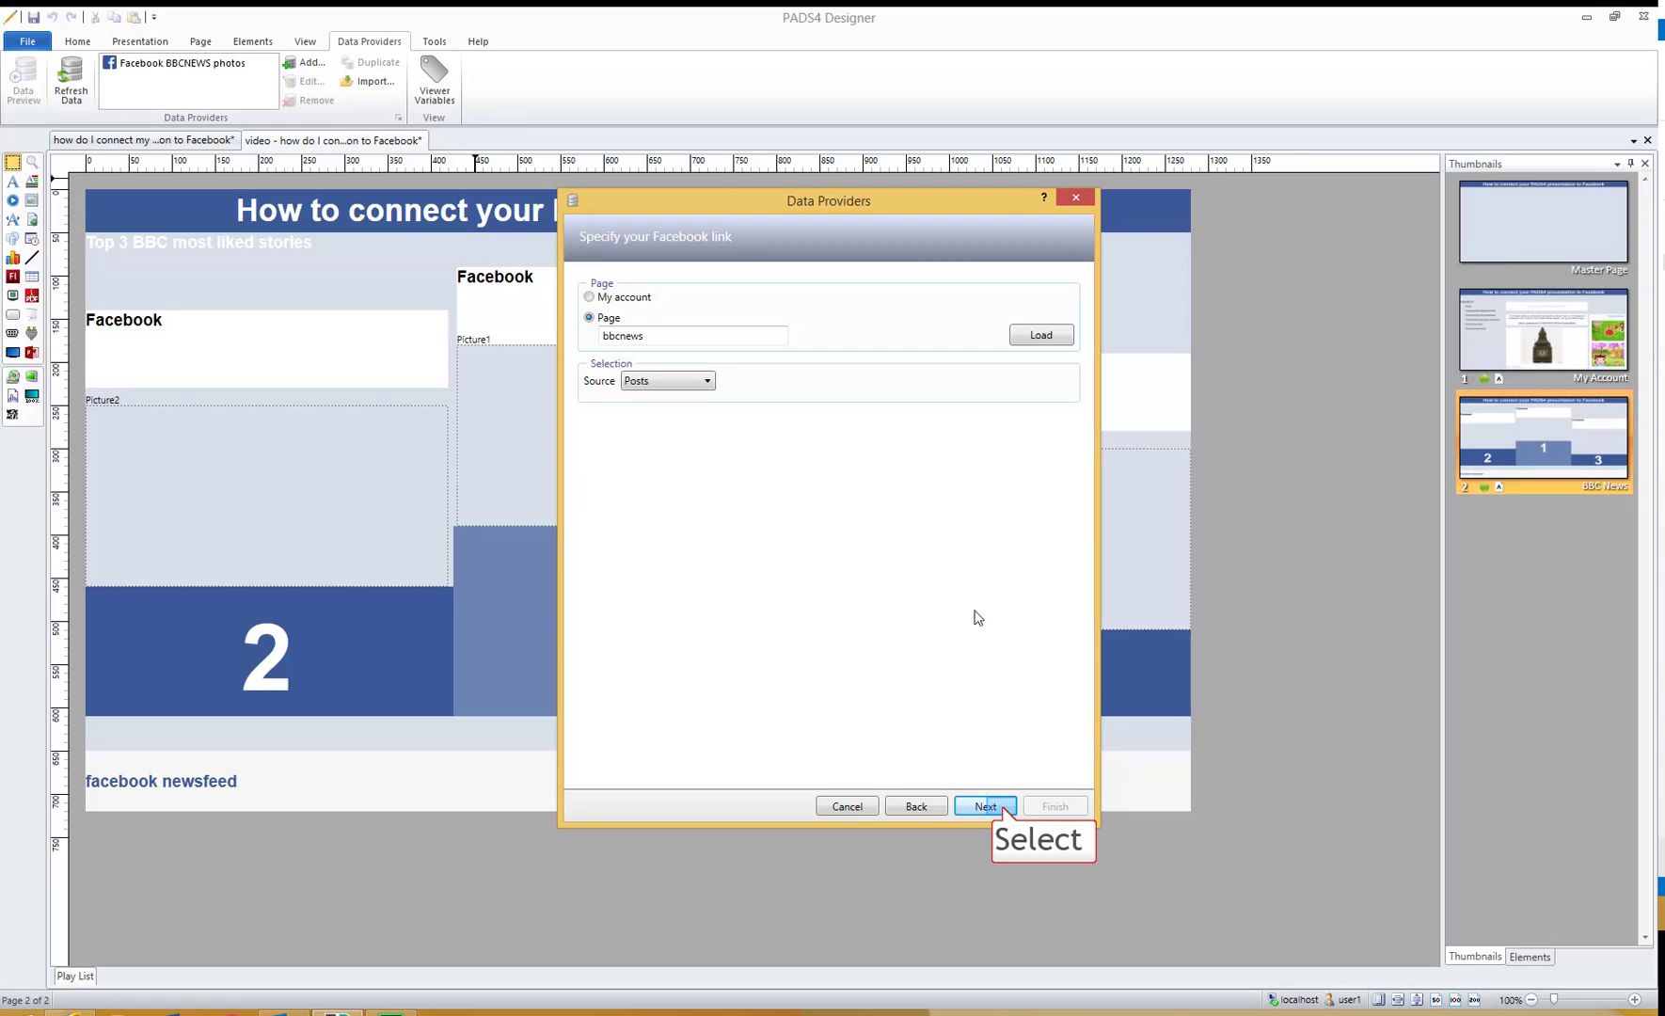
left_click(1002, 807)
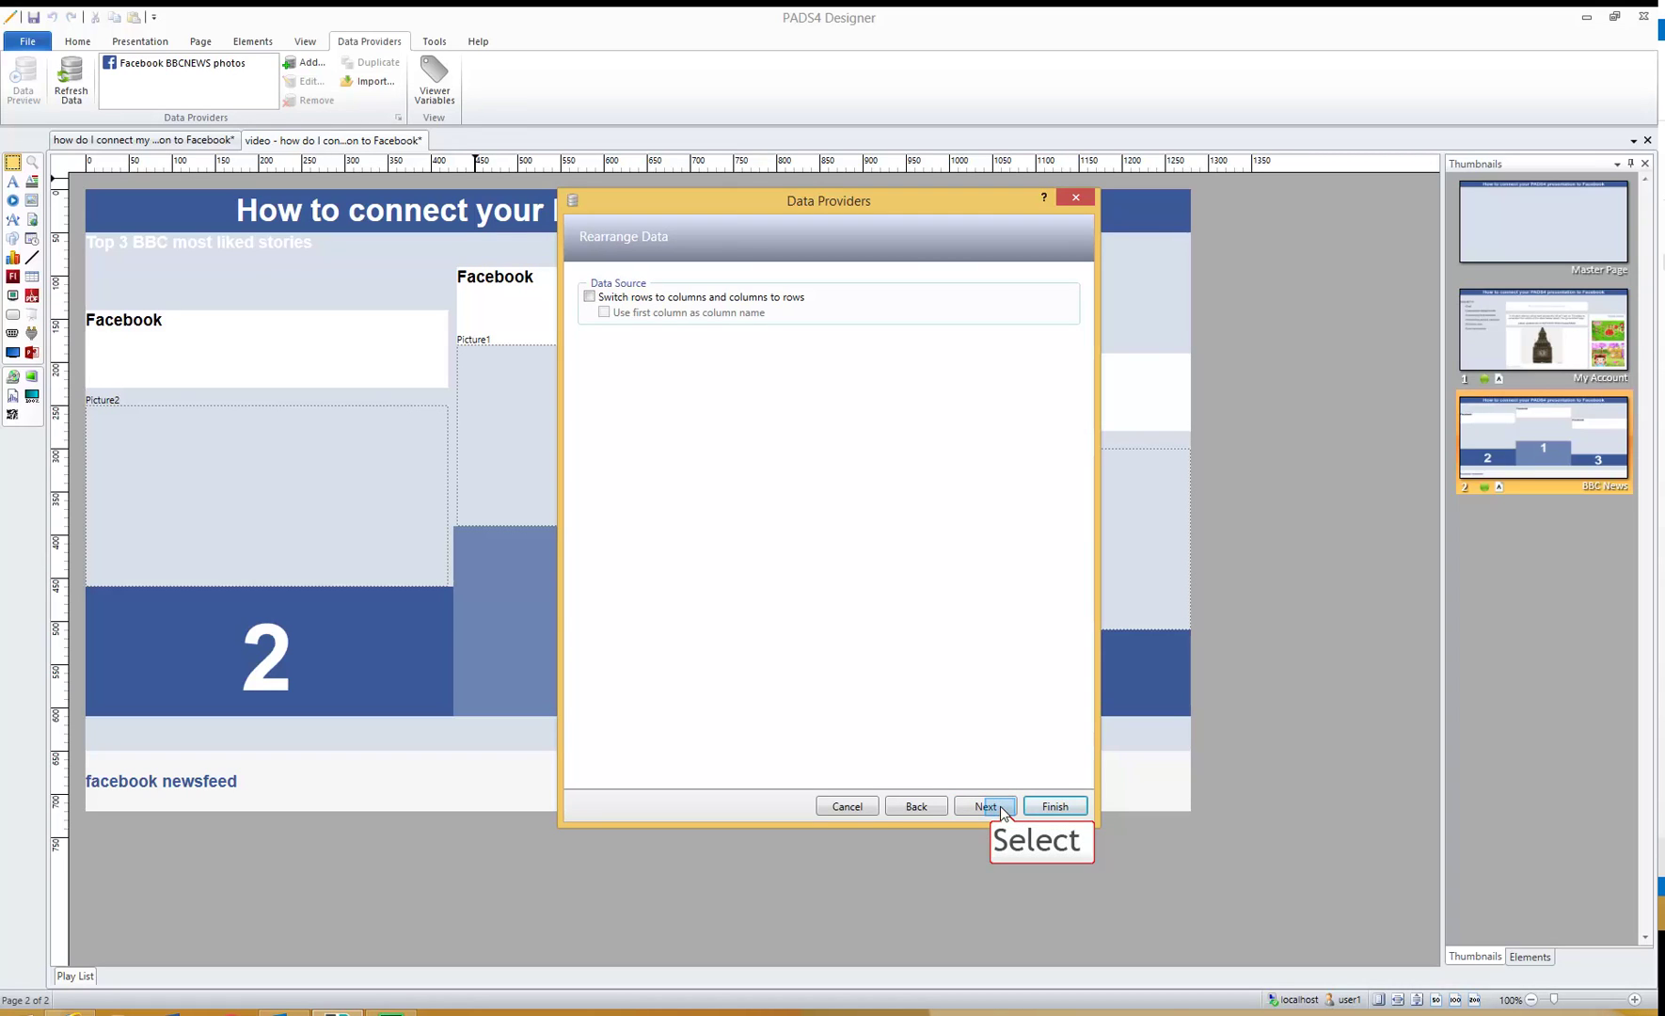
left_click(1000, 806)
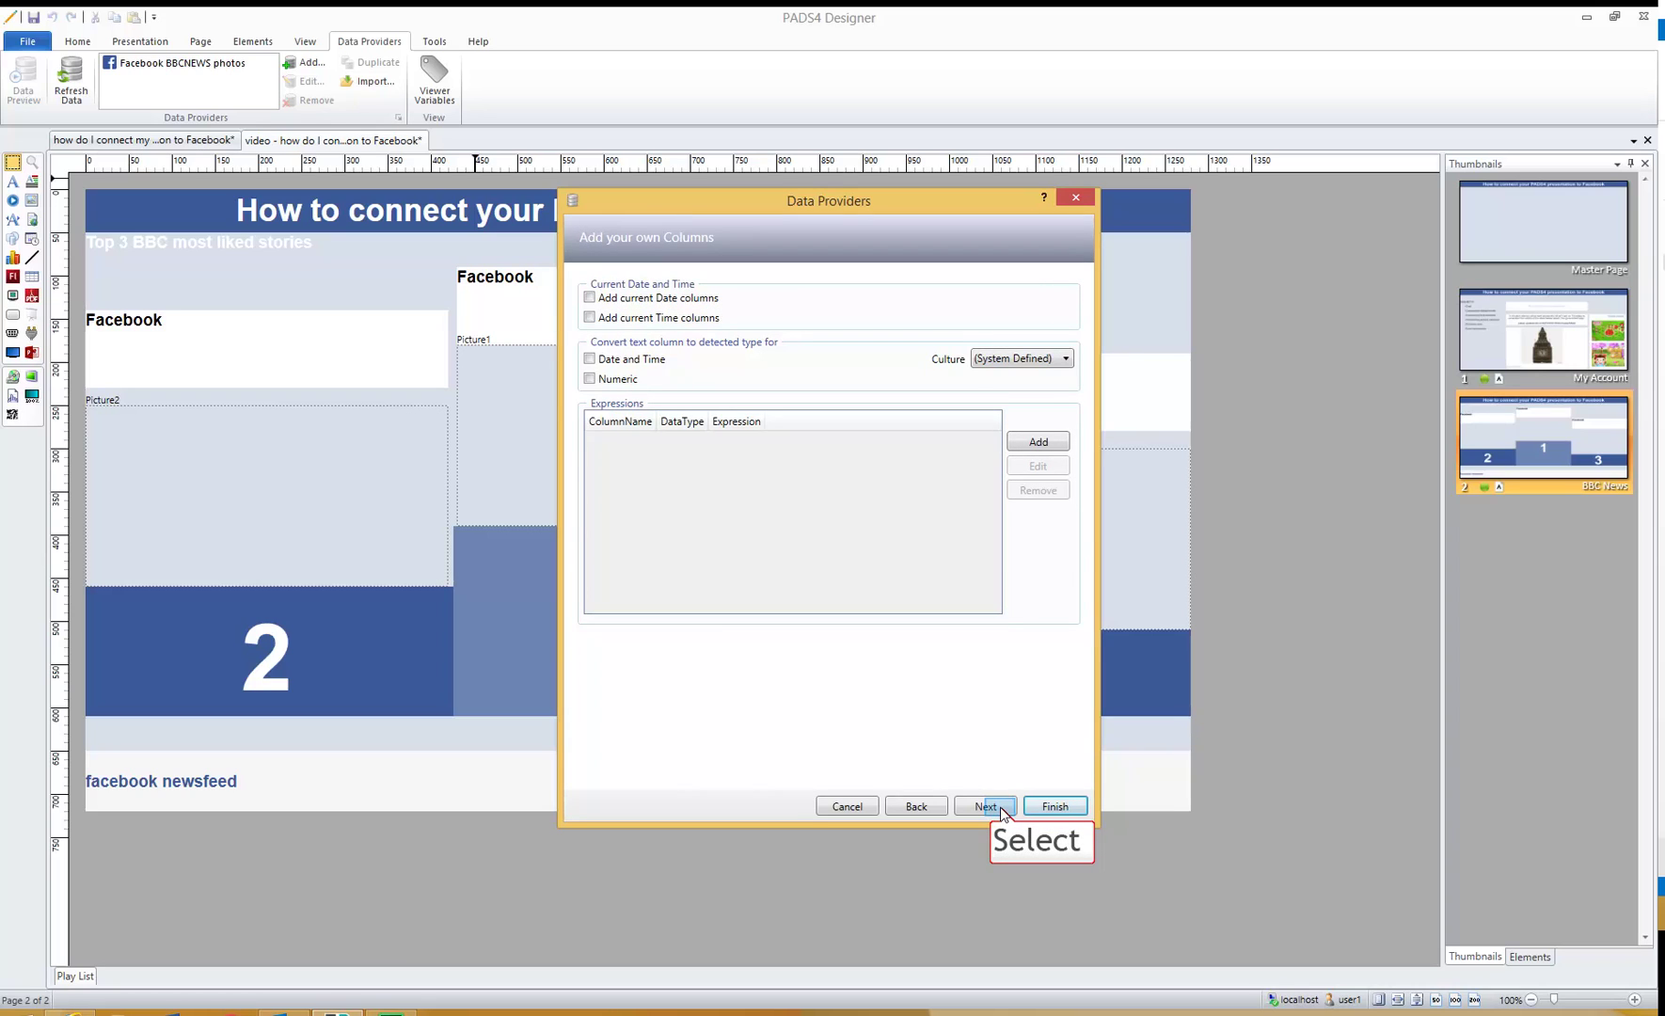
- Enable Sort data on the Created field, descending, and finish the BBC newsfeed provider
left_click(986, 806)
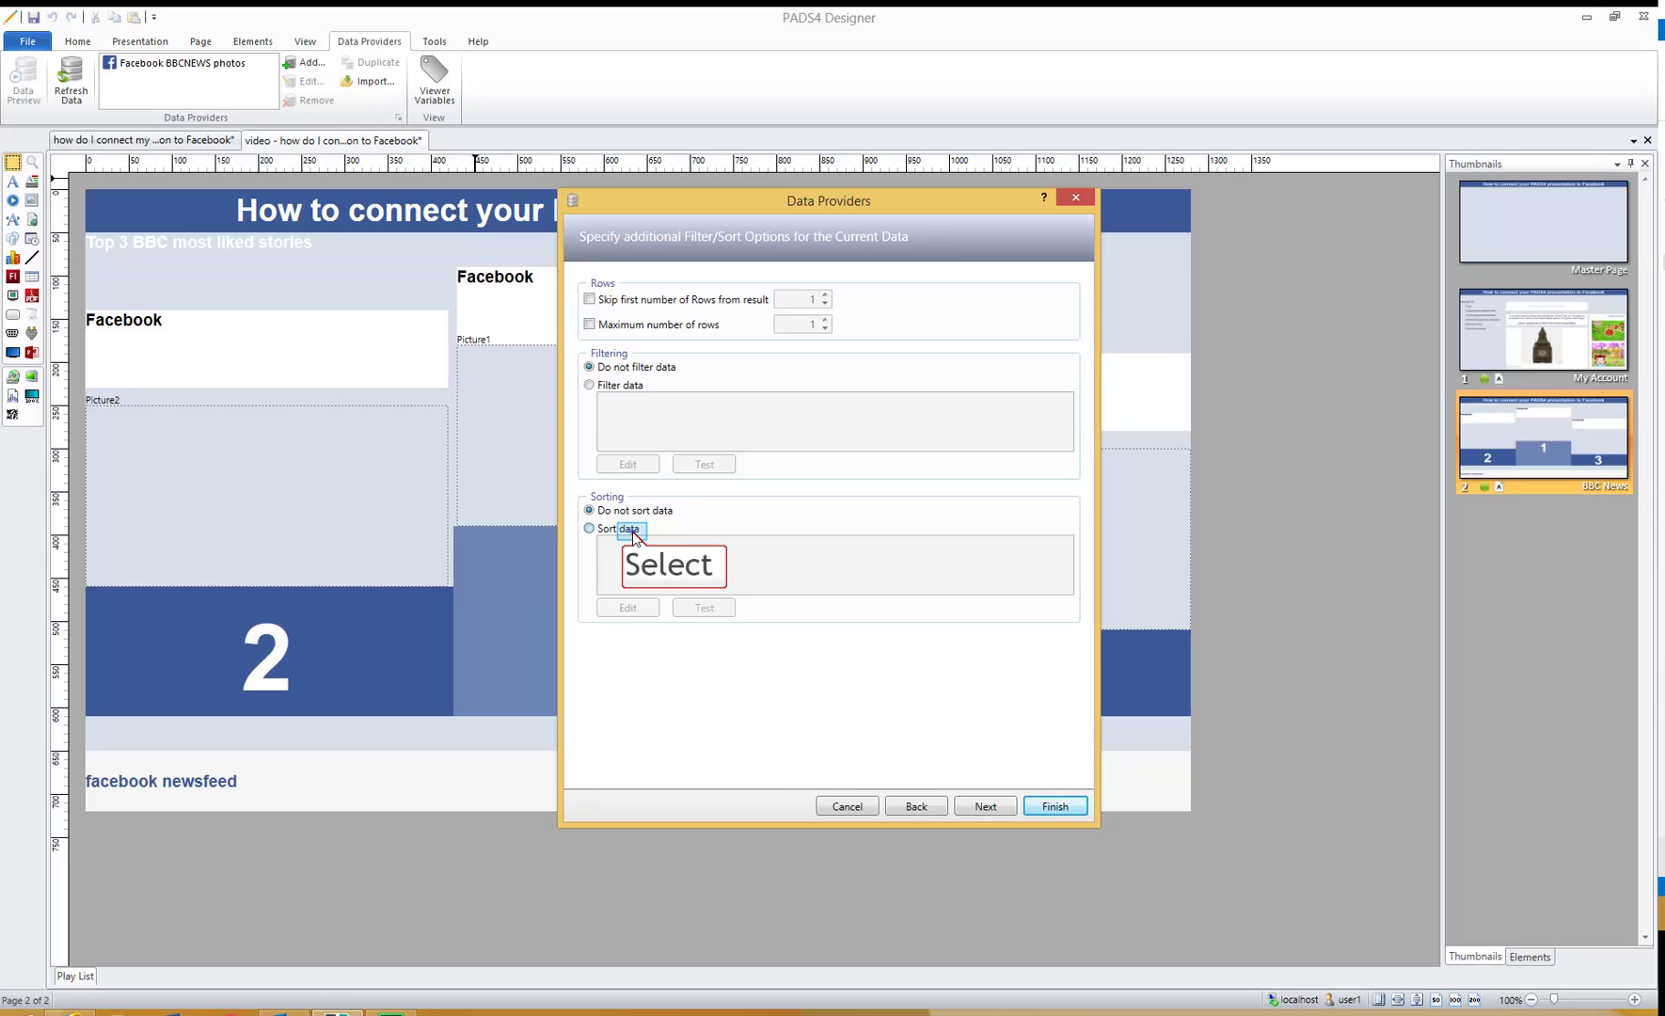
left_click(636, 535)
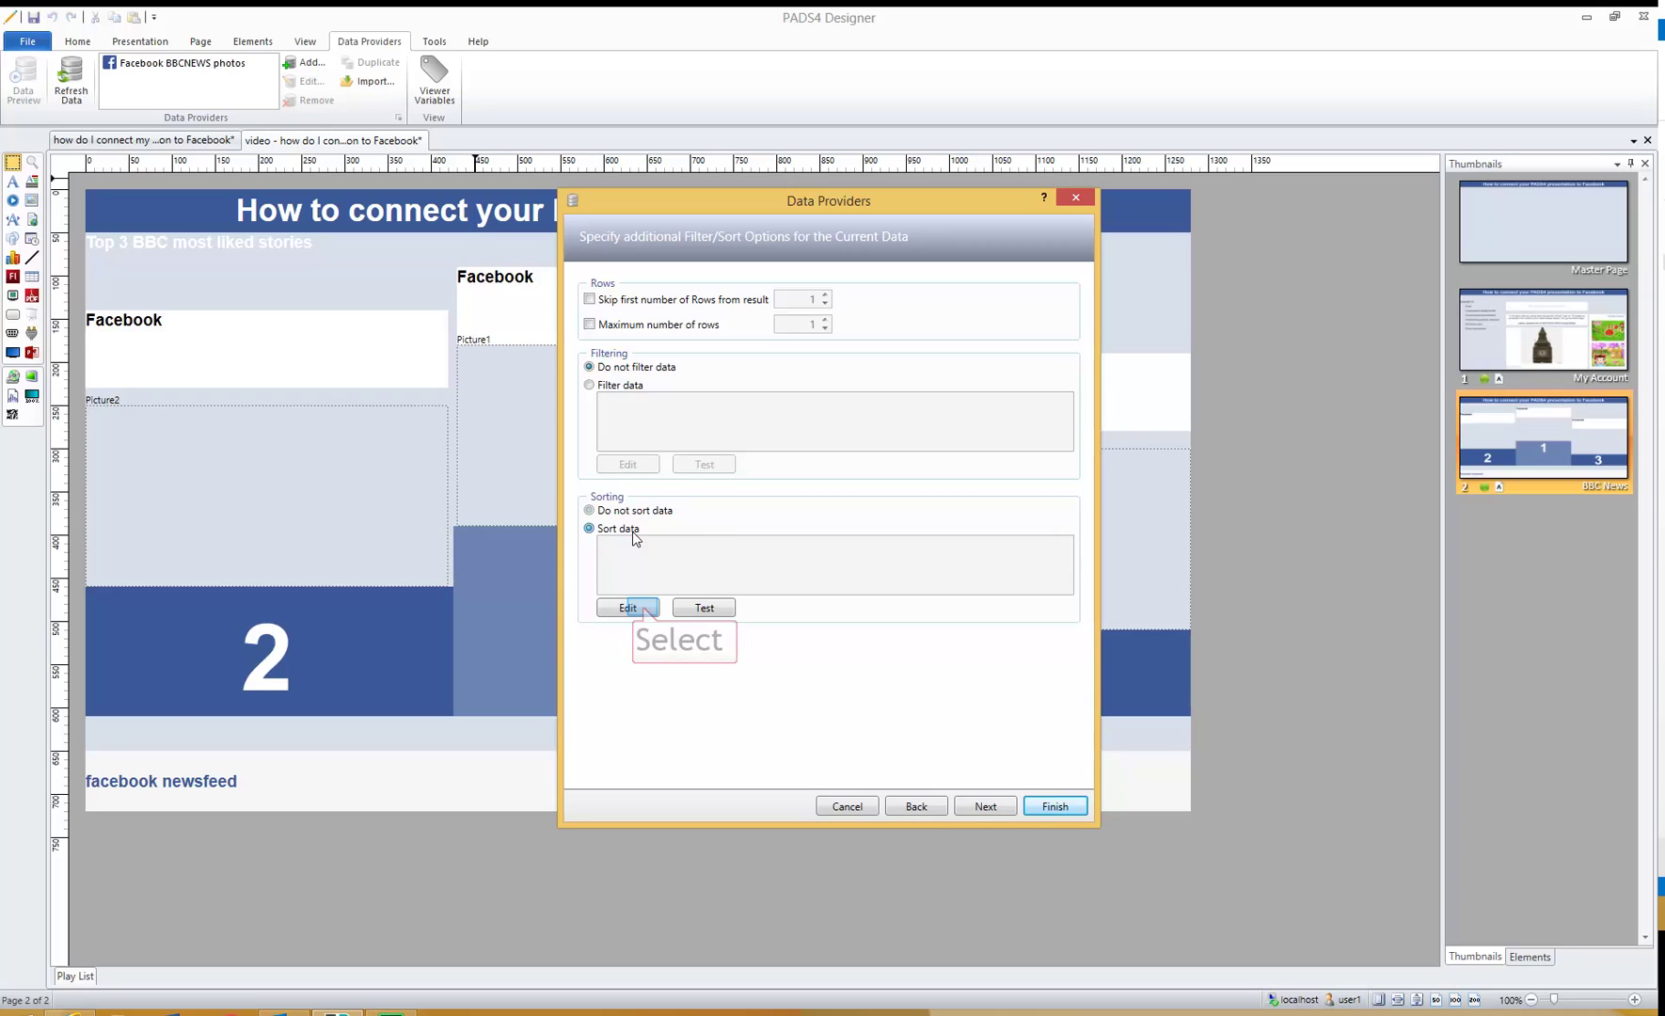
left_click(645, 609)
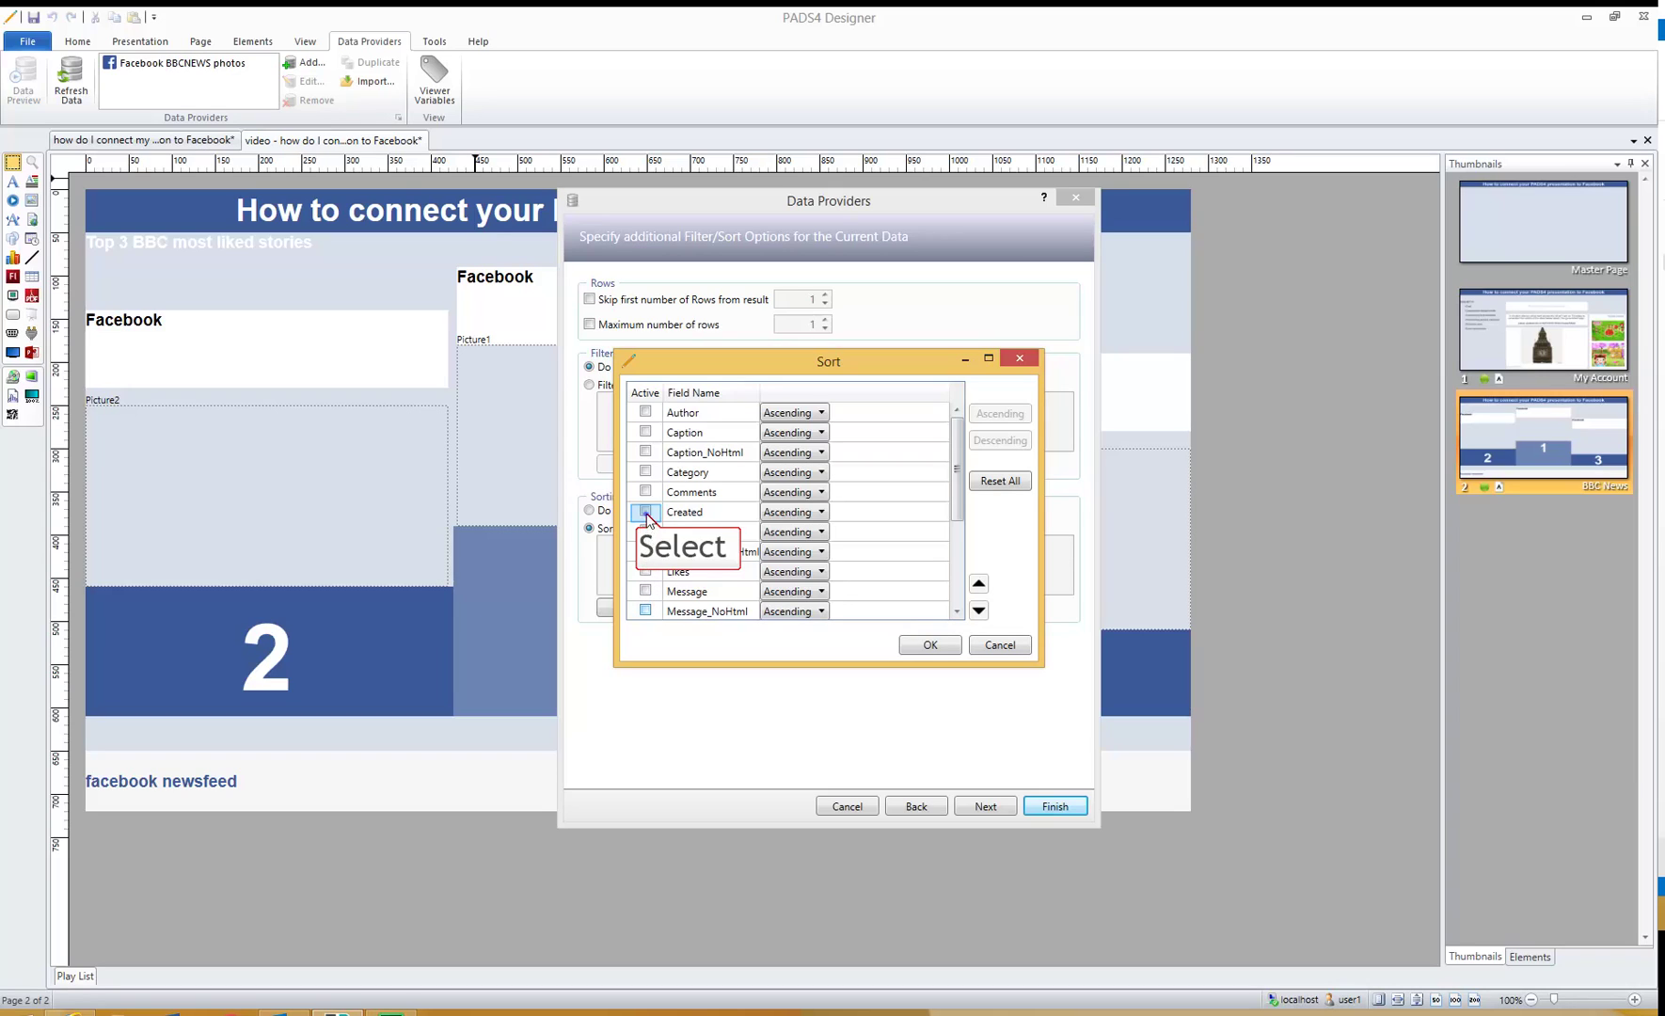
left_click(646, 512)
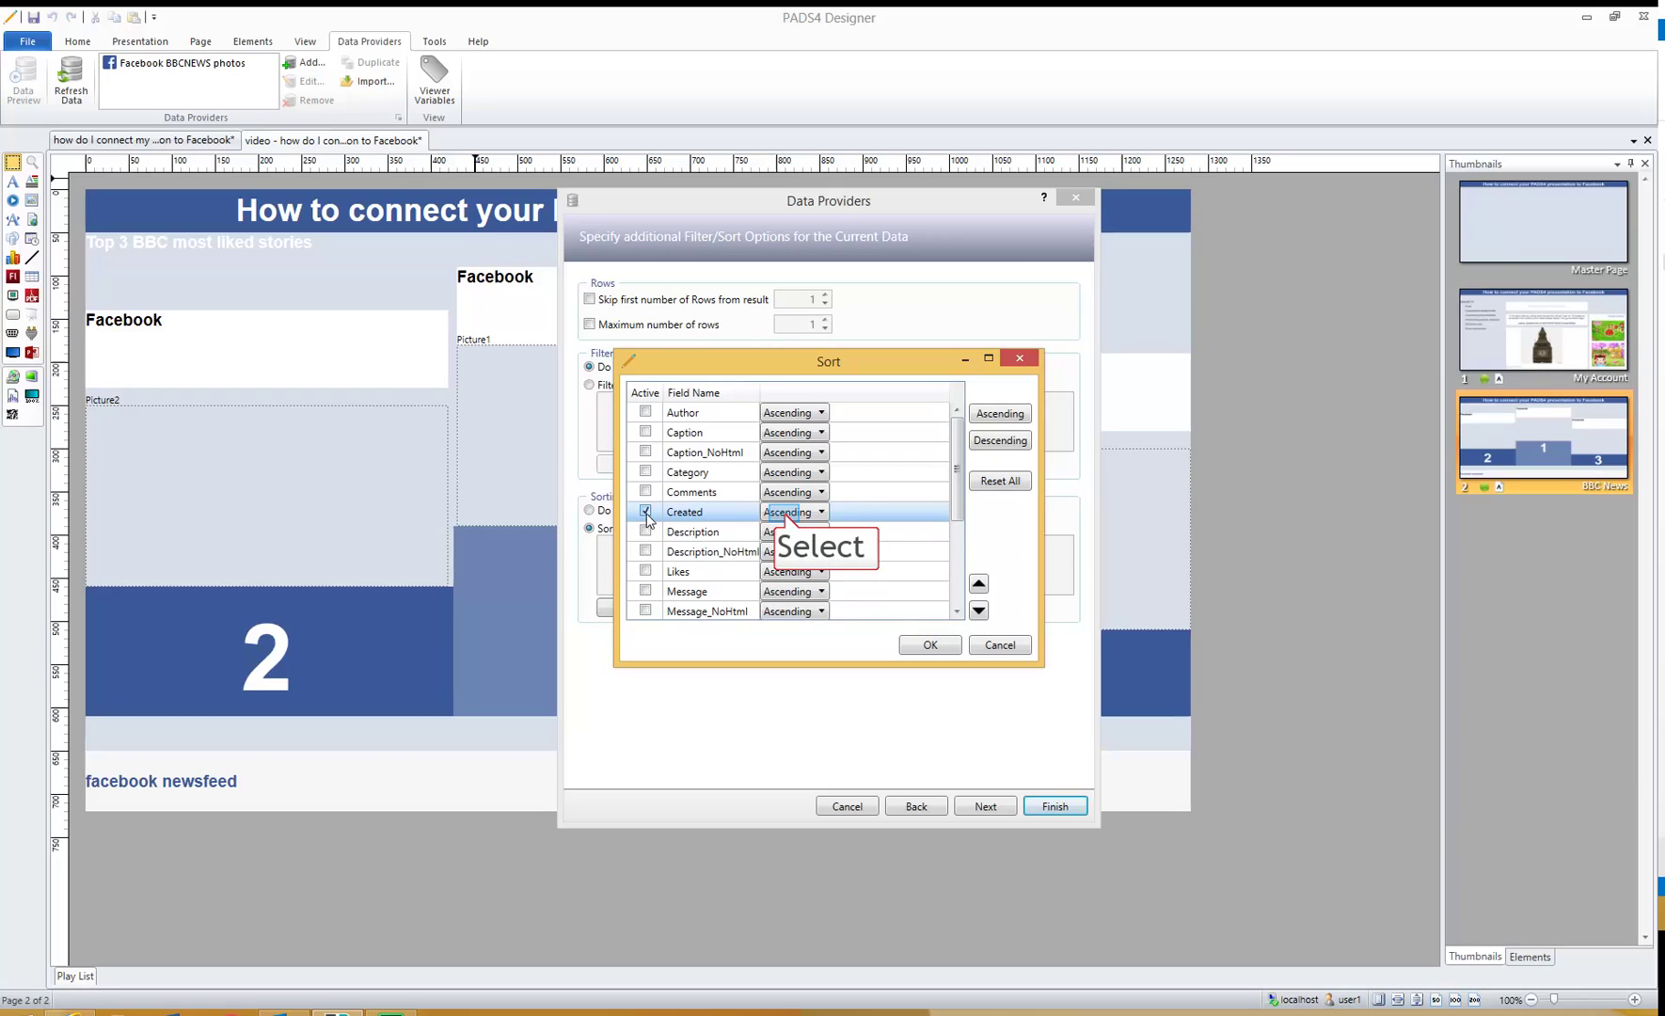
left_click(784, 516)
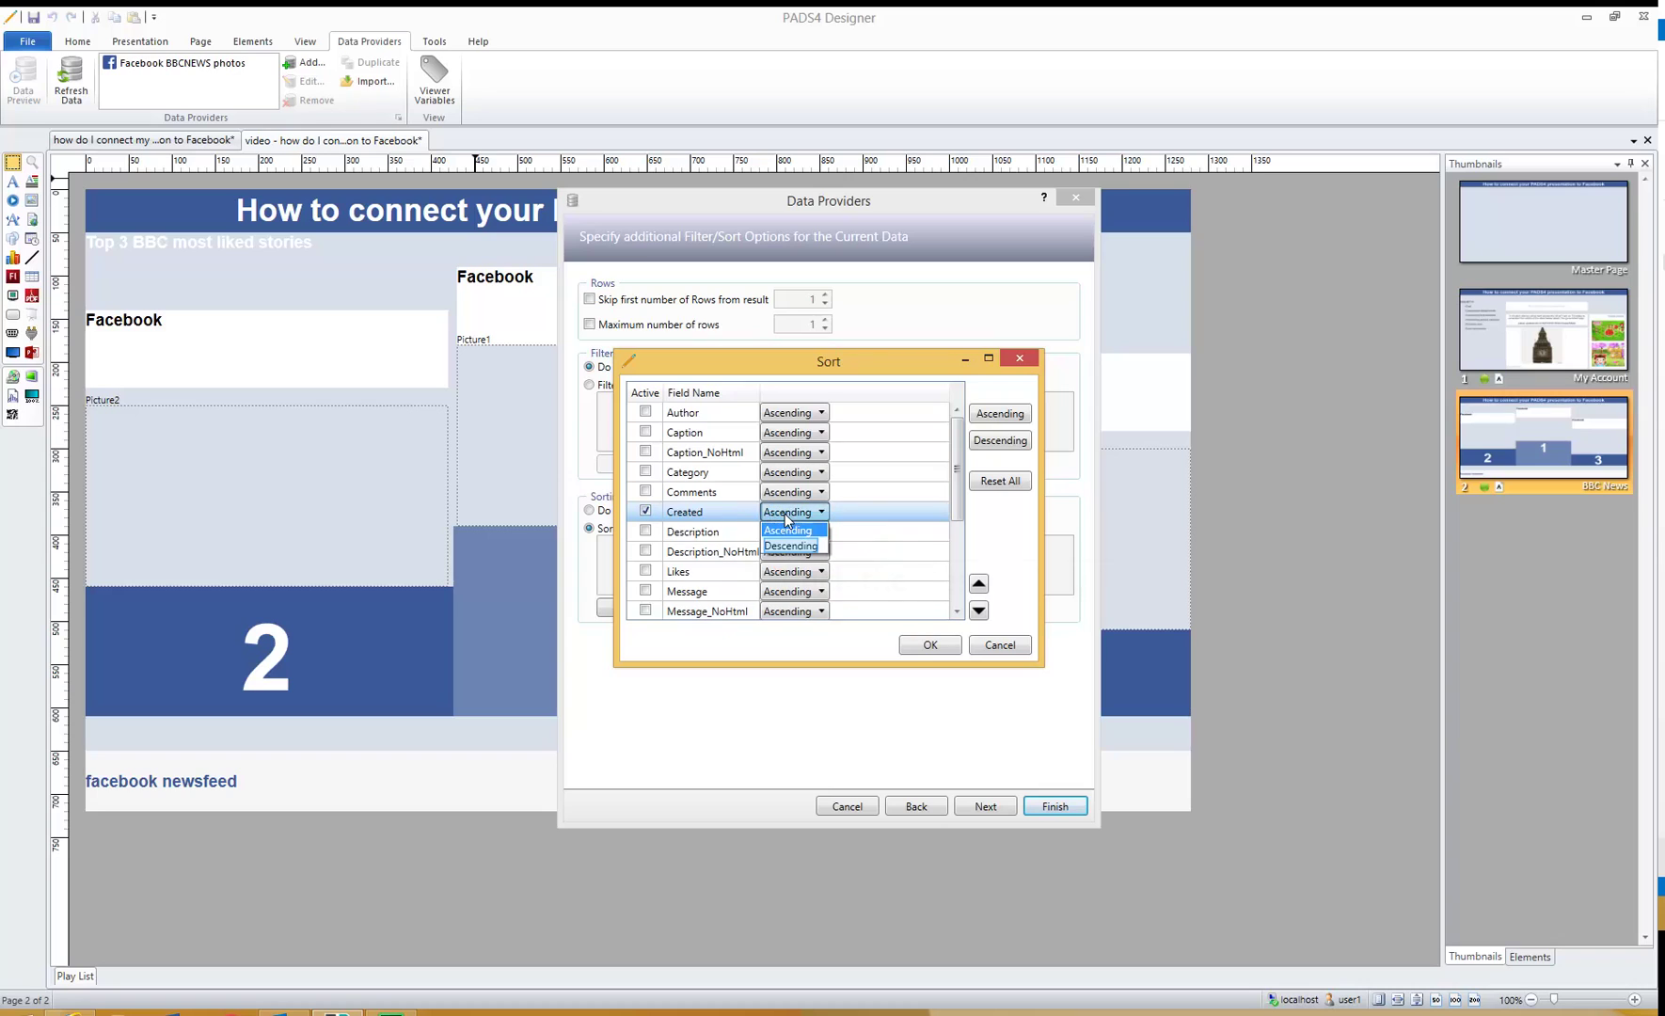
left_click(790, 552)
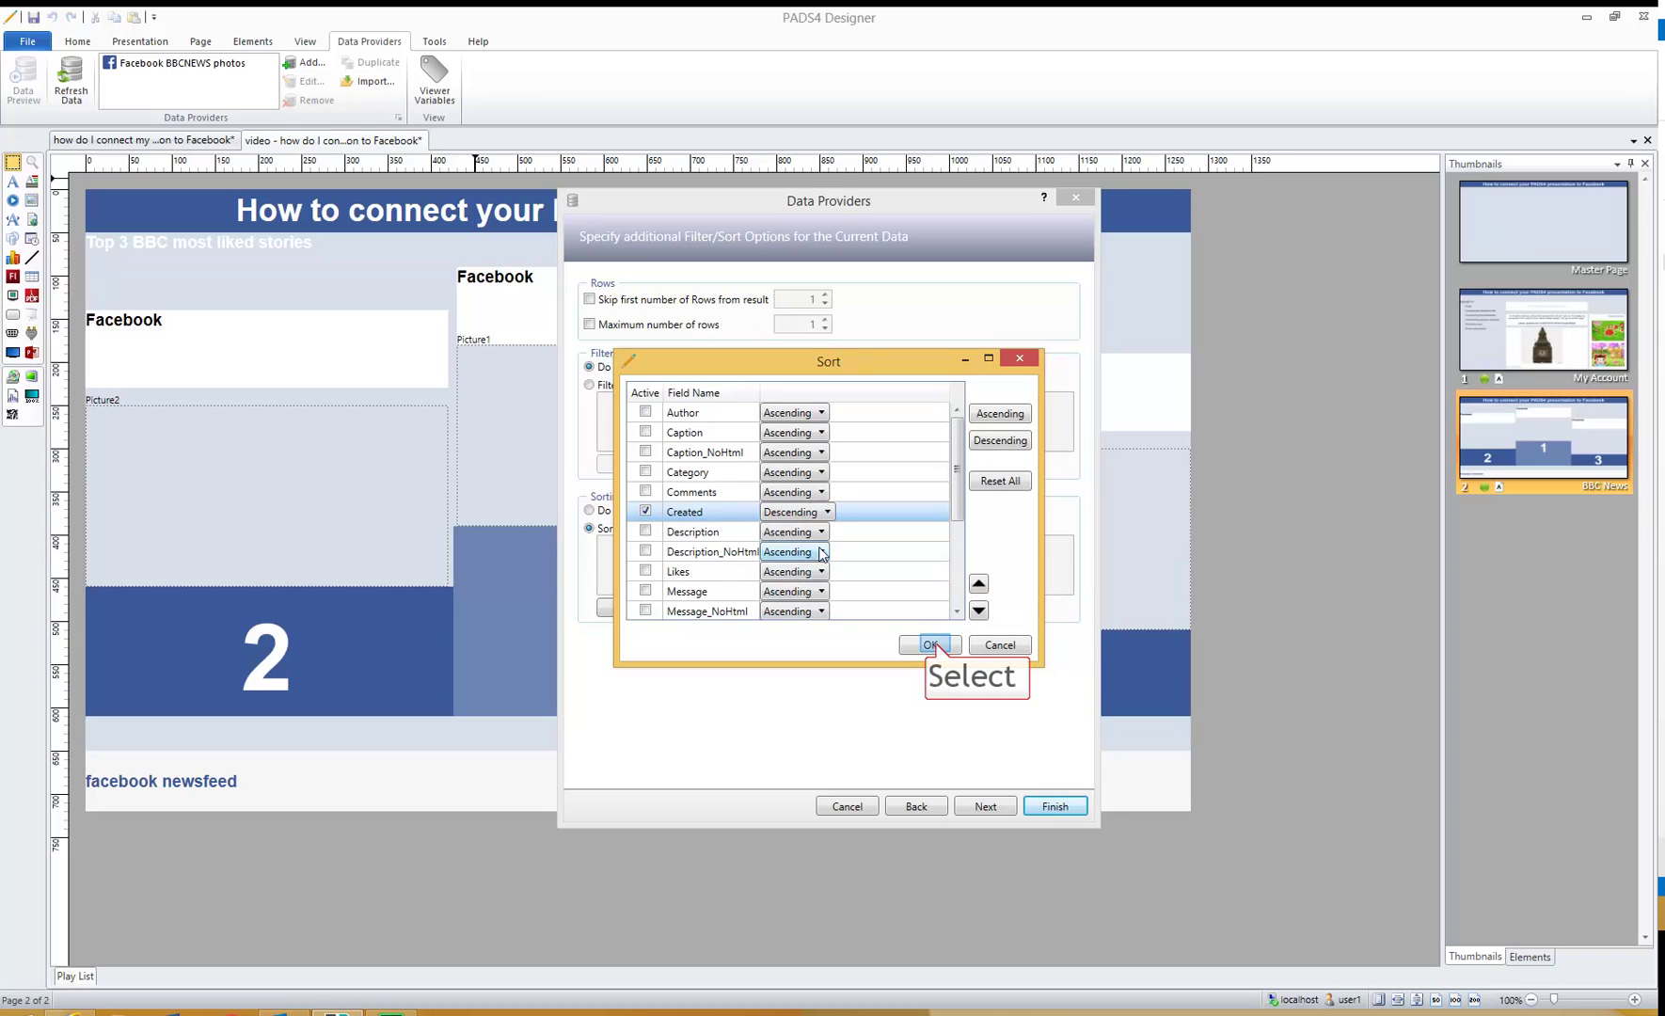
left_click(931, 645)
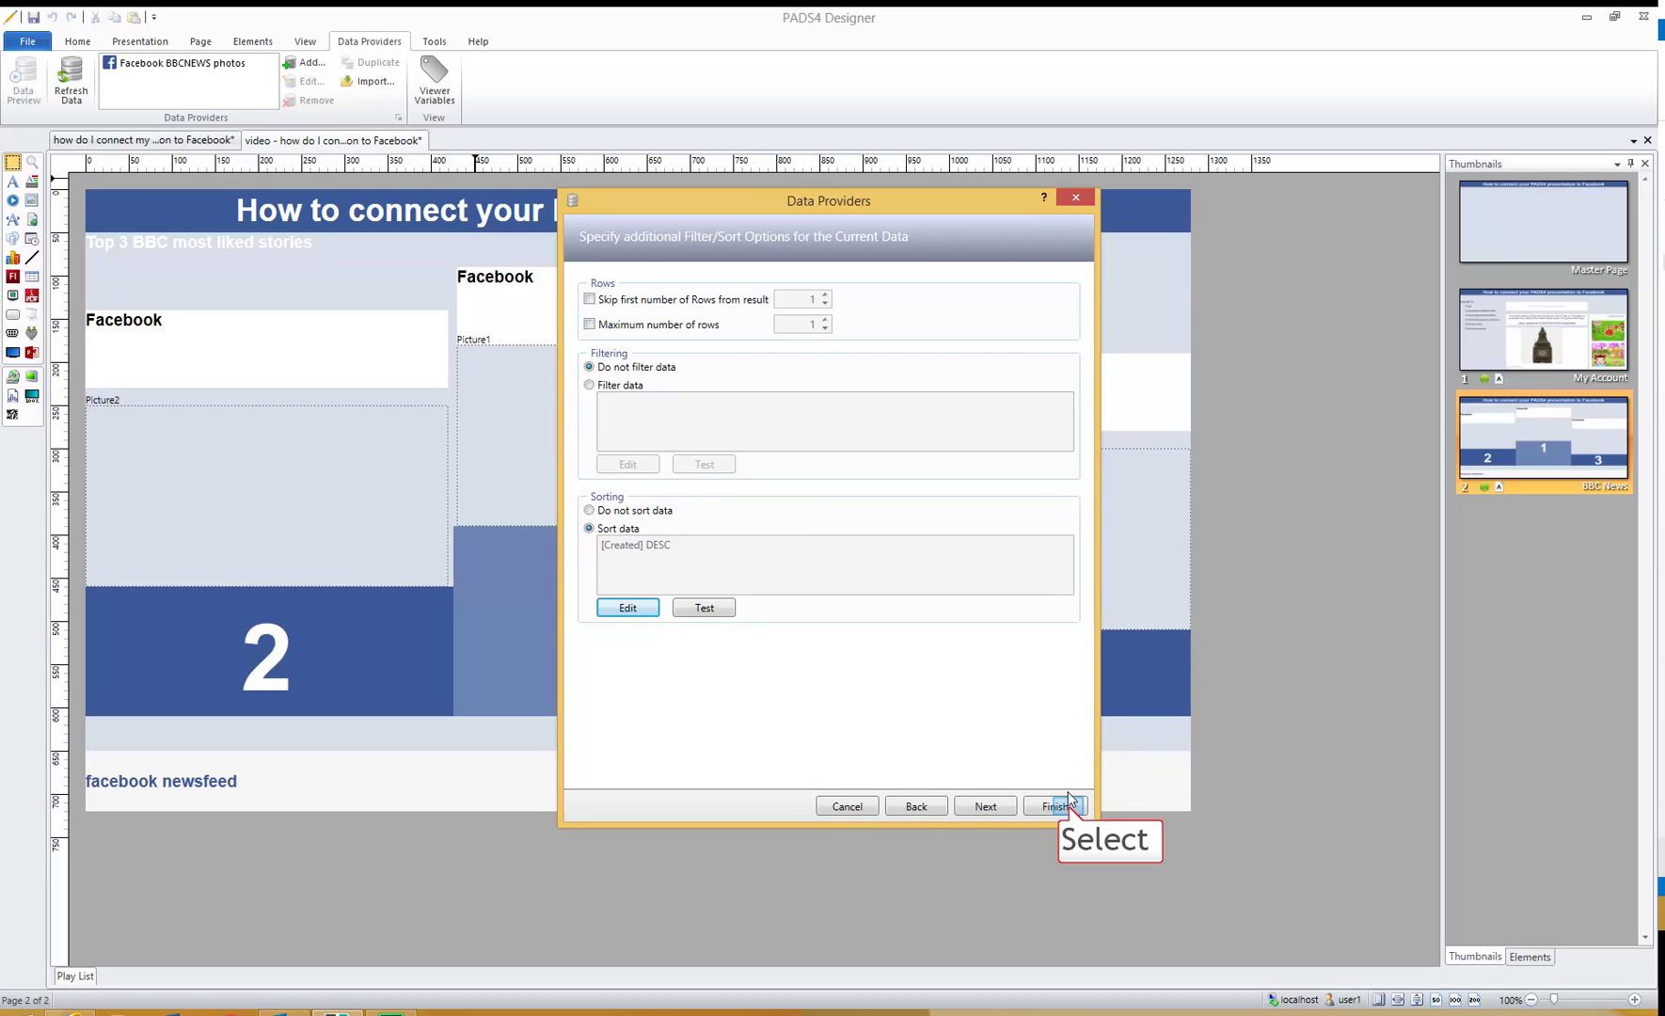
left_click(1055, 807)
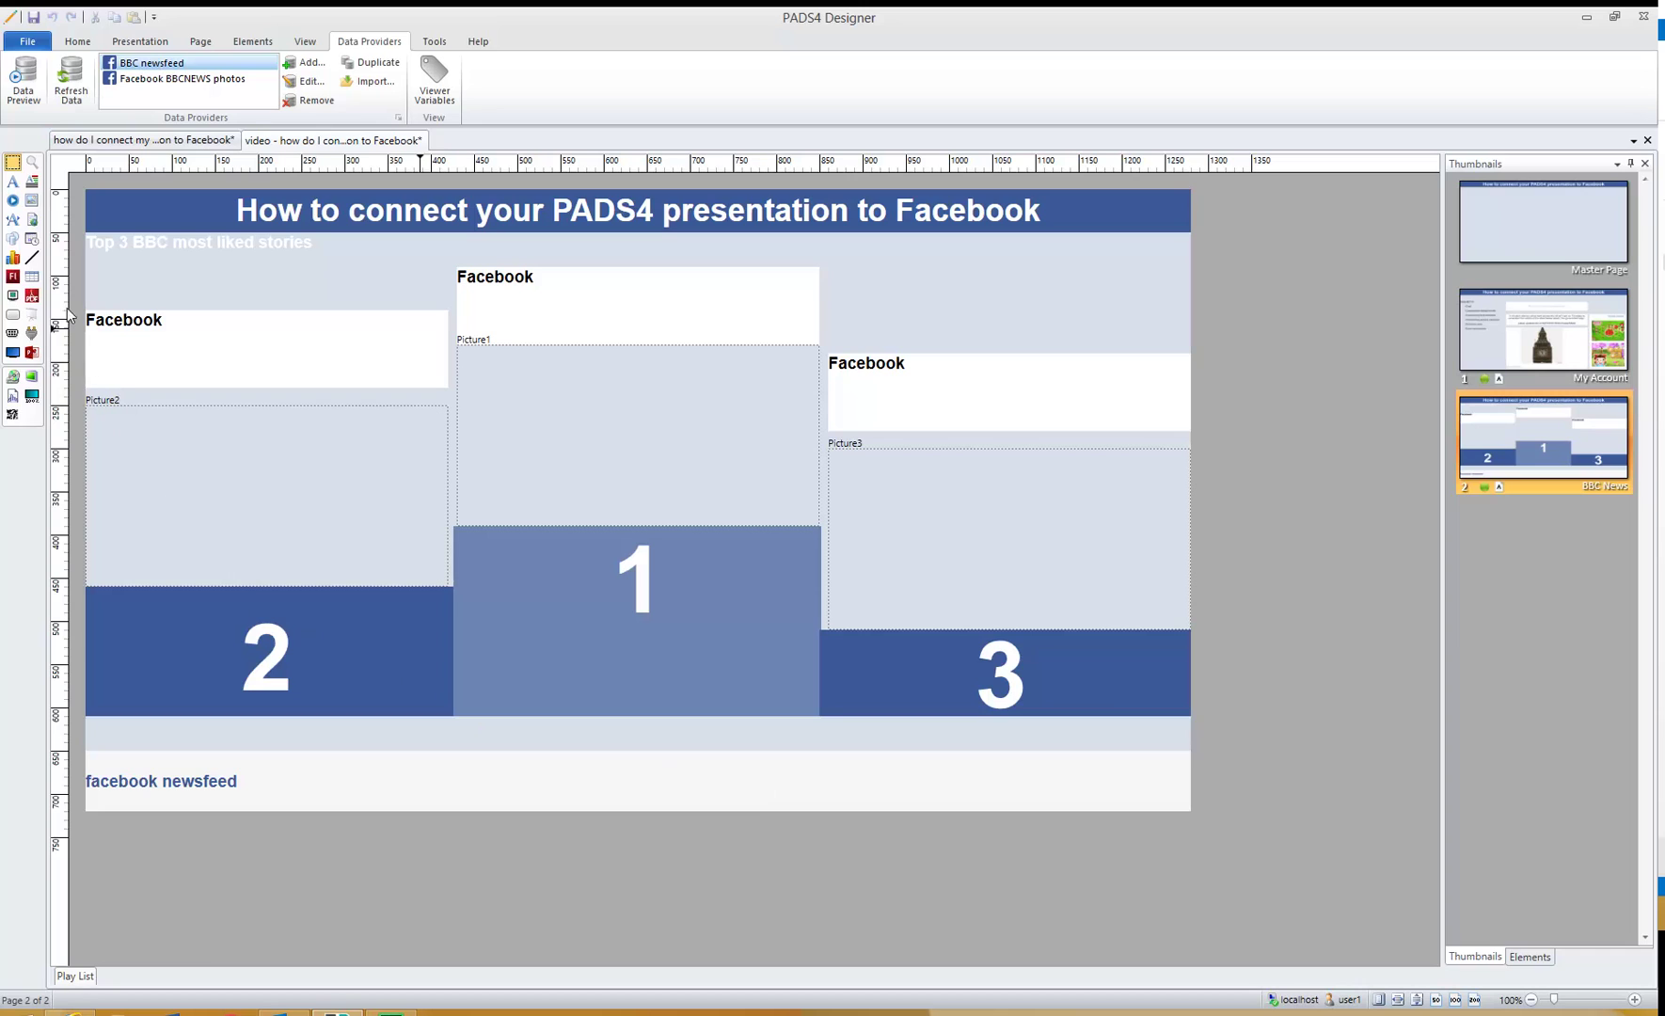
- Inspect the BBC newsfeed's 100-post data preview full screen, newest first, then close it
left_click(28, 79)
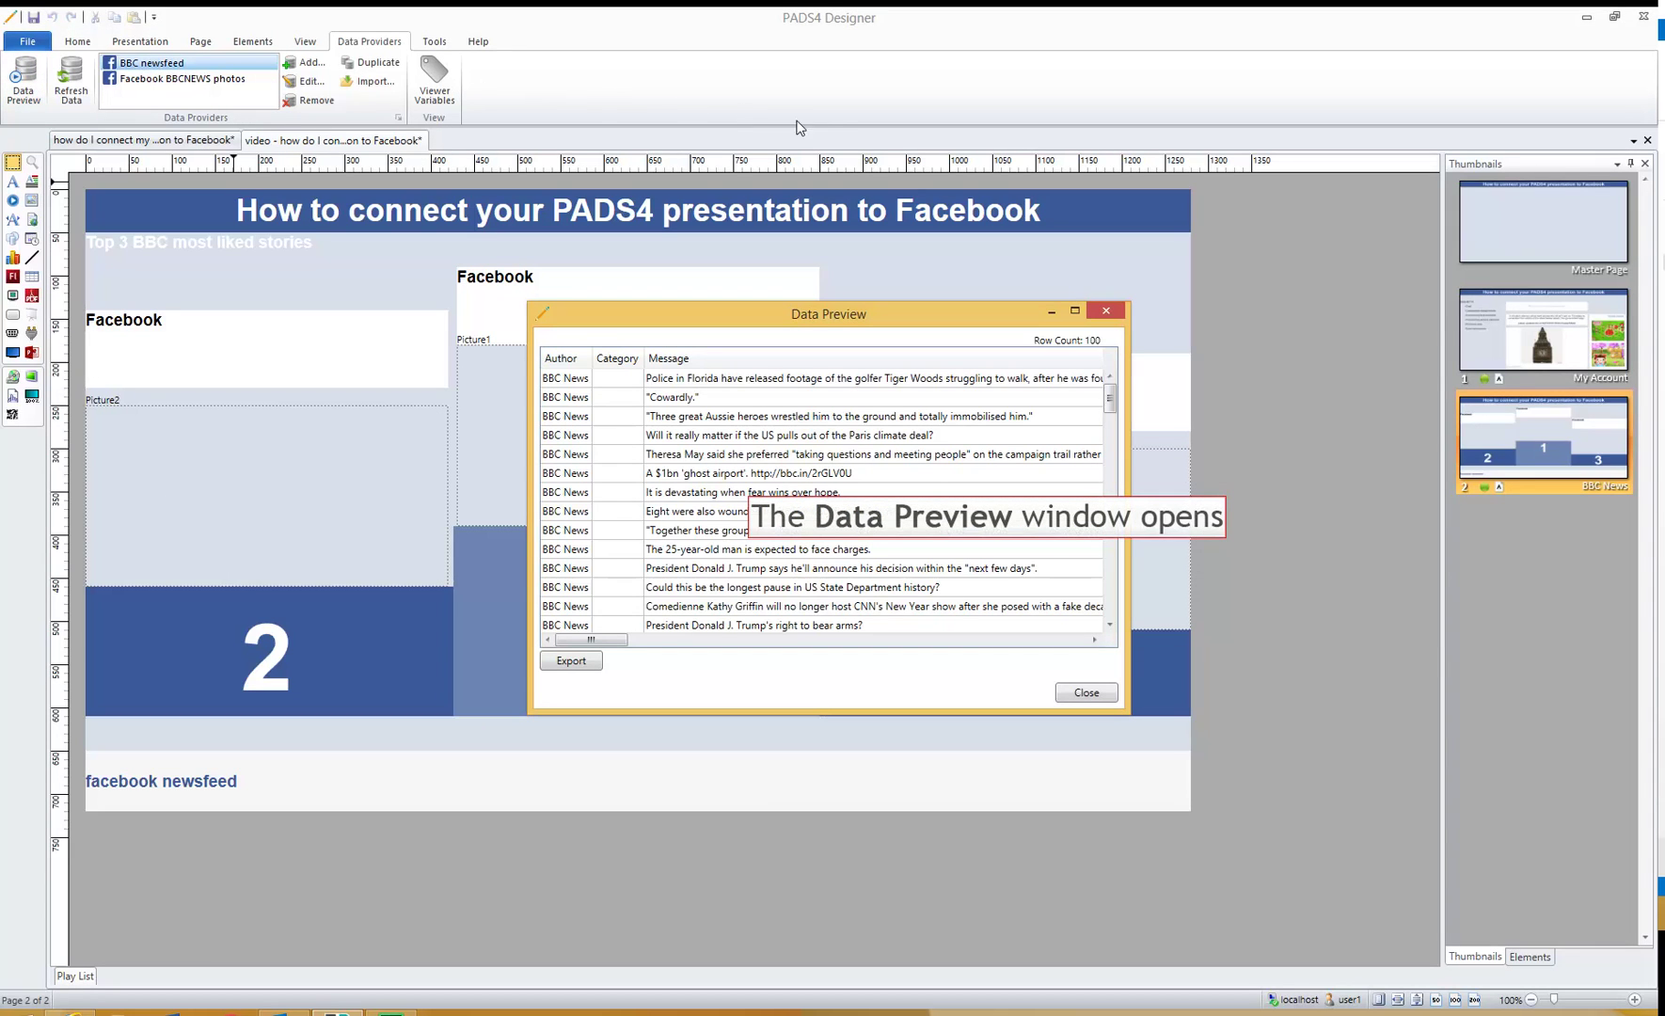
left_click(1075, 312)
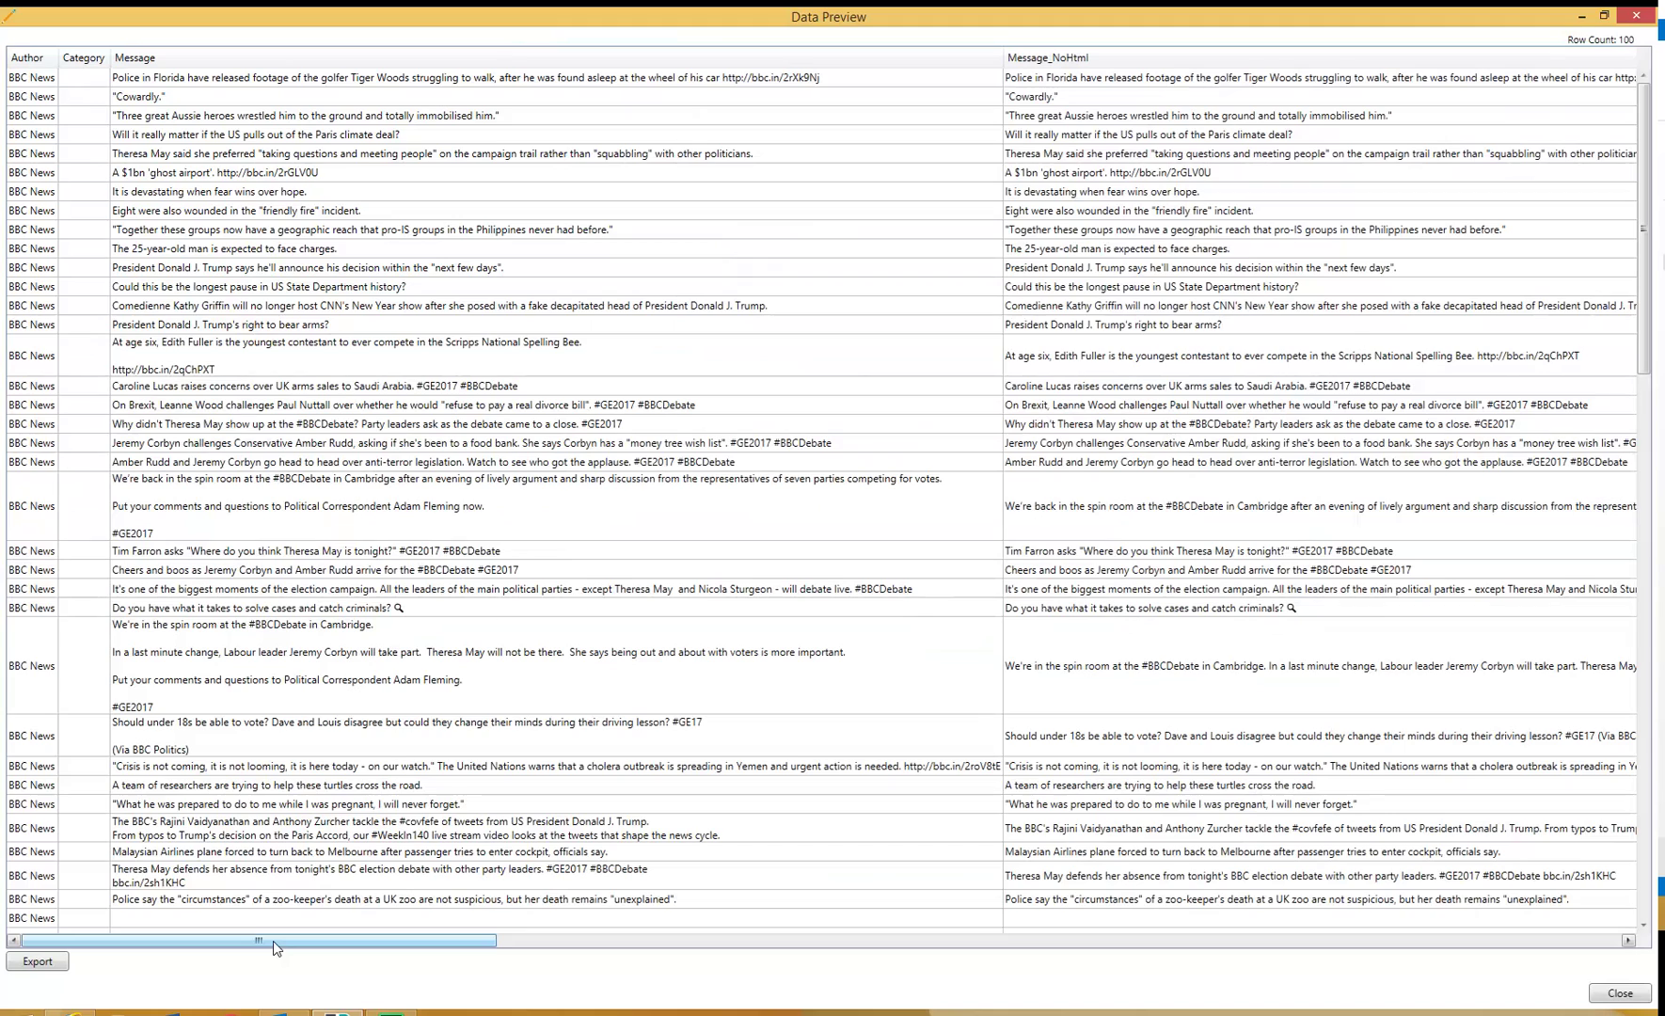
left_click_drag(273, 941, 704, 1012)
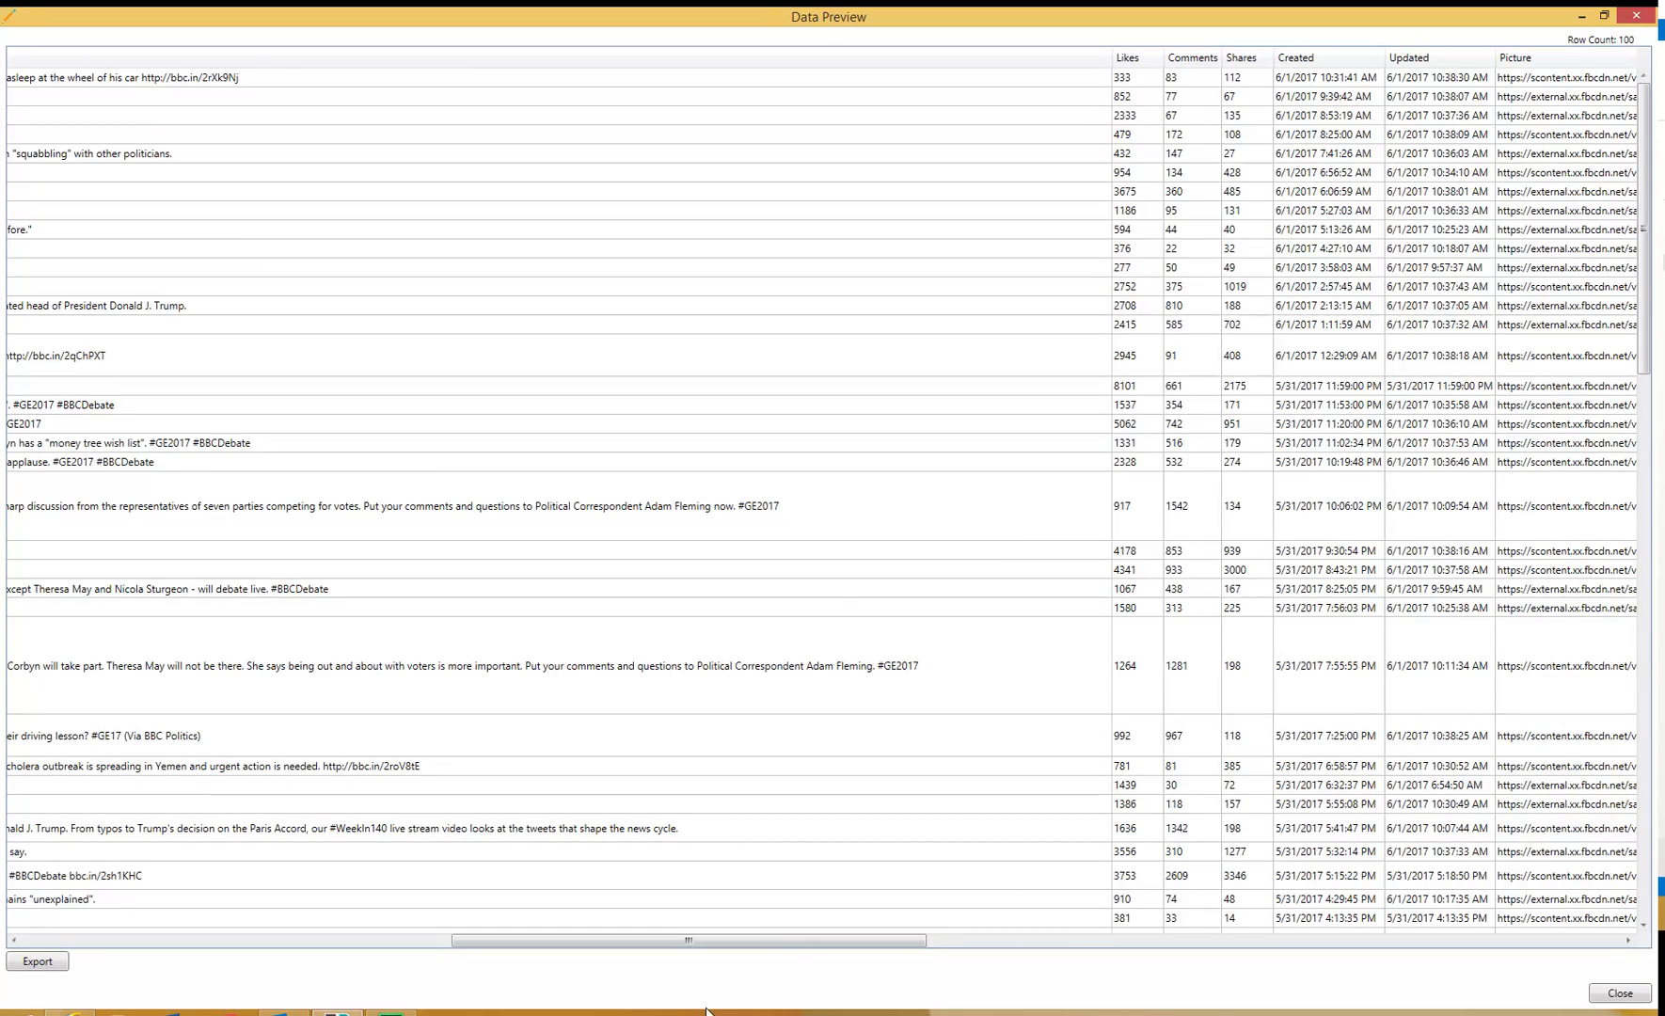
left_click_drag(715, 950, 778, 955)
left_click(1073, 78)
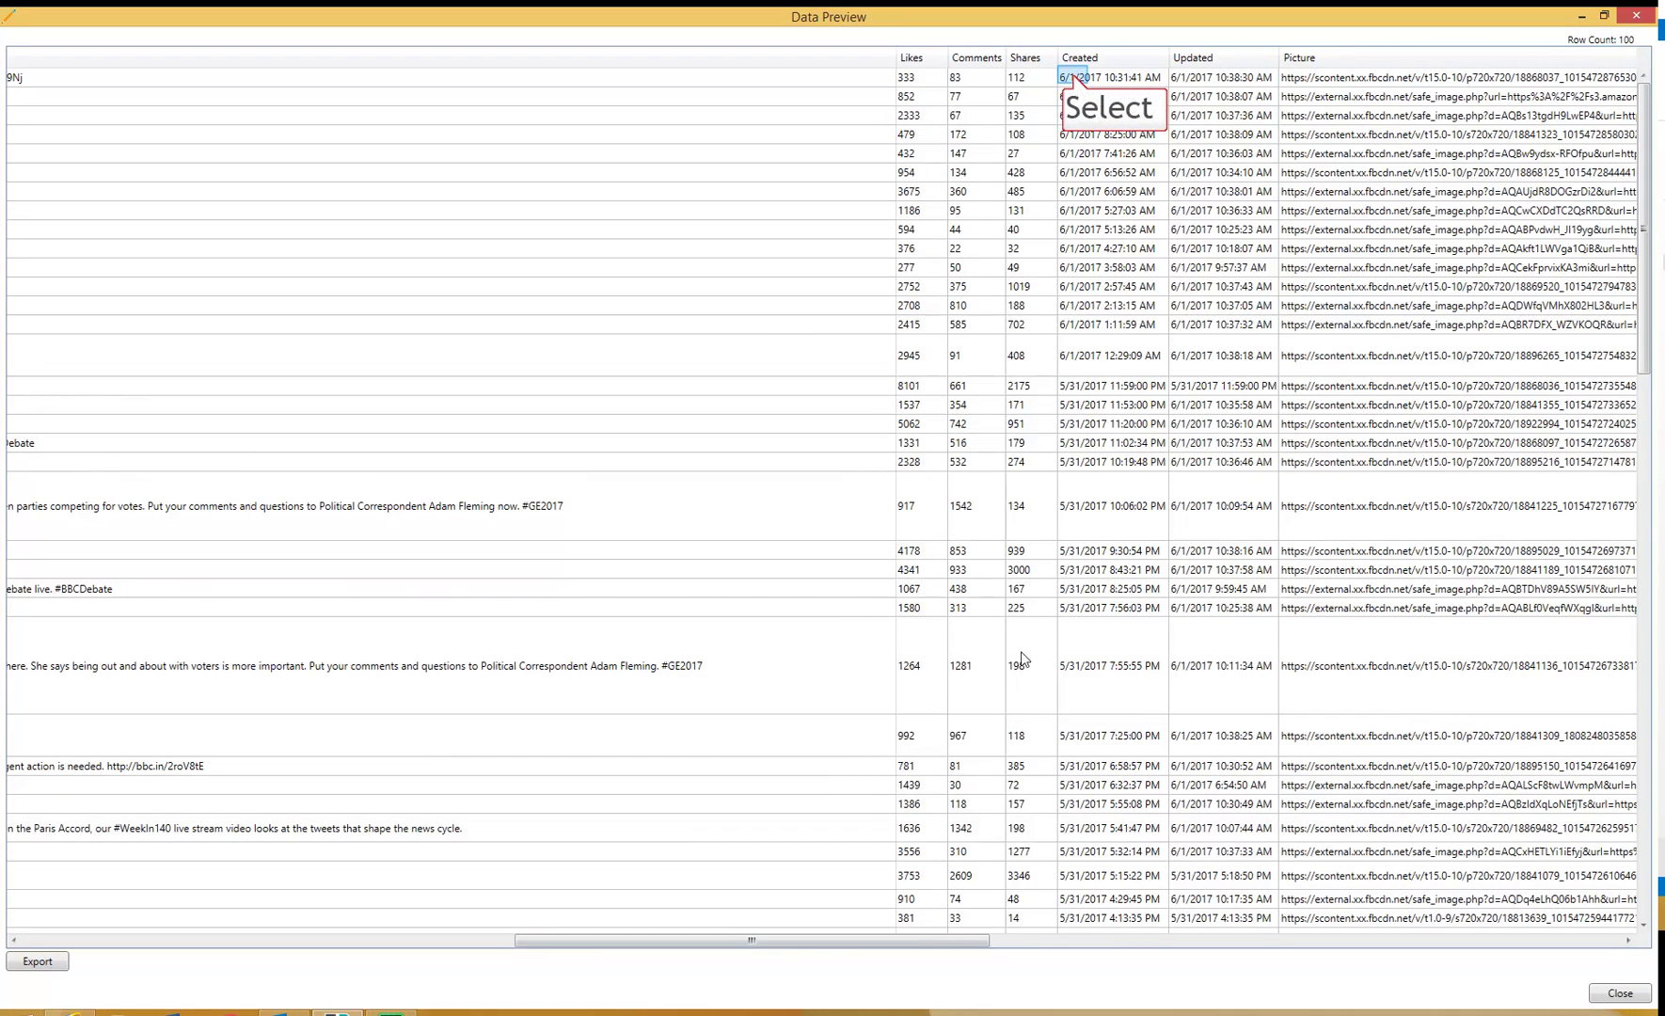
left_click(1077, 115)
left_click(1087, 153)
left_click(1093, 229)
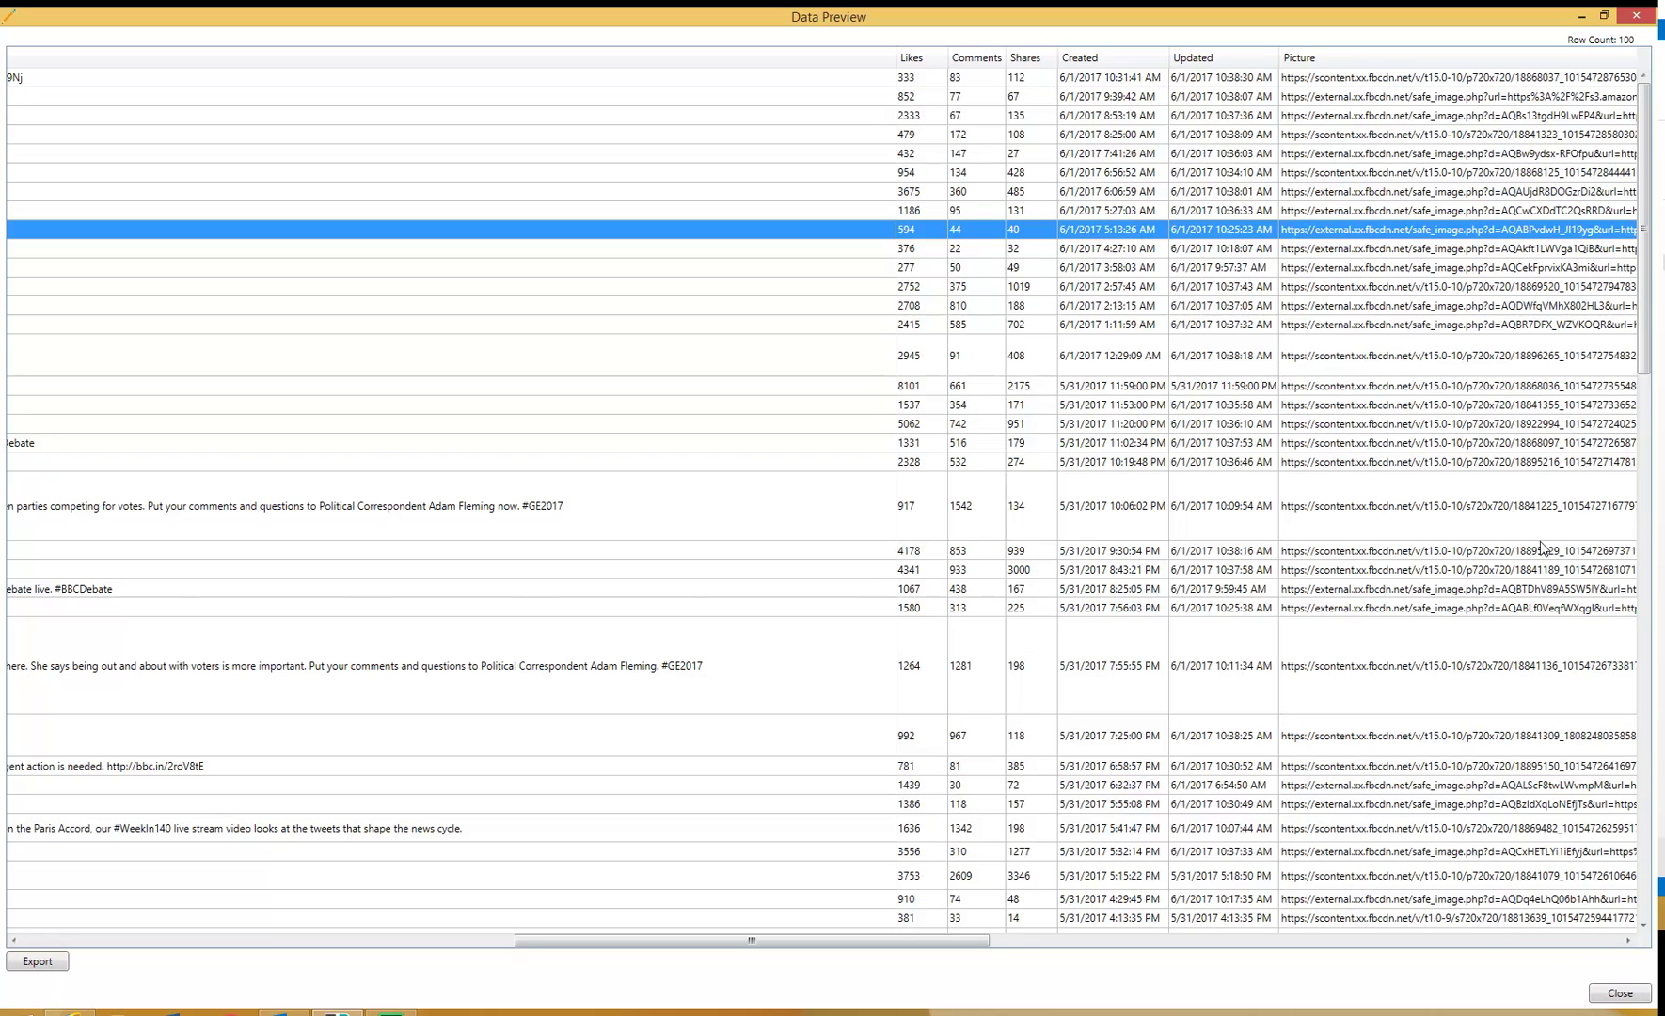
left_click(1611, 996)
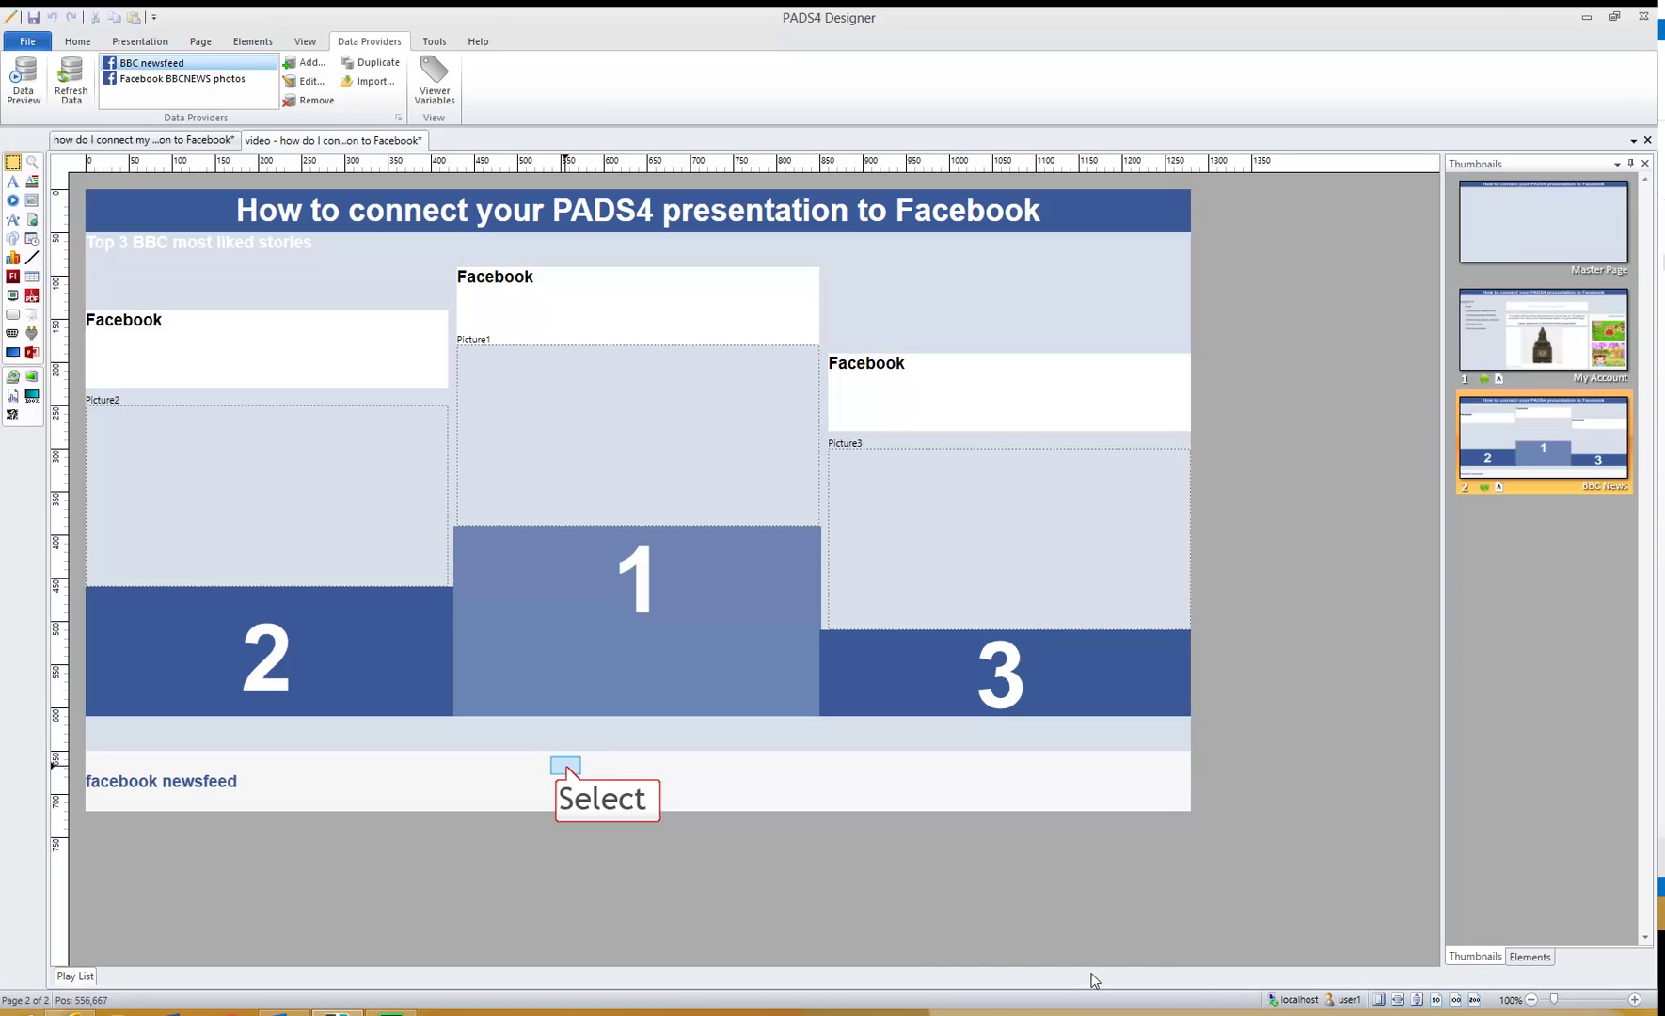
- Bind the bottom scrolling text to external data: BBC newsfeed provider, Message column
left_click(567, 772)
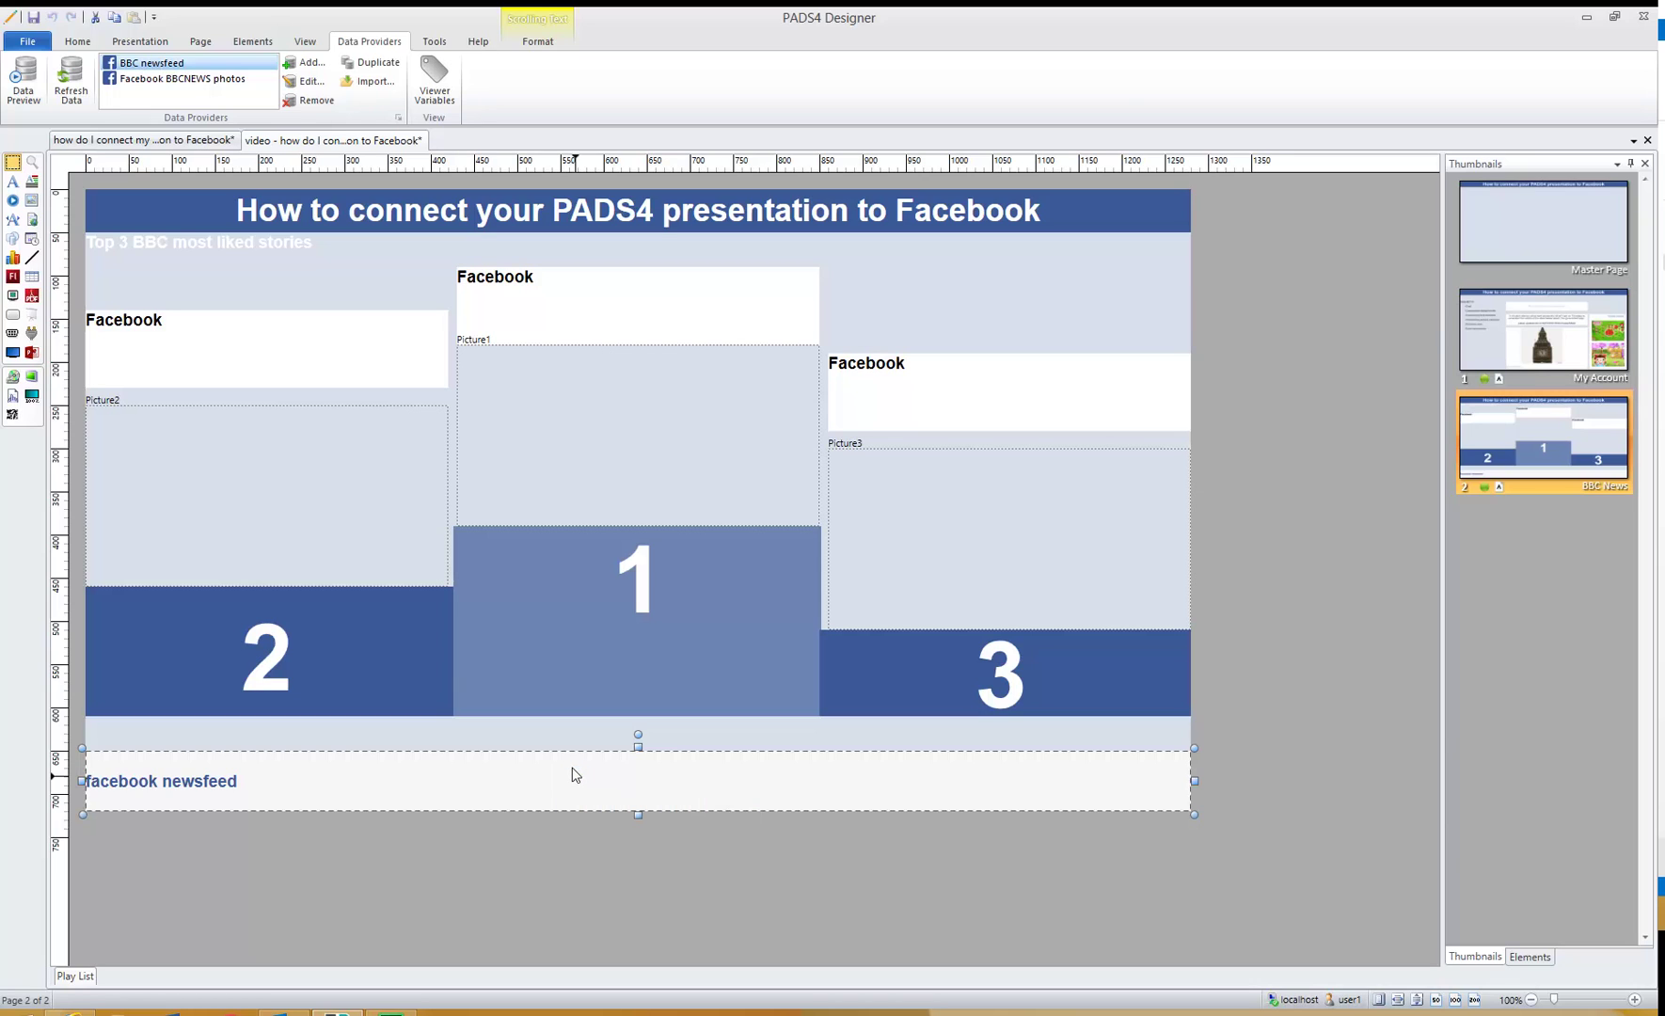
double_click(579, 784)
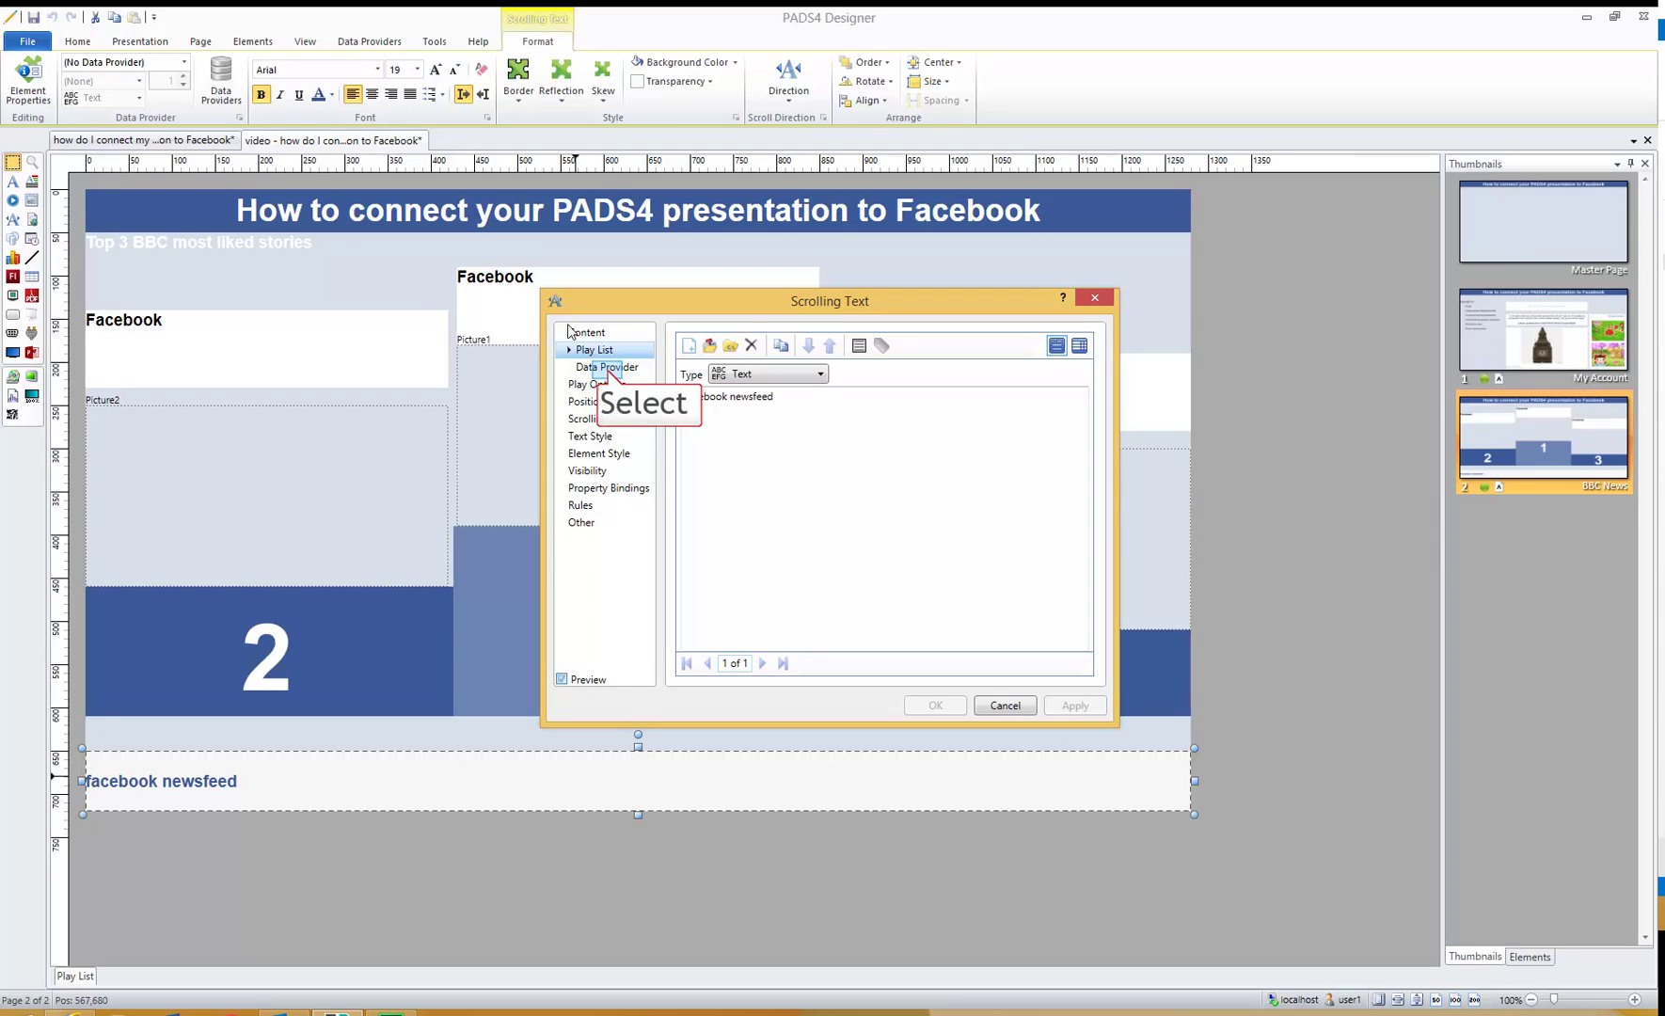
left_click(609, 371)
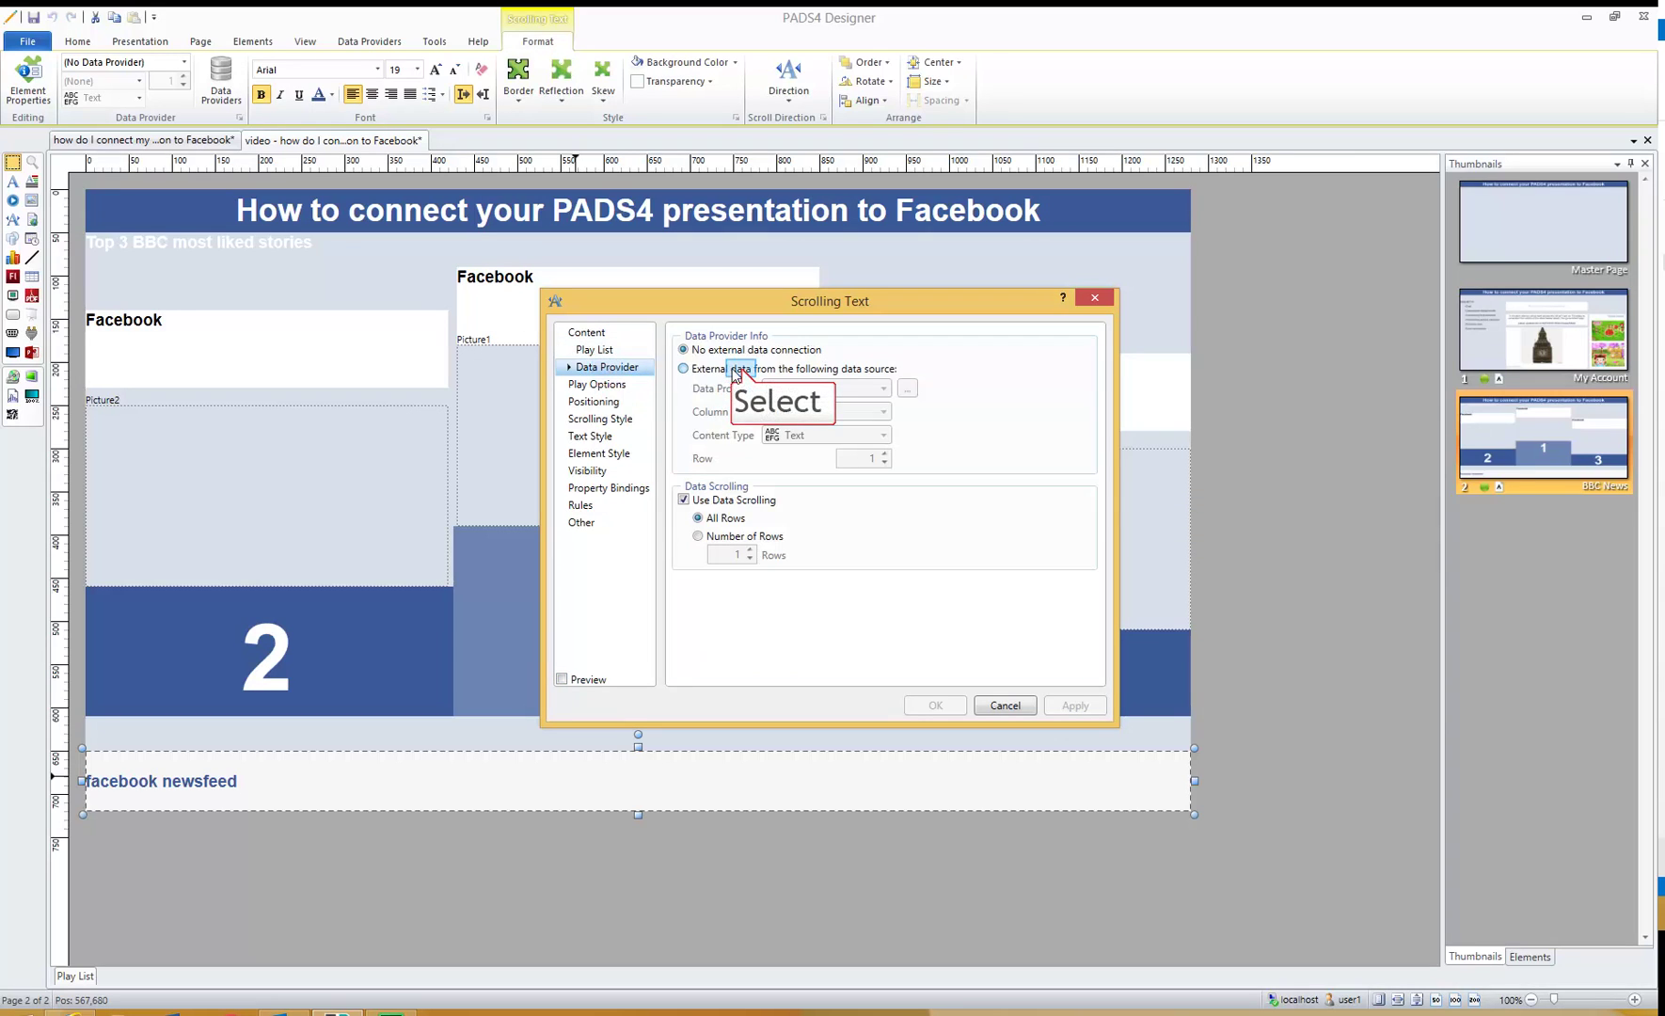
left_click(743, 372)
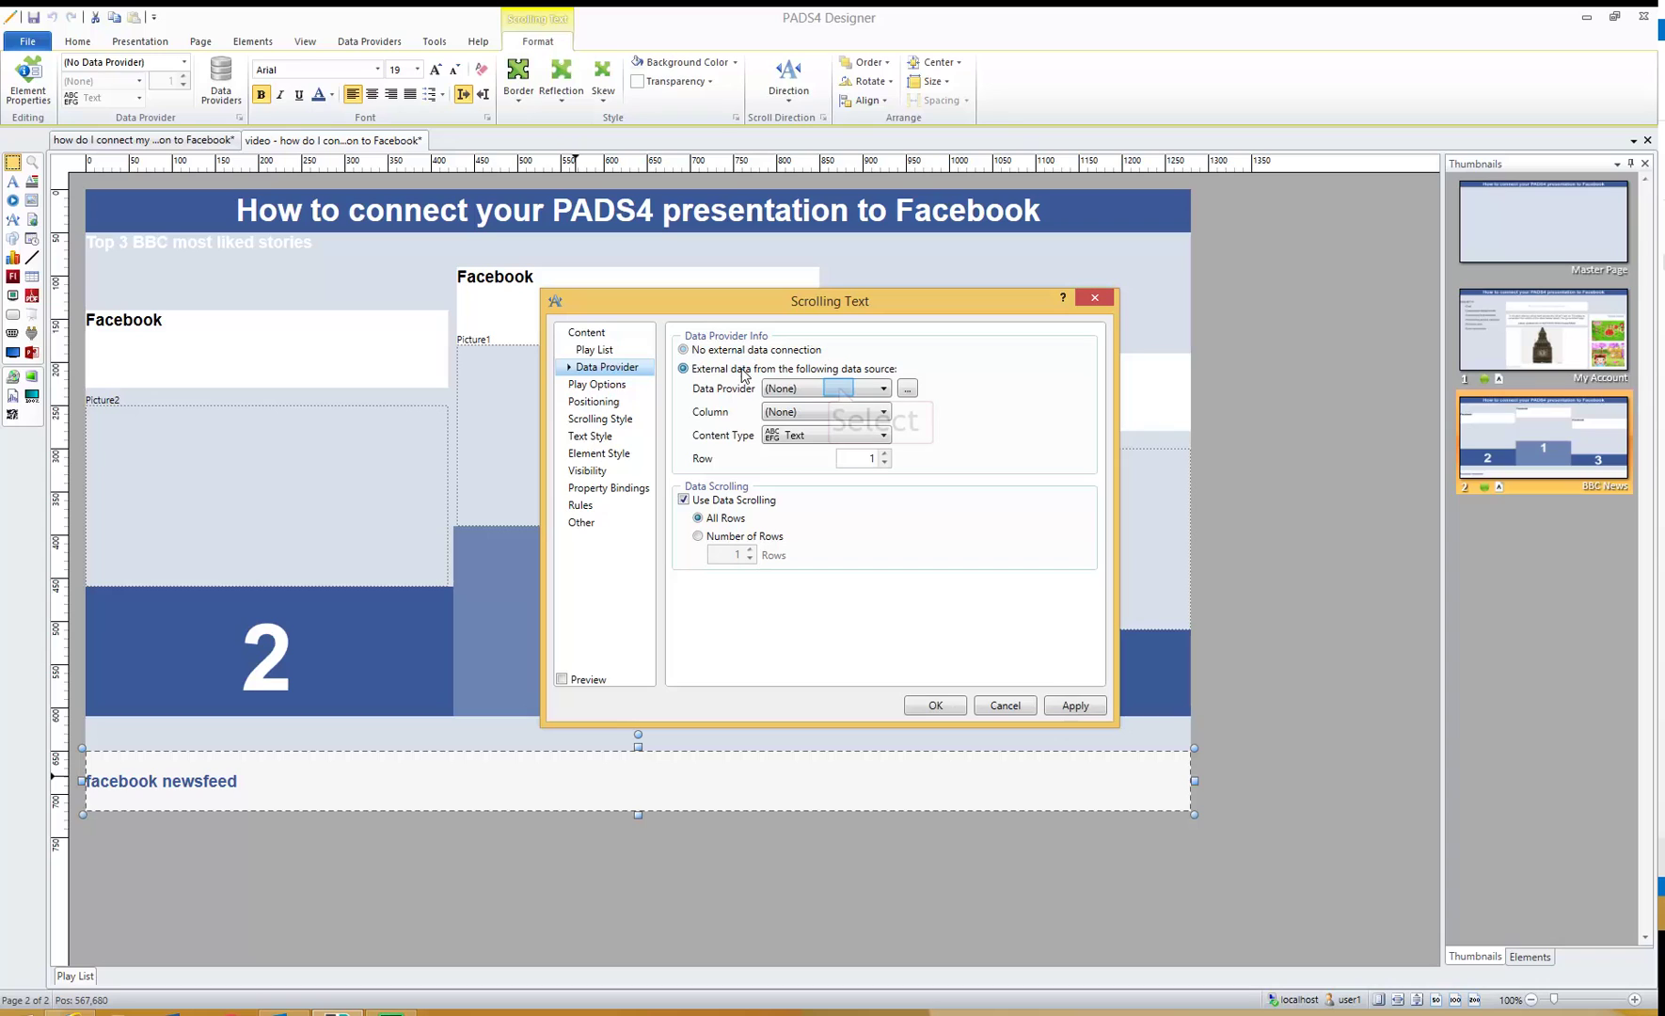
left_click(838, 386)
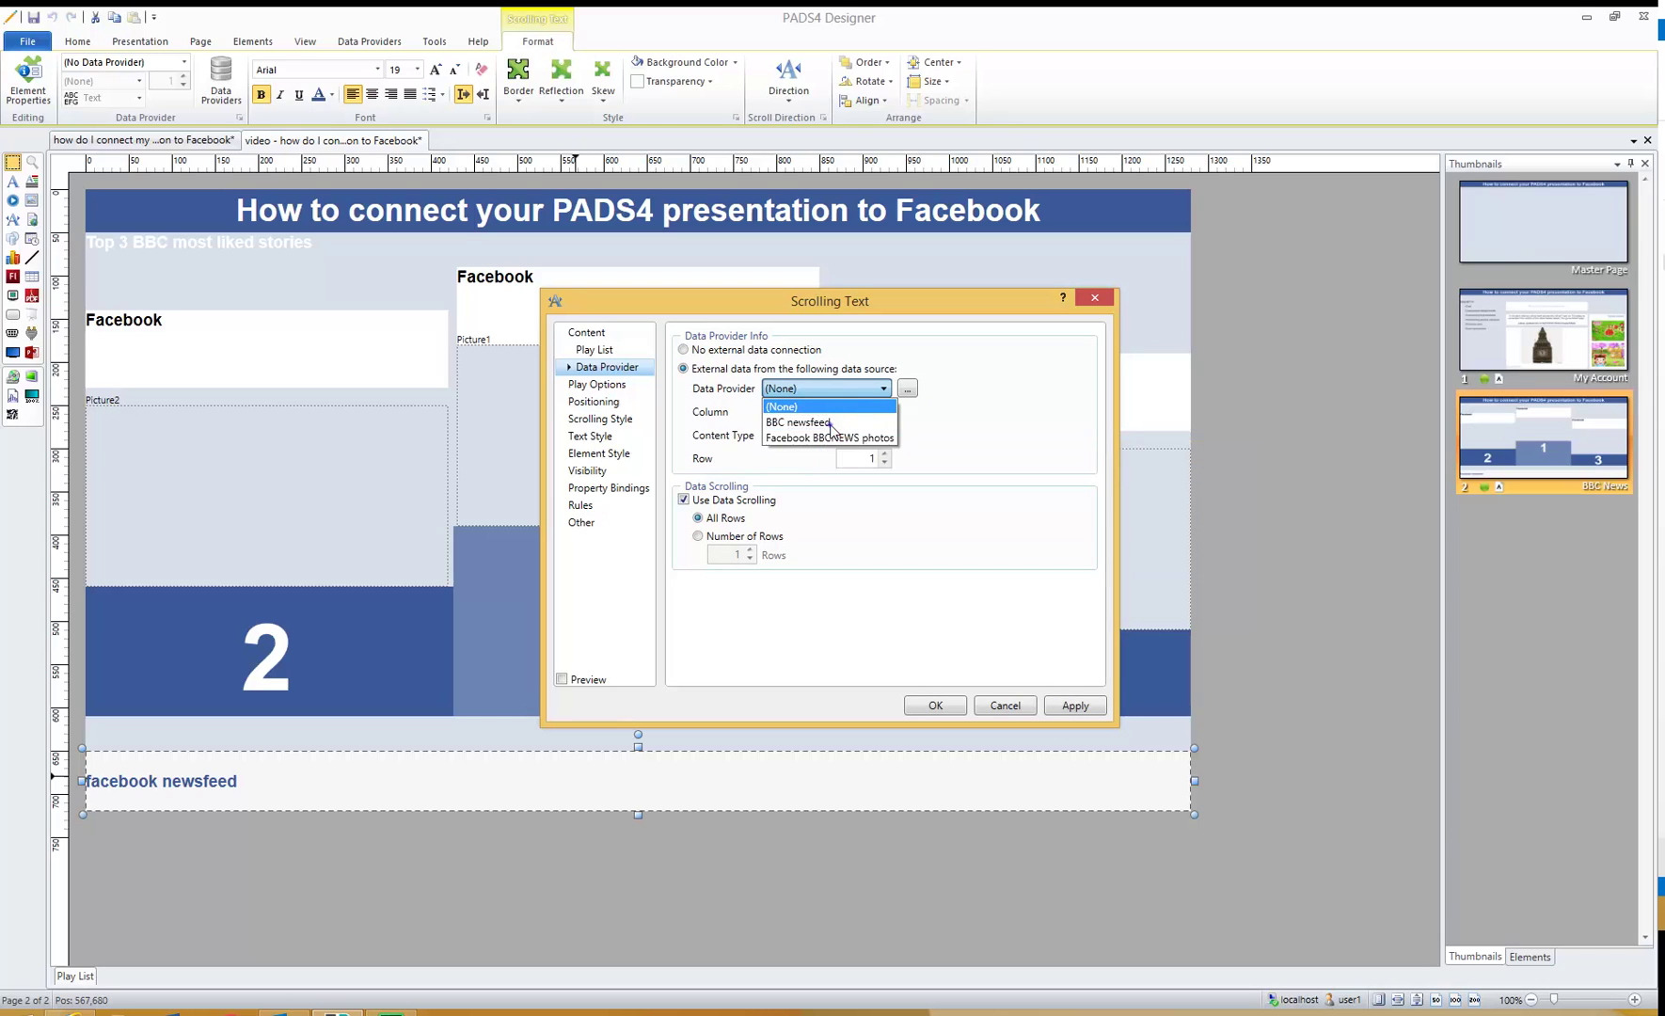
left_click(832, 424)
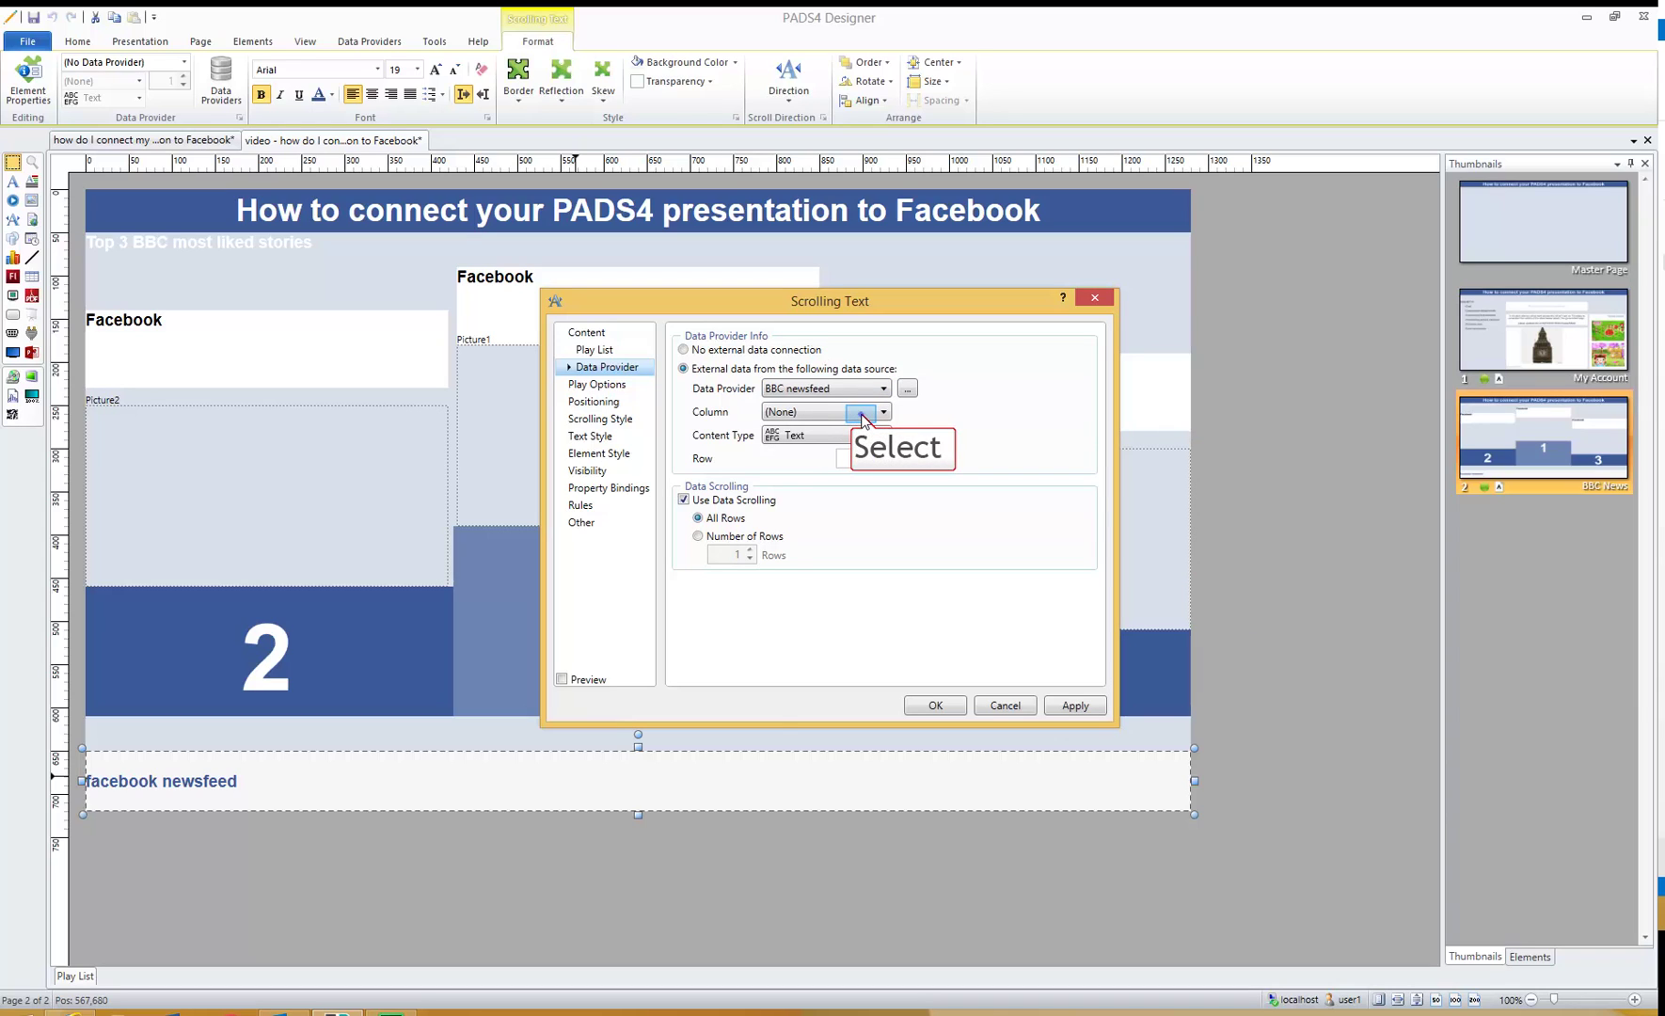
left_click(861, 414)
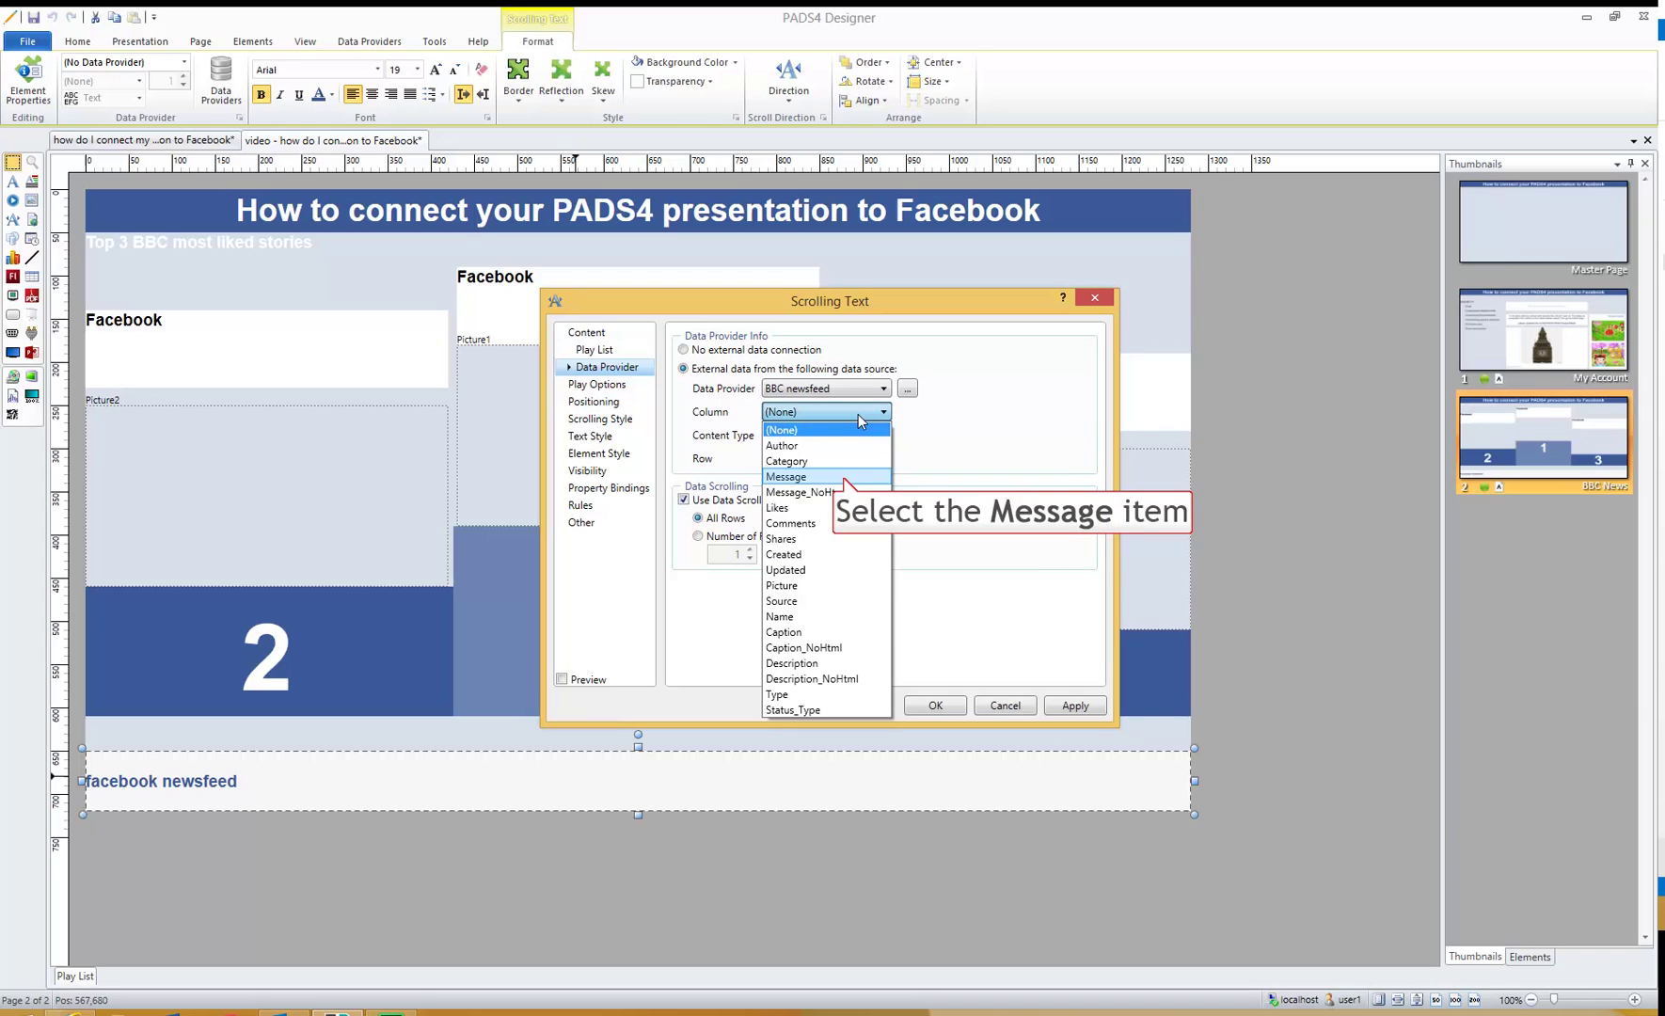
left_click(844, 478)
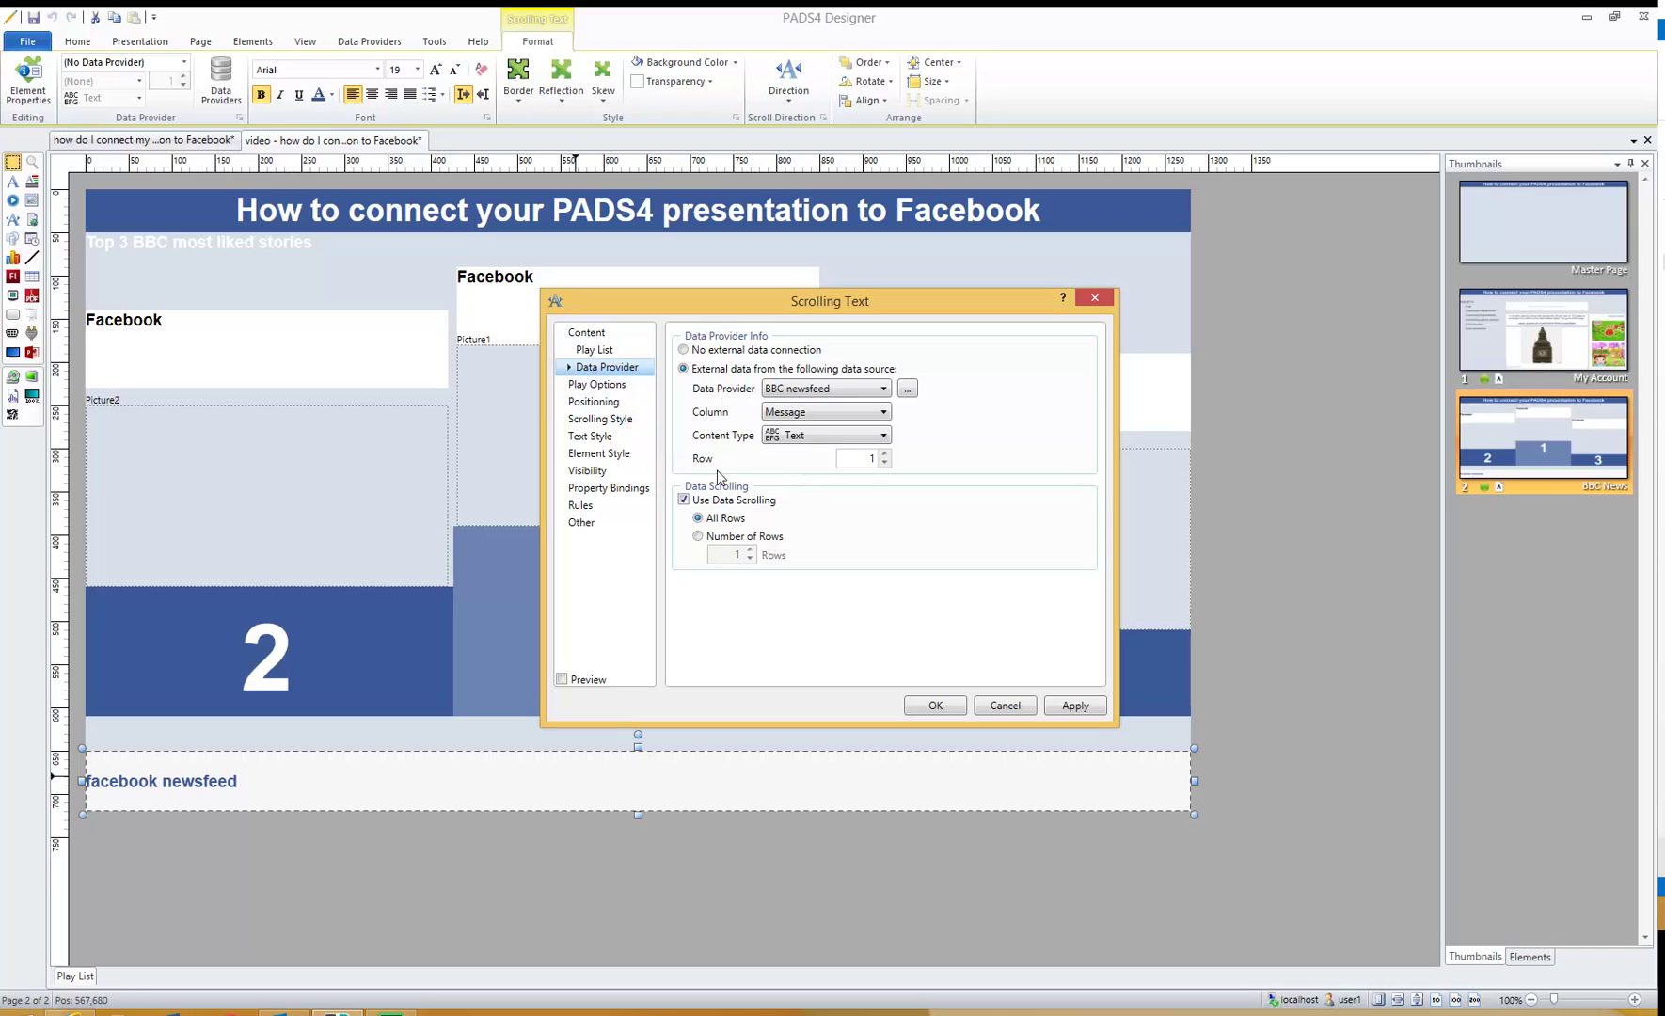
left_click(630, 423)
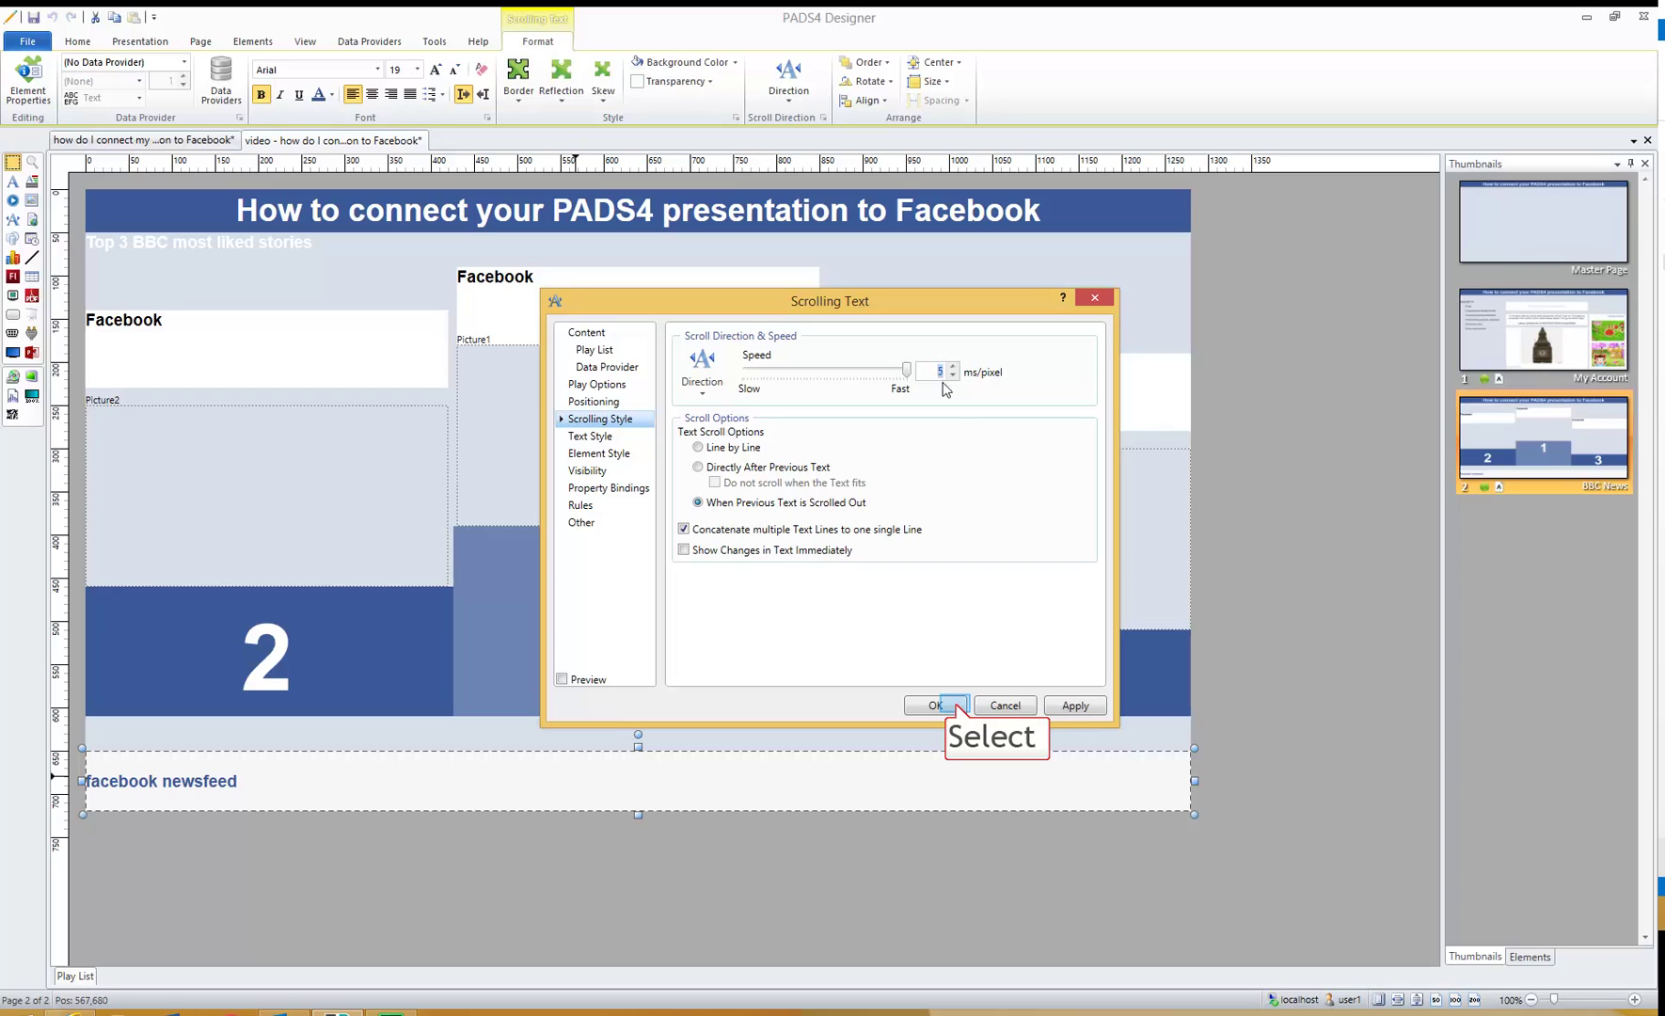
left_click(937, 705)
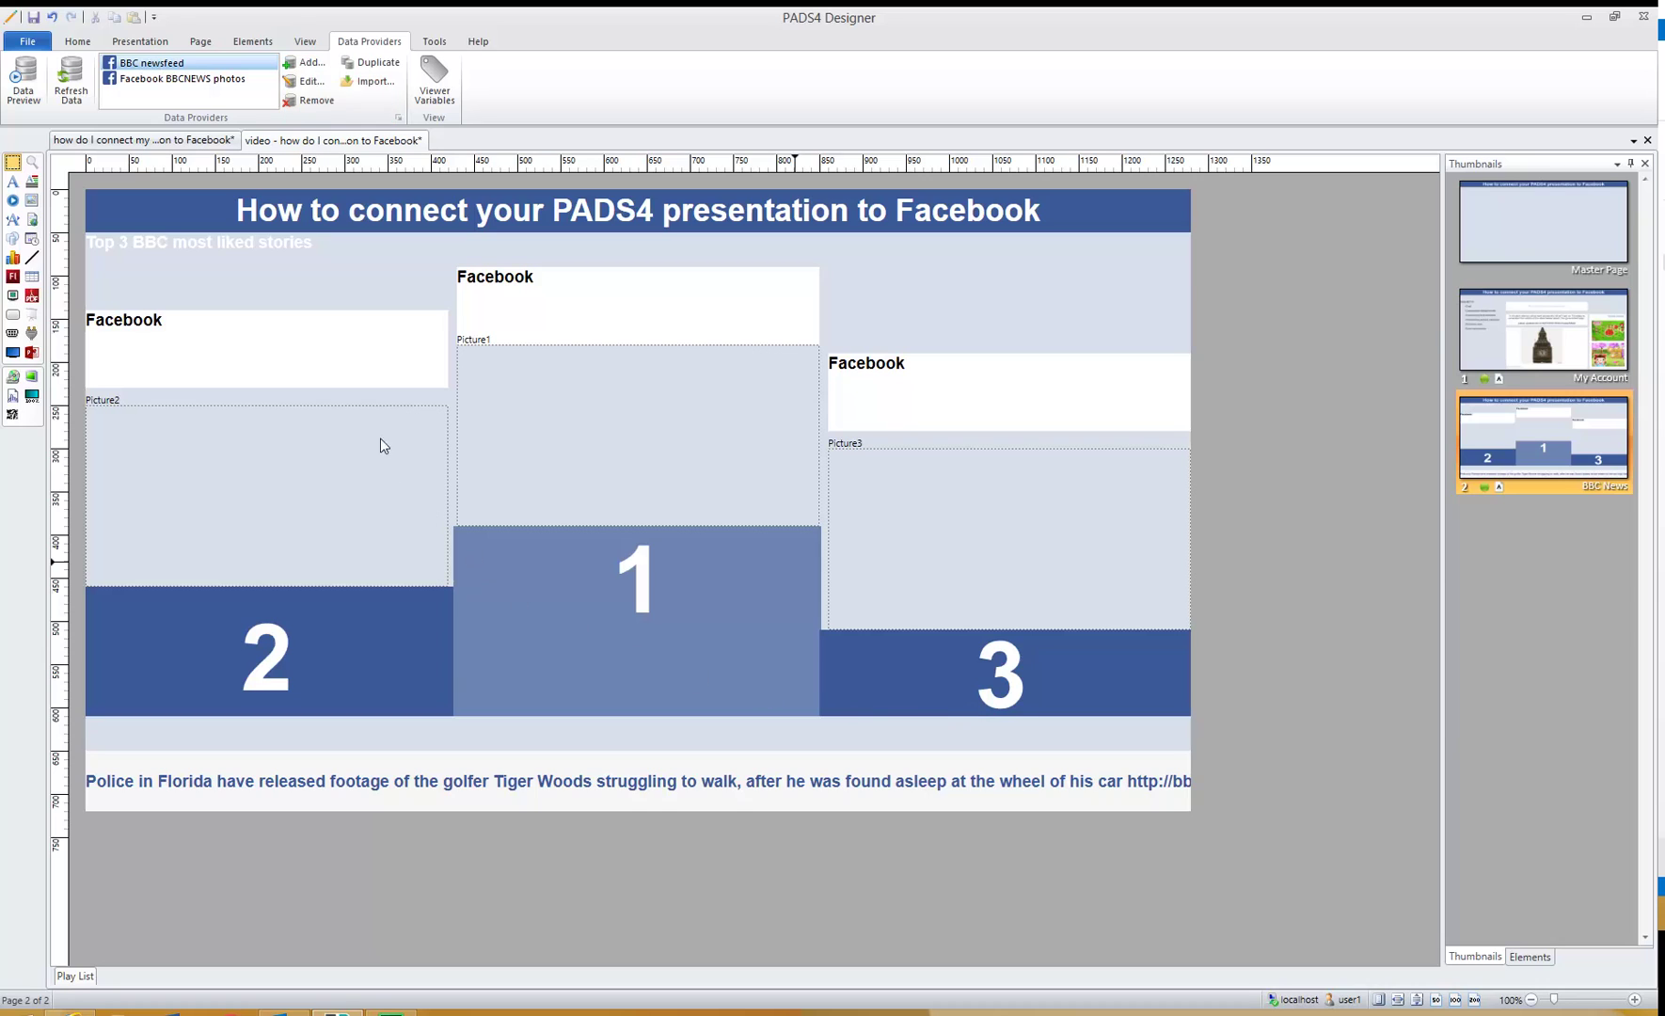
- Add a new Facebook data provider named 'BBC top 3 posts'
left_click(300, 64)
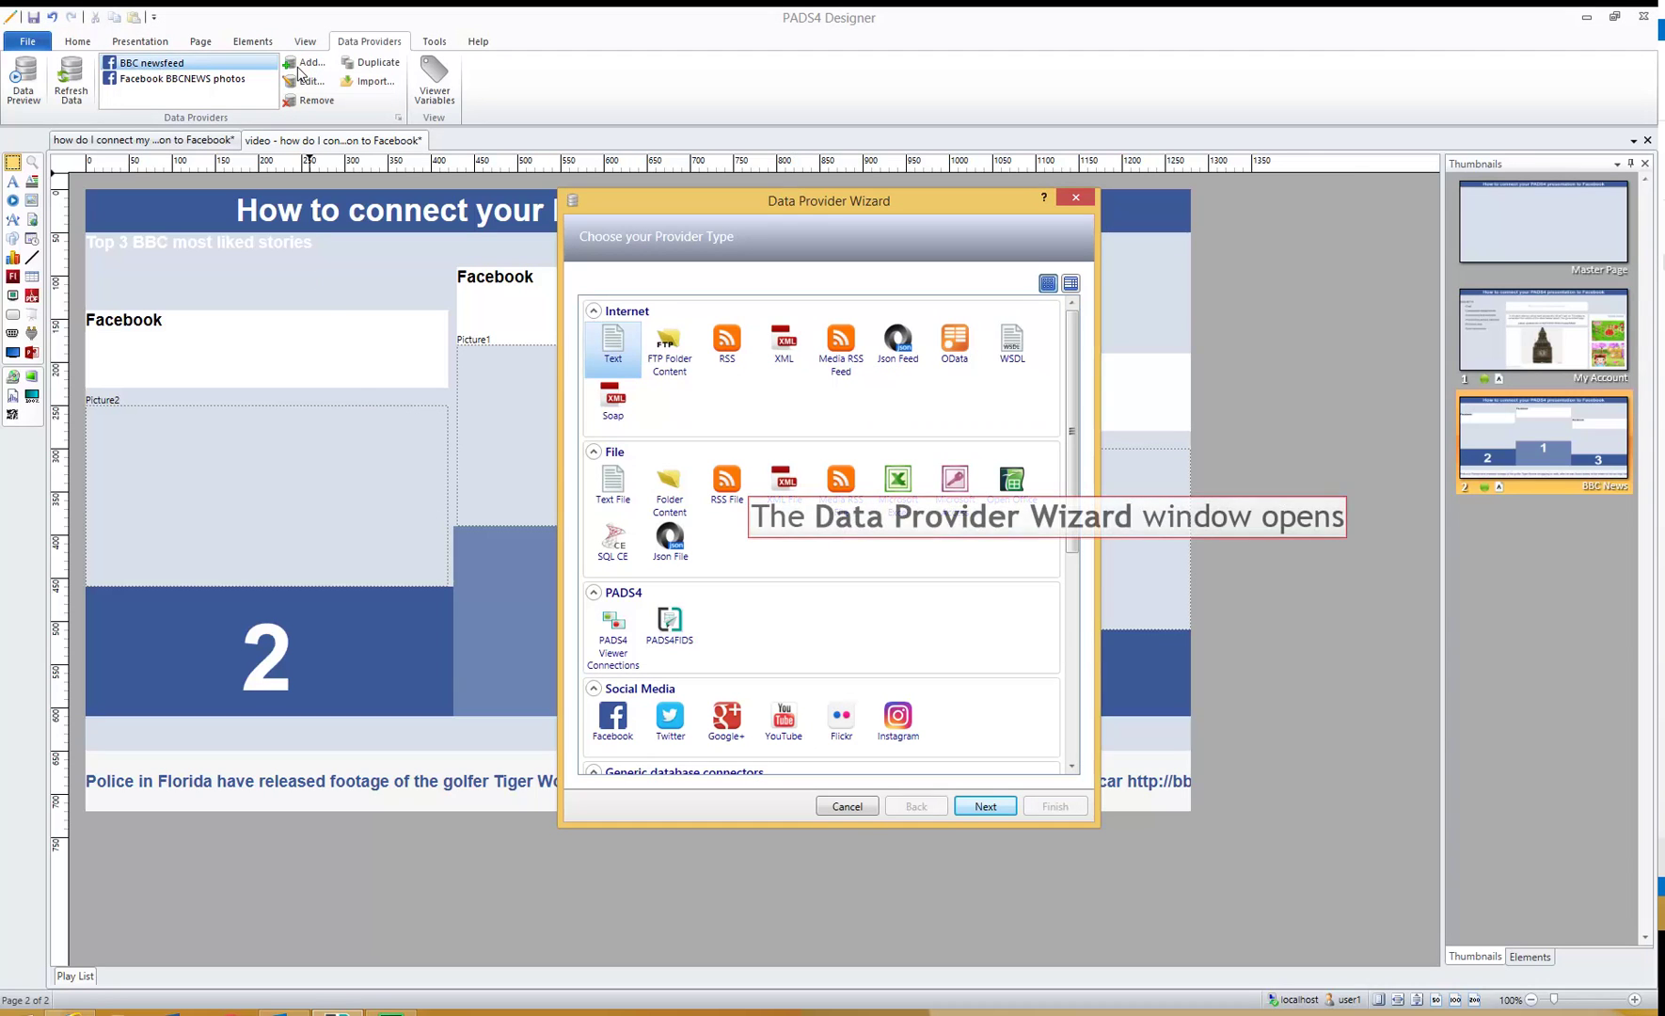
left_click(613, 738)
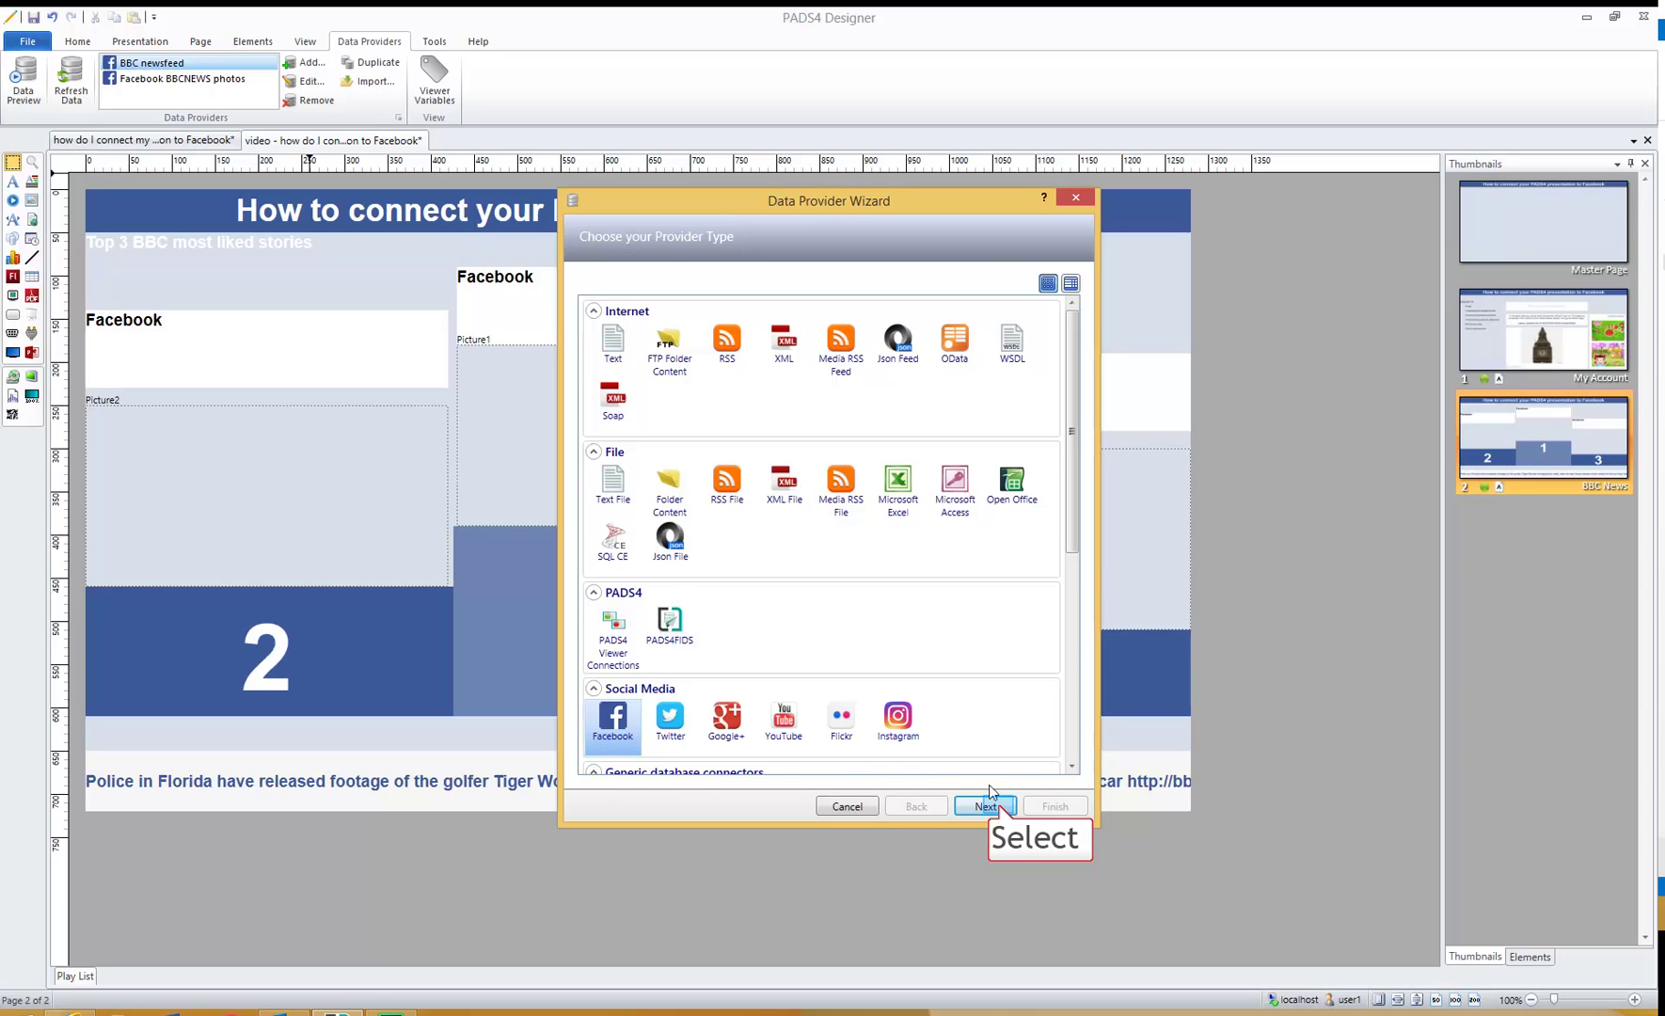
left_click(999, 808)
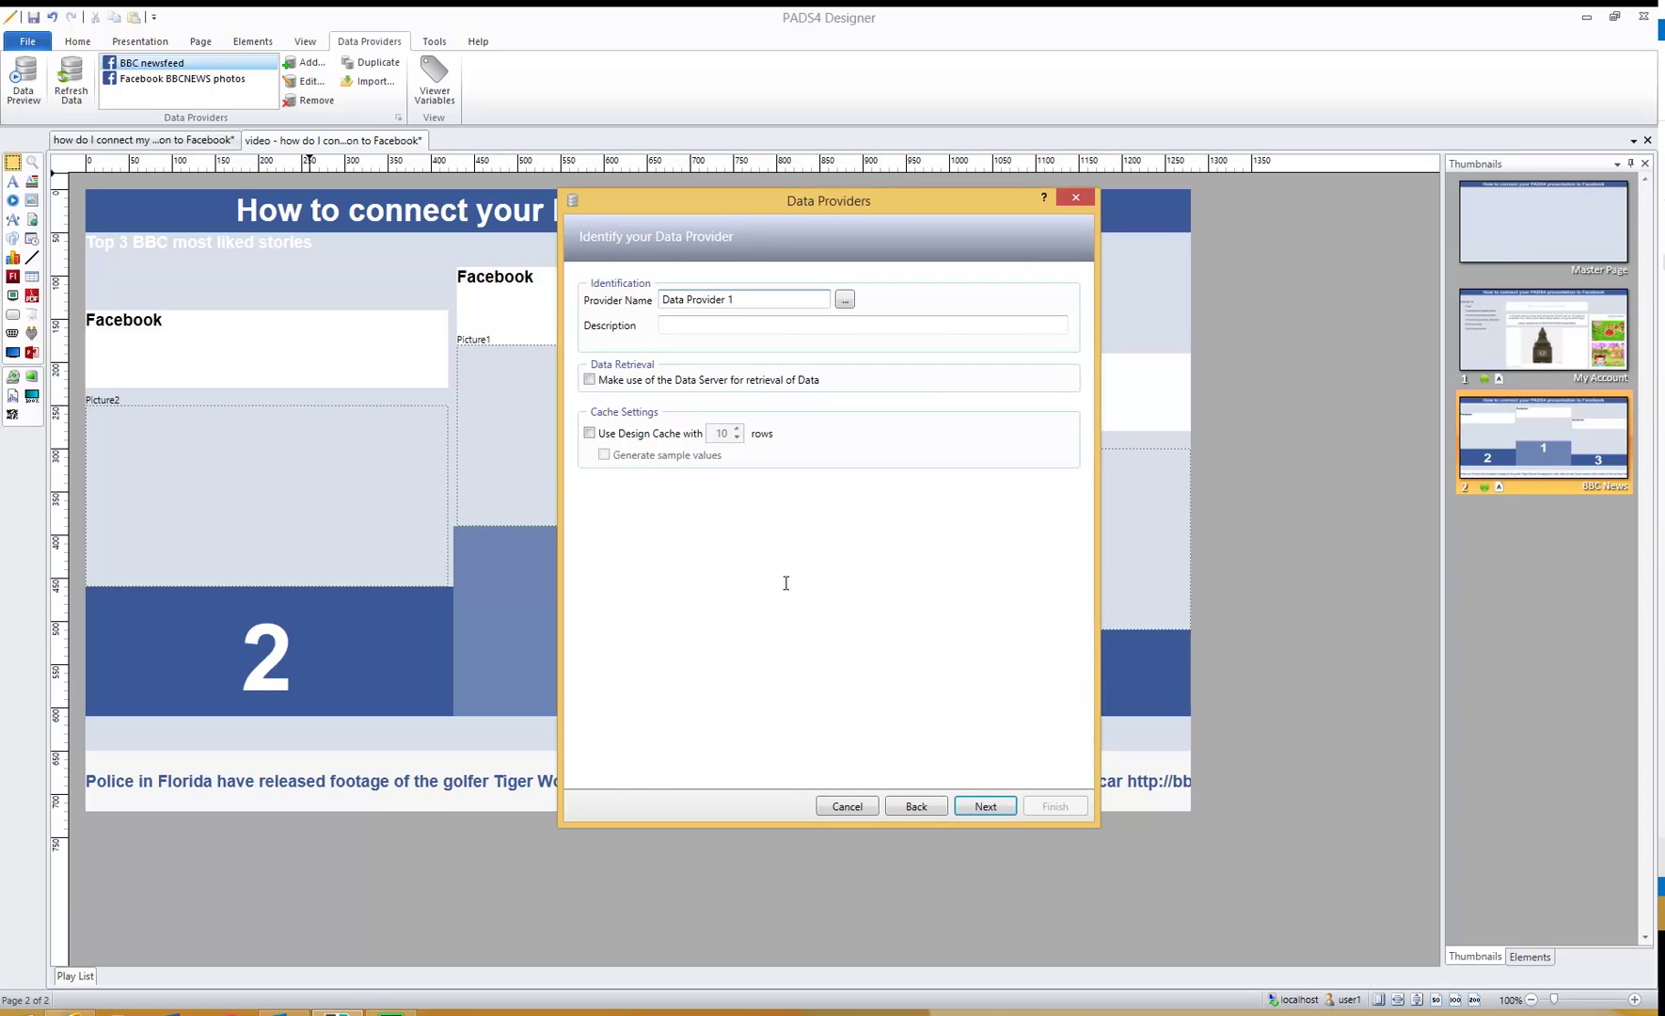
left_click_drag(760, 301, 567, 278)
type("BBC top 3 posts")
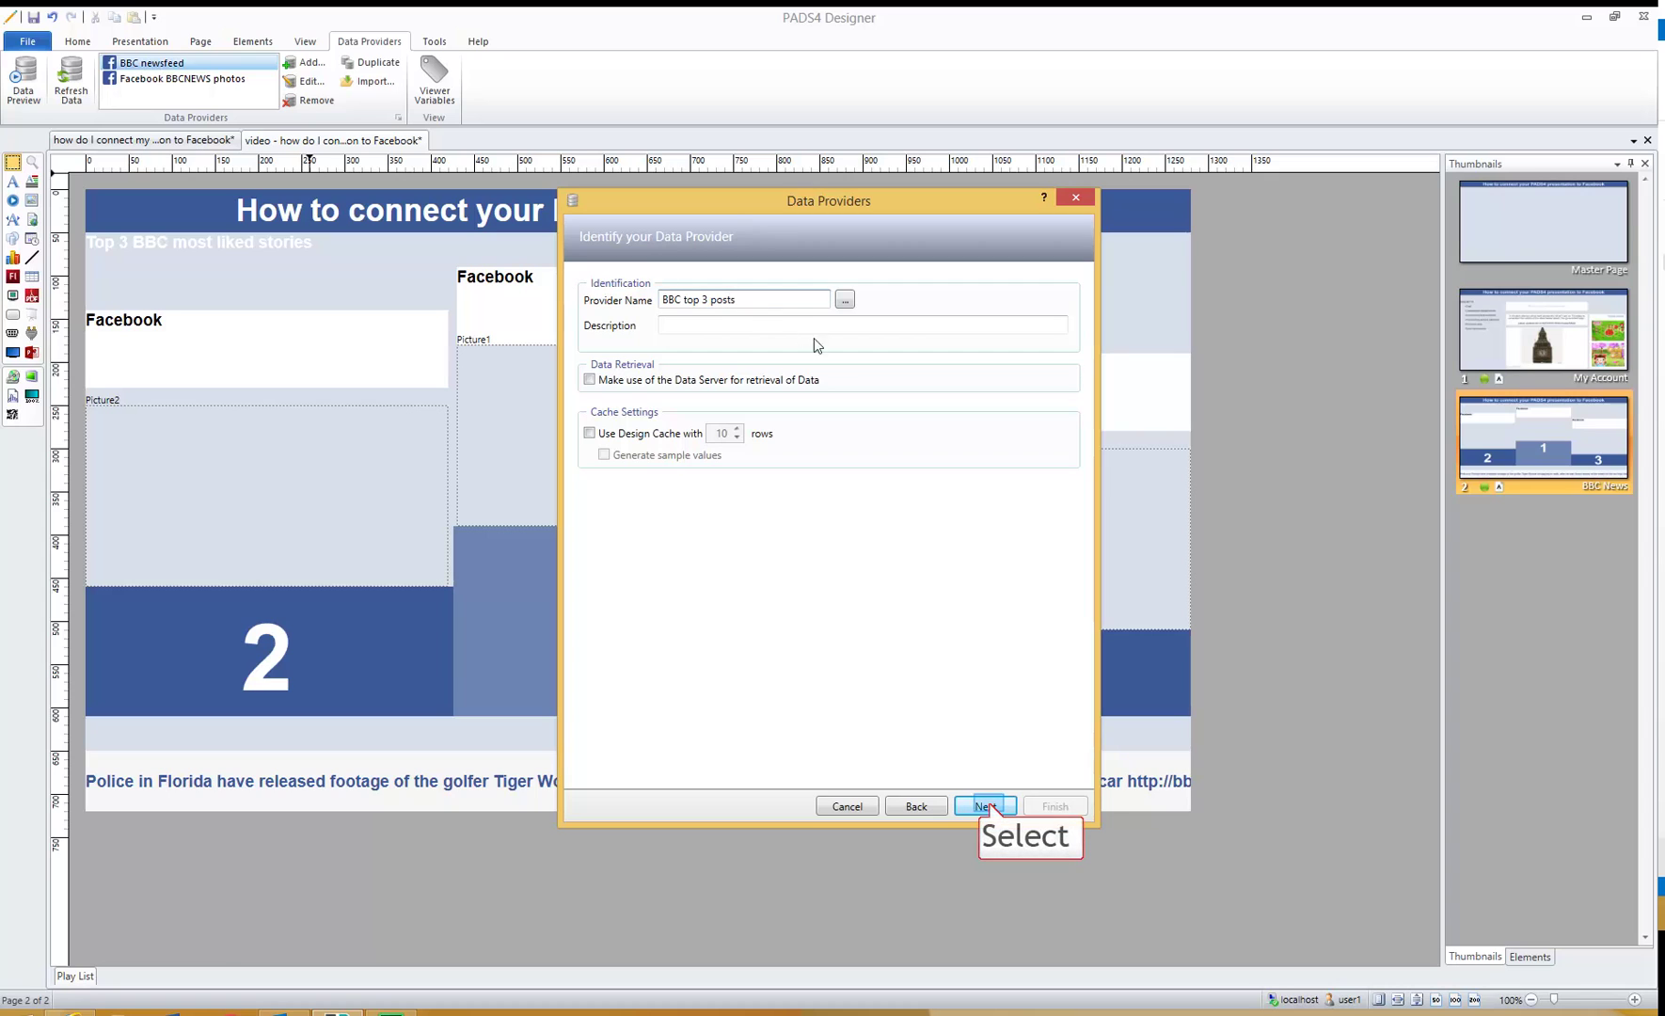
left_click(985, 805)
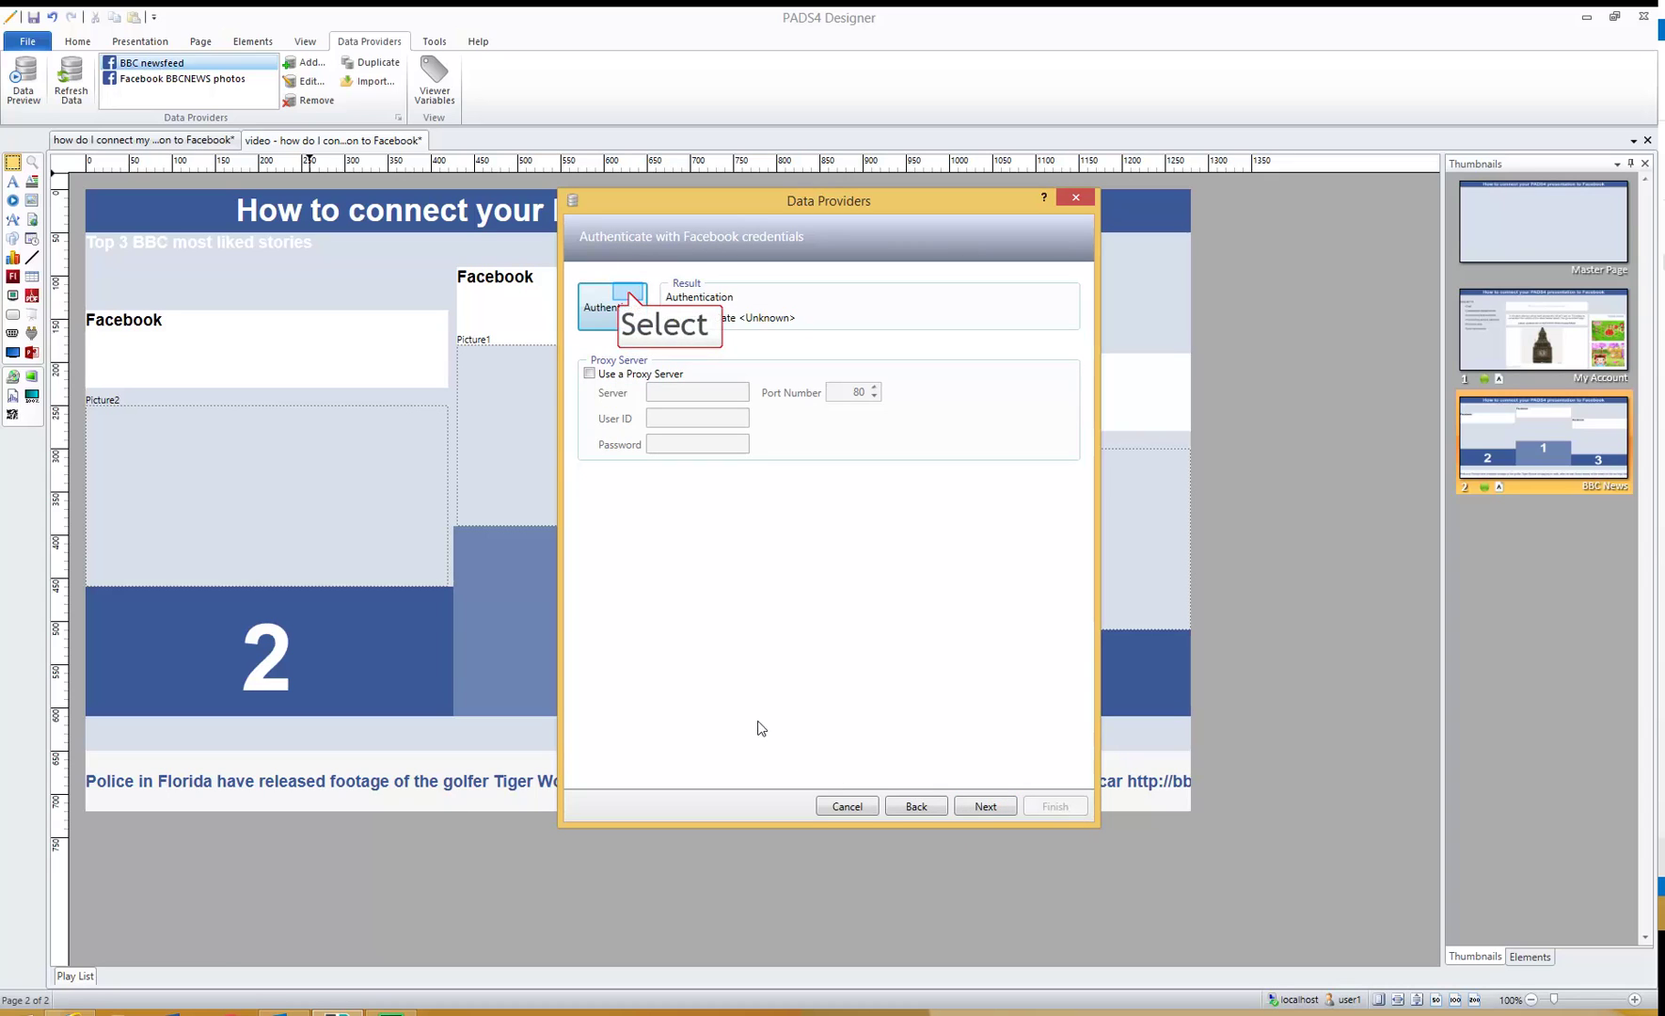
- Re-authenticate with Facebook, load the bbcnews page and choose Posts as the source
left_click(630, 298)
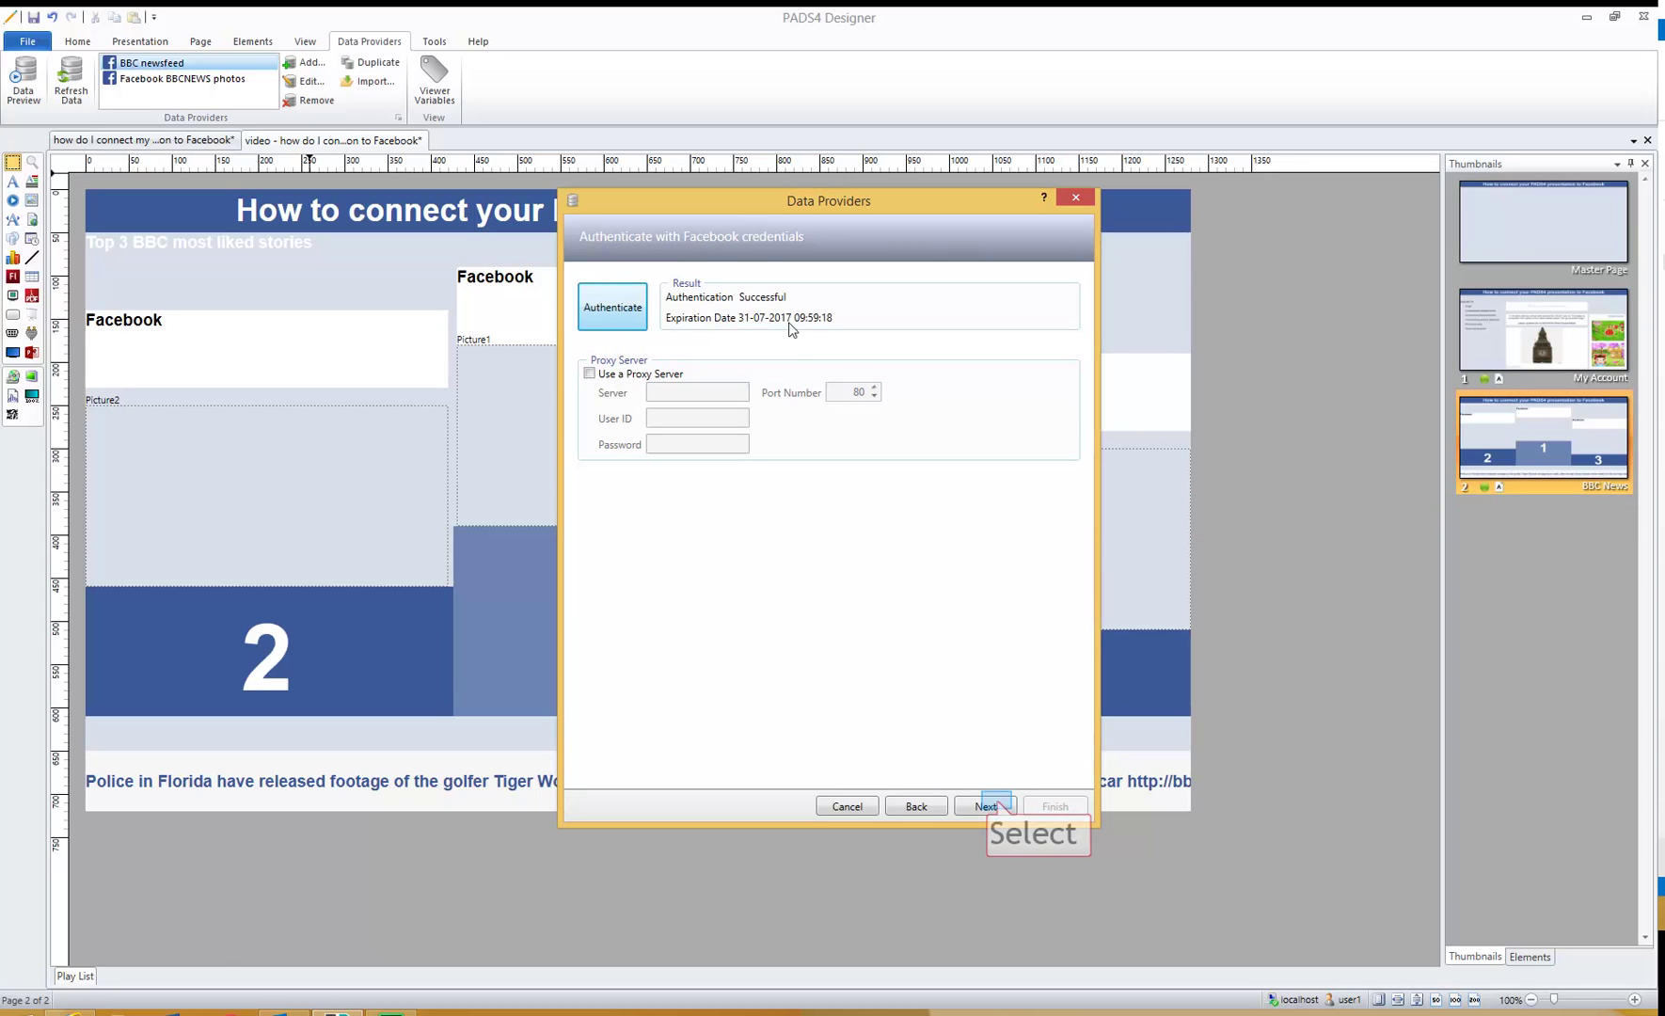
left_click(995, 805)
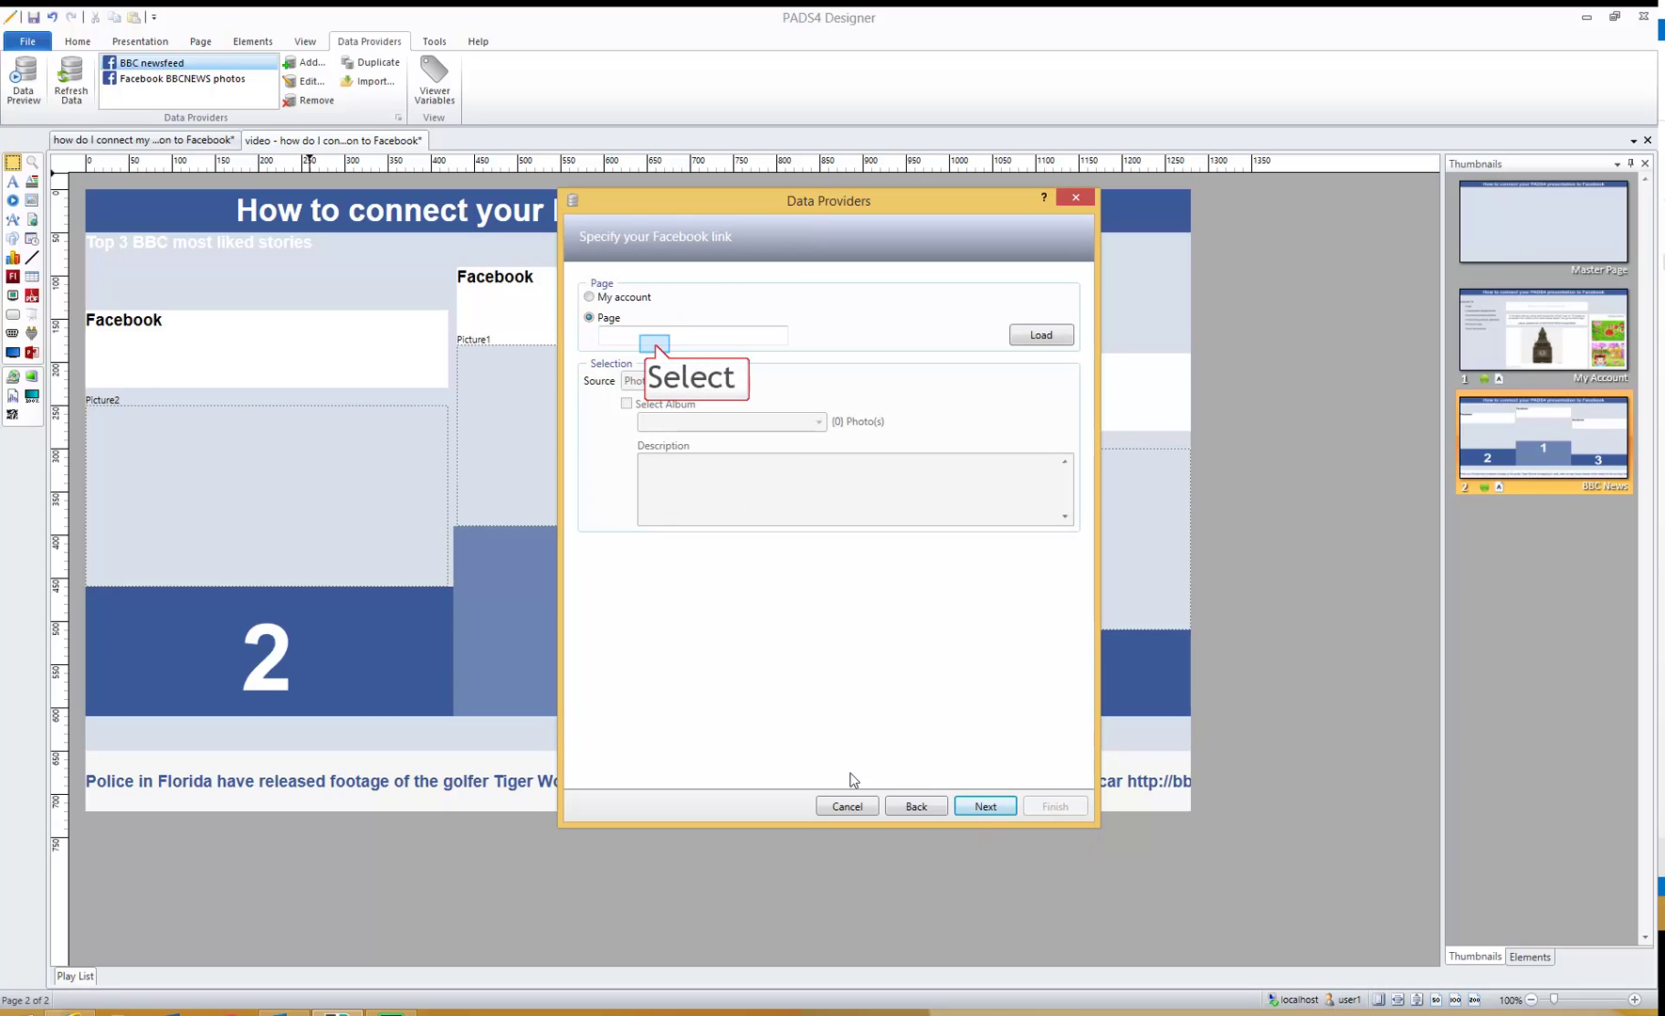
left_click(657, 339)
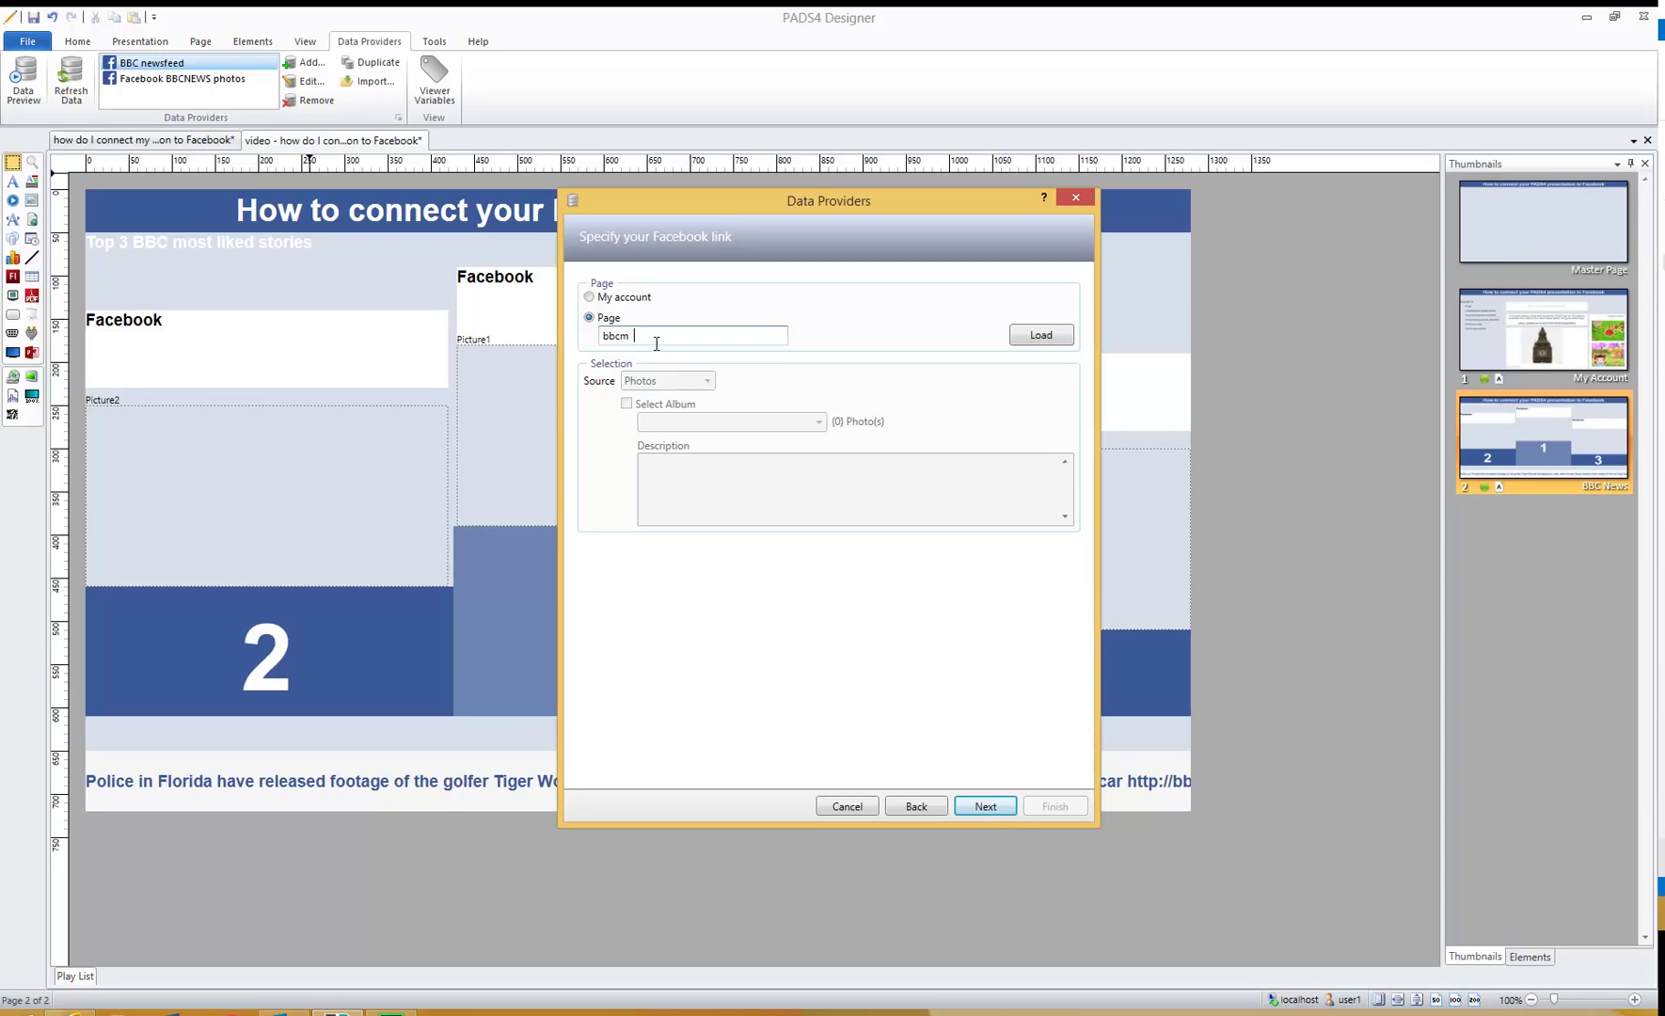
type("bbcnews")
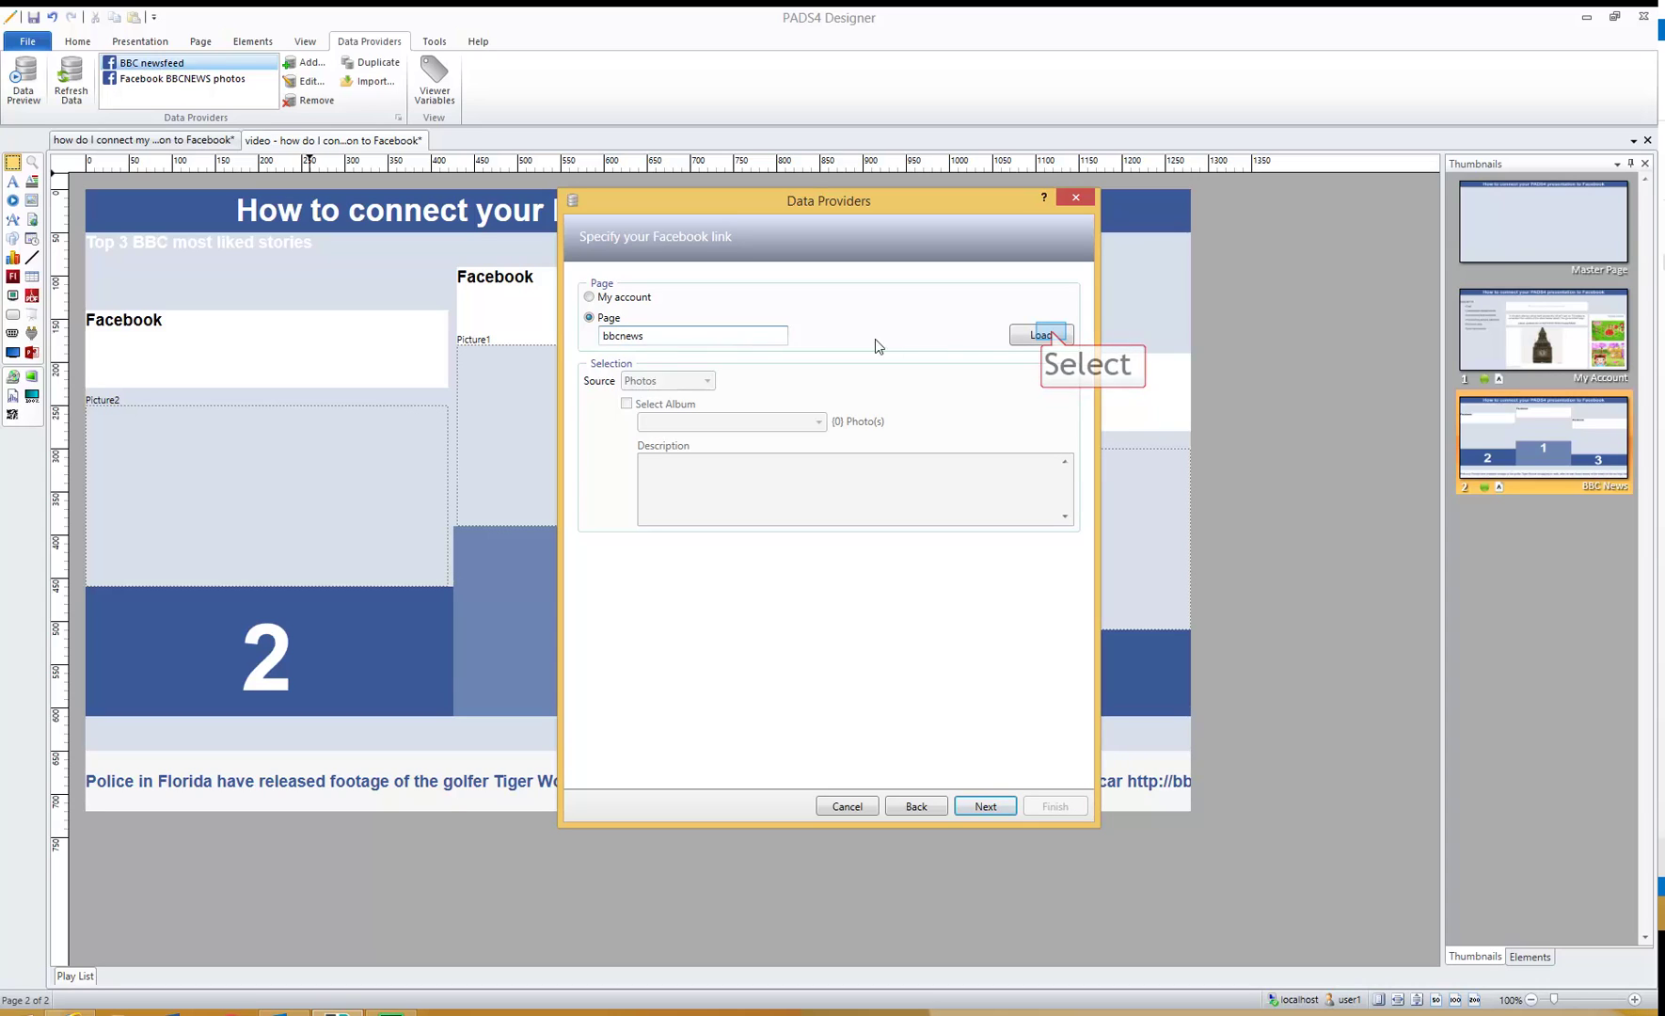
left_click(1035, 335)
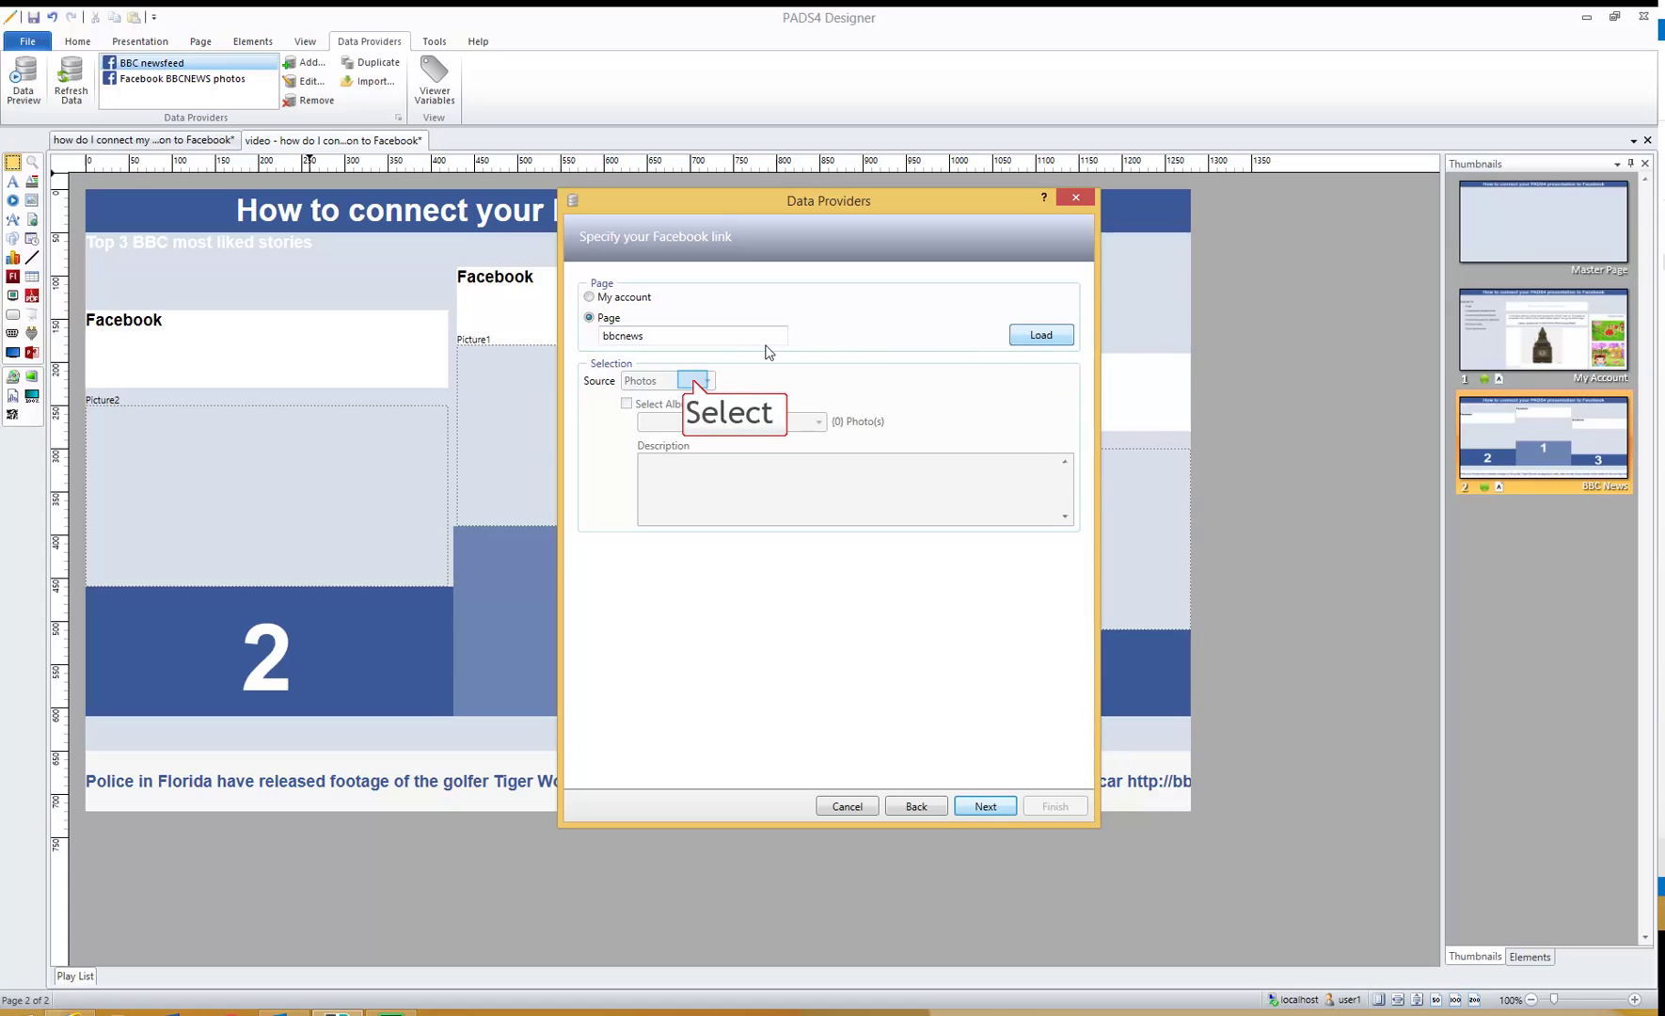
left_click(688, 385)
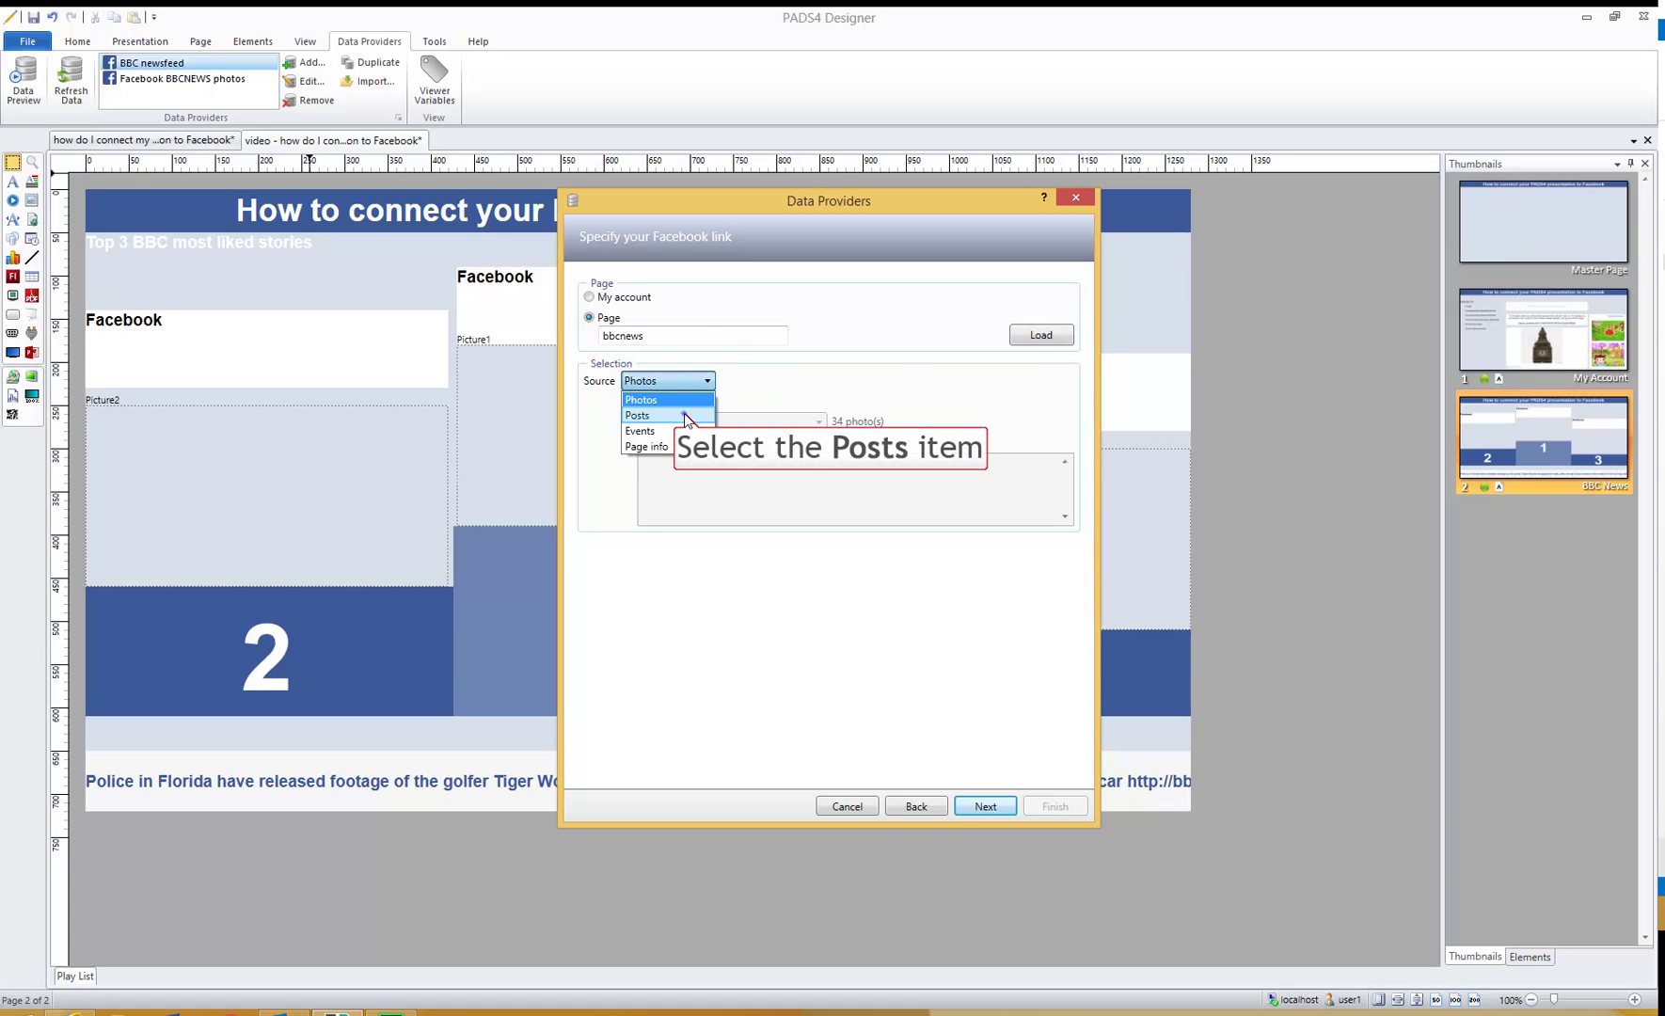
left_click(684, 416)
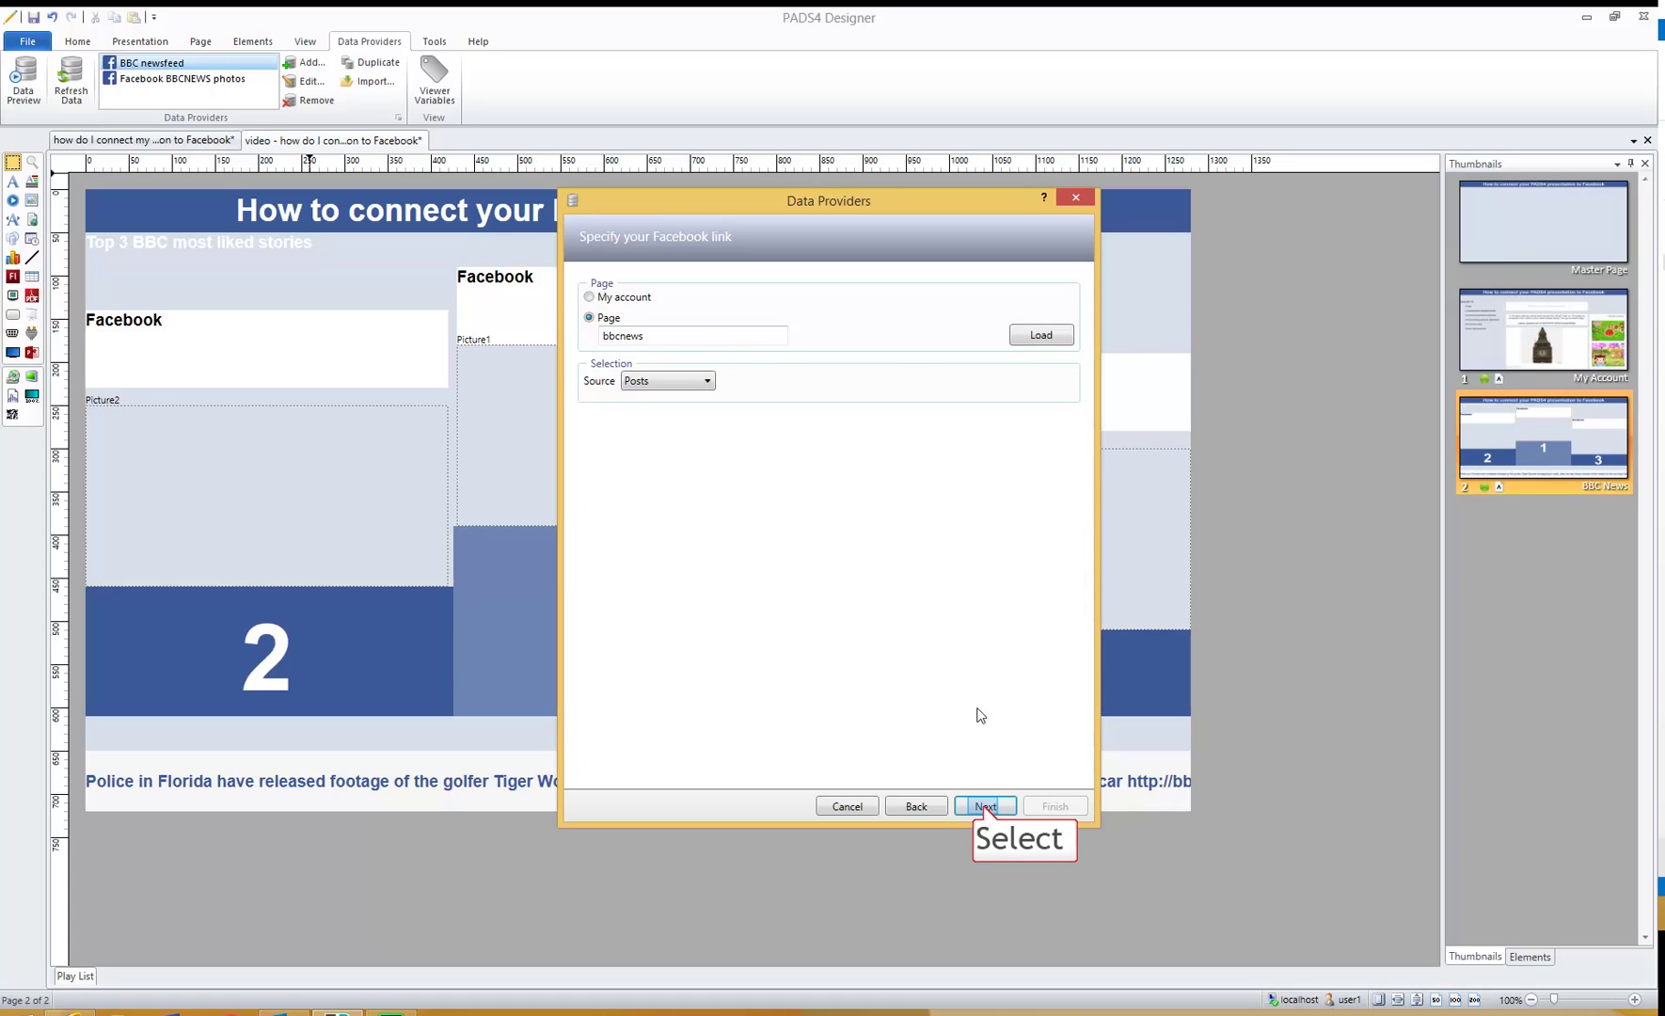
left_click(983, 806)
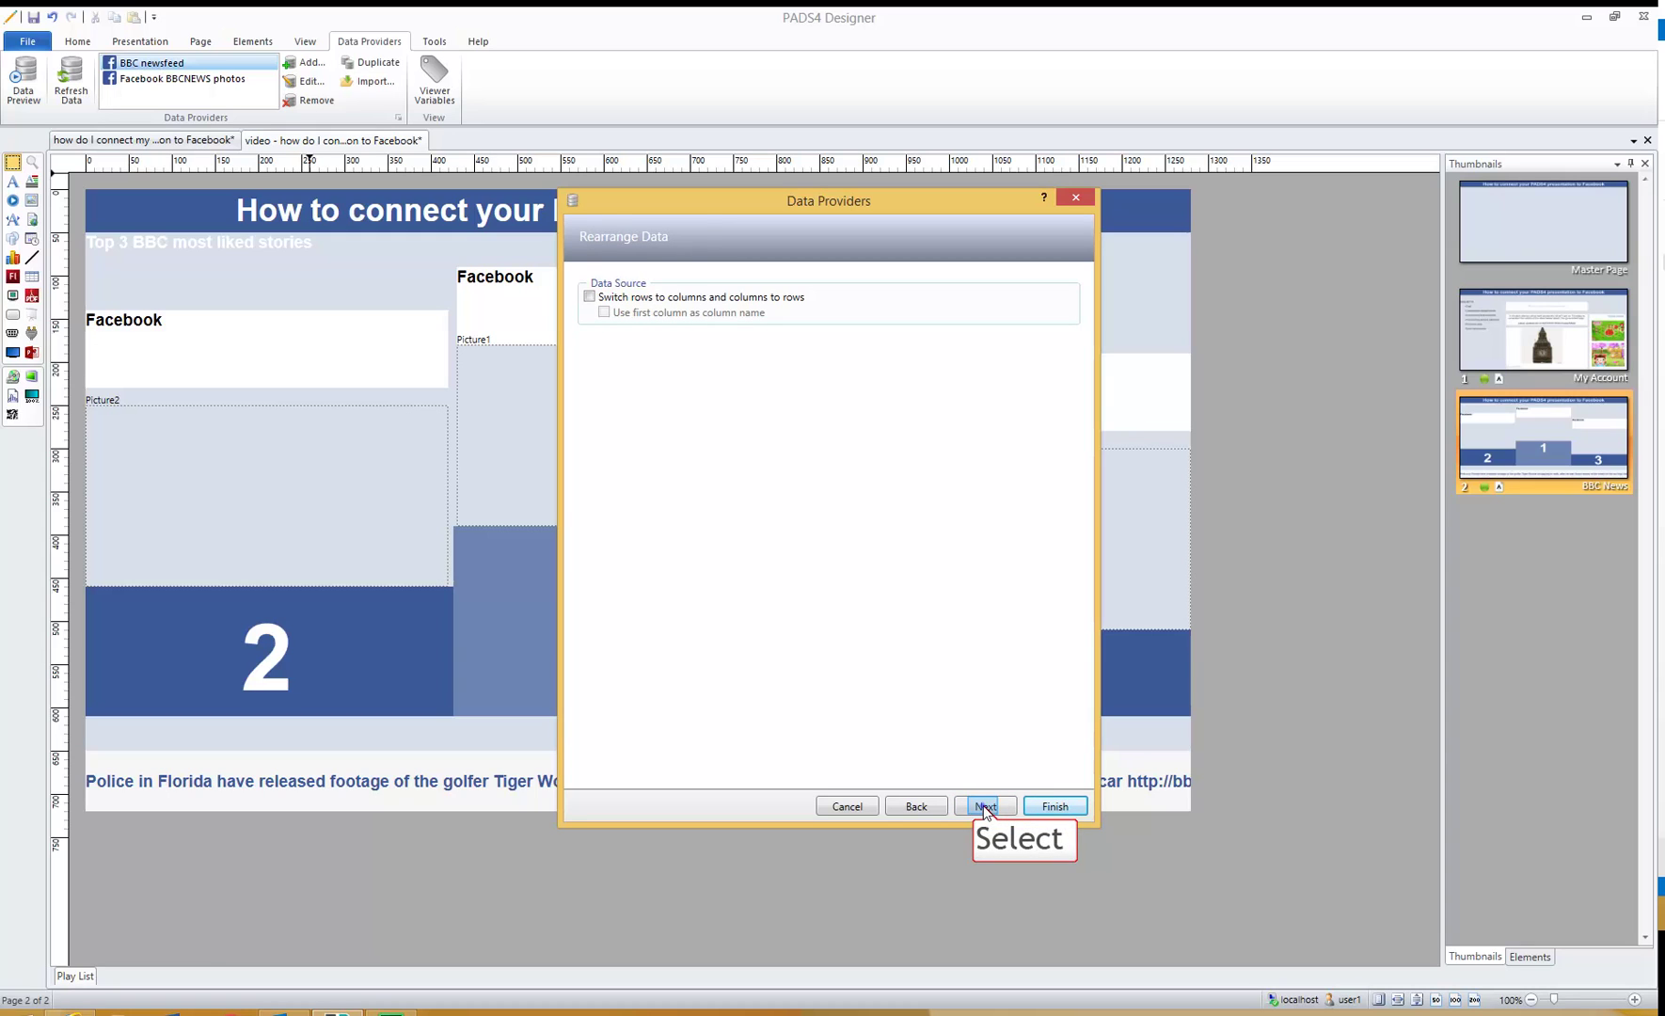
- Enable Sort data on Likes, descending, and finish the BBC top 3 posts provider
left_click(983, 806)
left_click(983, 806)
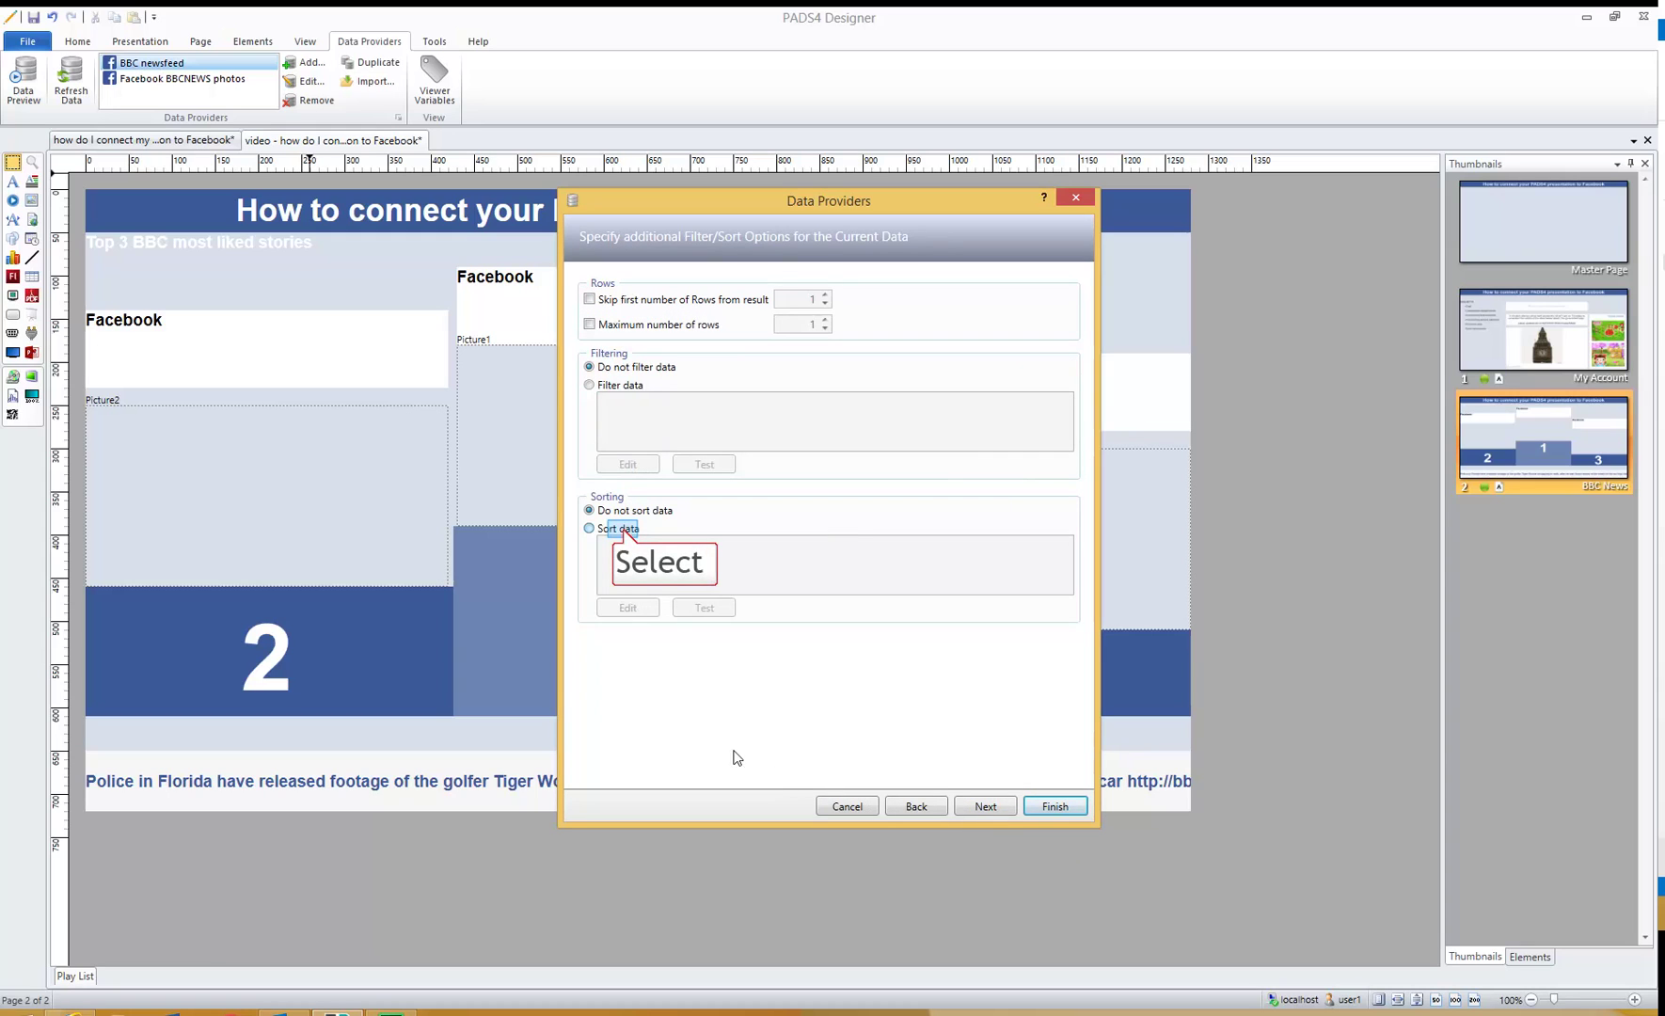
left_click(623, 528)
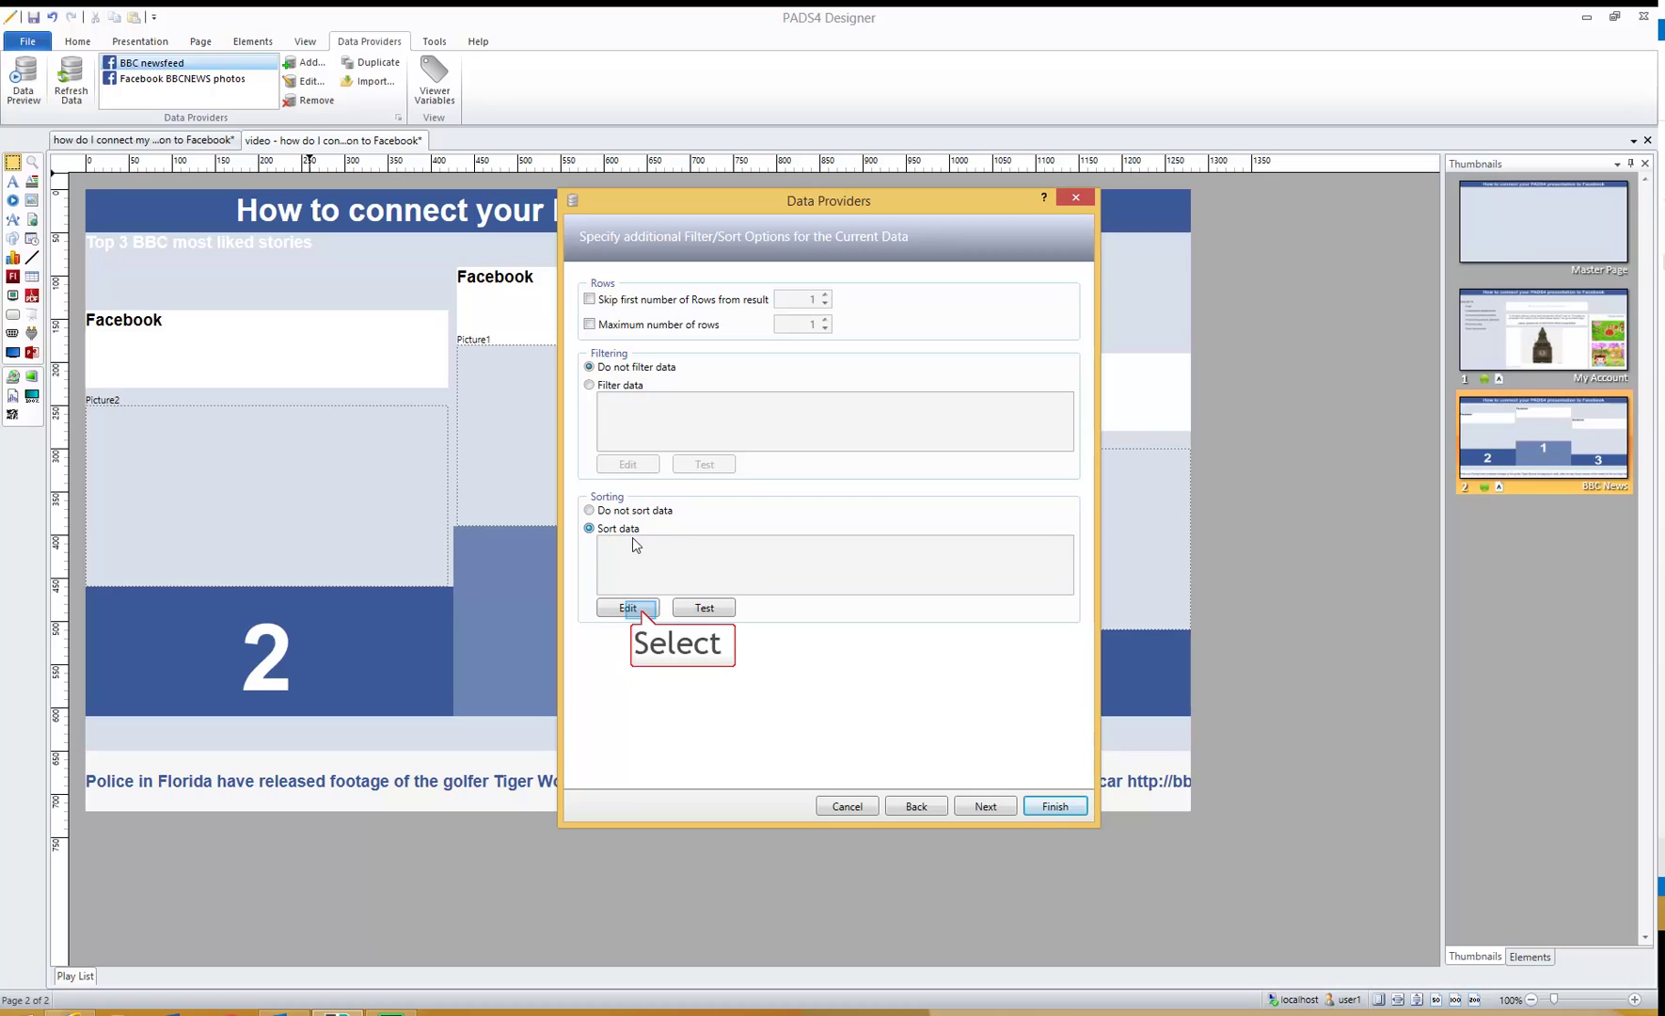
left_click(642, 609)
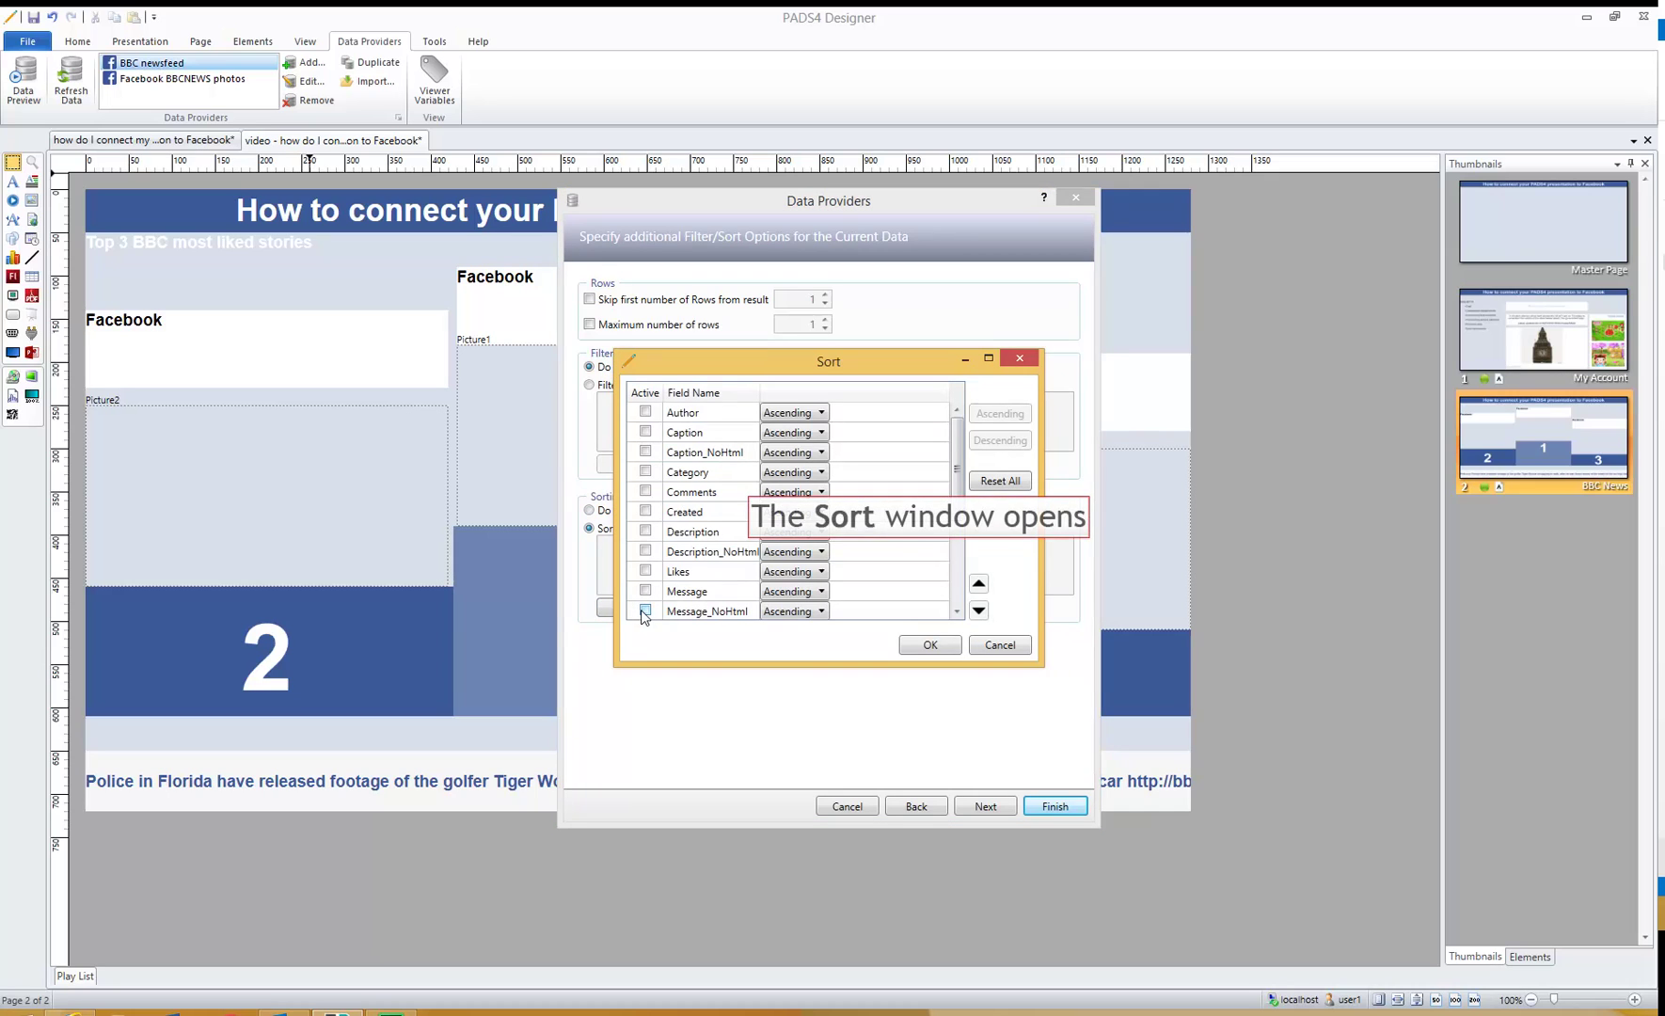
left_click(645, 571)
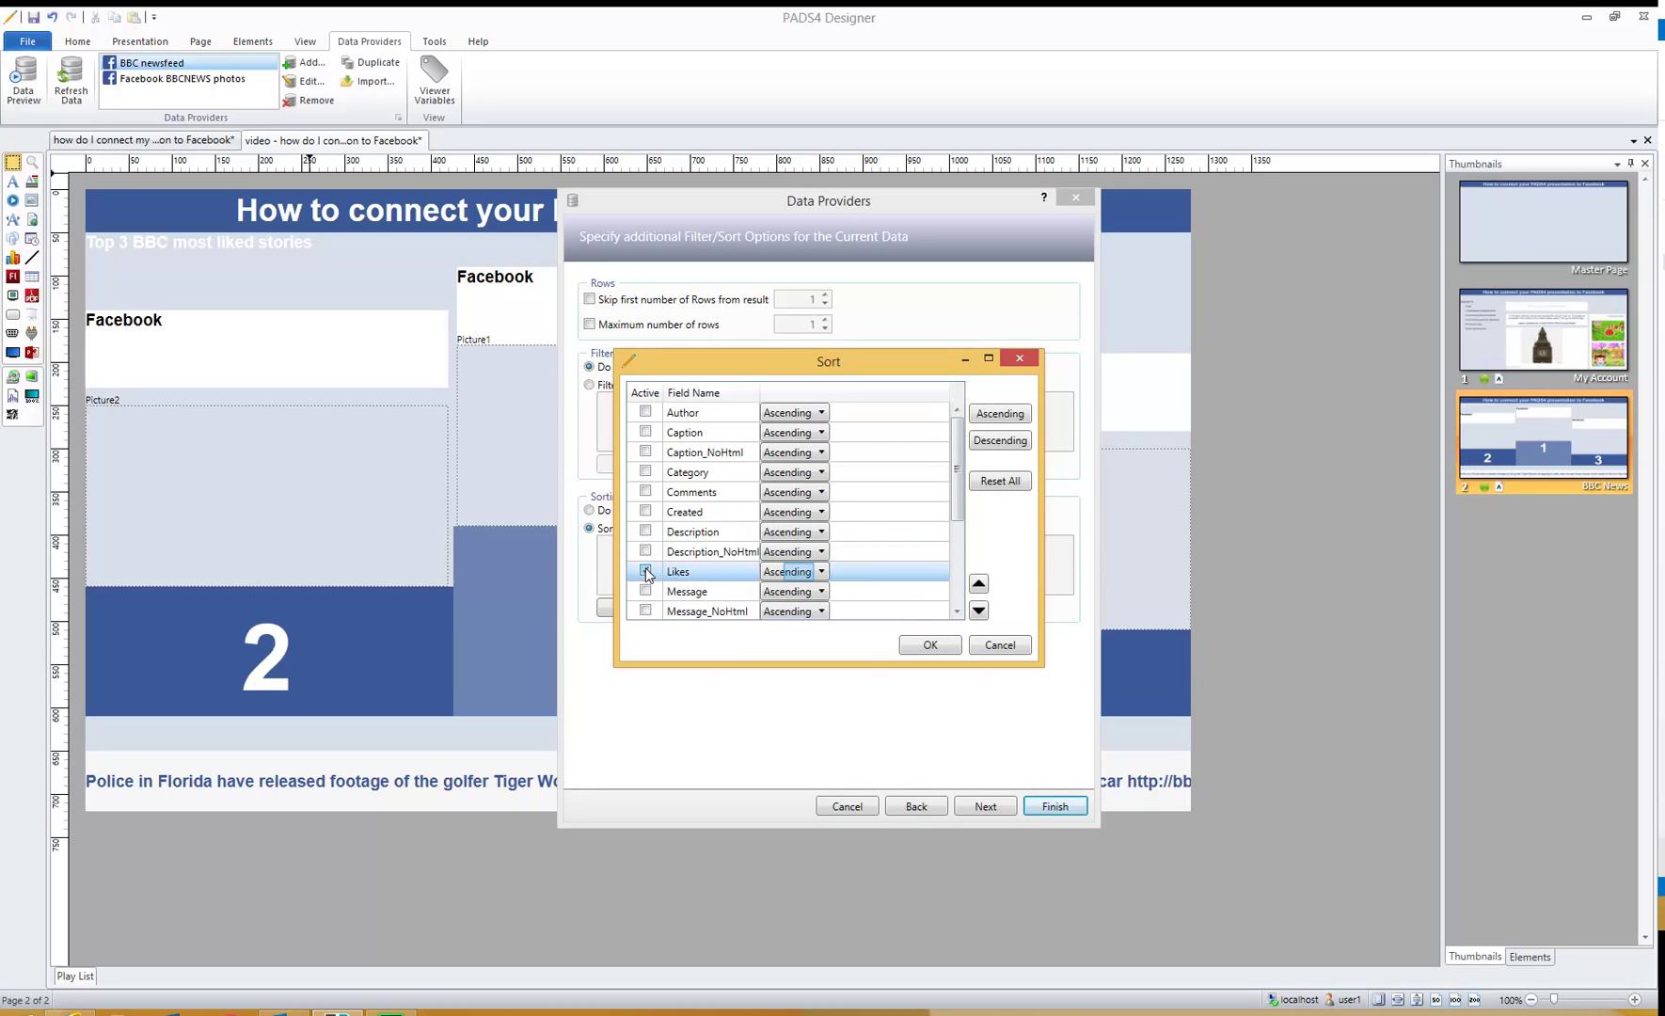
left_click(801, 574)
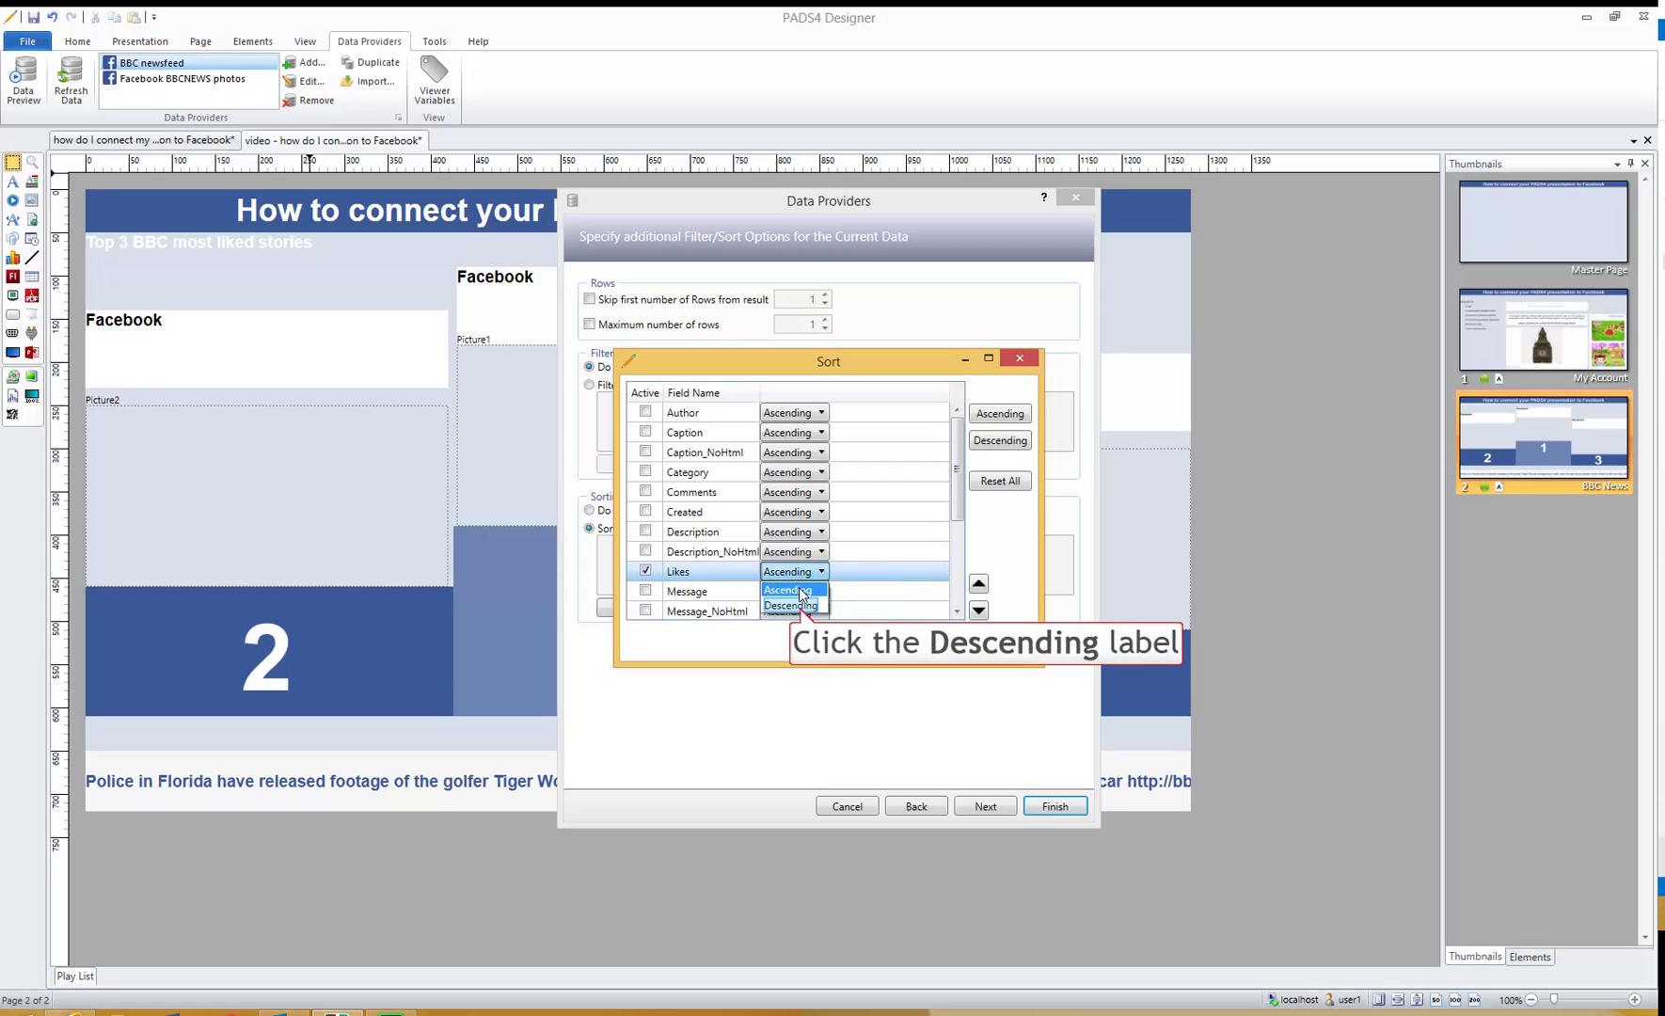
left_click(800, 606)
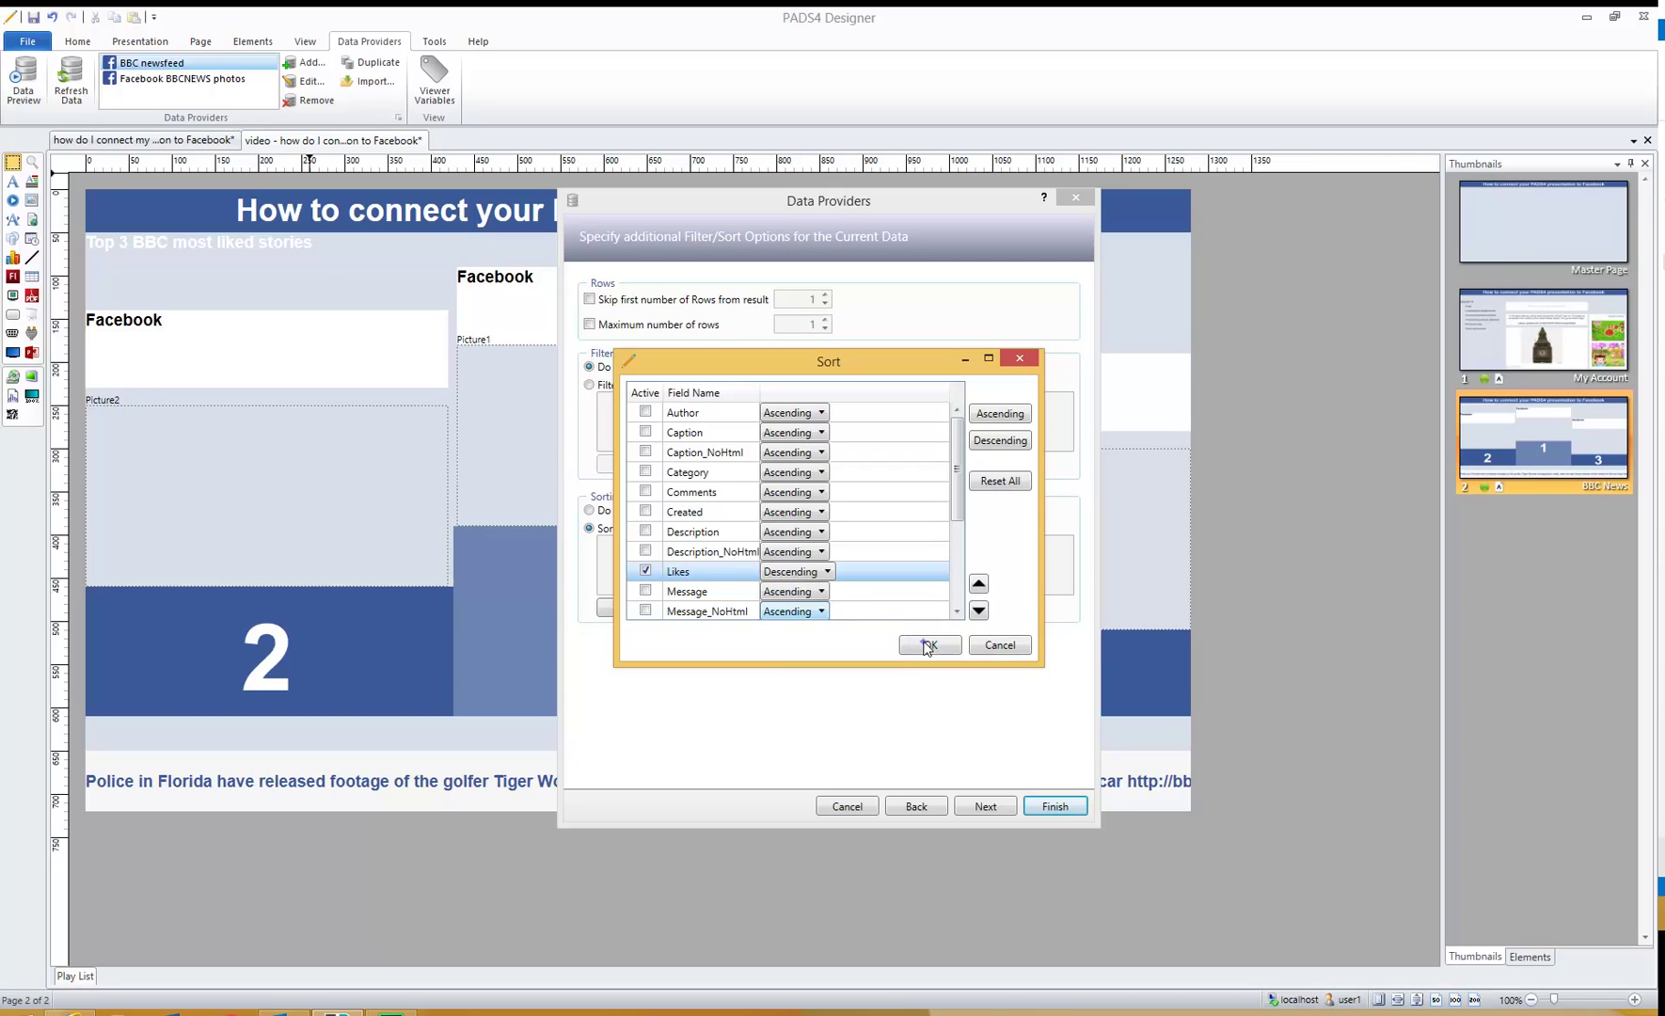
left_click(927, 645)
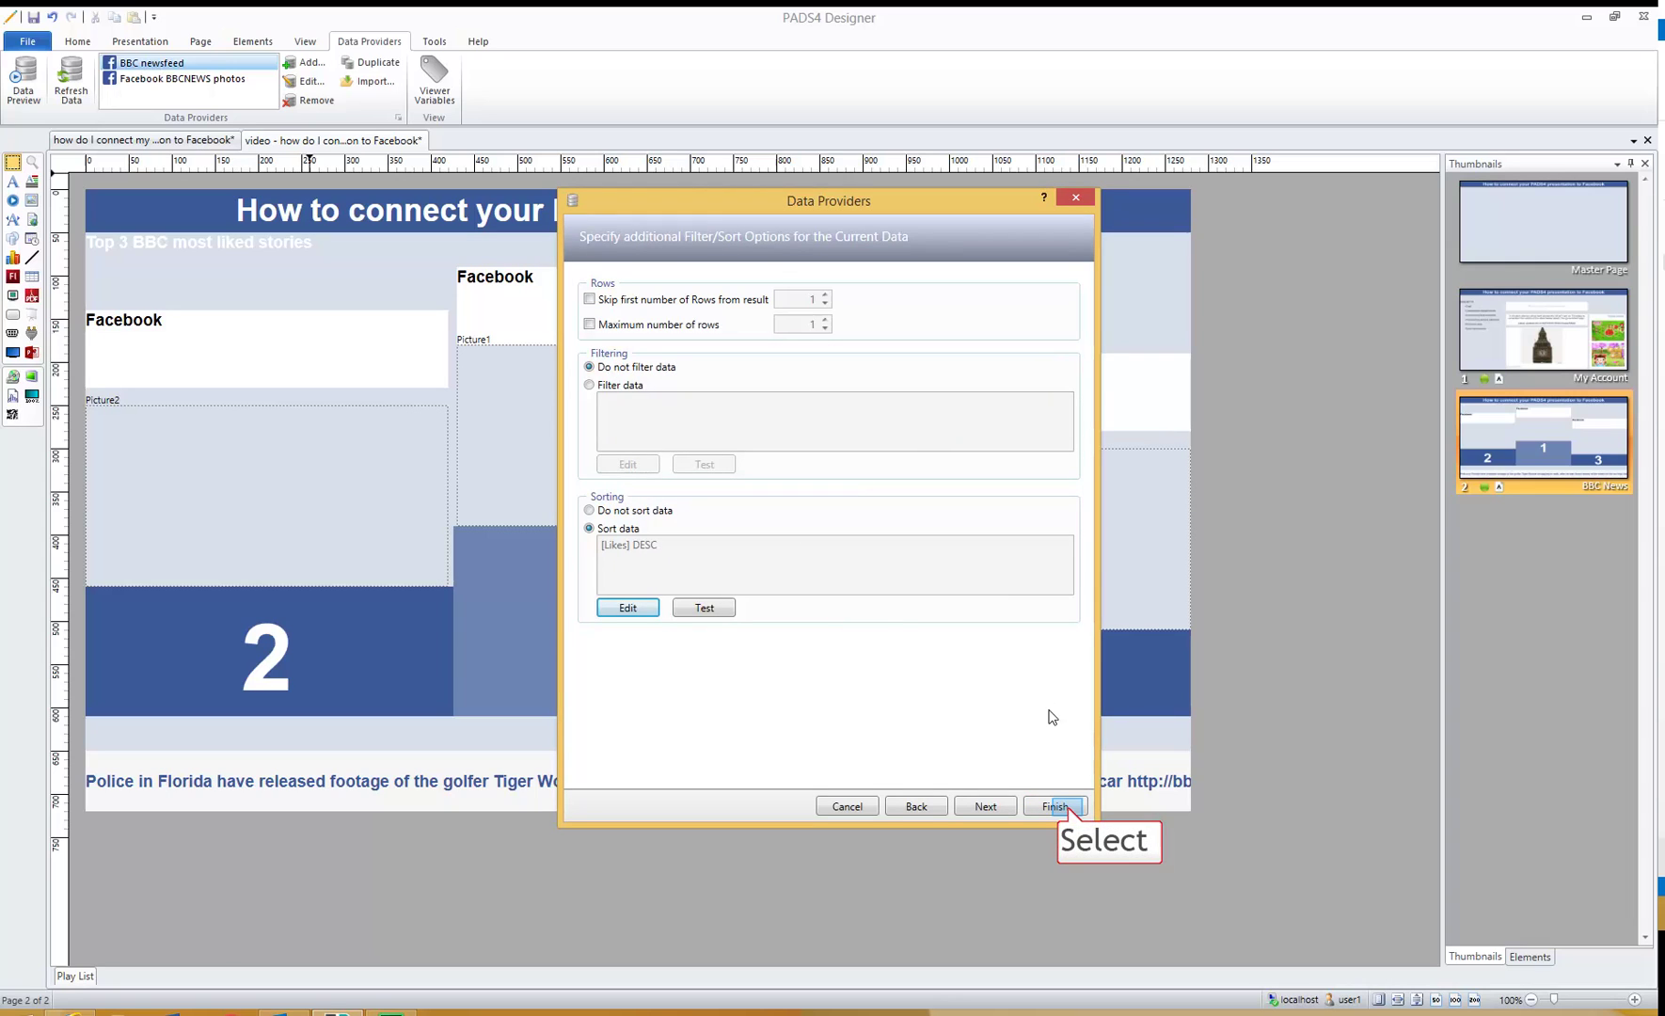
left_click(1057, 806)
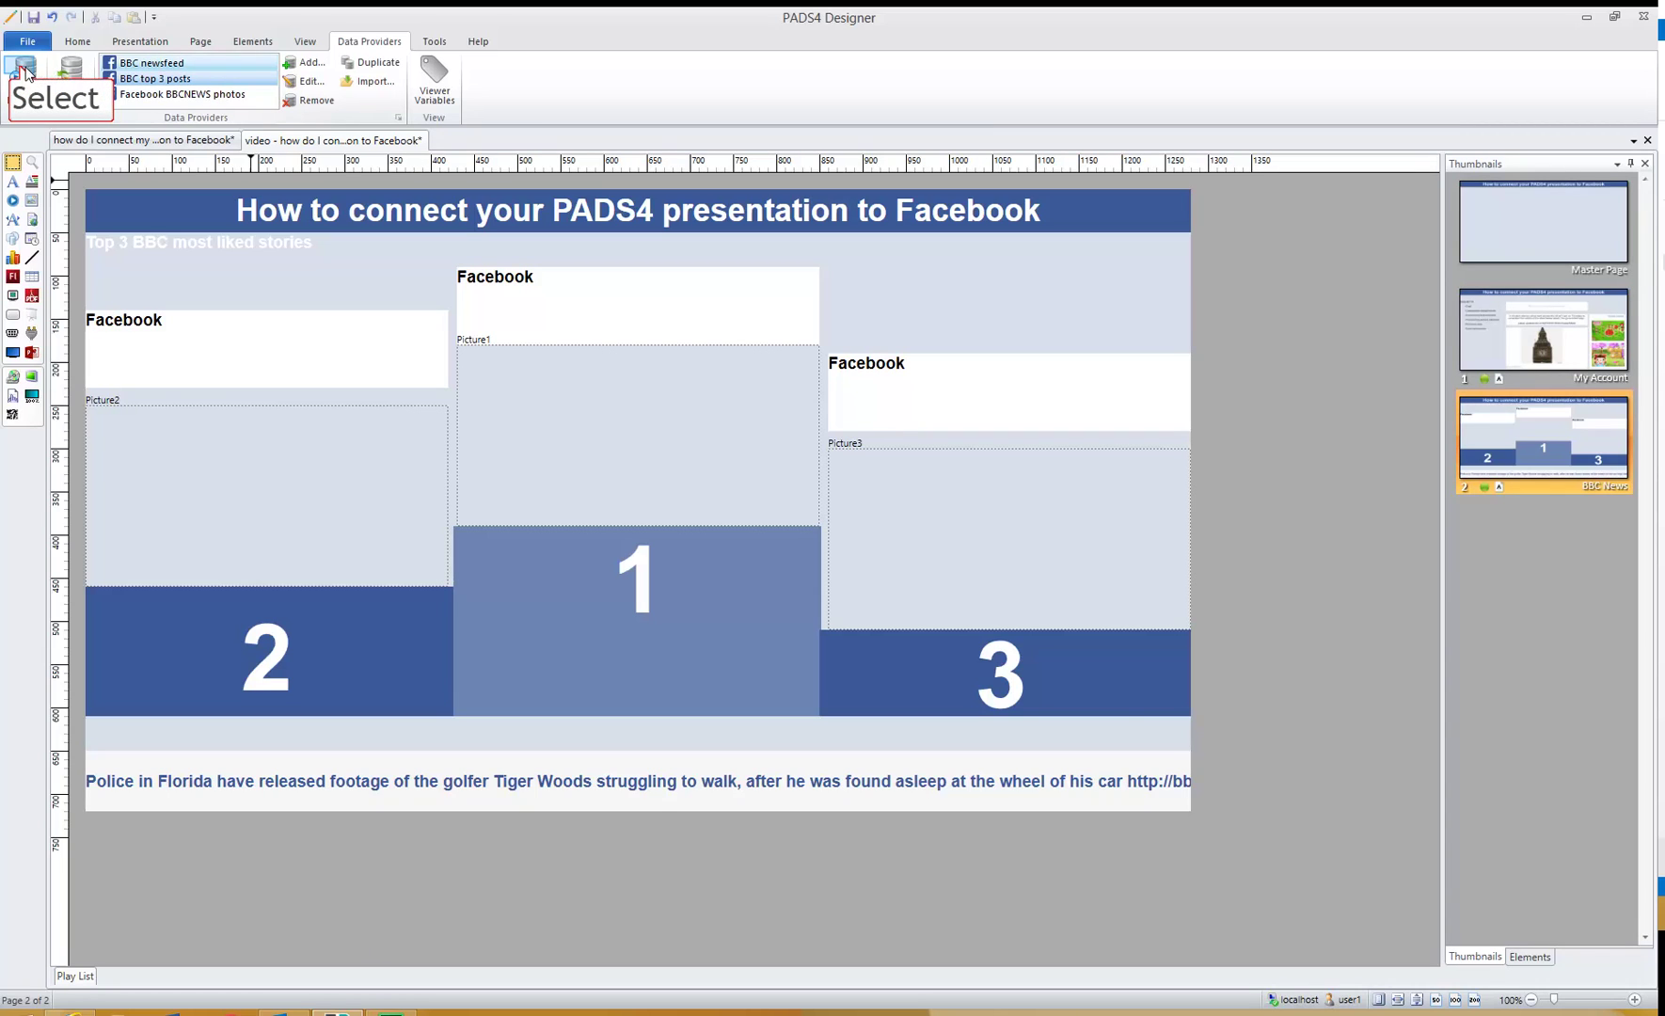
left_click(21, 72)
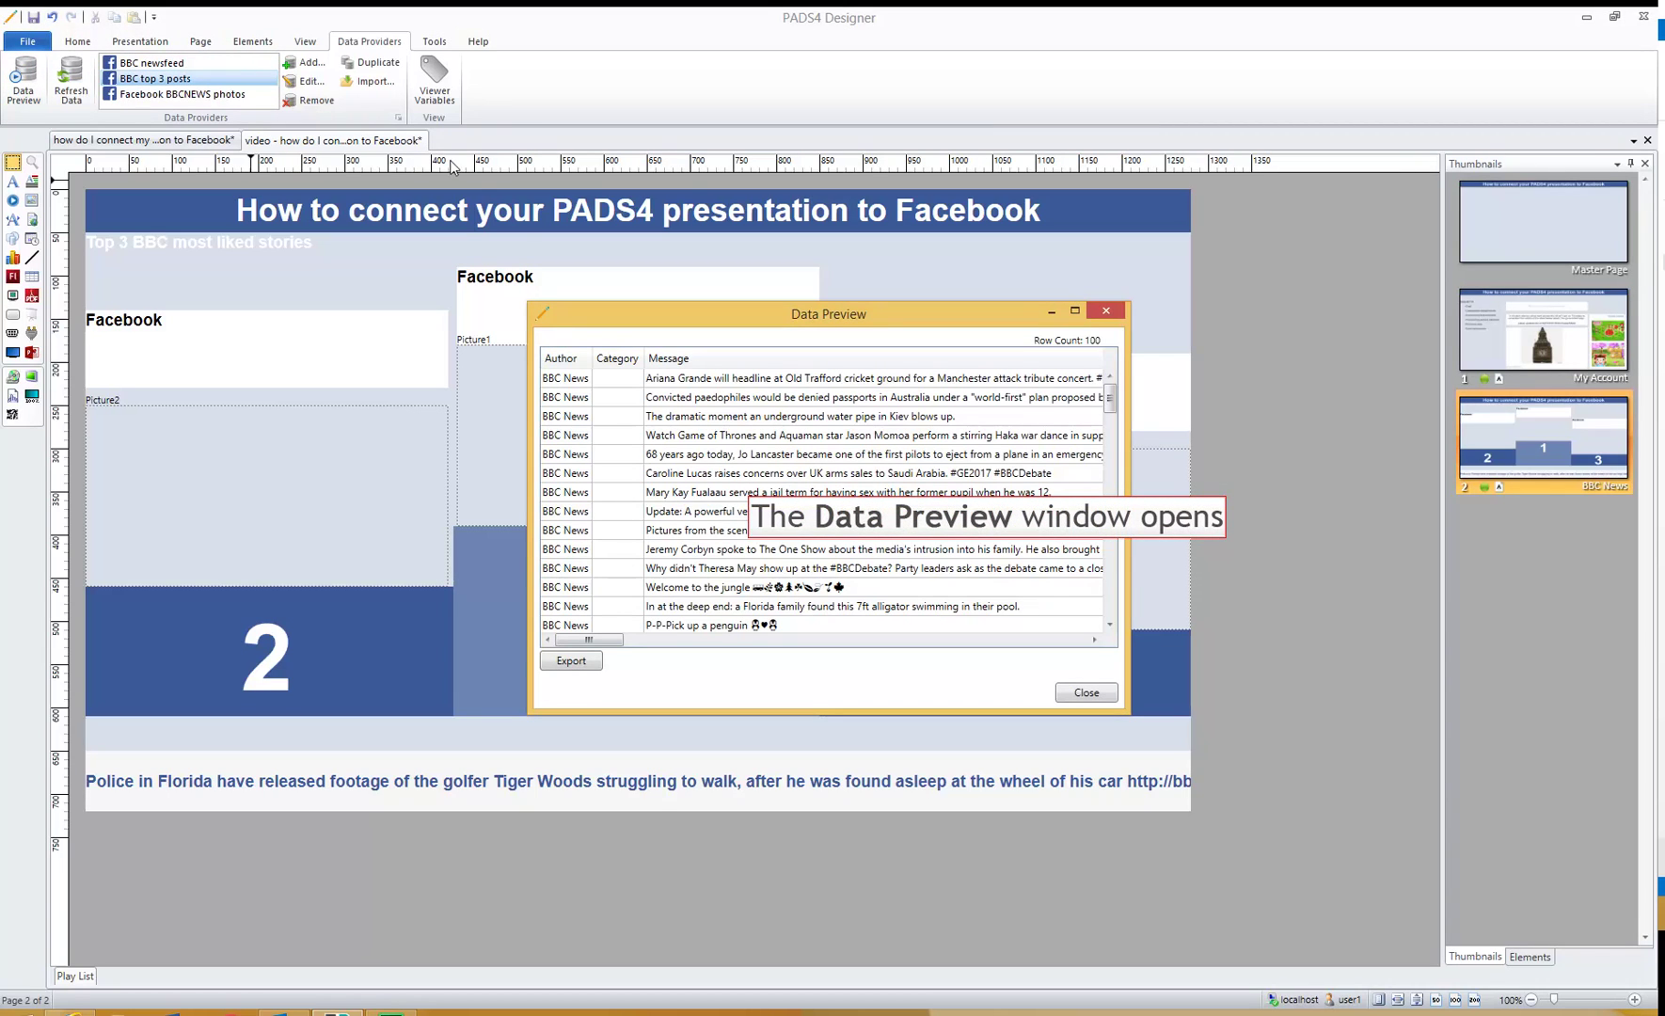
left_click(611, 383)
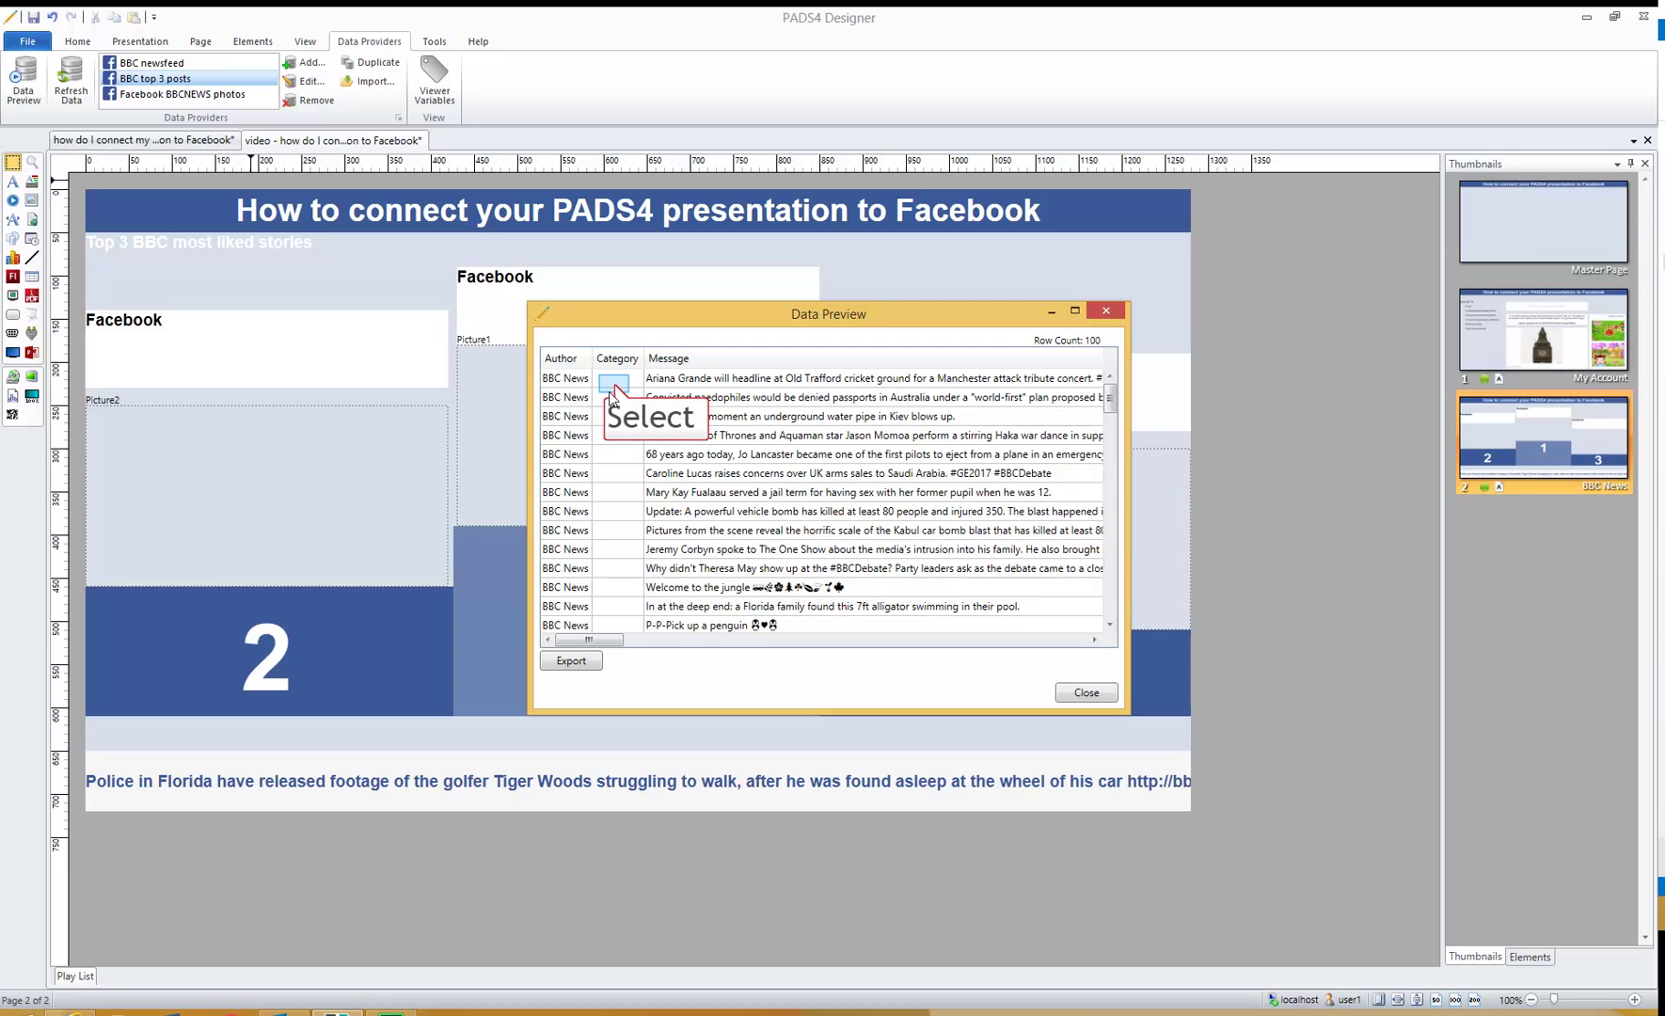
left_click_drag(603, 640, 815, 693)
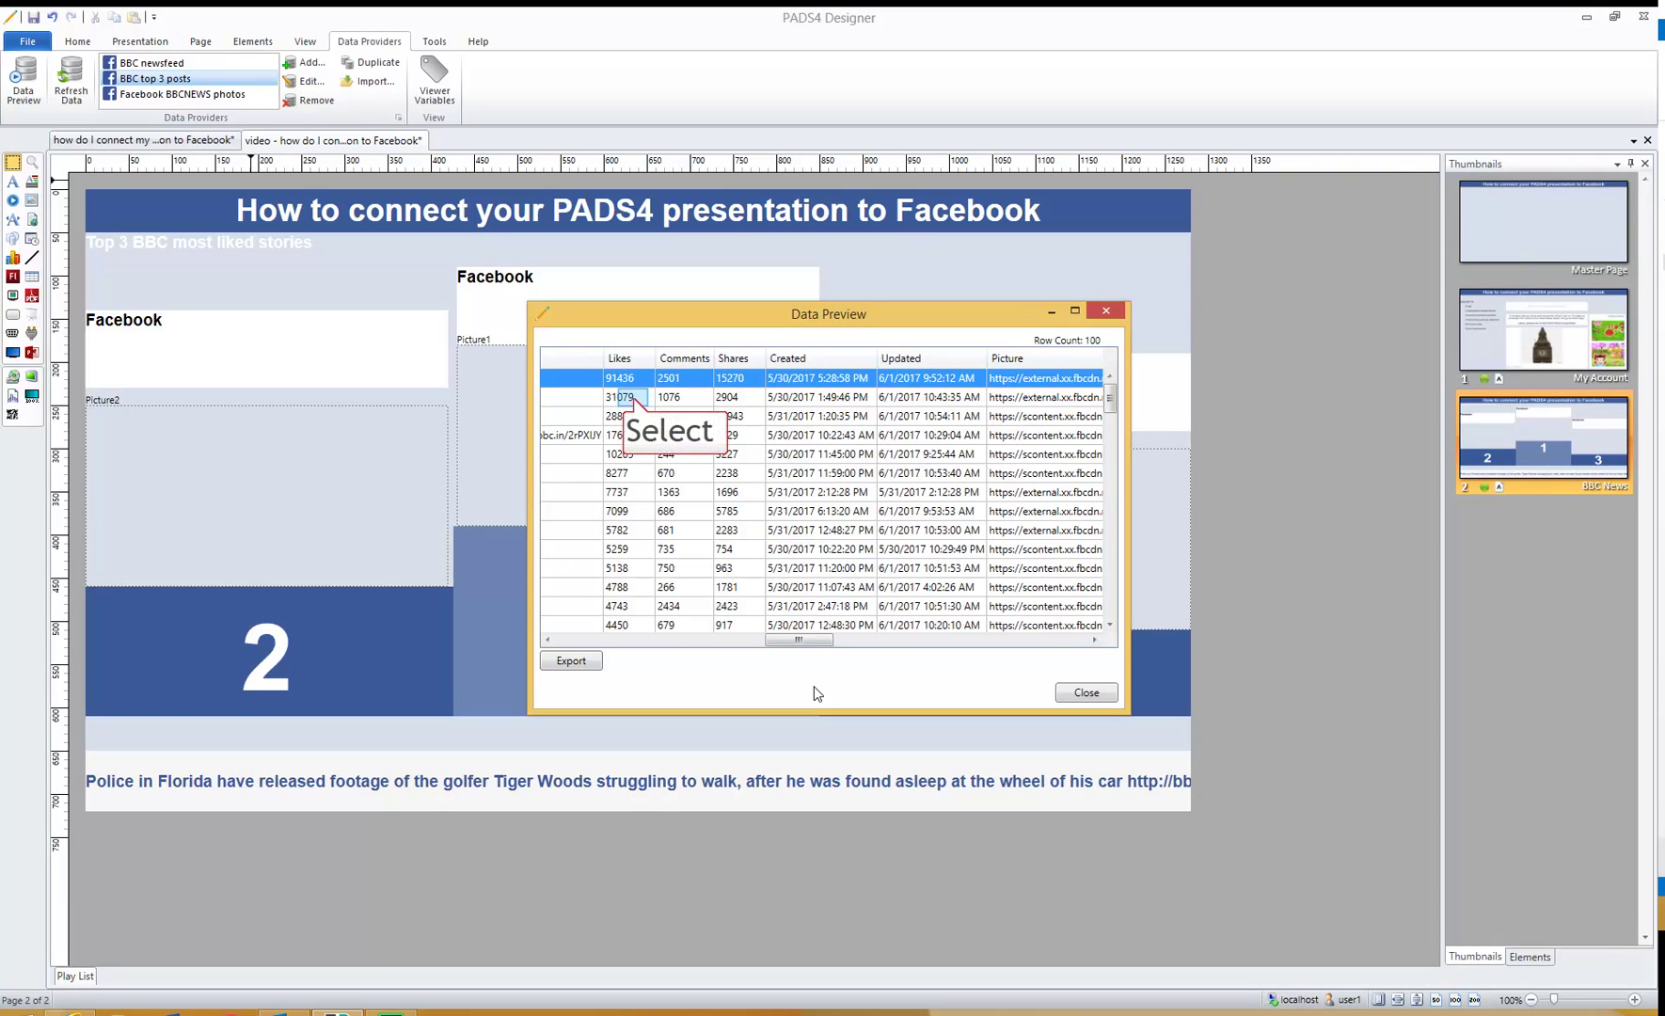
left_click(633, 400)
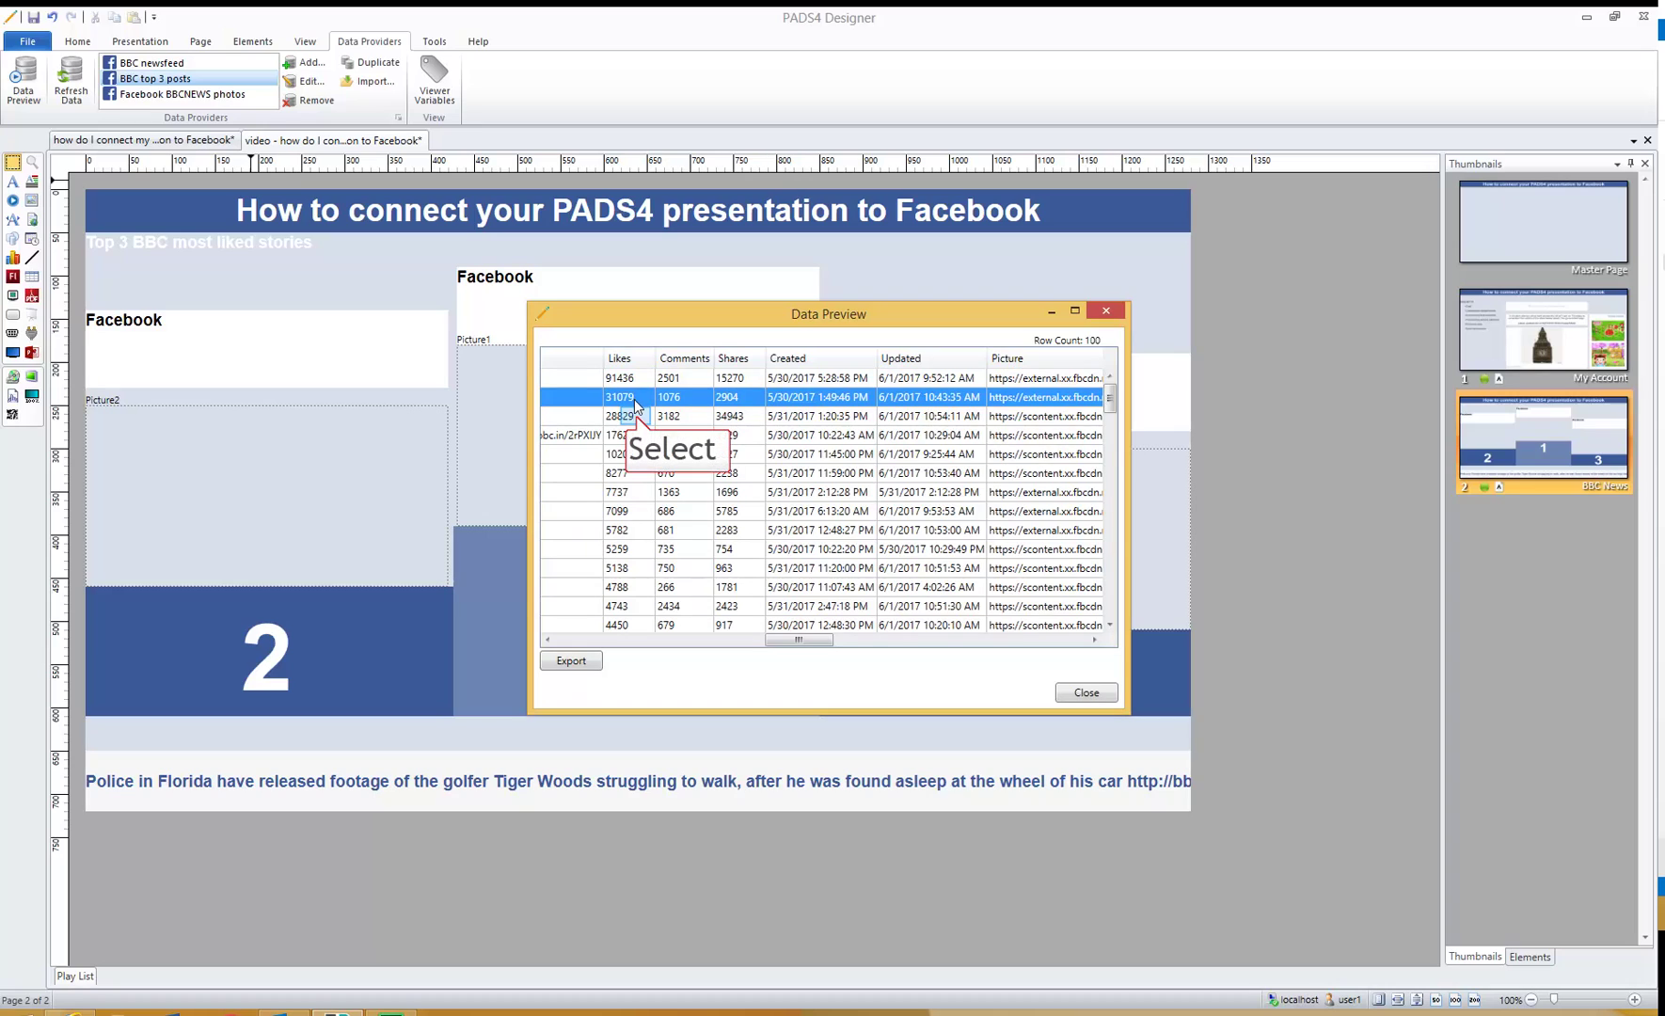
left_click(637, 417)
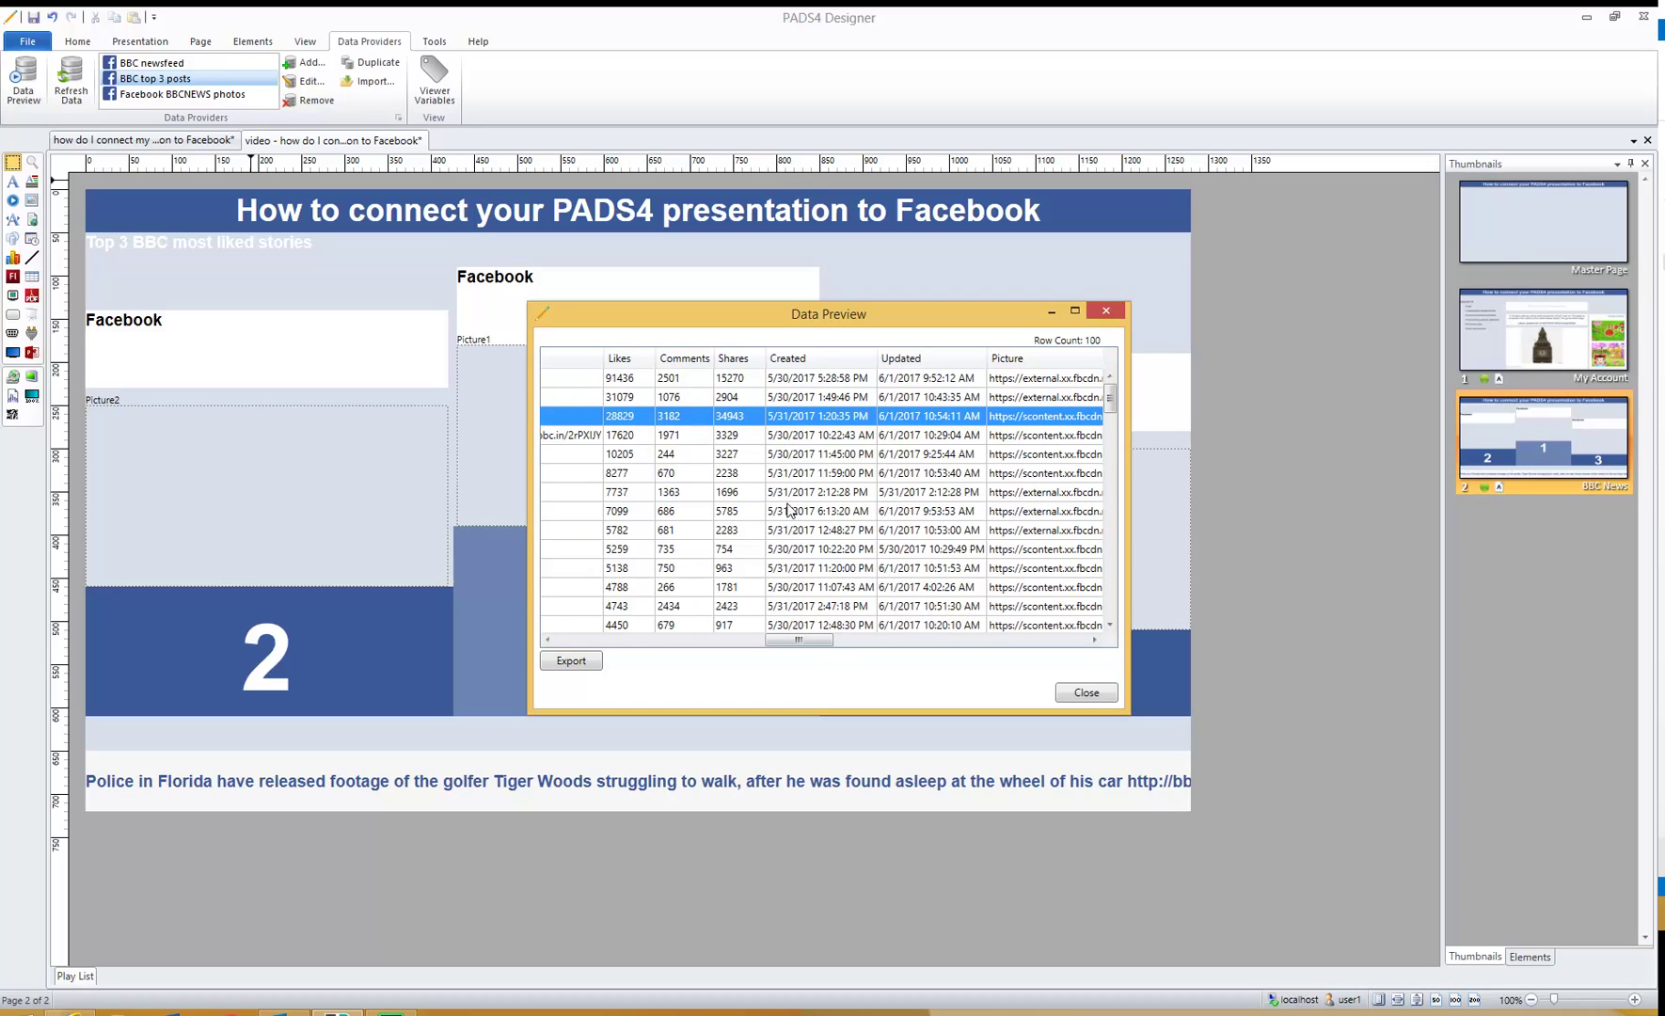
left_click_drag(815, 647, 603, 625)
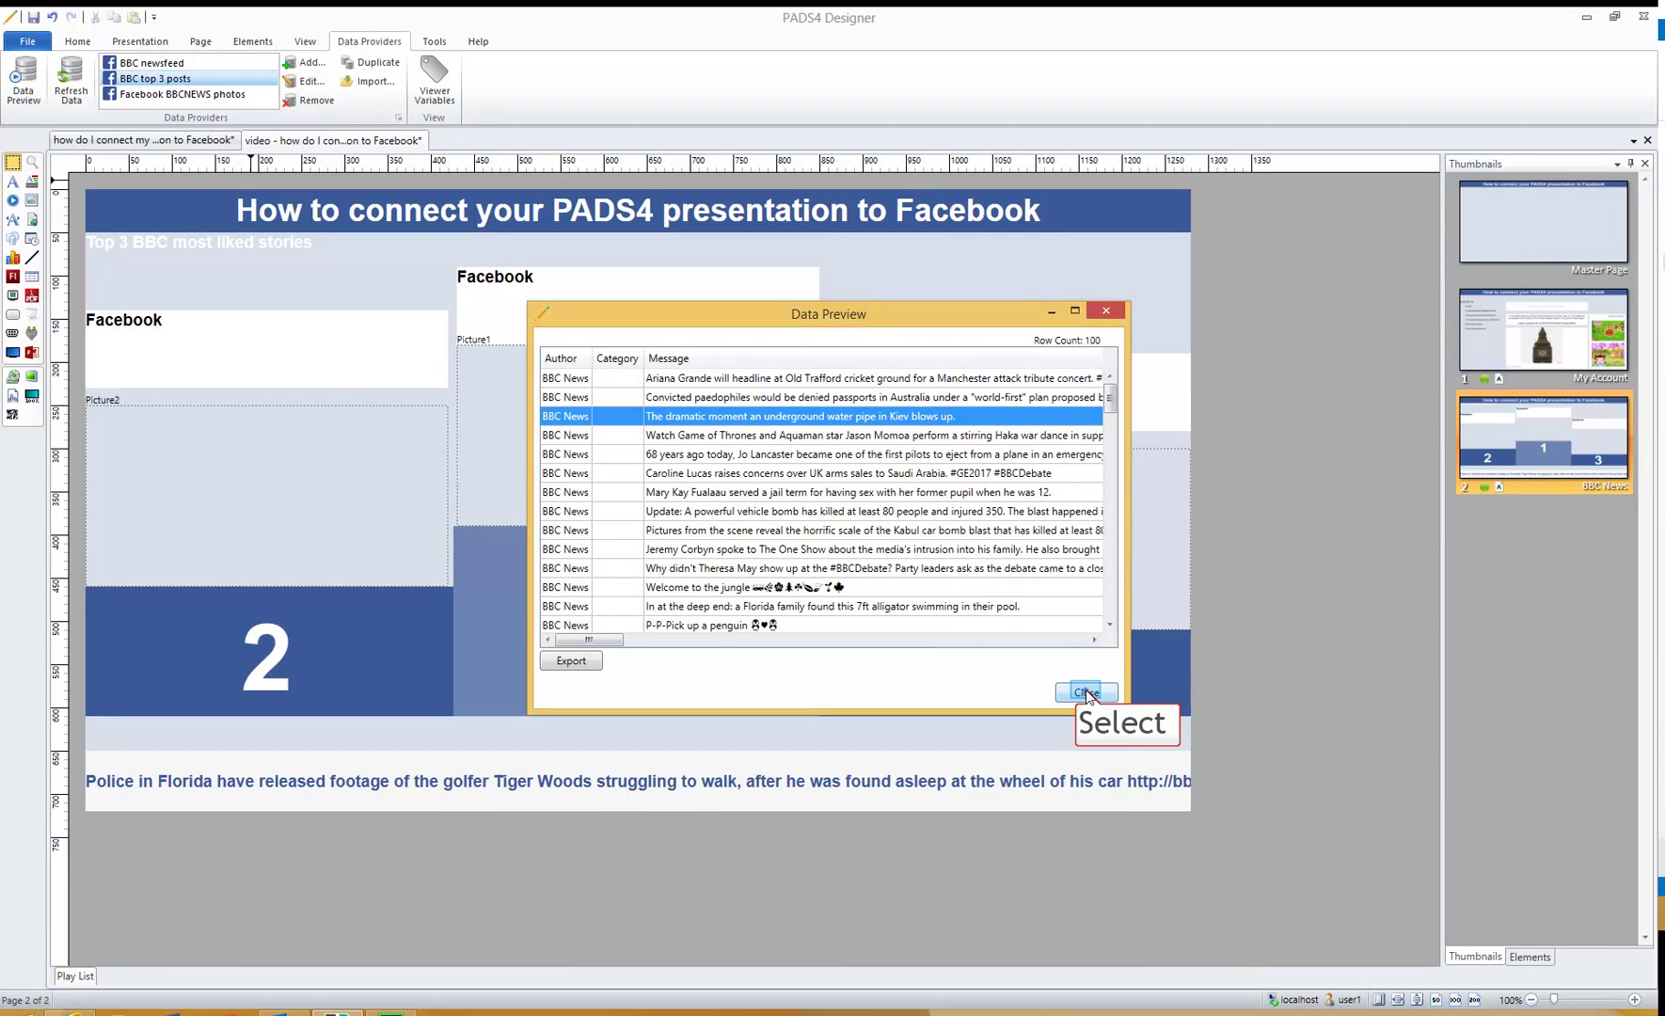
left_click(1086, 692)
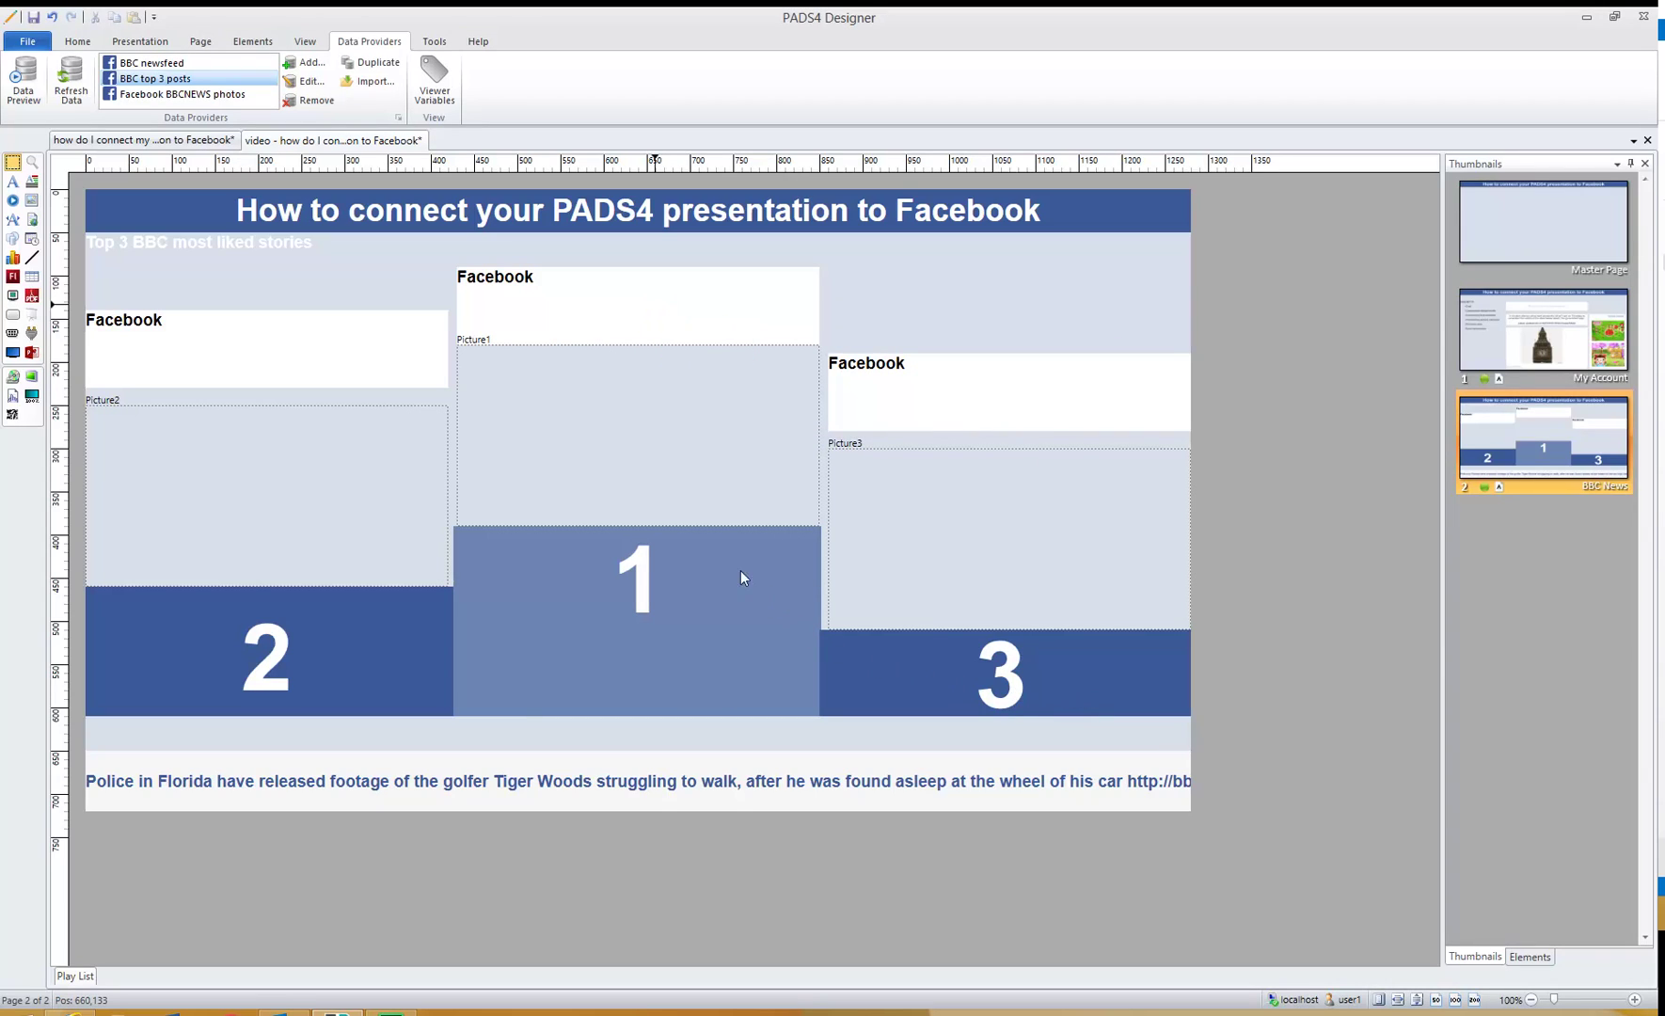
left_click(658, 310)
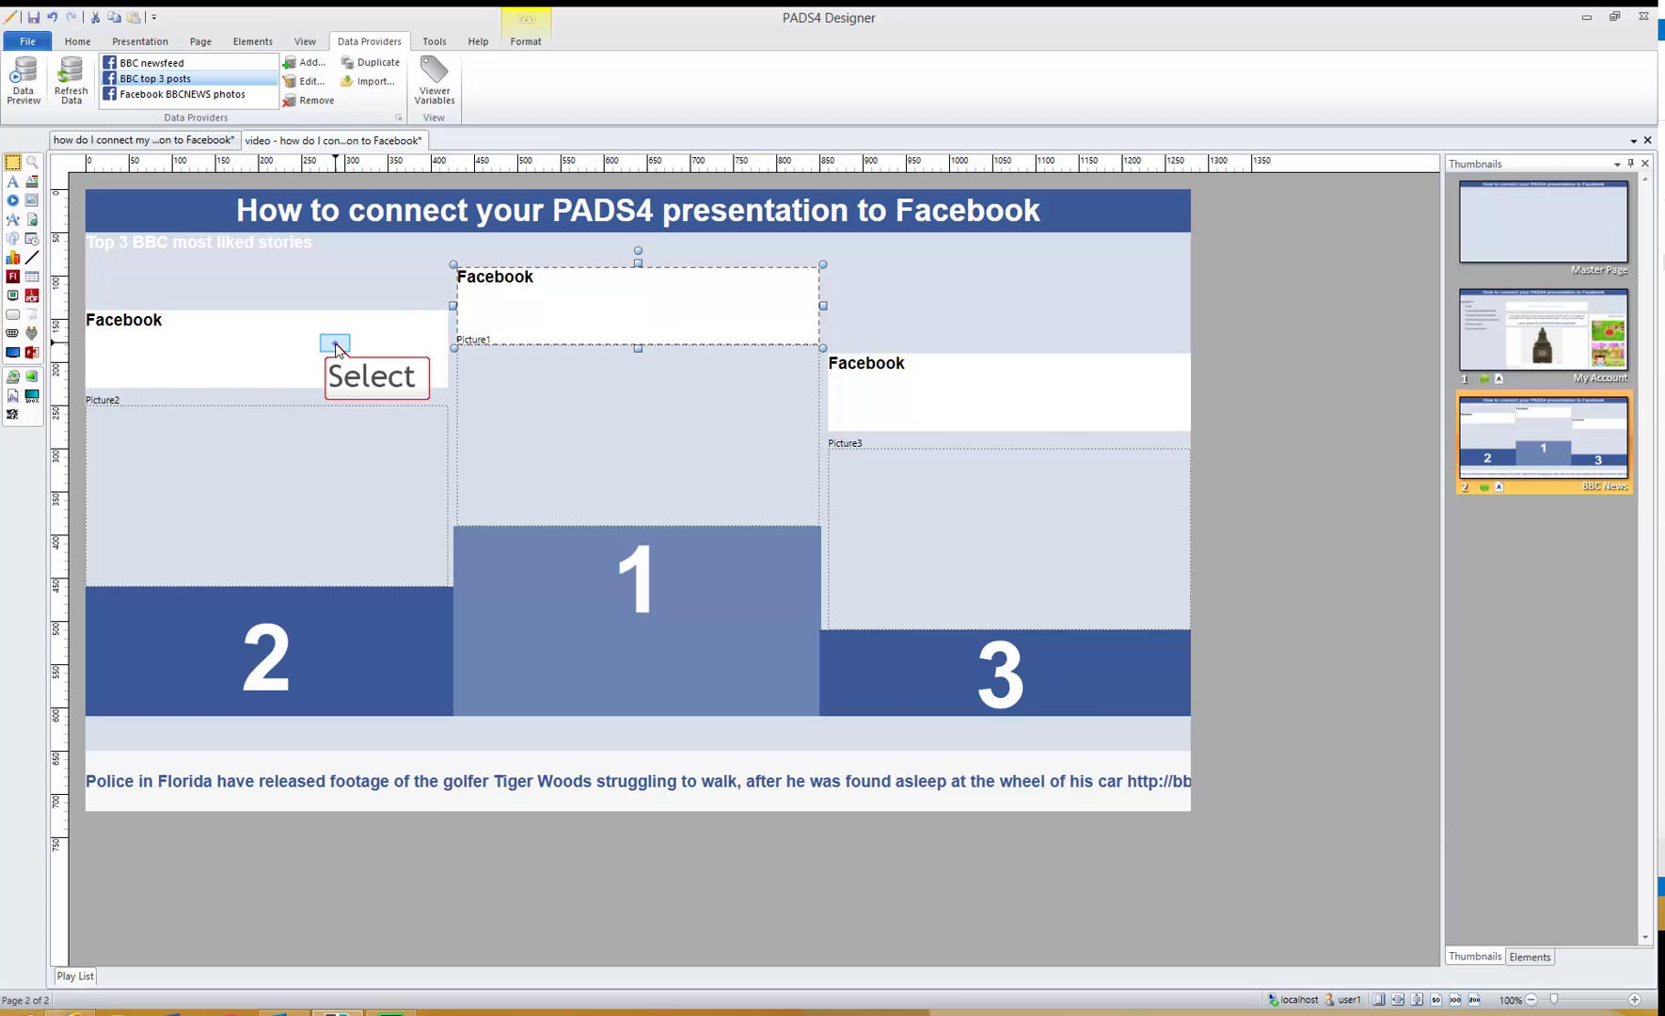
left_click(941, 403)
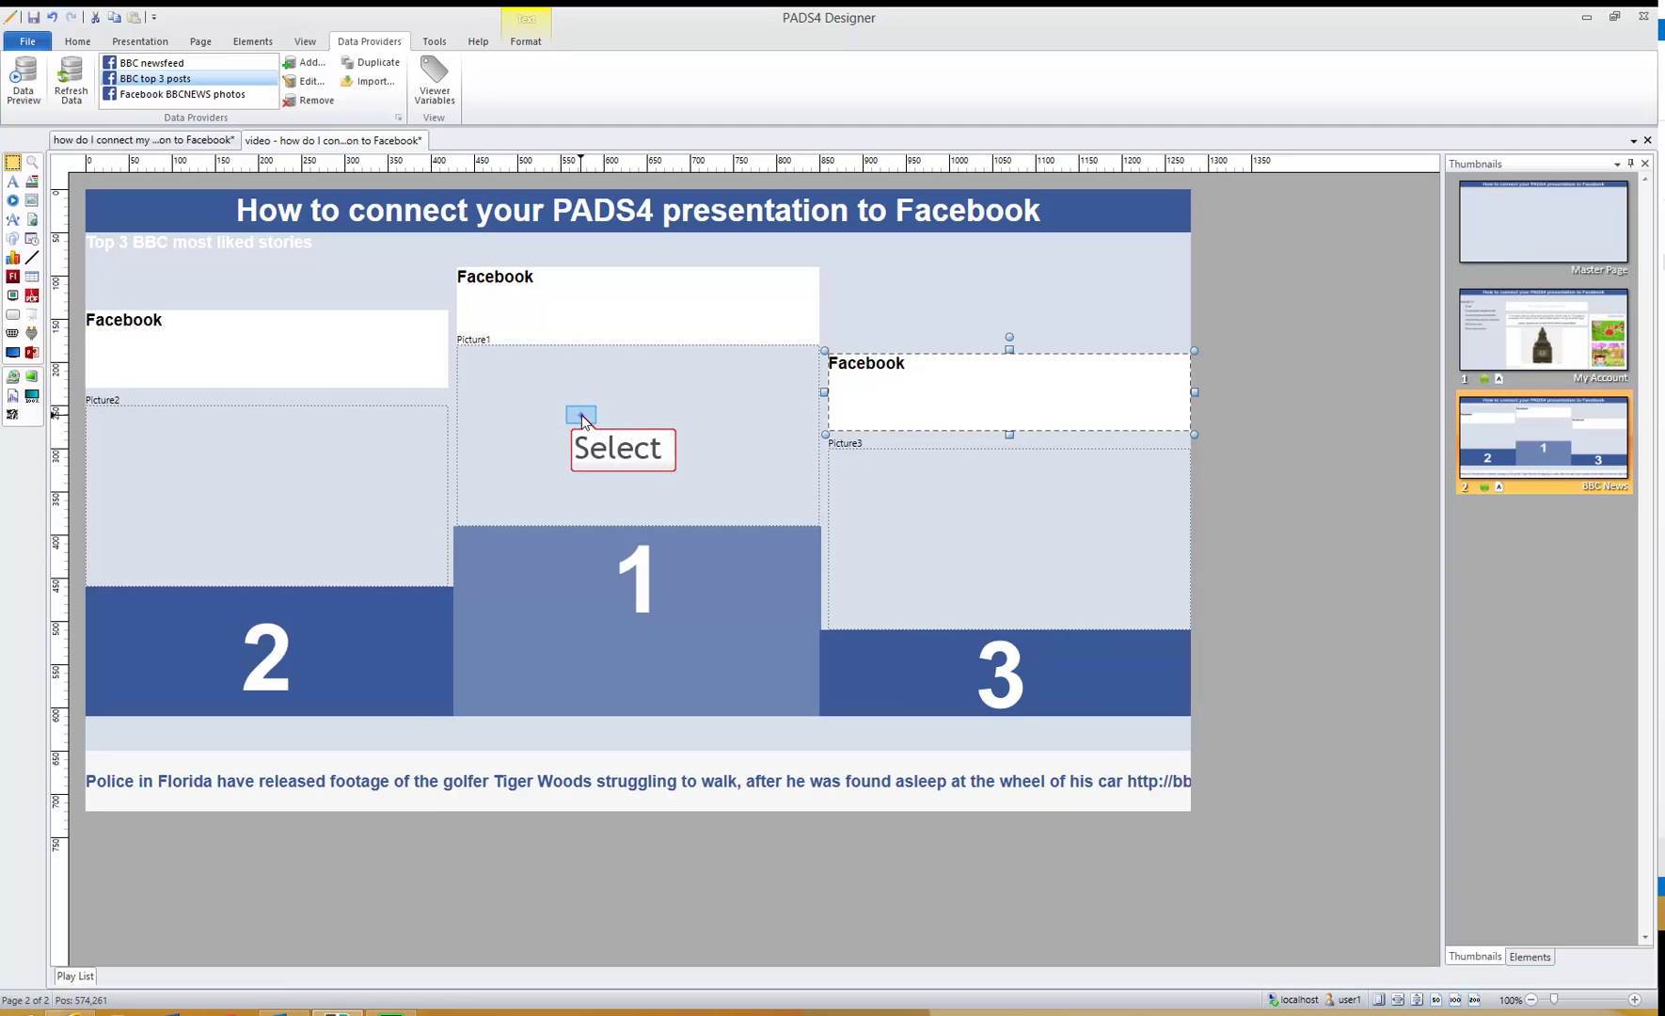
left_click(580, 416)
left_click(379, 450)
left_click(881, 505)
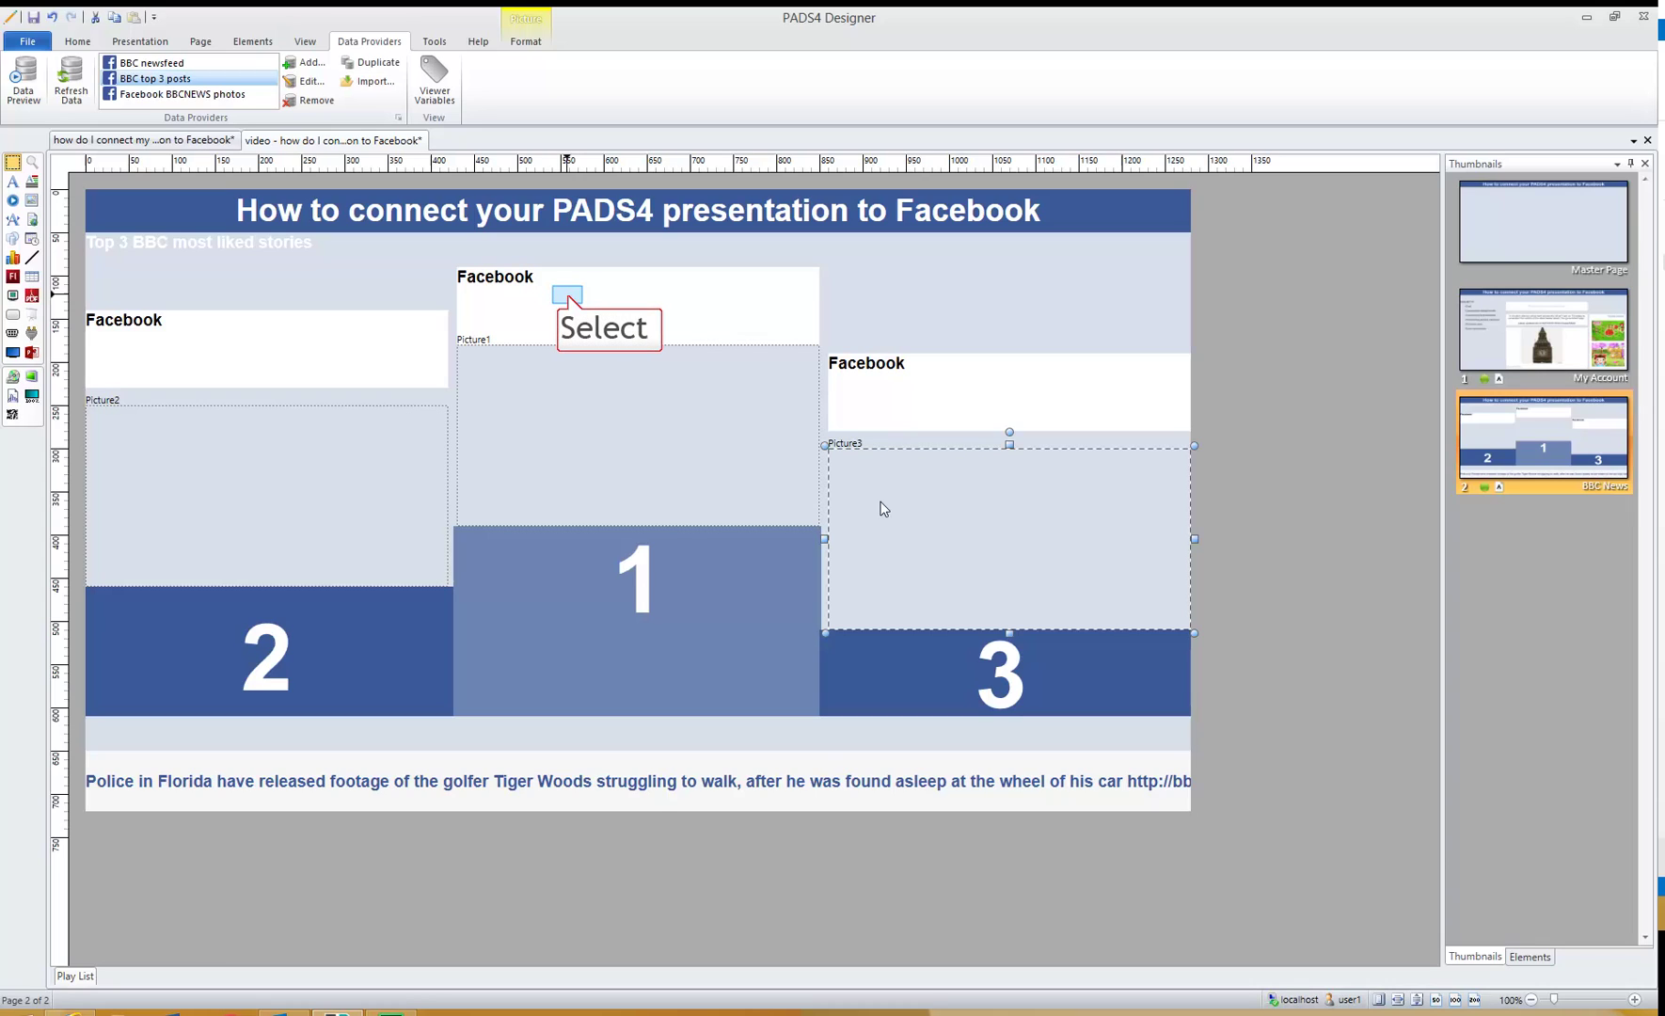
- Bind the first-place text to external data: BBC top 3 posts, Message column, row 1
double_click(587, 299)
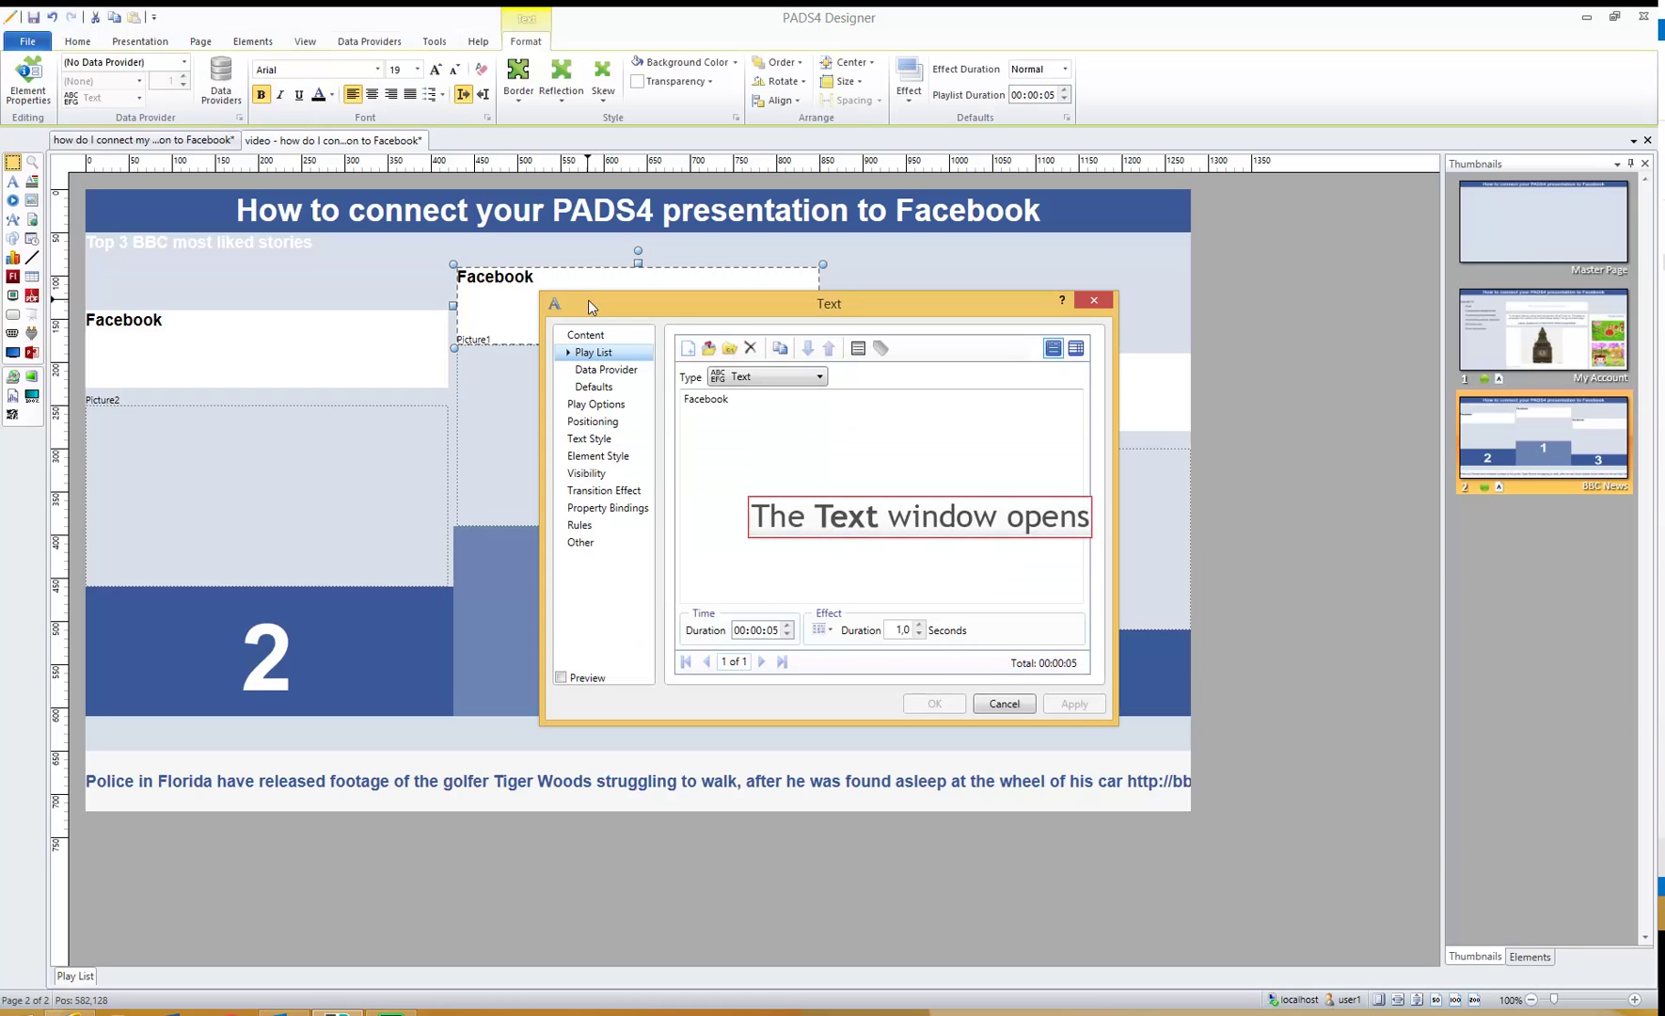
left_click(606, 369)
left_click(735, 373)
left_click(802, 389)
left_click(799, 440)
left_click(810, 415)
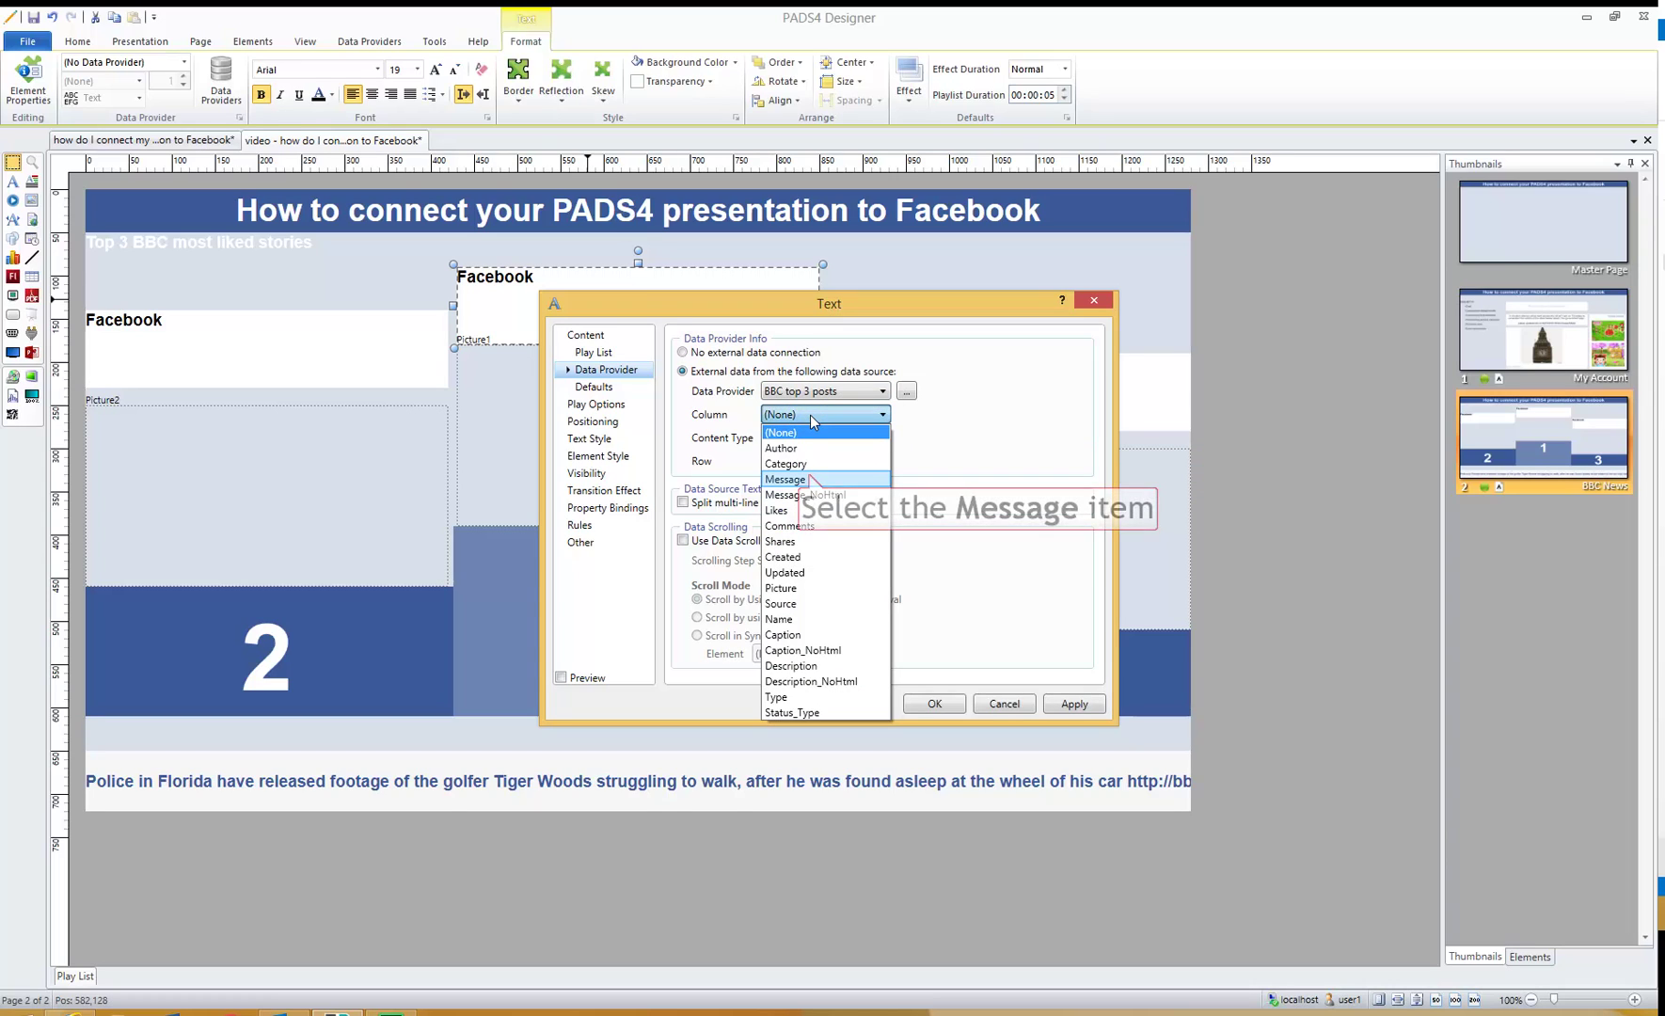
left_click(811, 480)
left_click(851, 462)
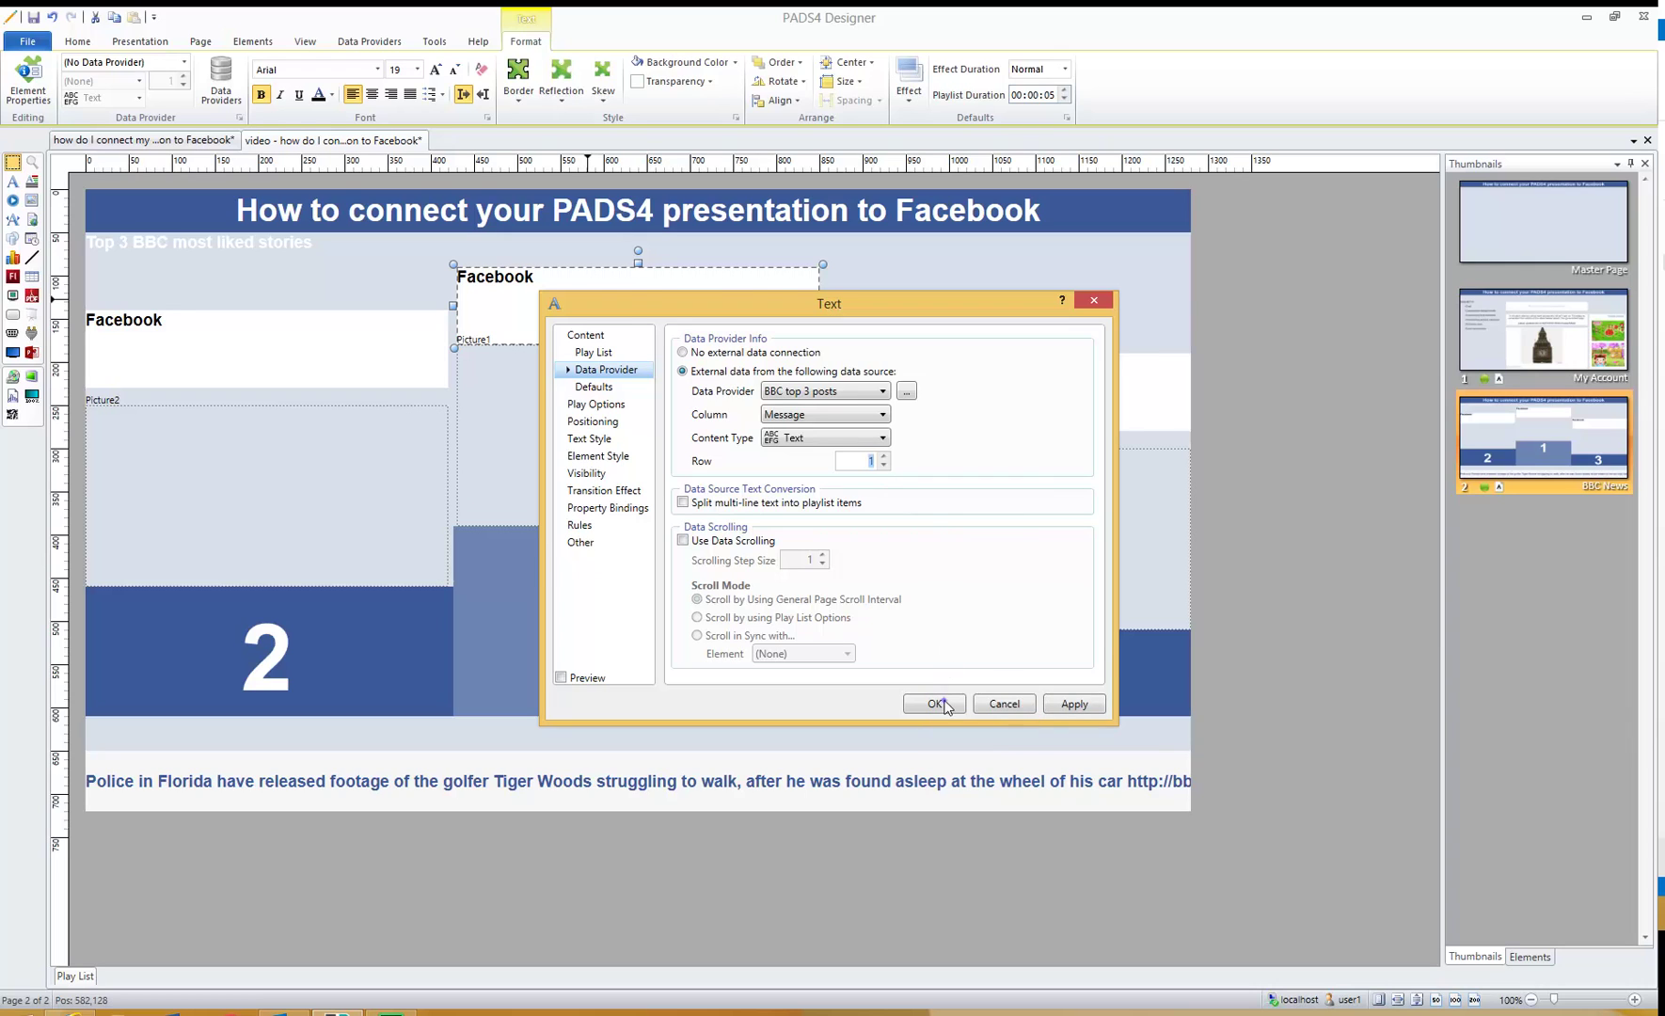
left_click(935, 703)
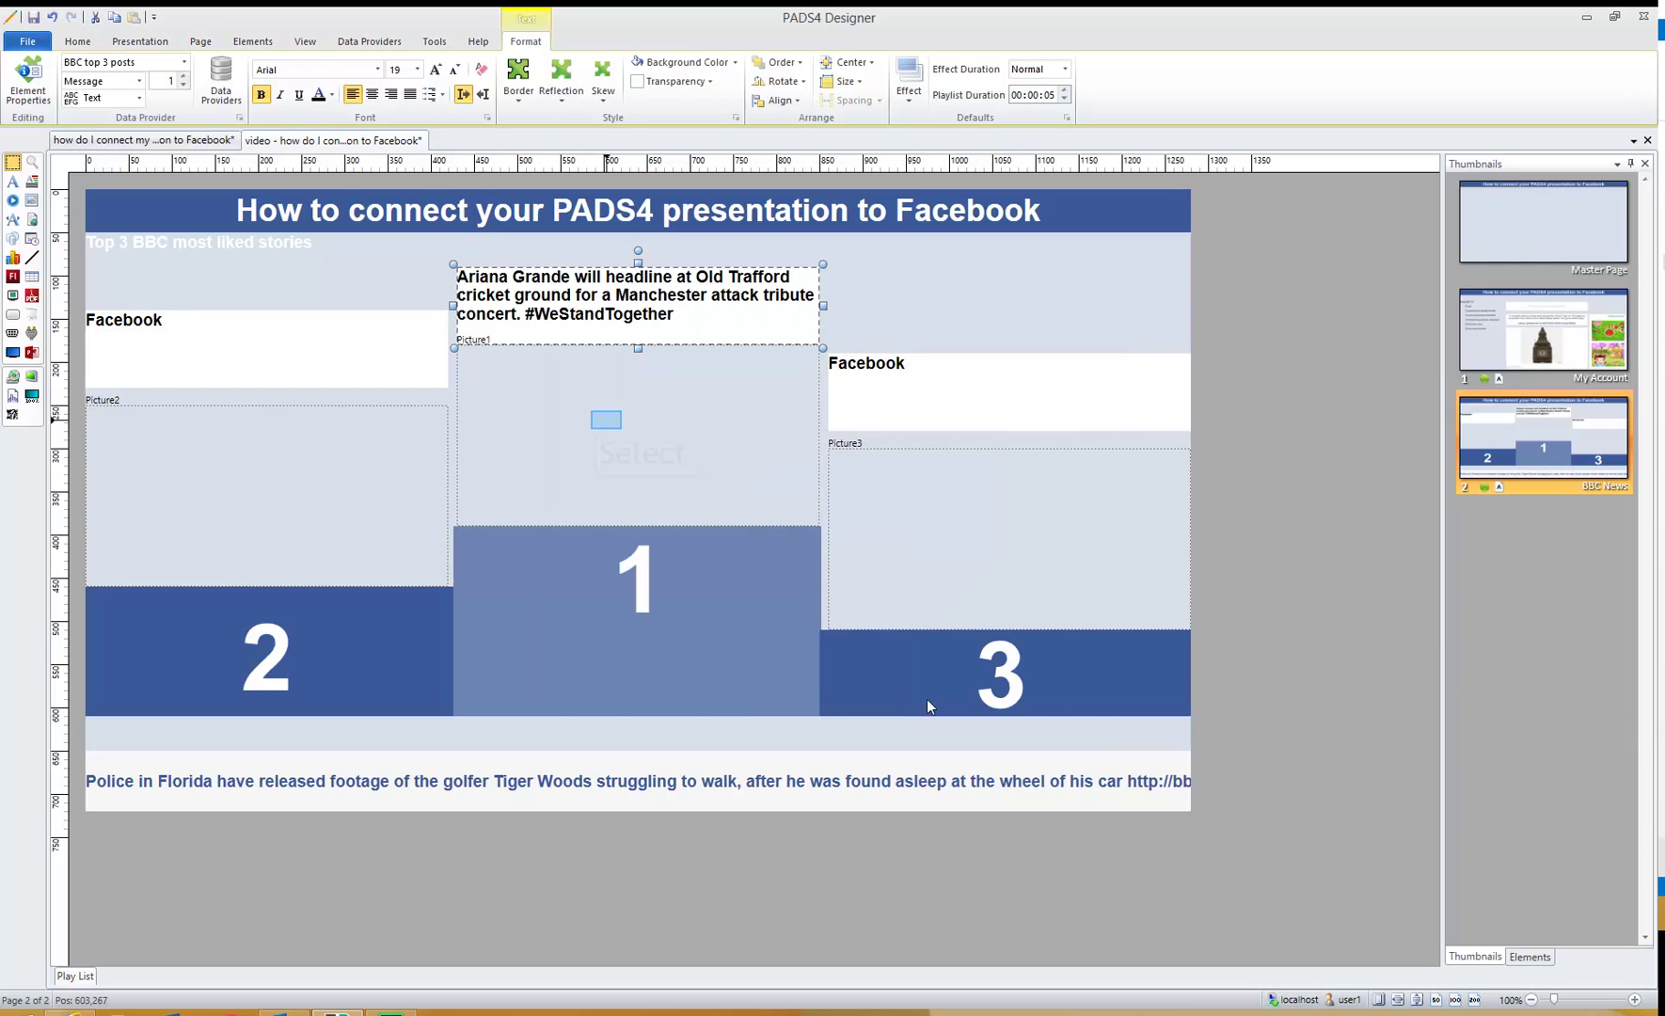
left_click(606, 420)
- Bind the first-place picture to the BBC top 3 posts Picture column
double_click(606, 420)
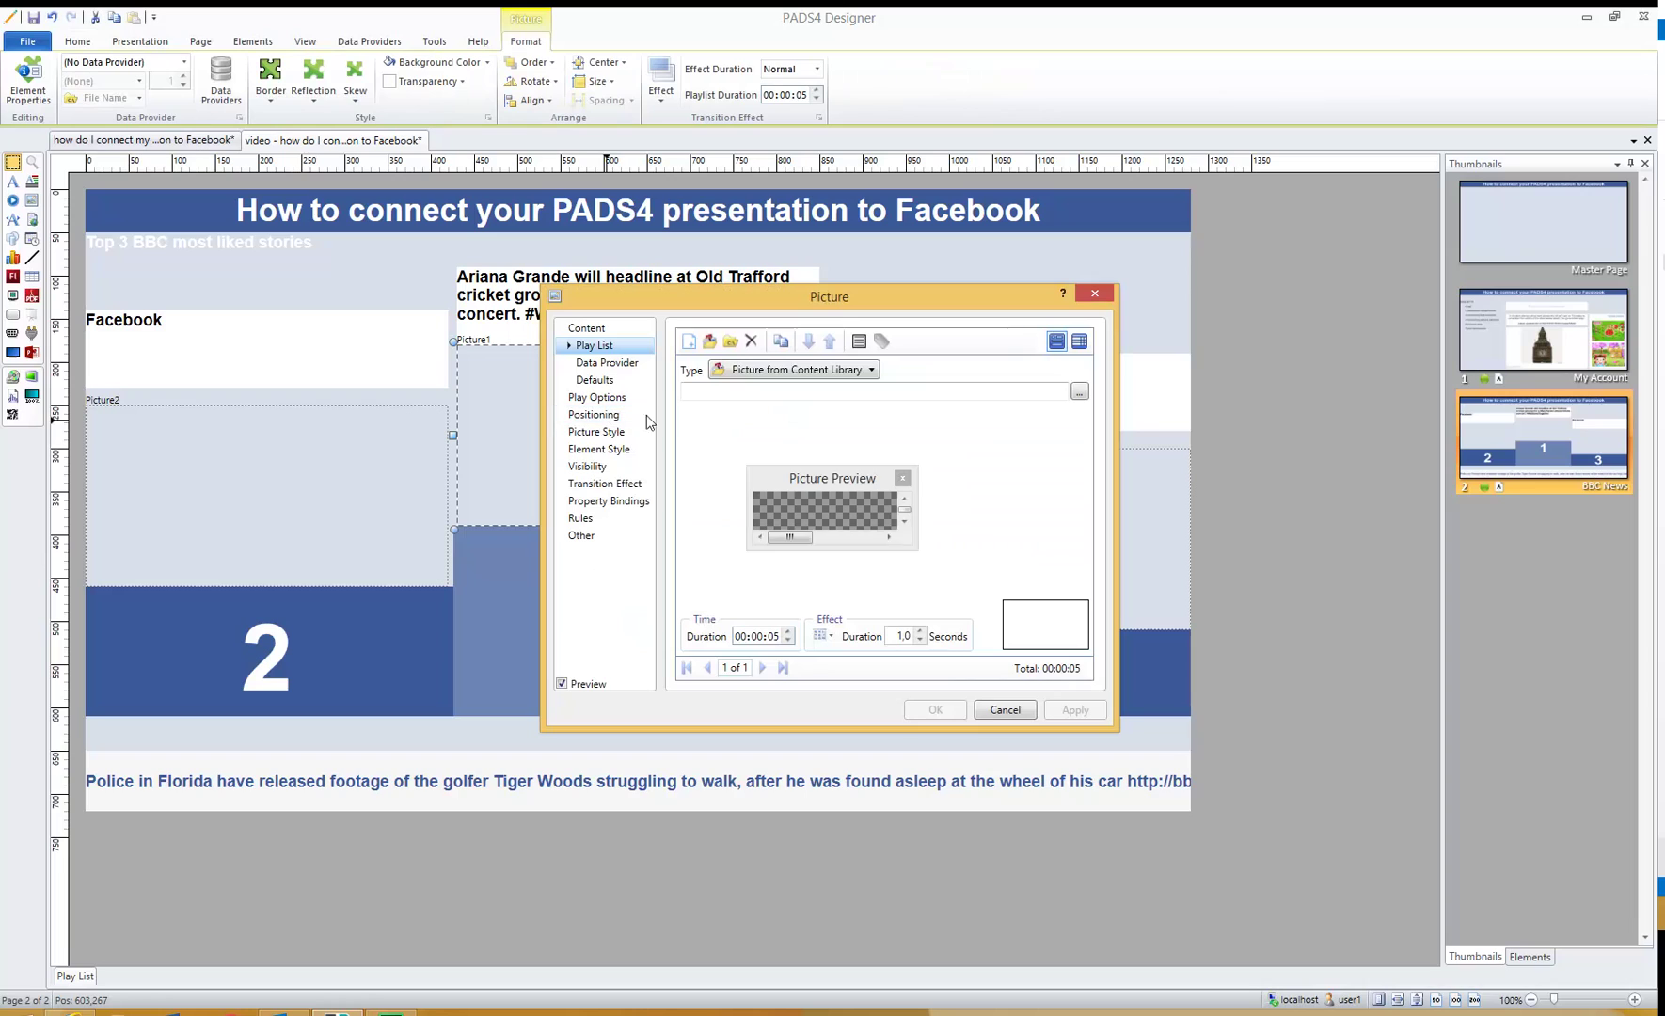
left_click(606, 363)
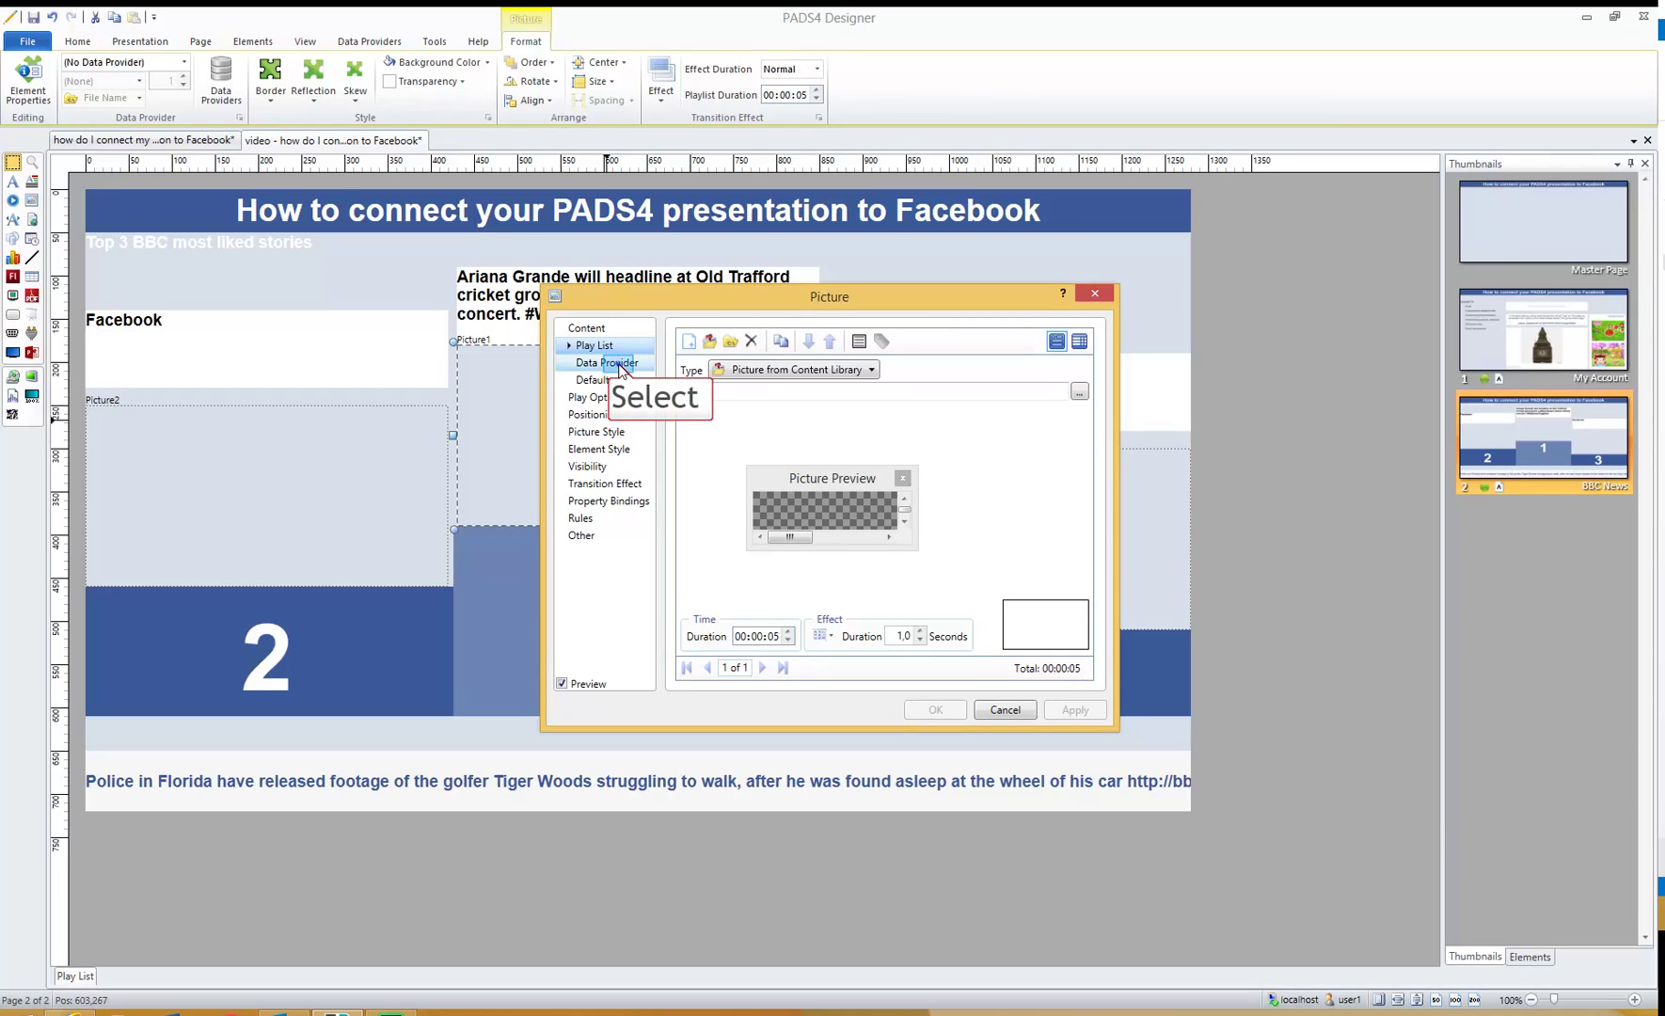
left_click(775, 365)
left_click(810, 386)
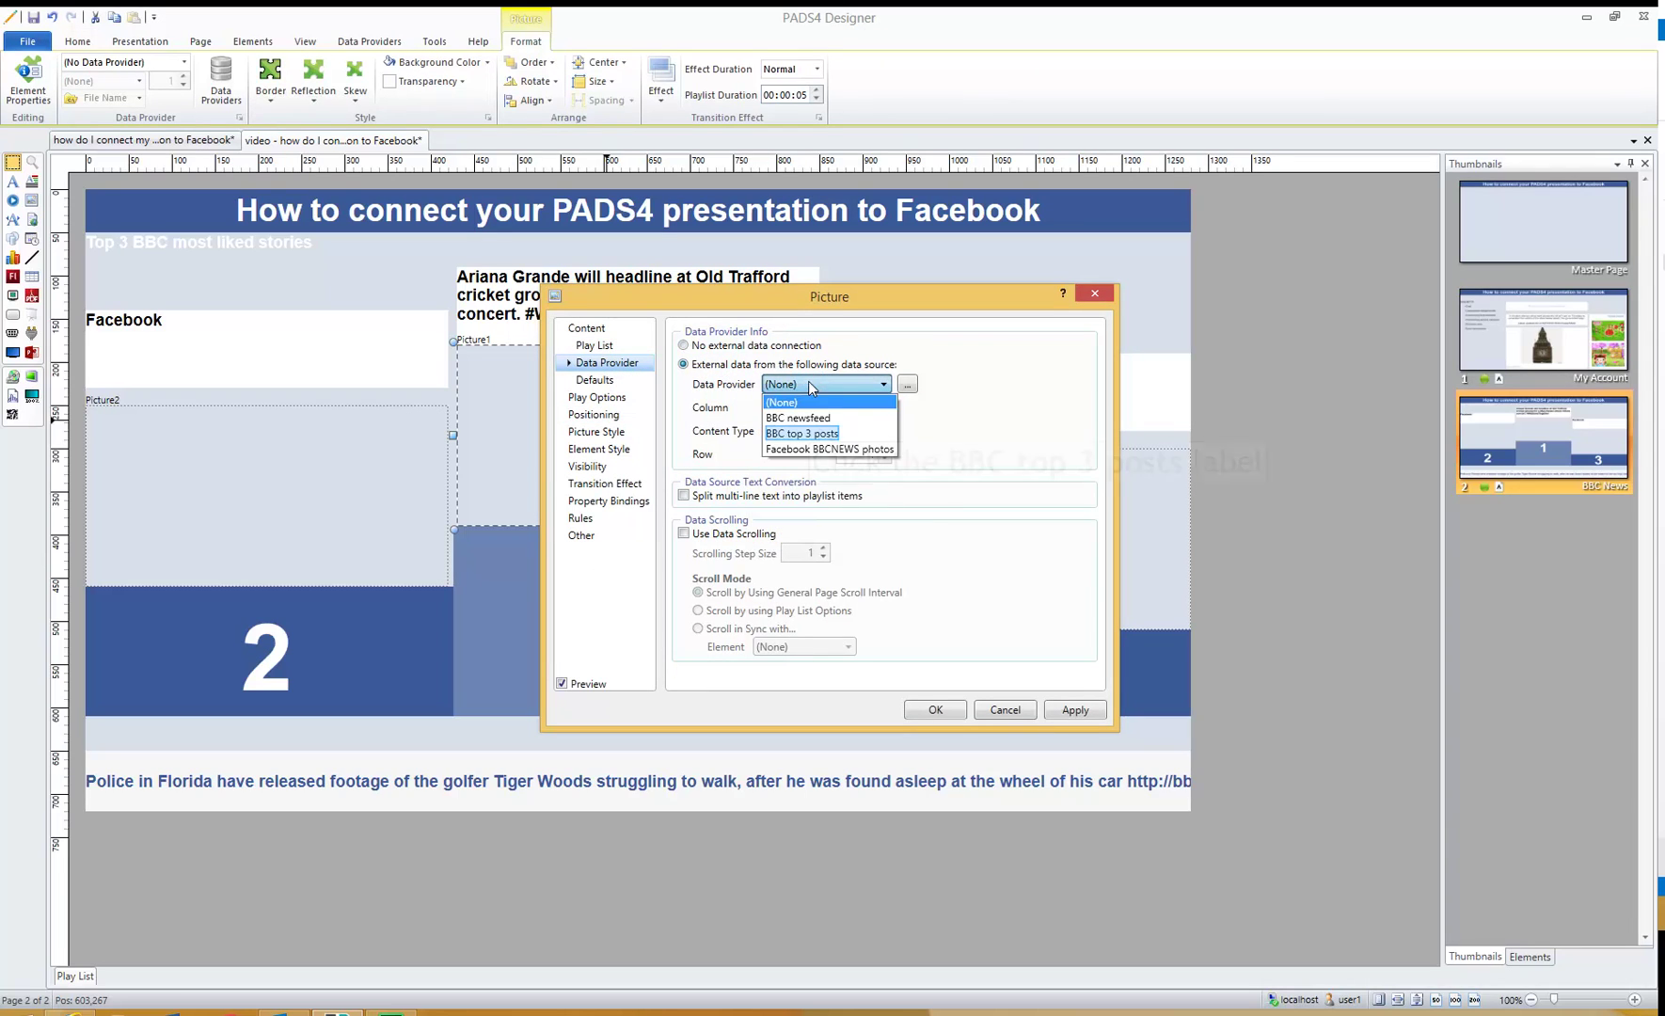
left_click(806, 414)
left_click(805, 412)
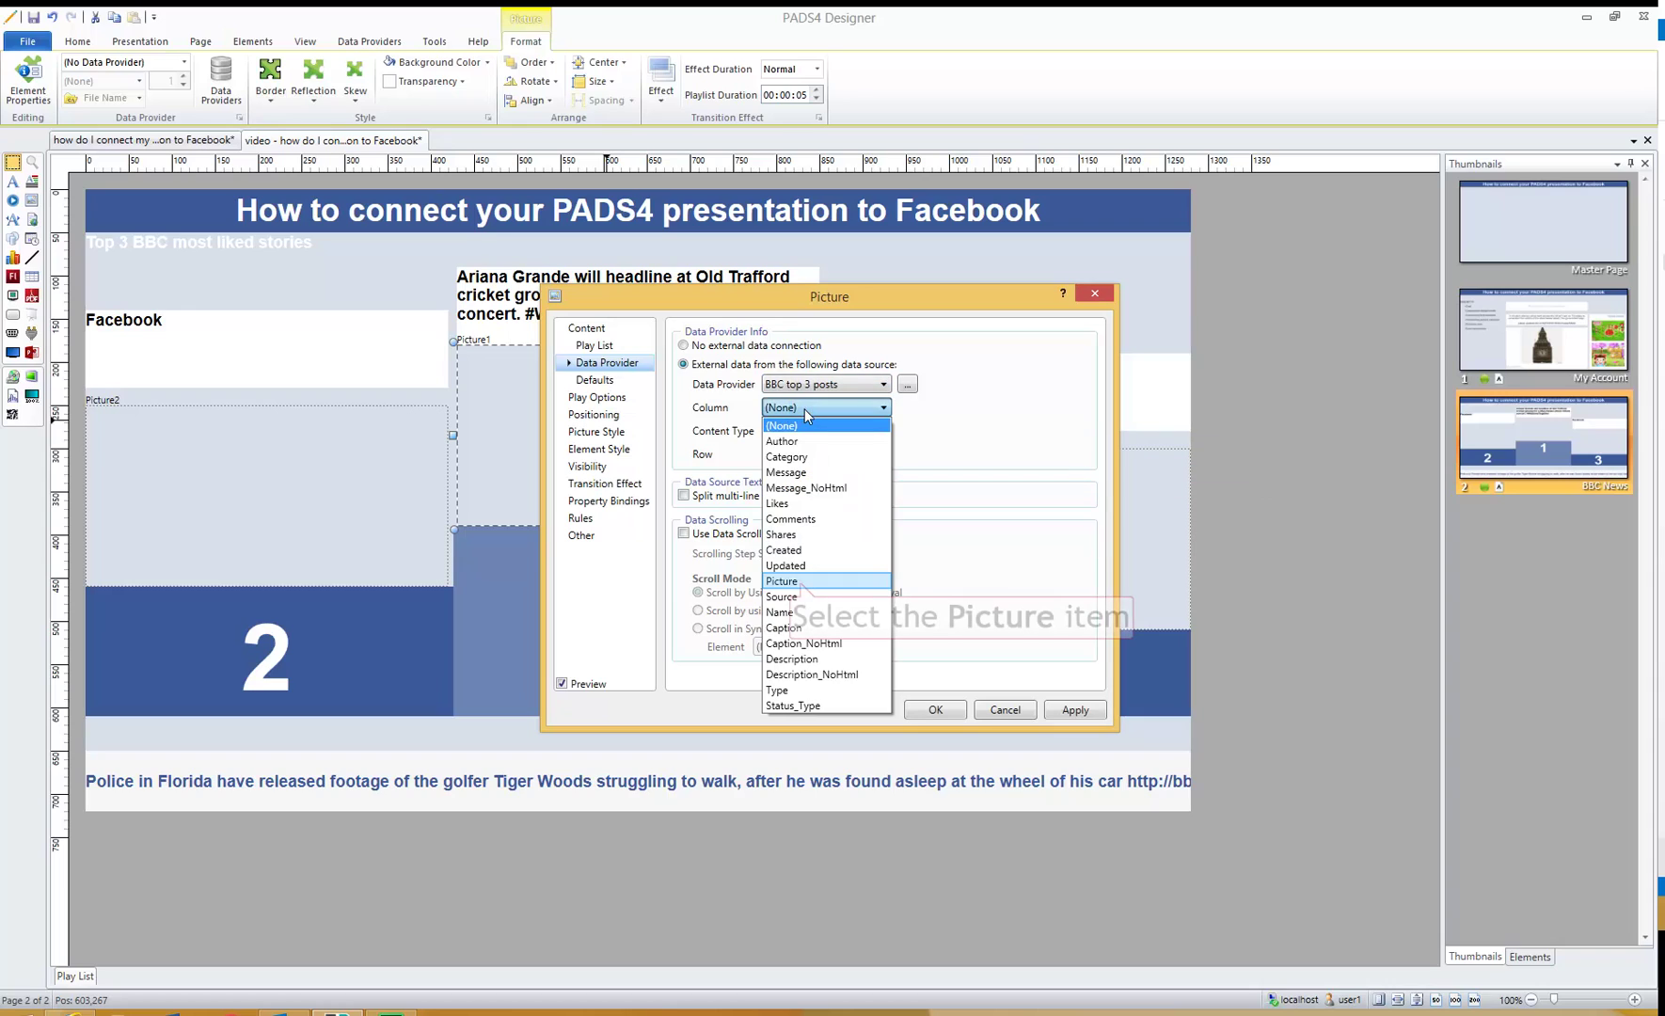
left_click(802, 582)
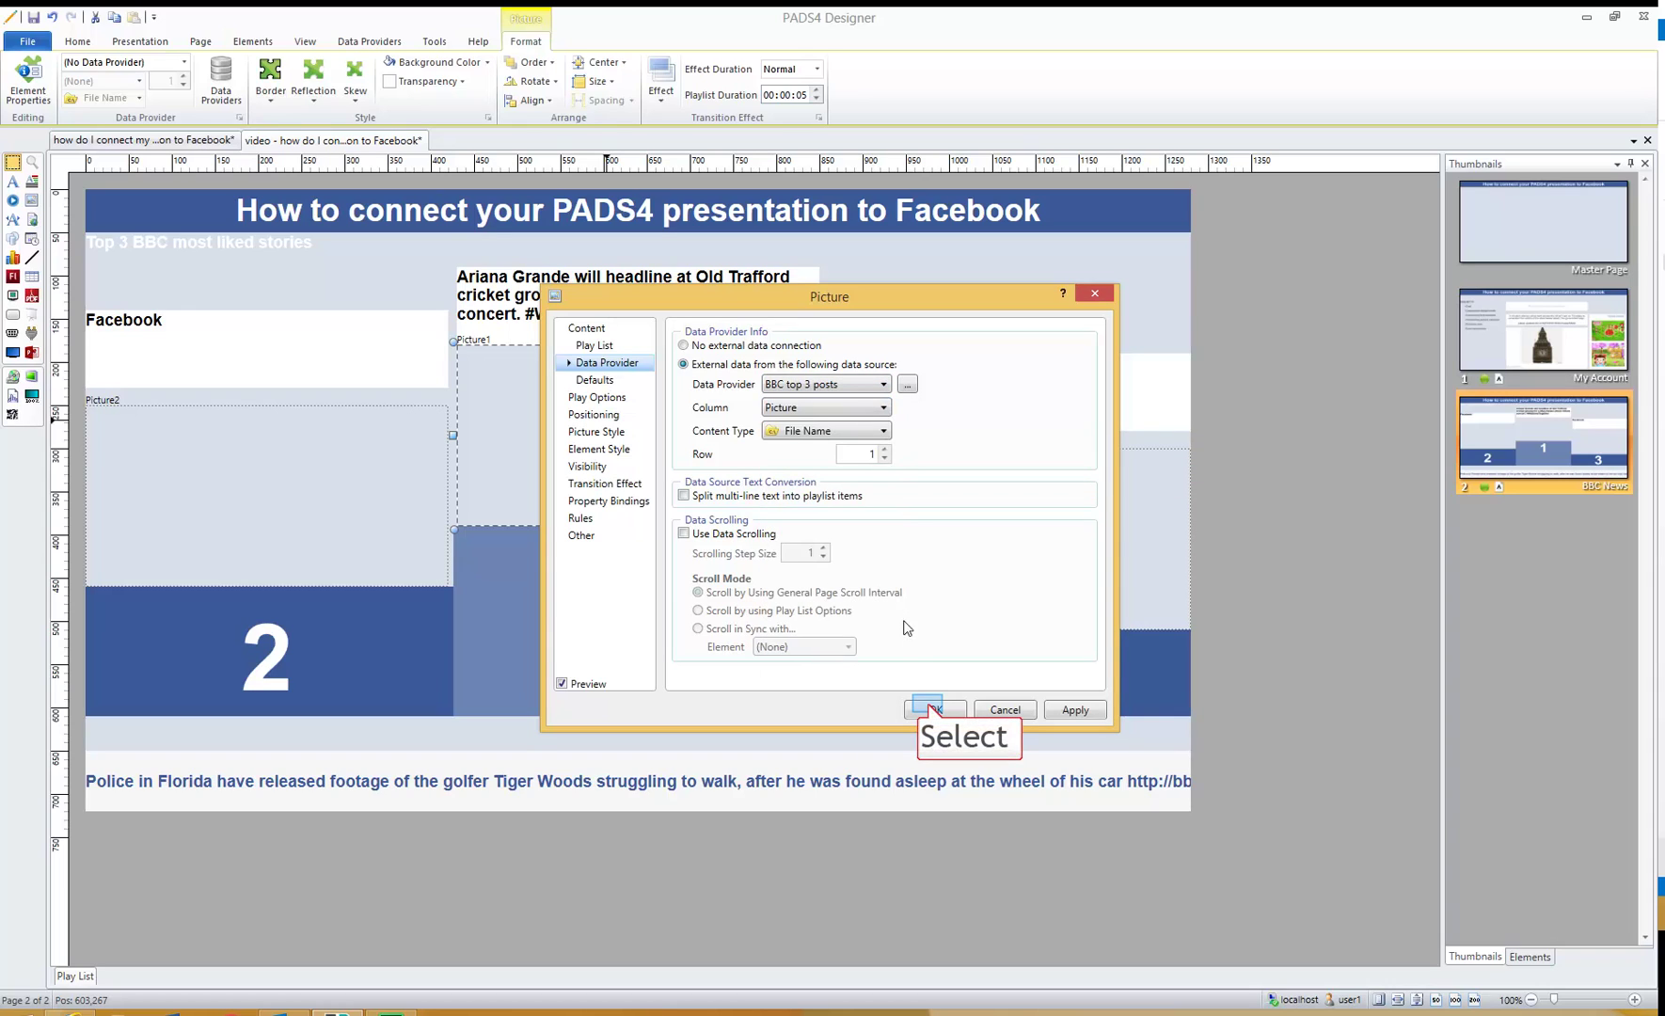
left_click(929, 707)
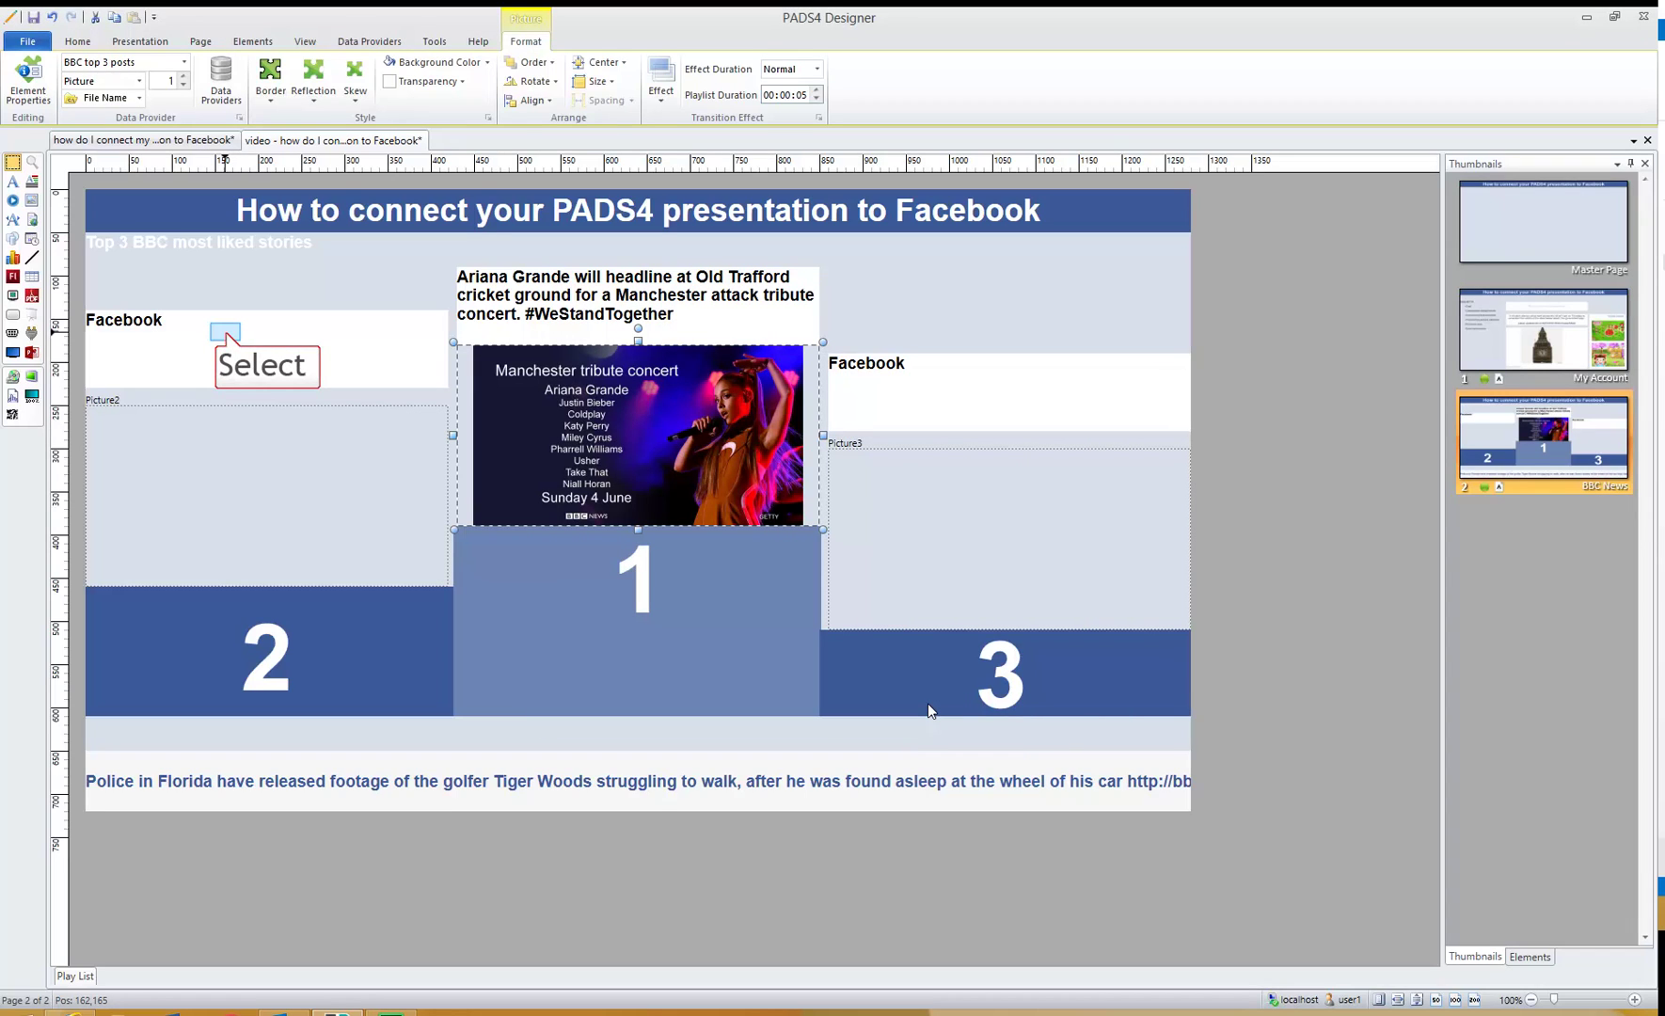
- Bind the second-place text to BBC top 3 posts, Message column, row 2
left_click(228, 339)
double_click(228, 339)
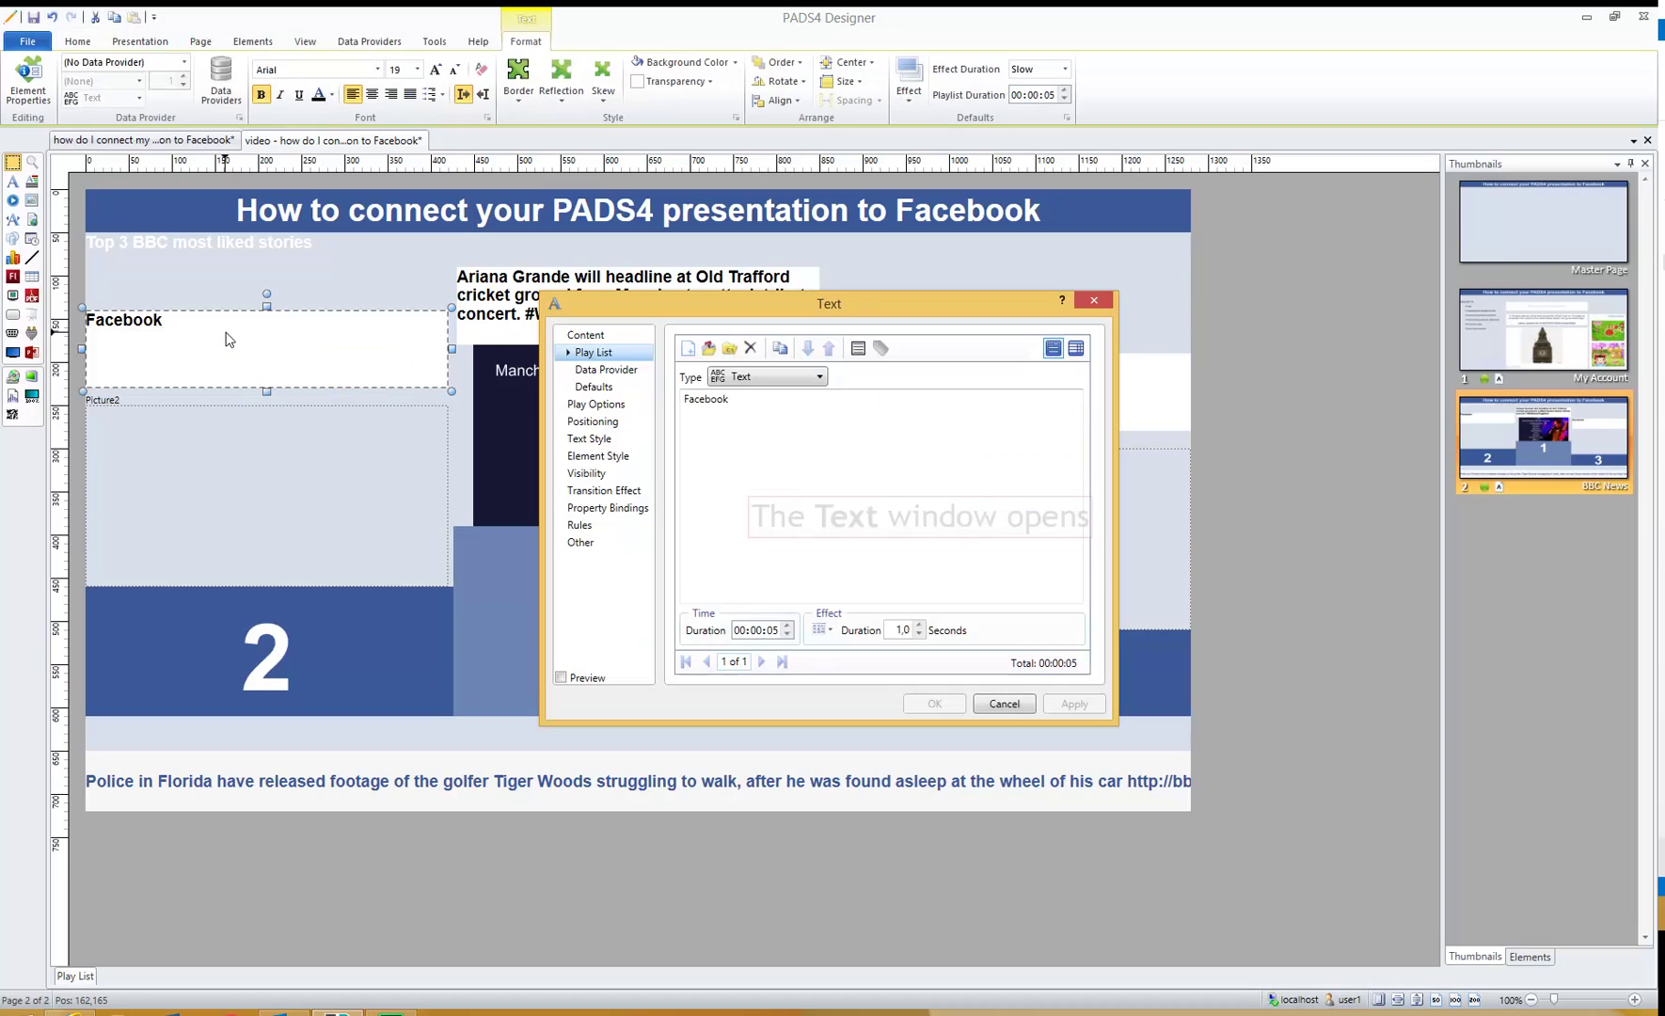
left_click(632, 369)
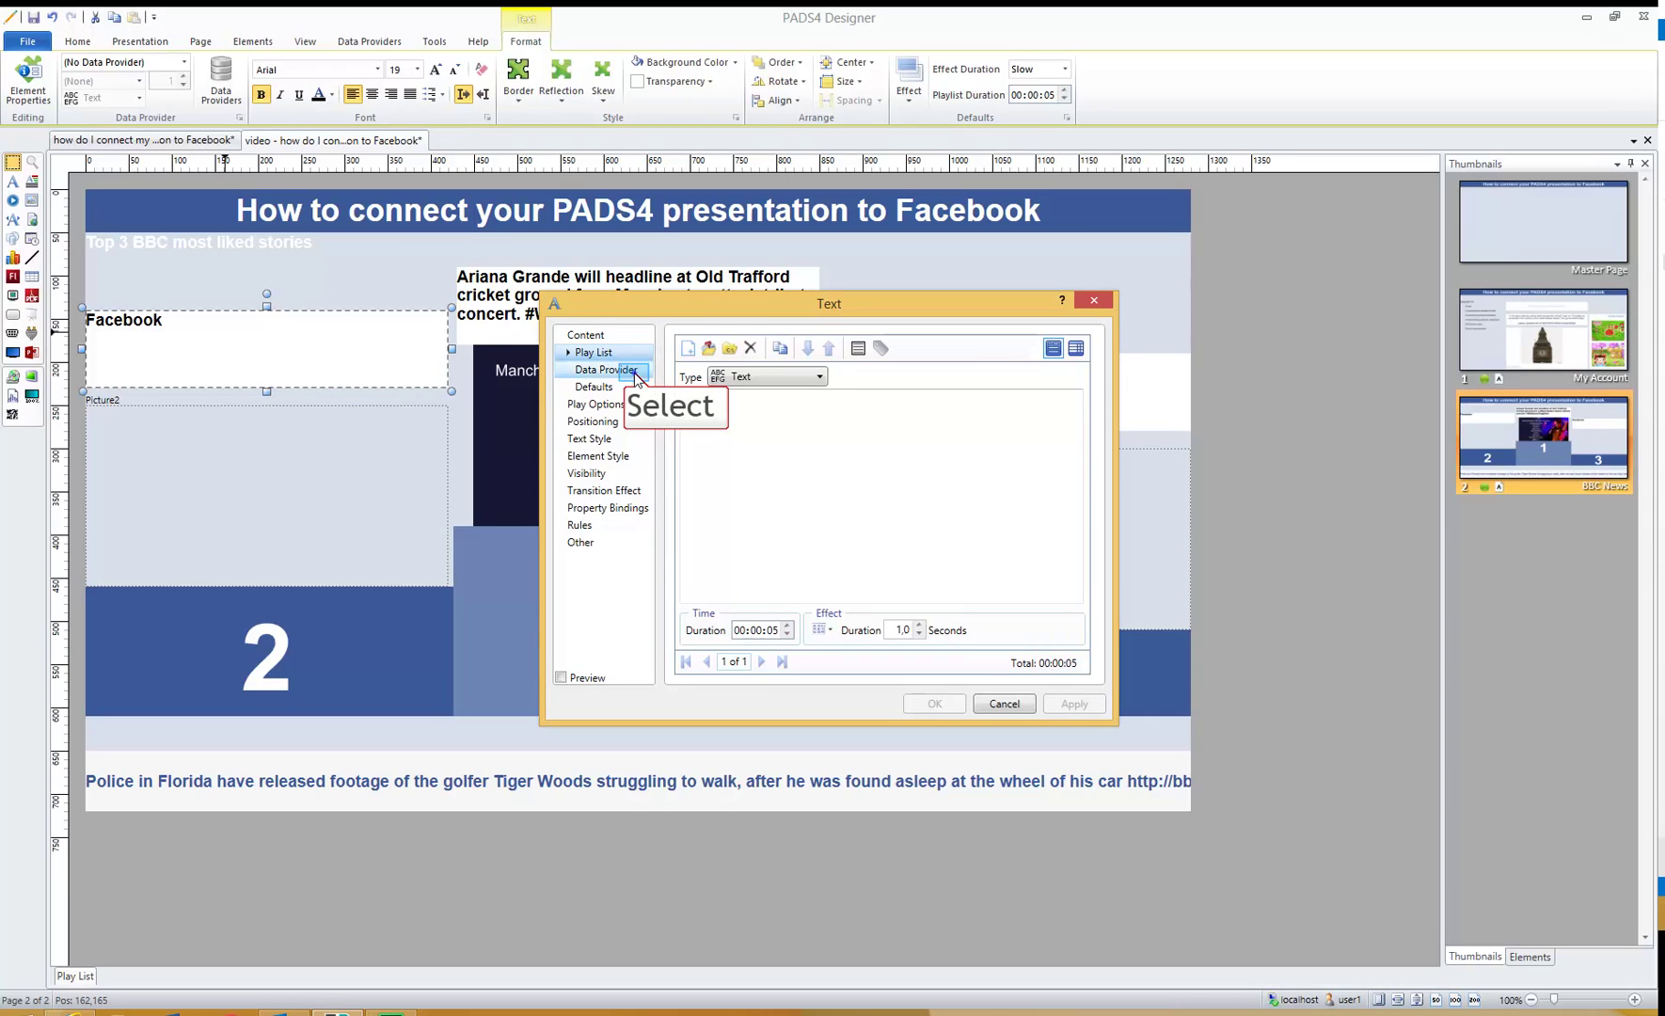
left_click(732, 374)
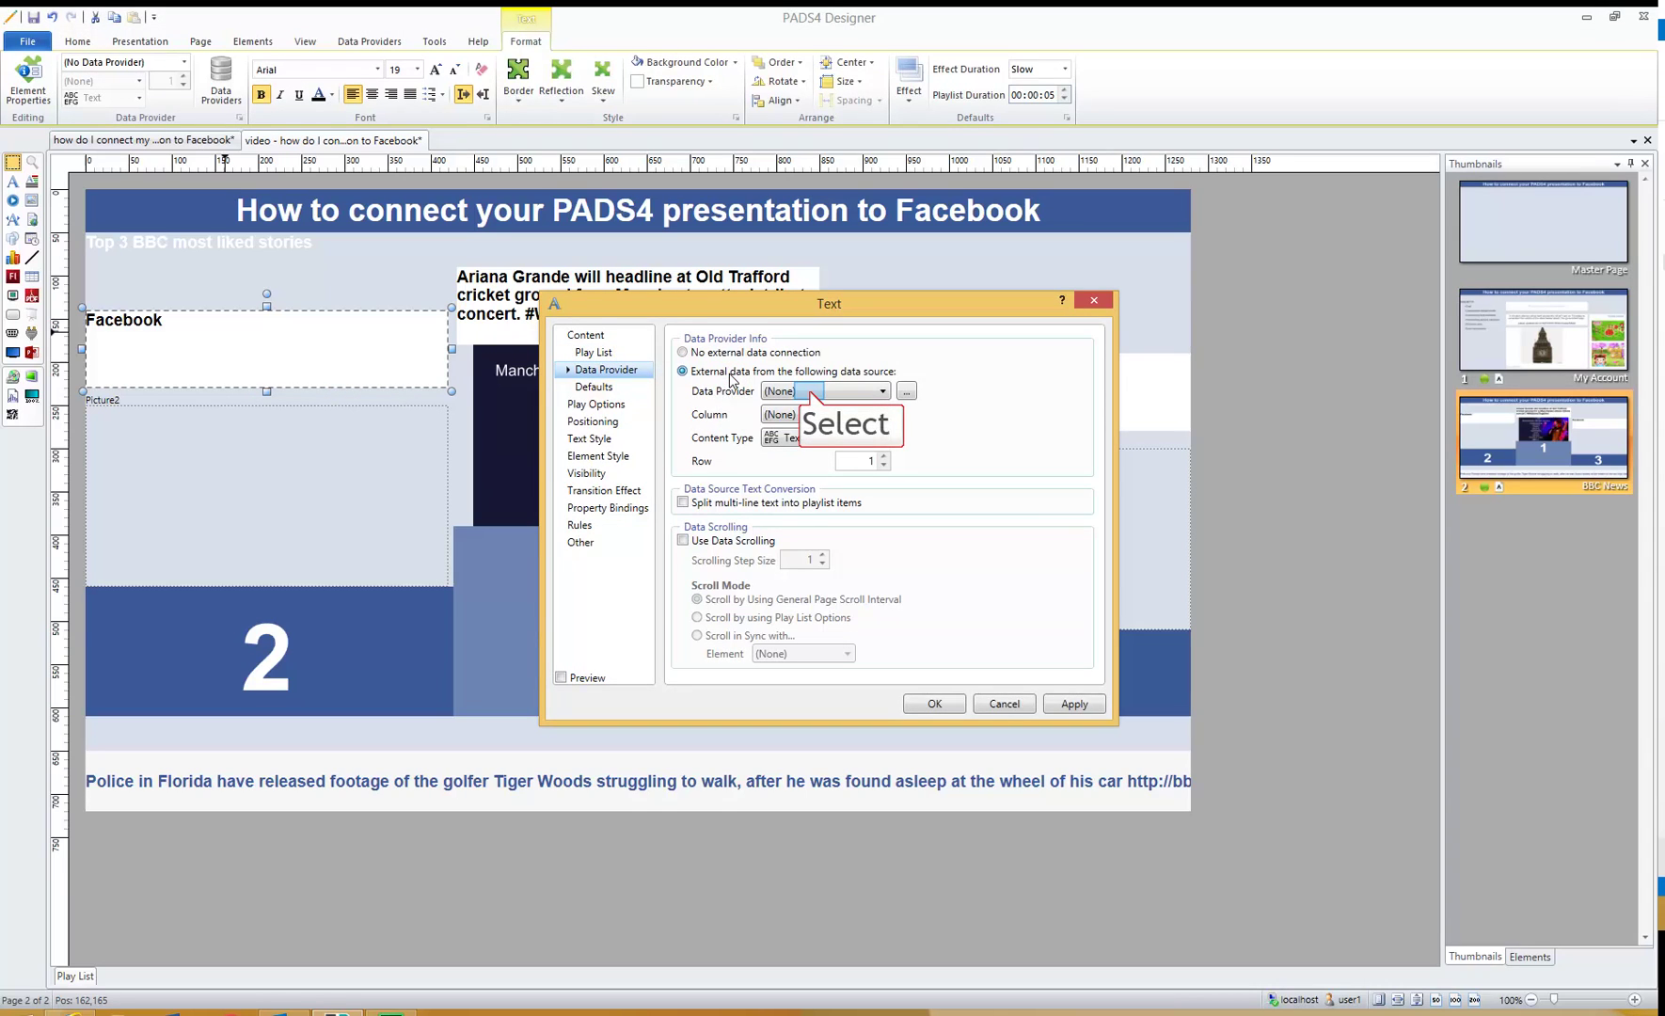
left_click(811, 393)
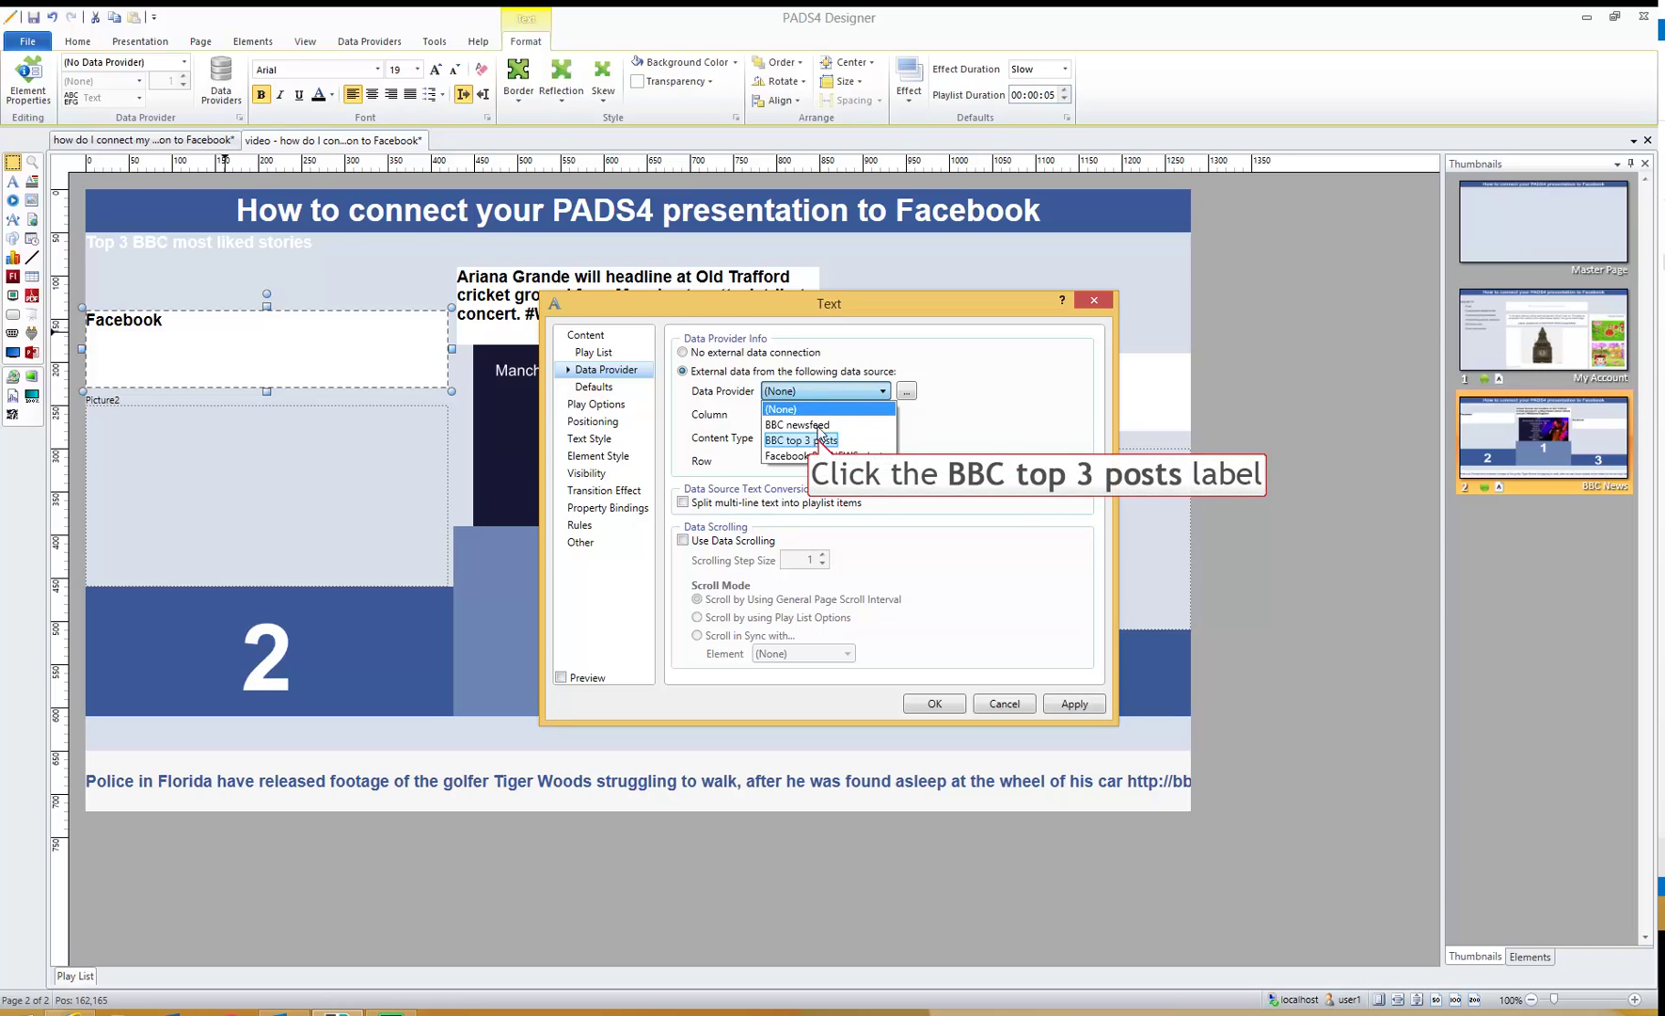
left_click(820, 439)
left_click(814, 420)
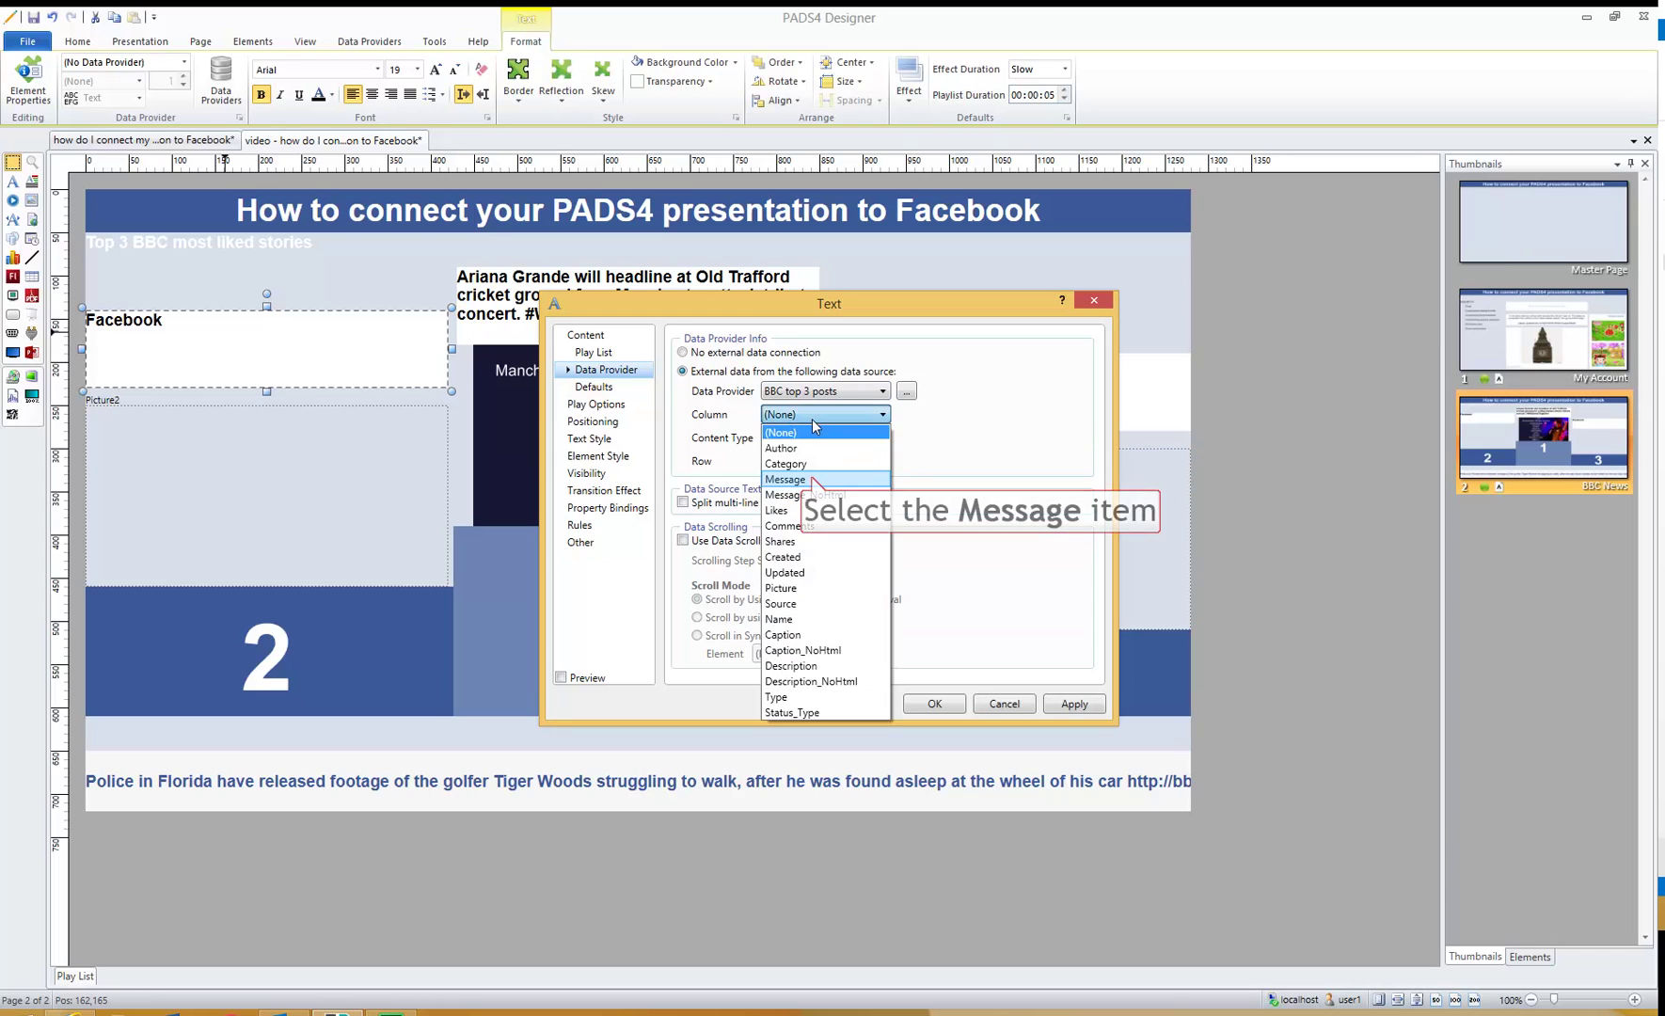
left_click(810, 478)
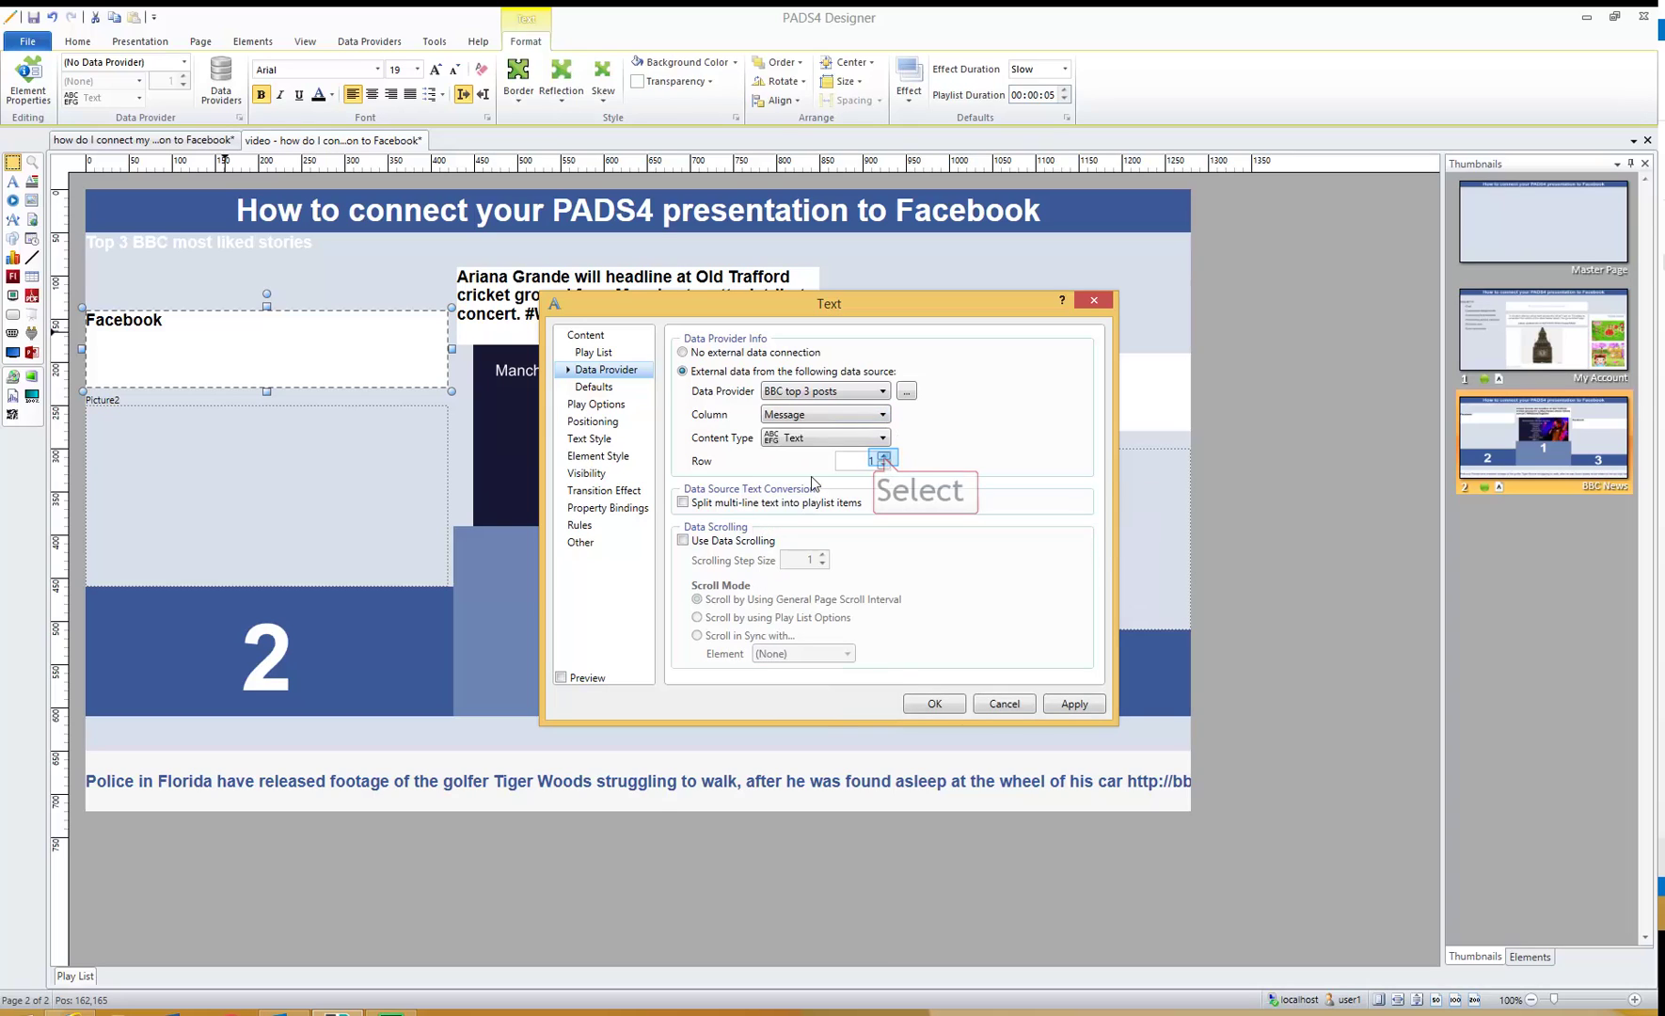
left_click(885, 458)
left_click(934, 704)
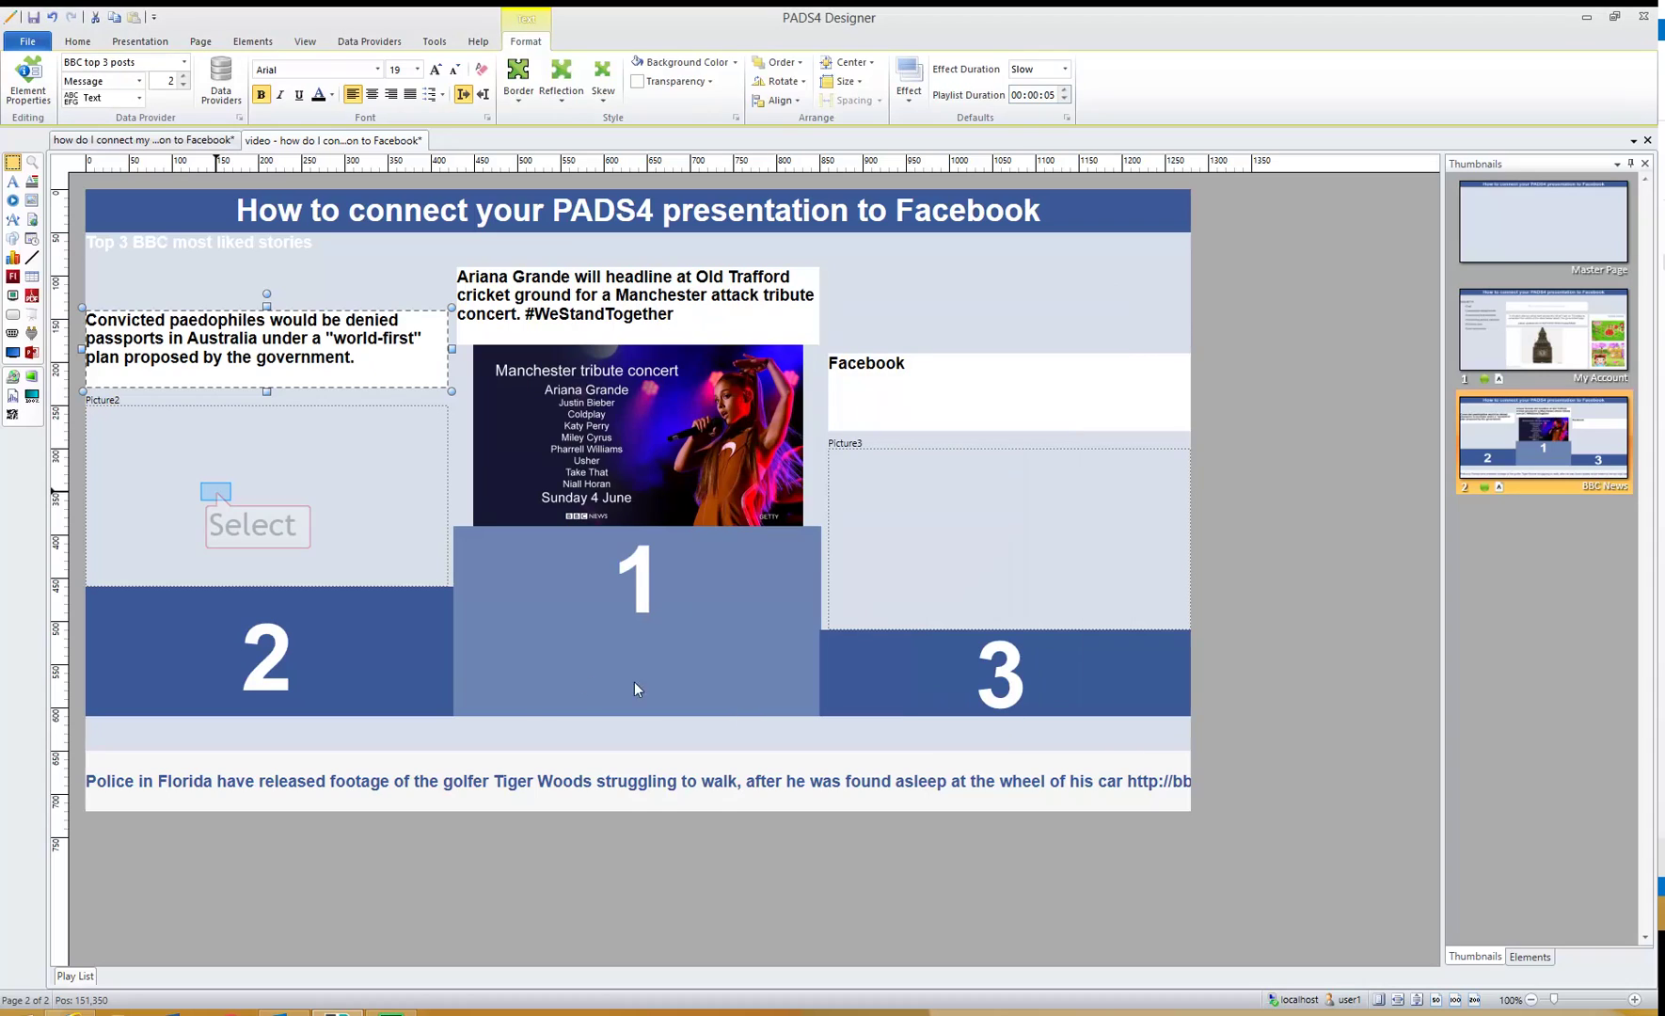
- Bind the second-place picture to BBC top 3 posts, Picture column, row 2
left_click(216, 491)
double_click(233, 475)
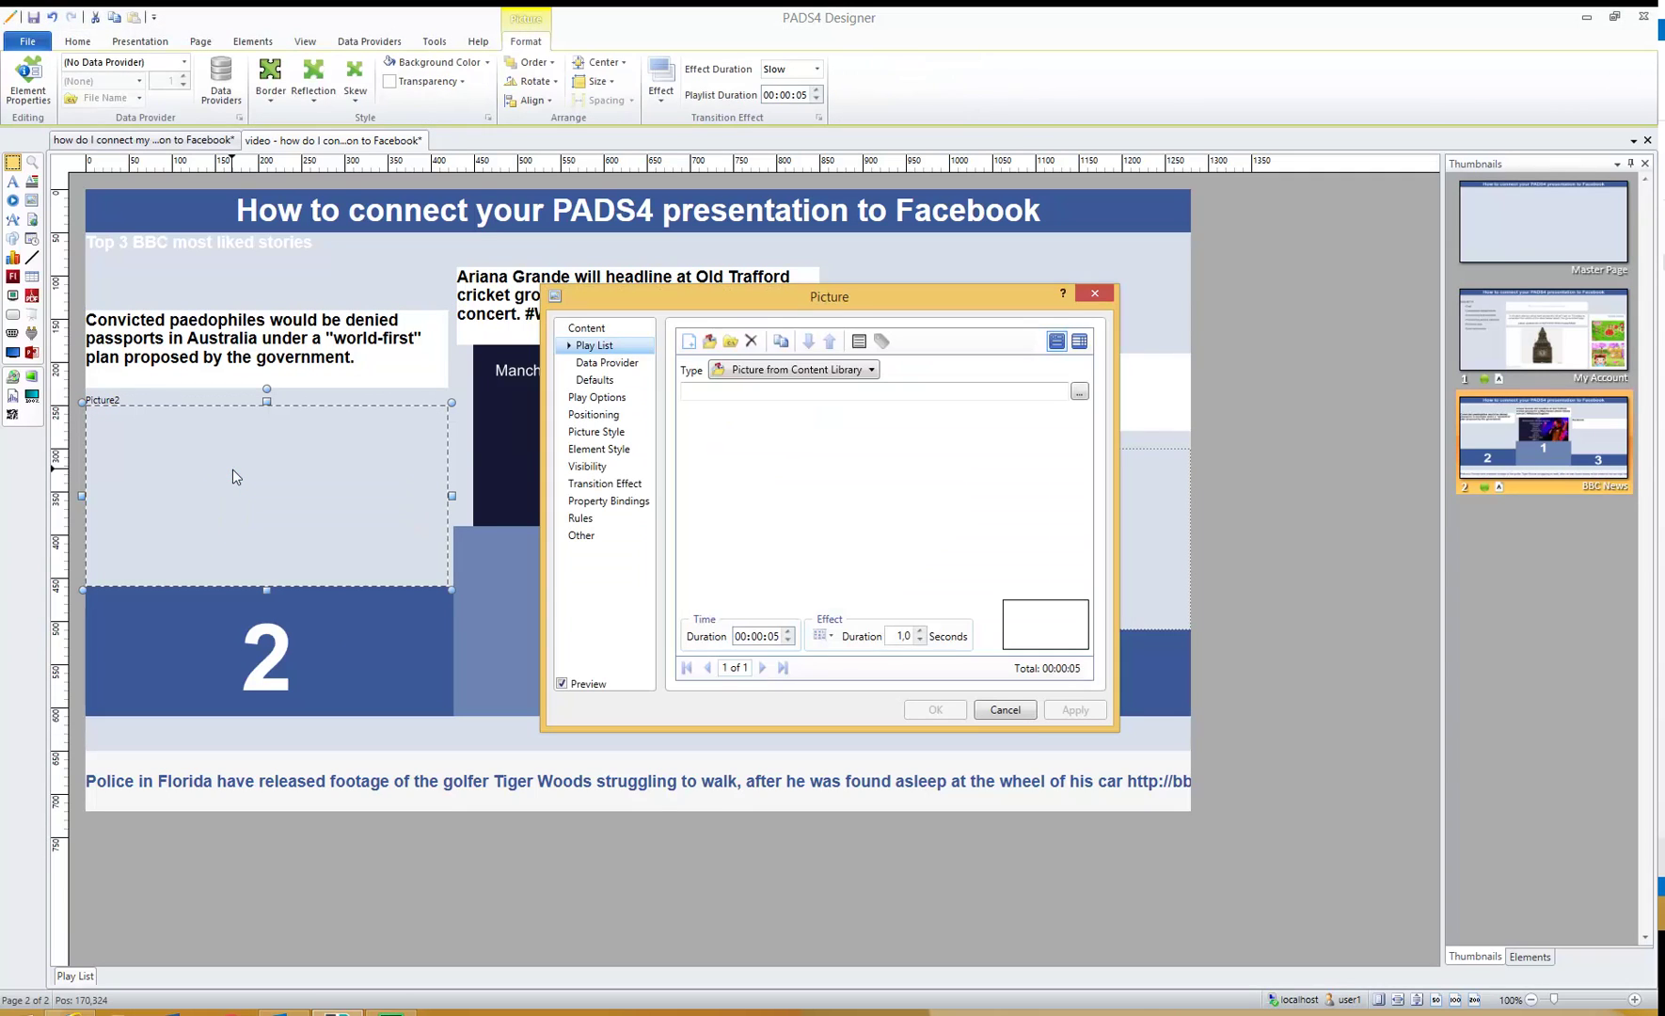
left_click(594, 362)
left_click(727, 367)
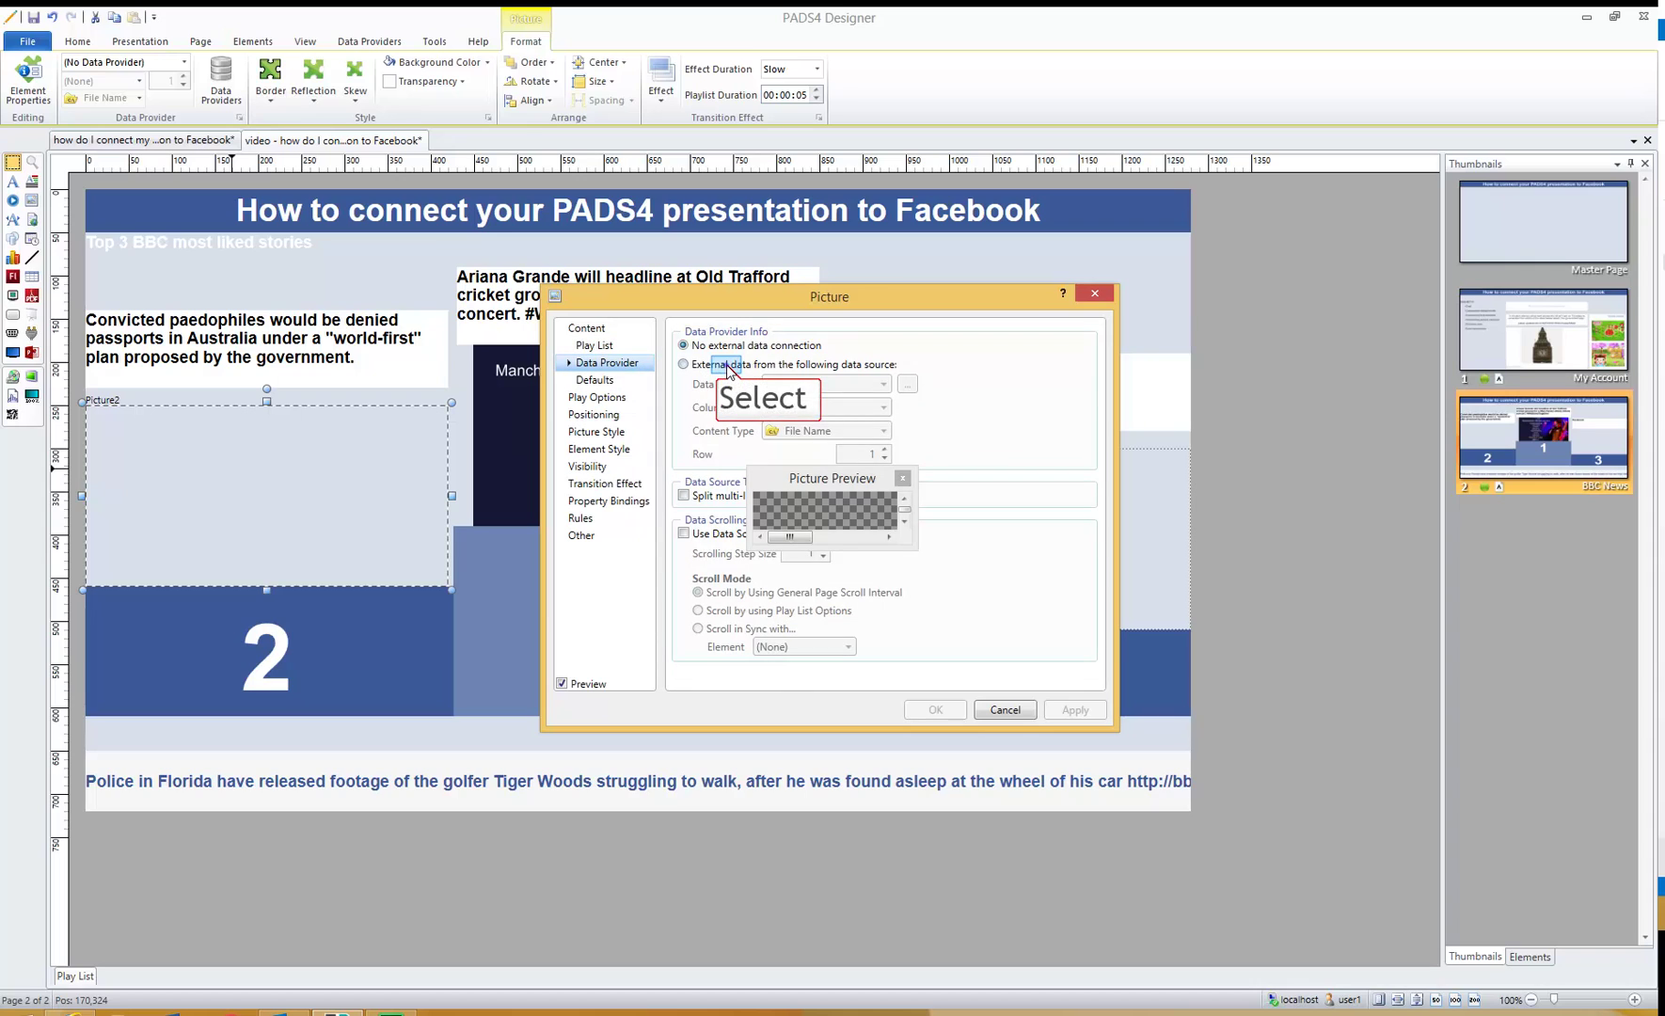
left_click(813, 384)
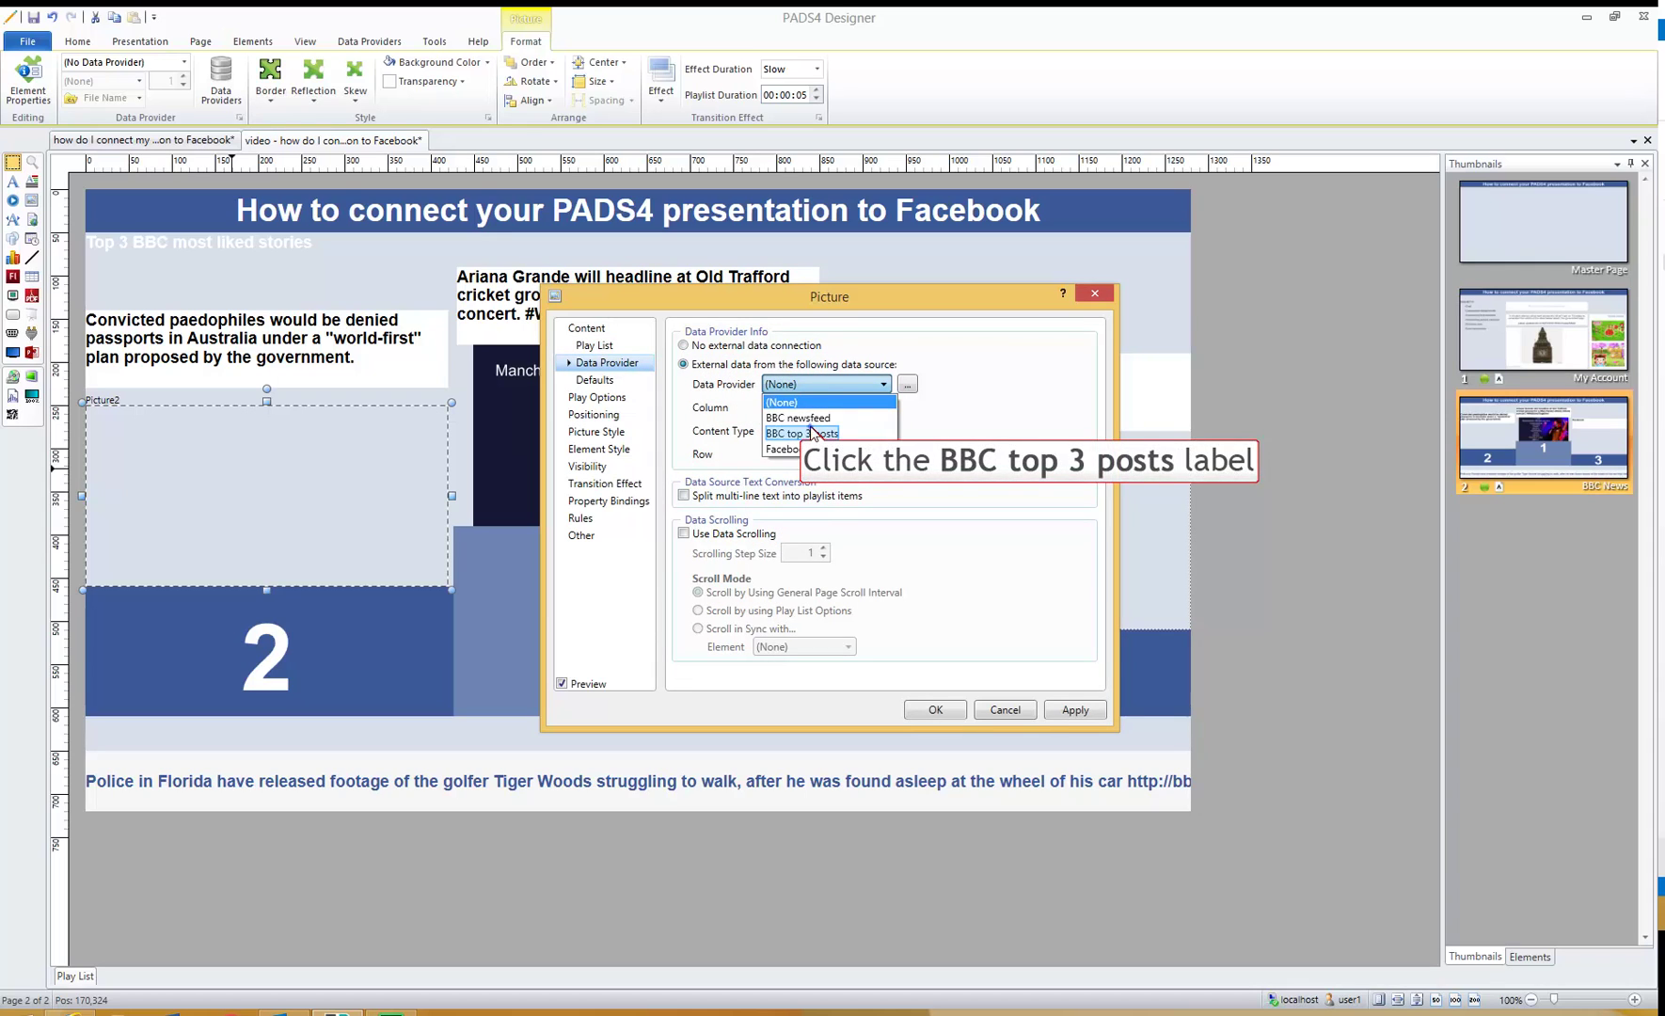
left_click(813, 433)
left_click(812, 408)
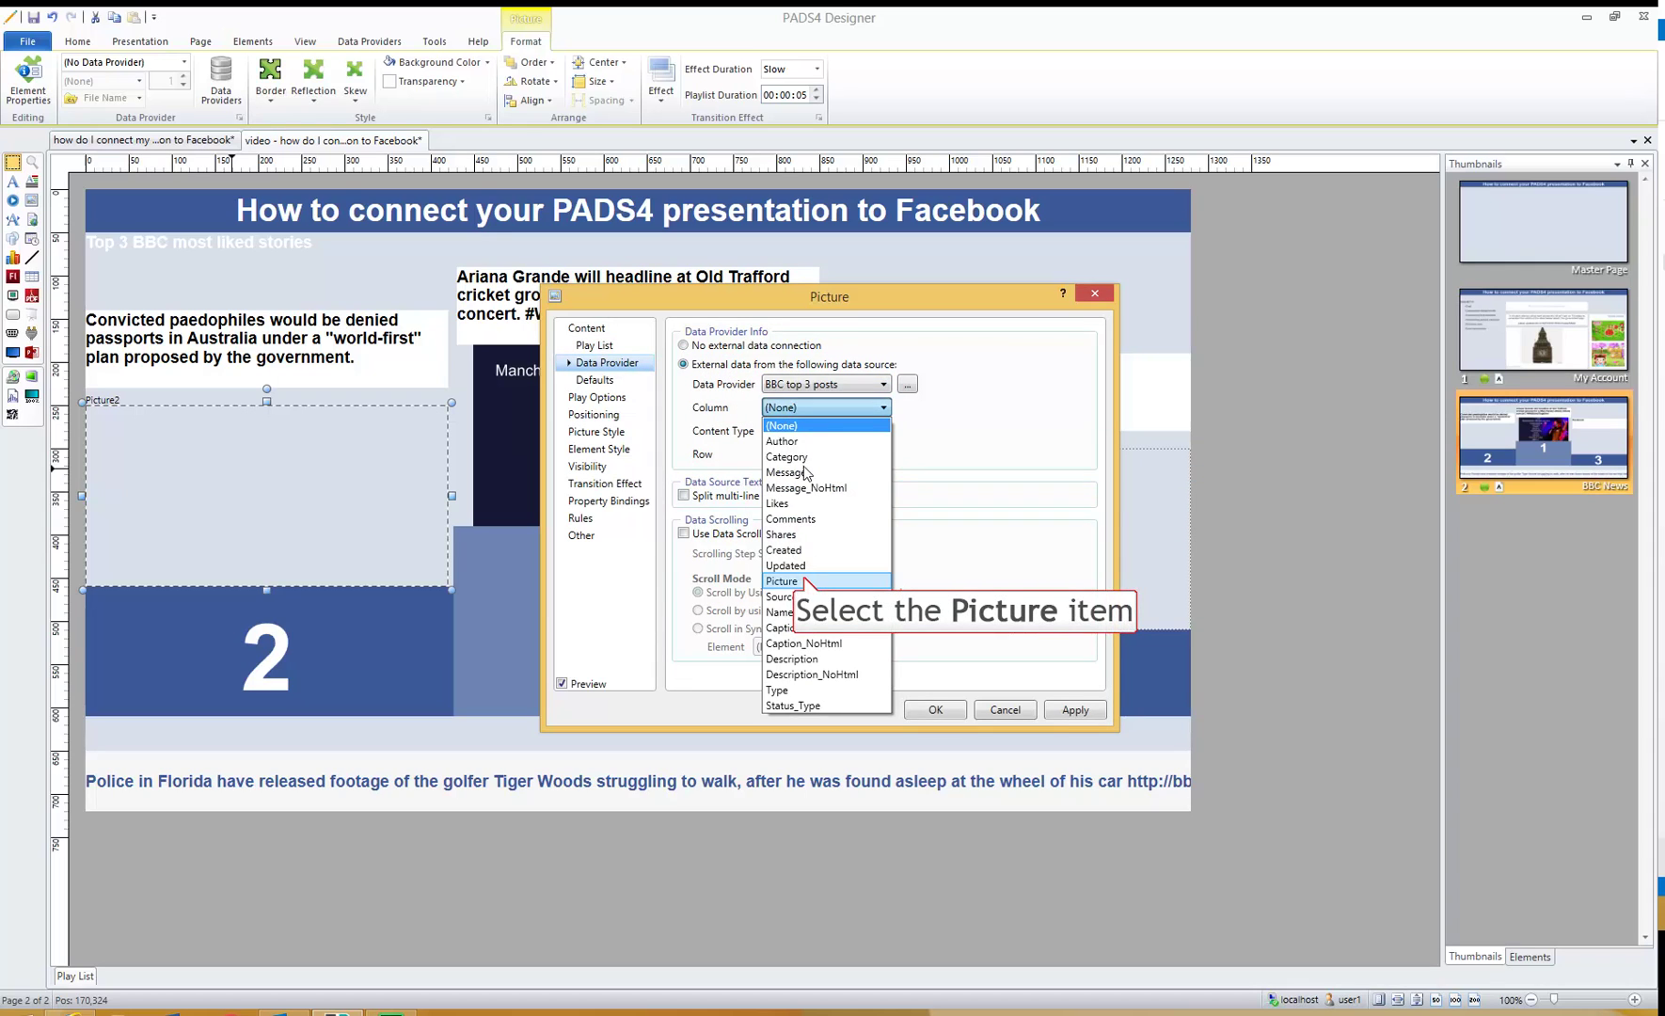
left_click(787, 581)
left_click(884, 450)
left_click(935, 709)
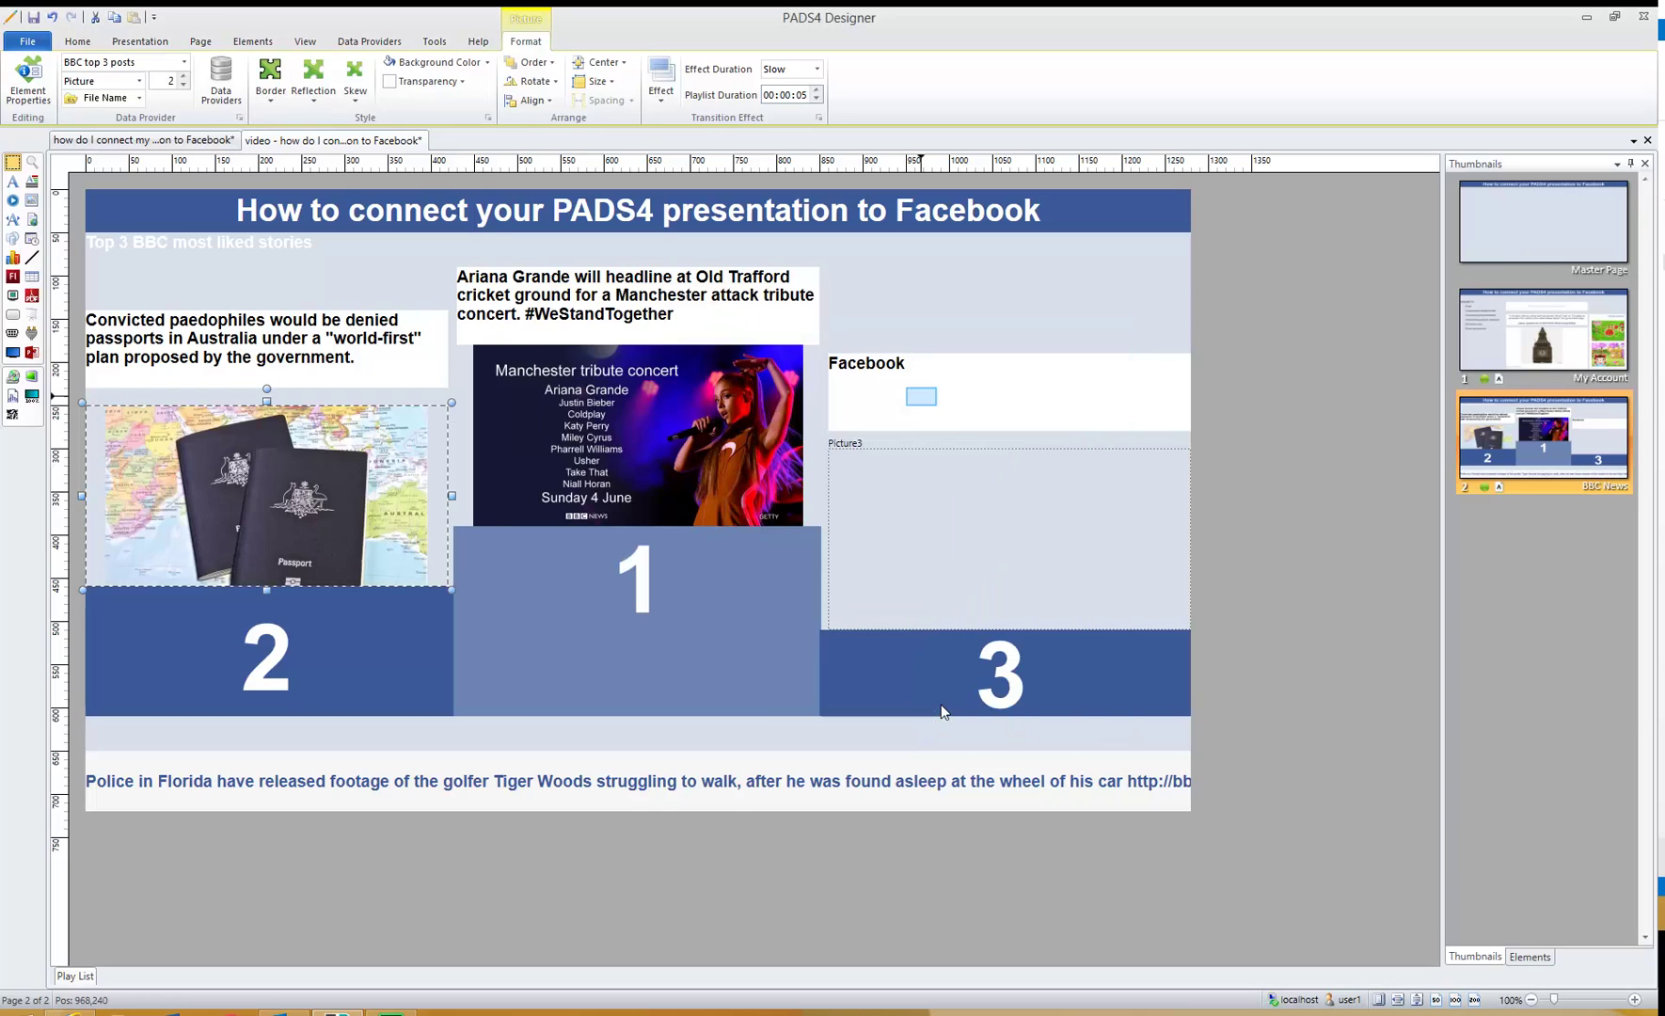
left_click(922, 400)
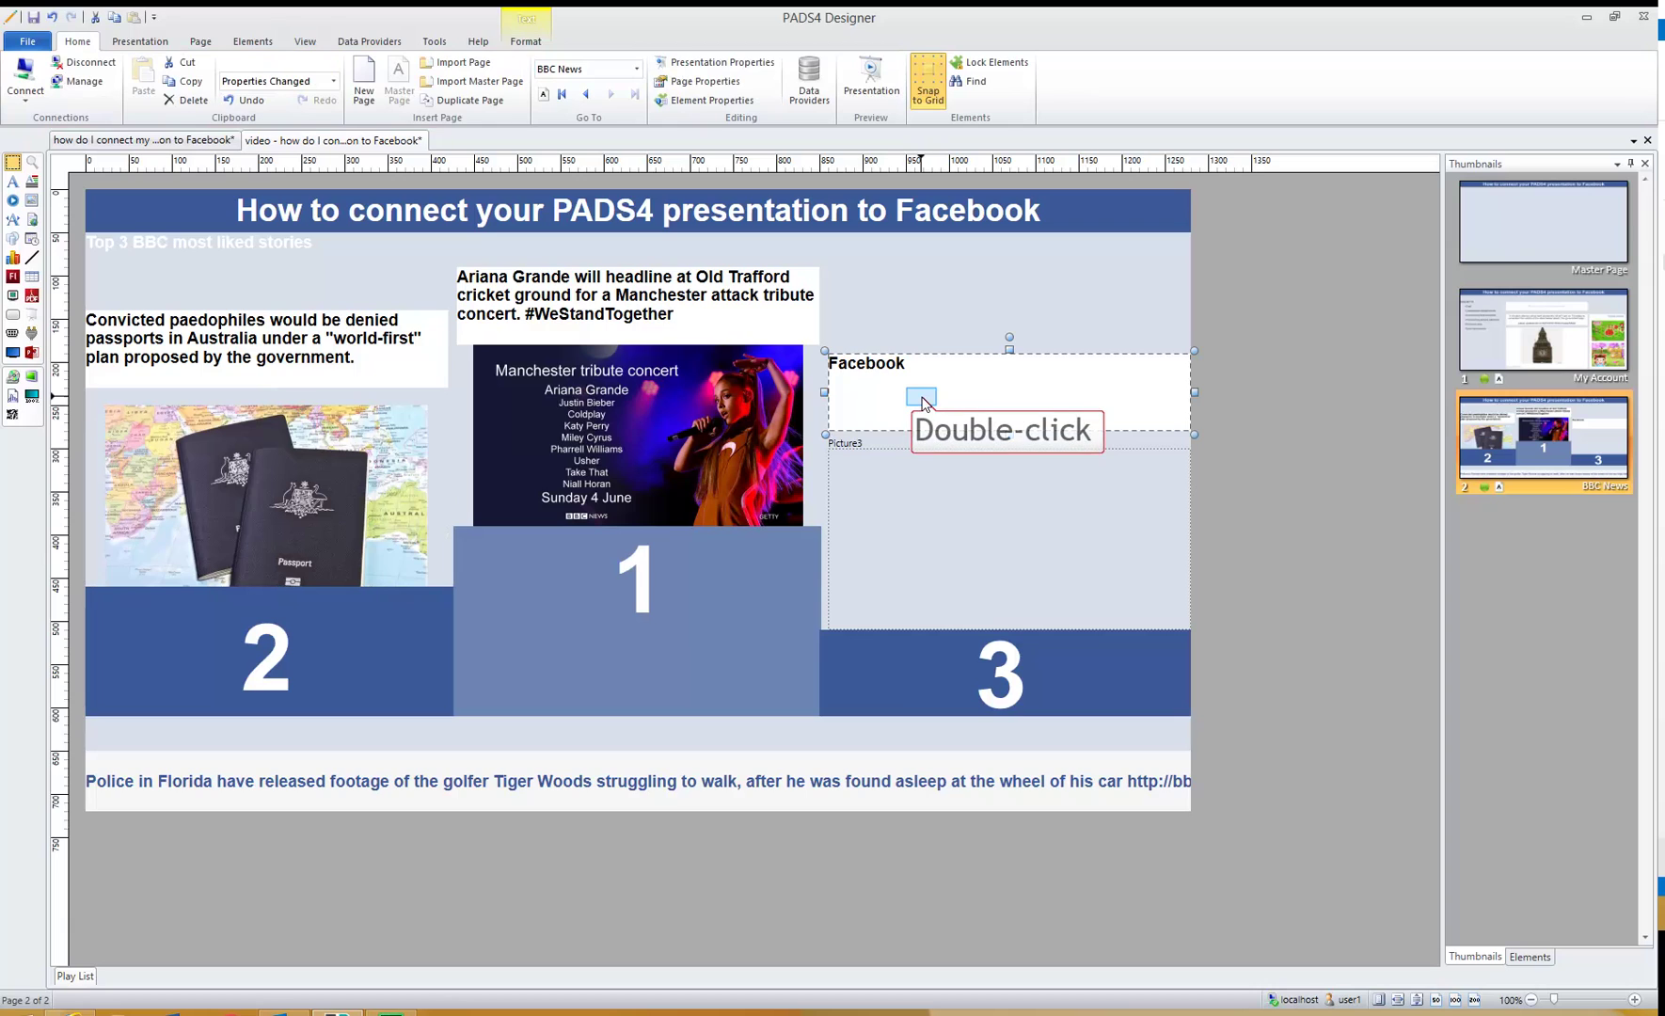
- Bind the third-place Facebook text to BBC top 3 posts, Message column, row 3
double_click(922, 399)
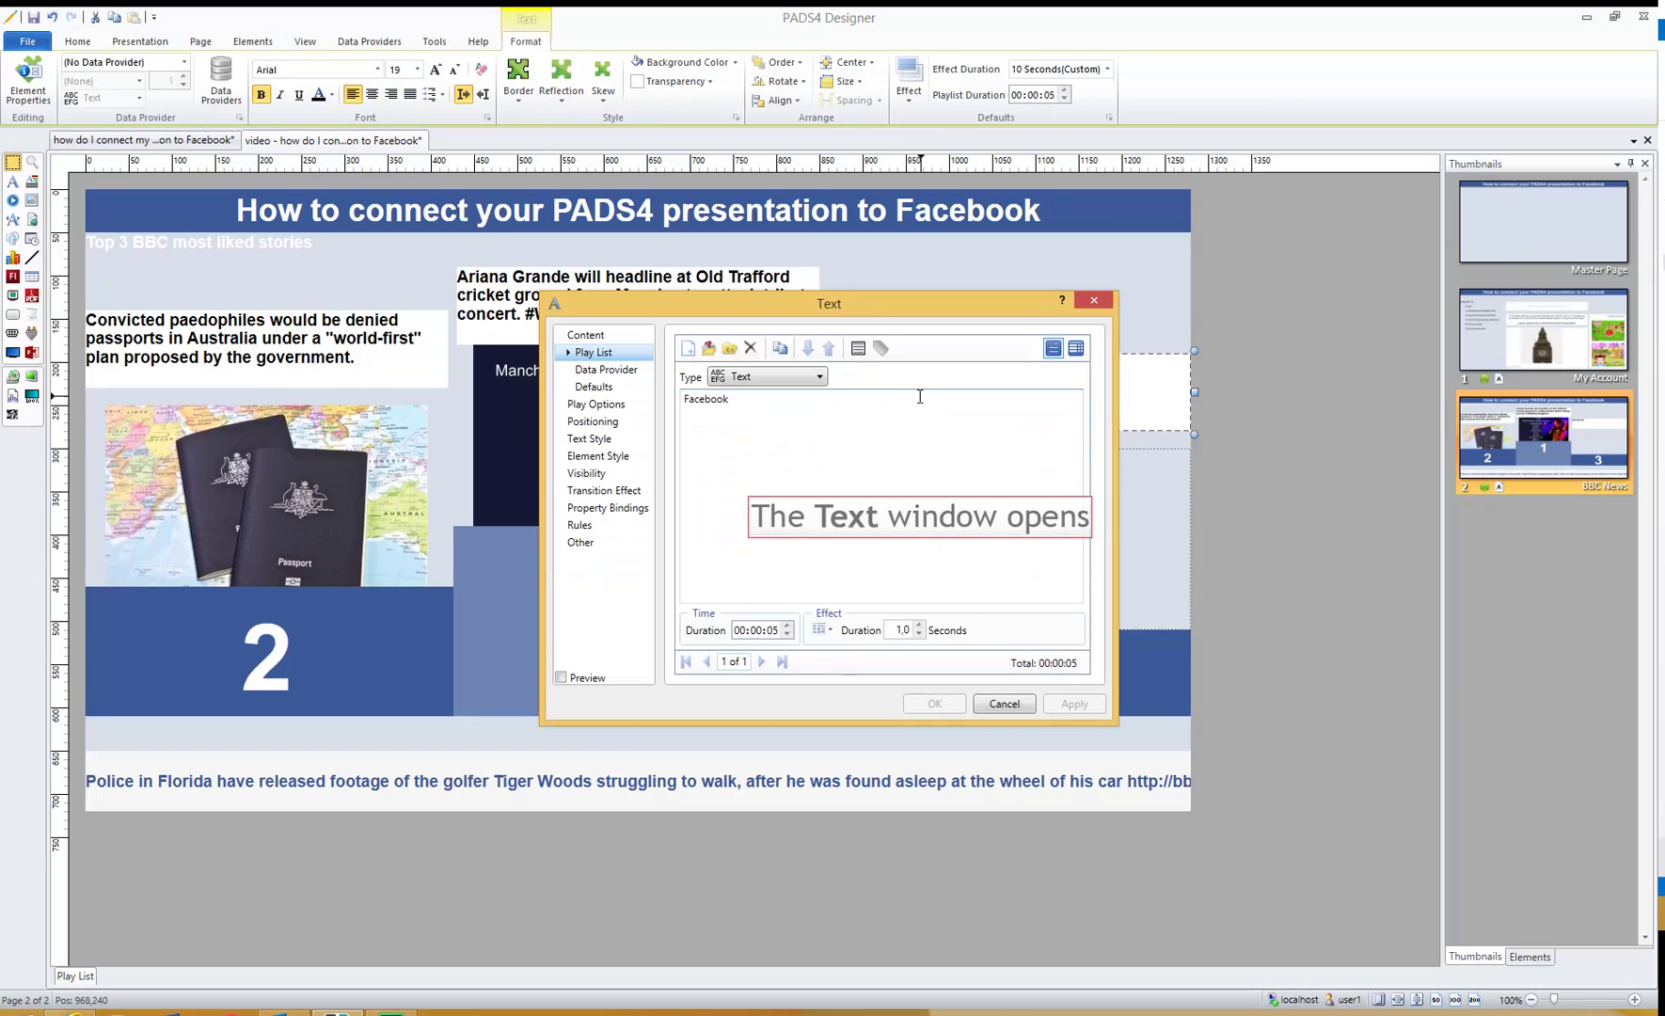
left_click(648, 371)
left_click(736, 373)
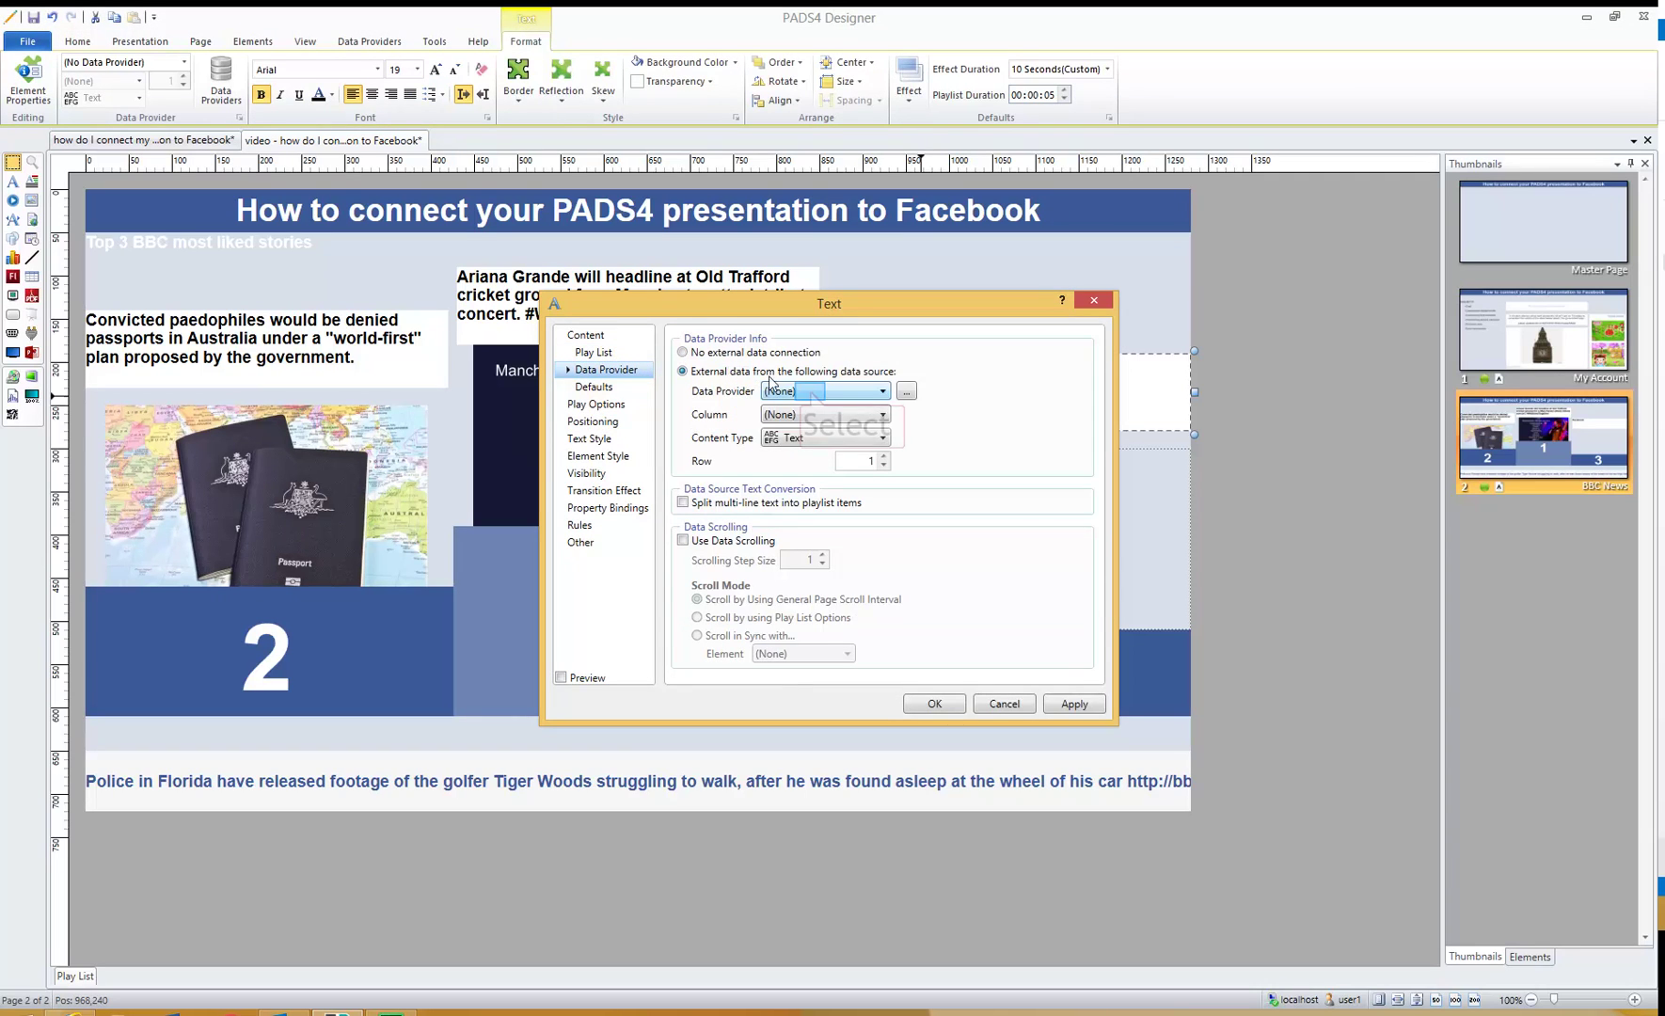
left_click(810, 391)
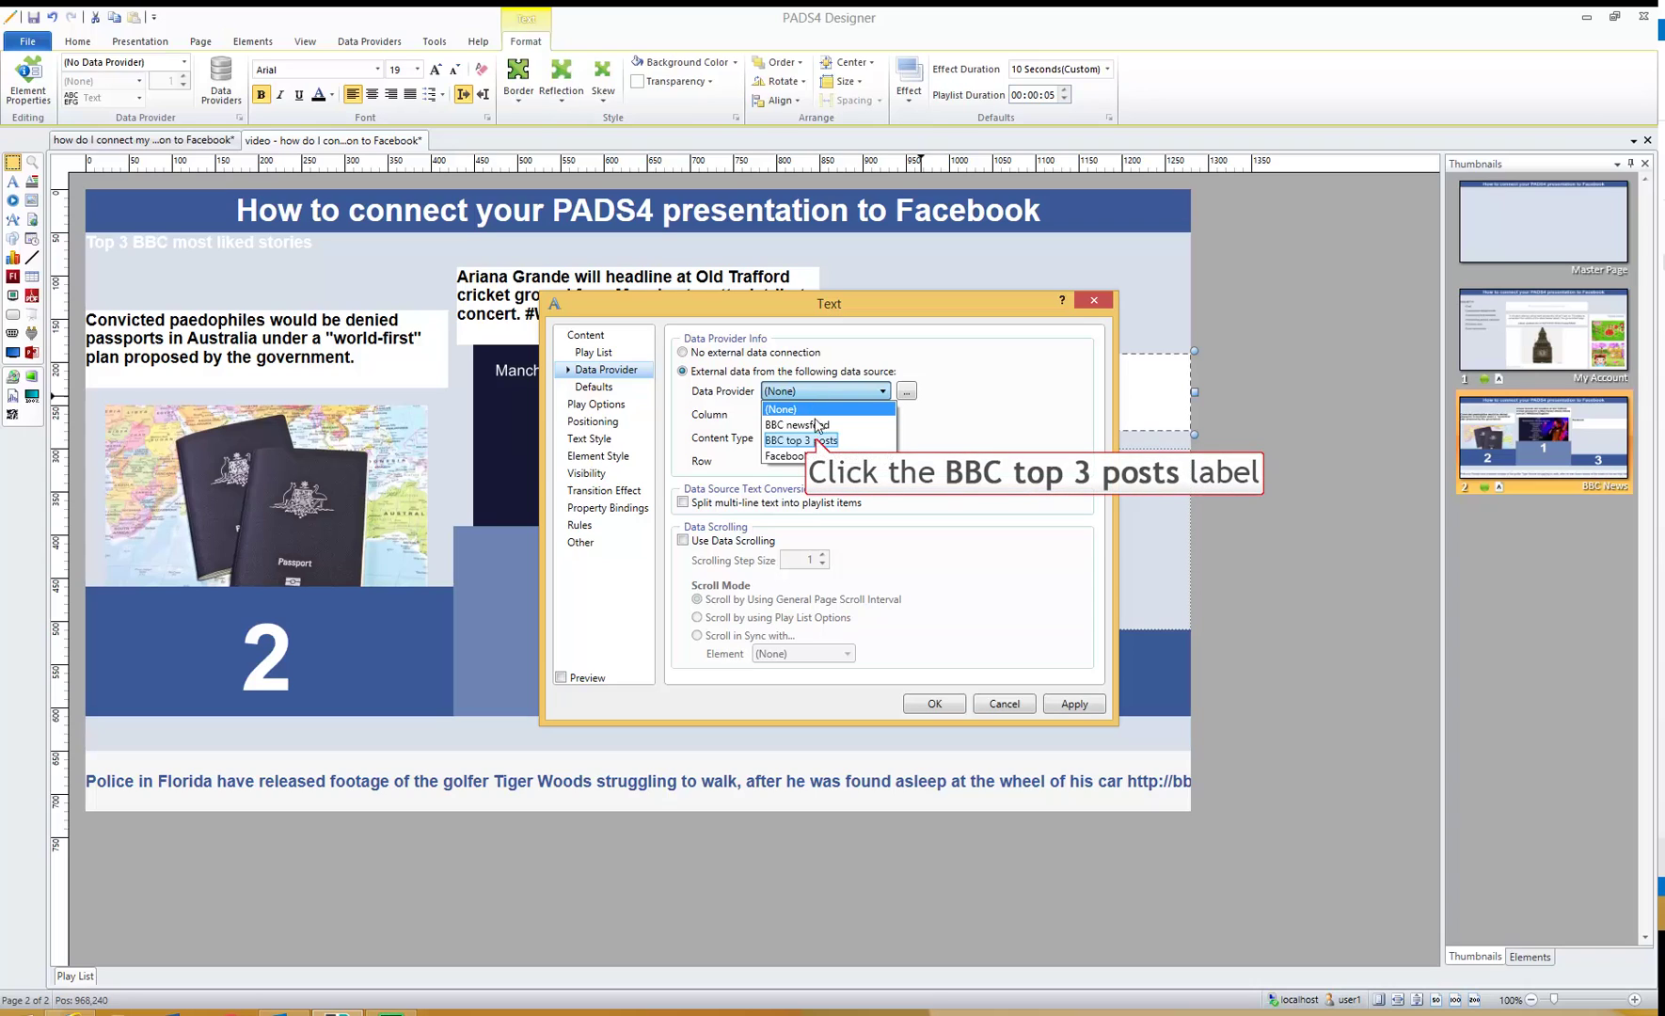
left_click(817, 440)
left_click(821, 414)
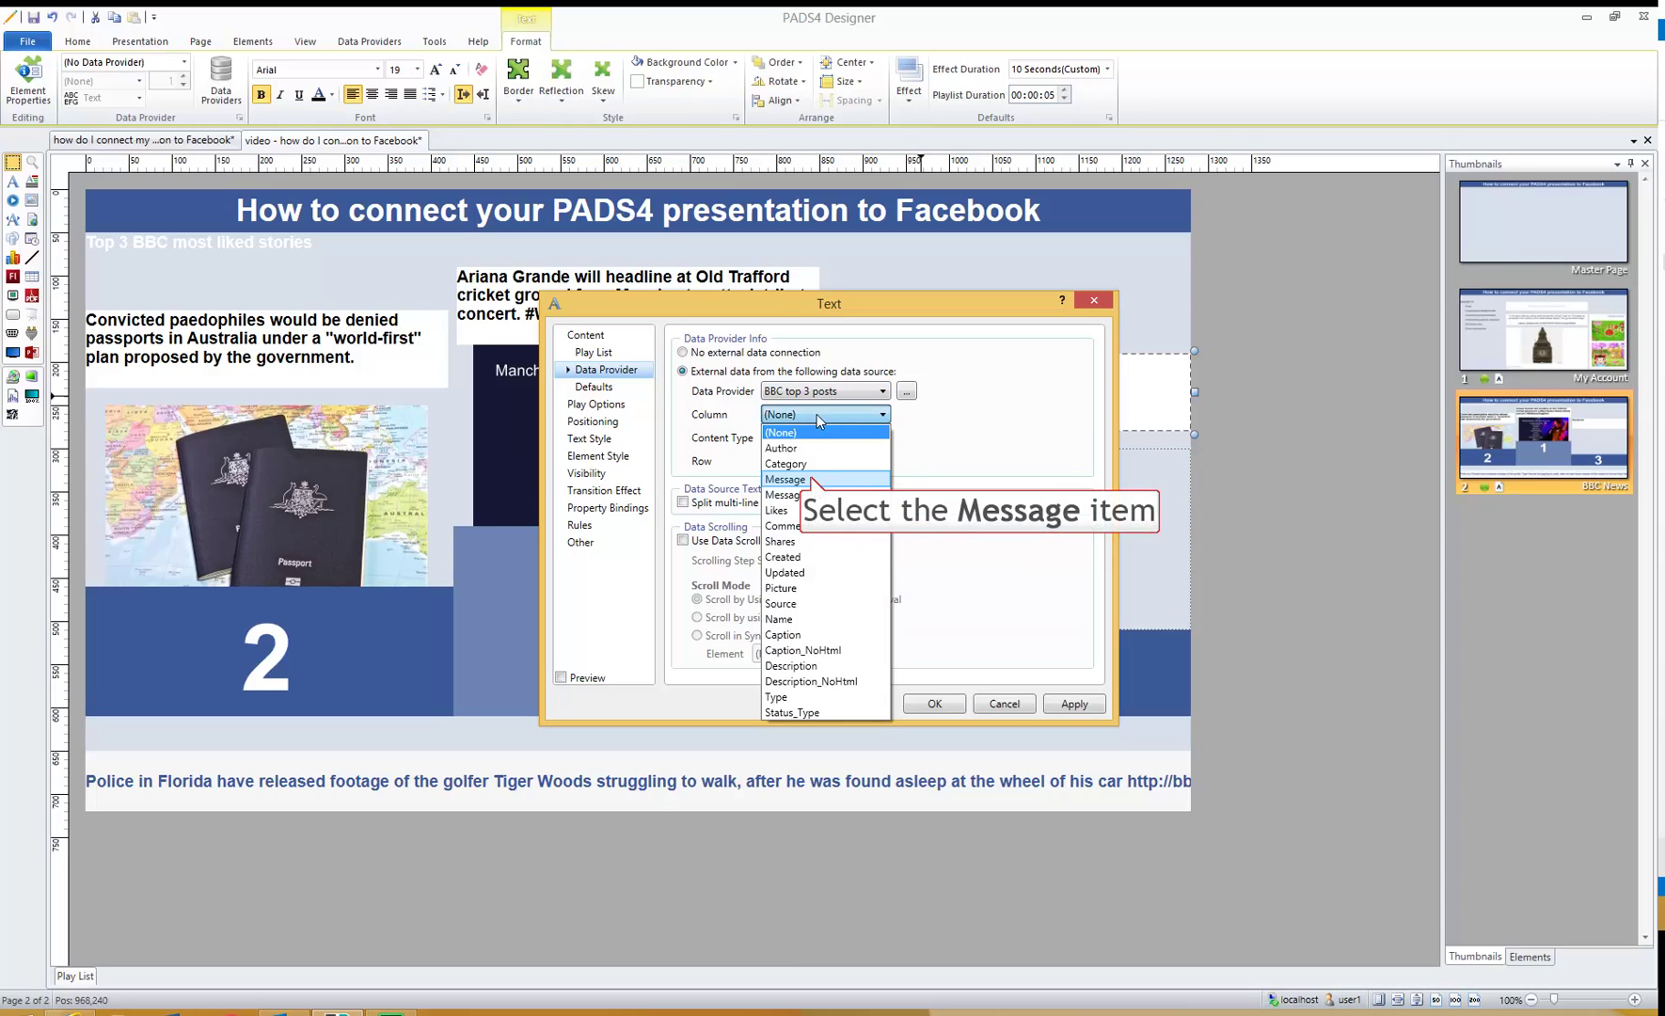
left_click(813, 481)
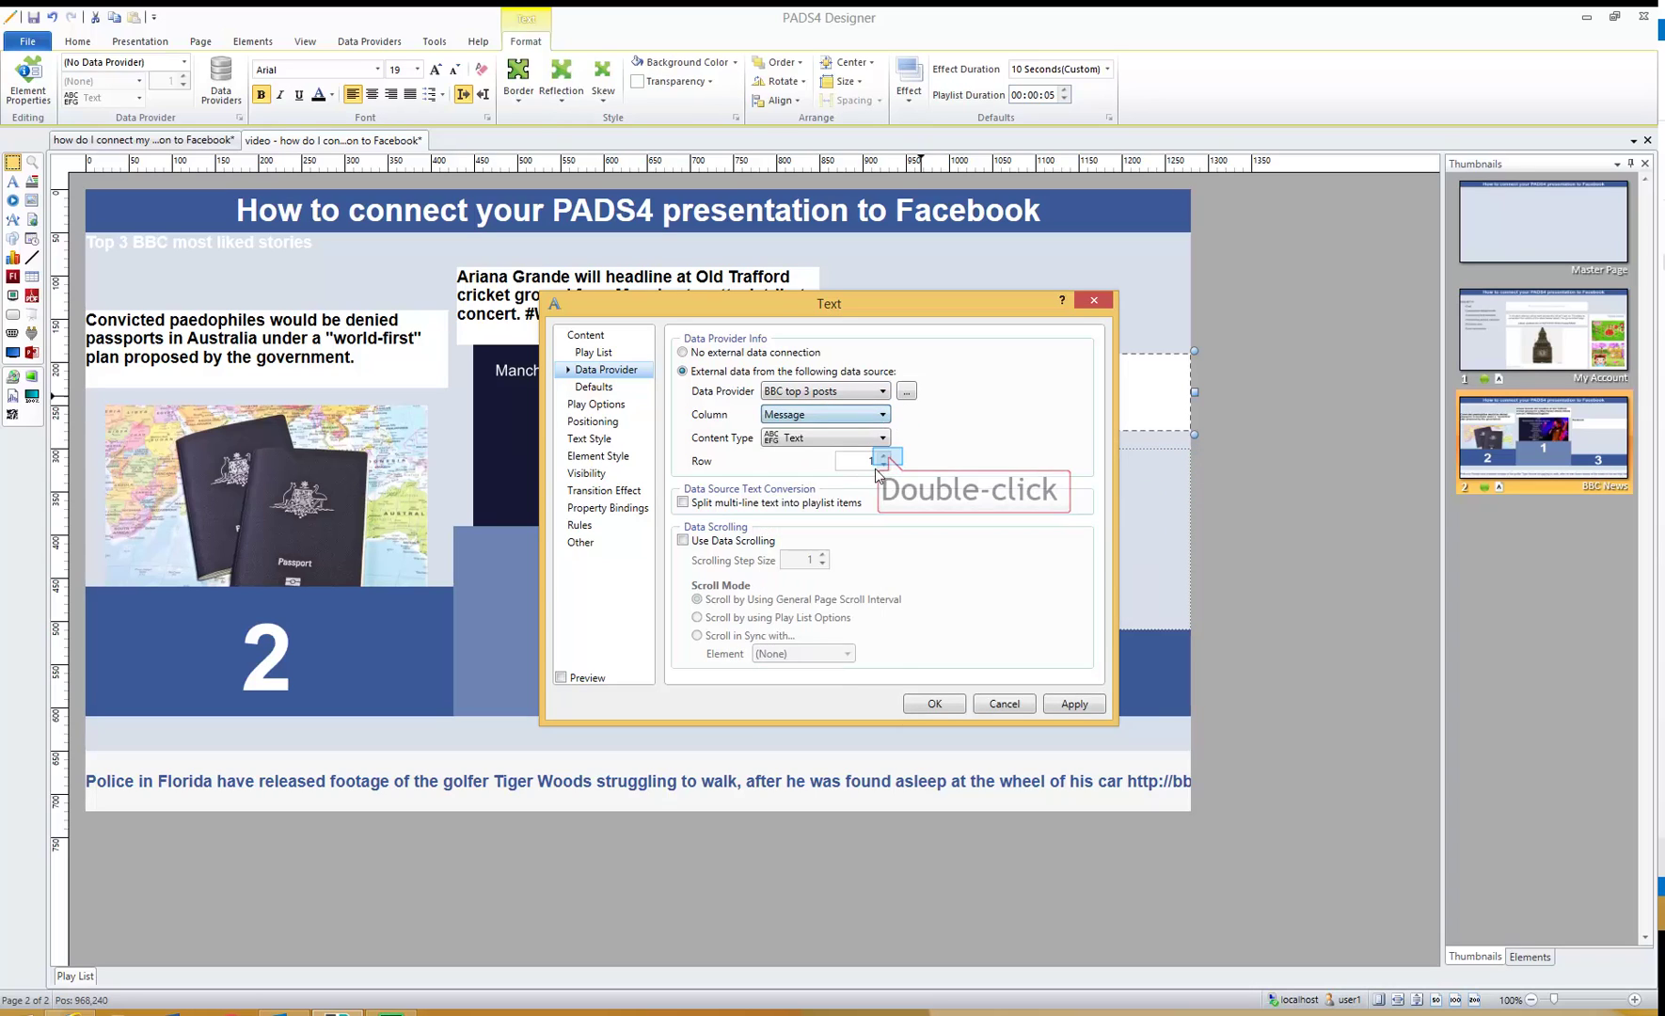
left_click(934, 704)
- Bind Picture3 to BBC top 3 posts, Picture column, row 3
double_click(922, 542)
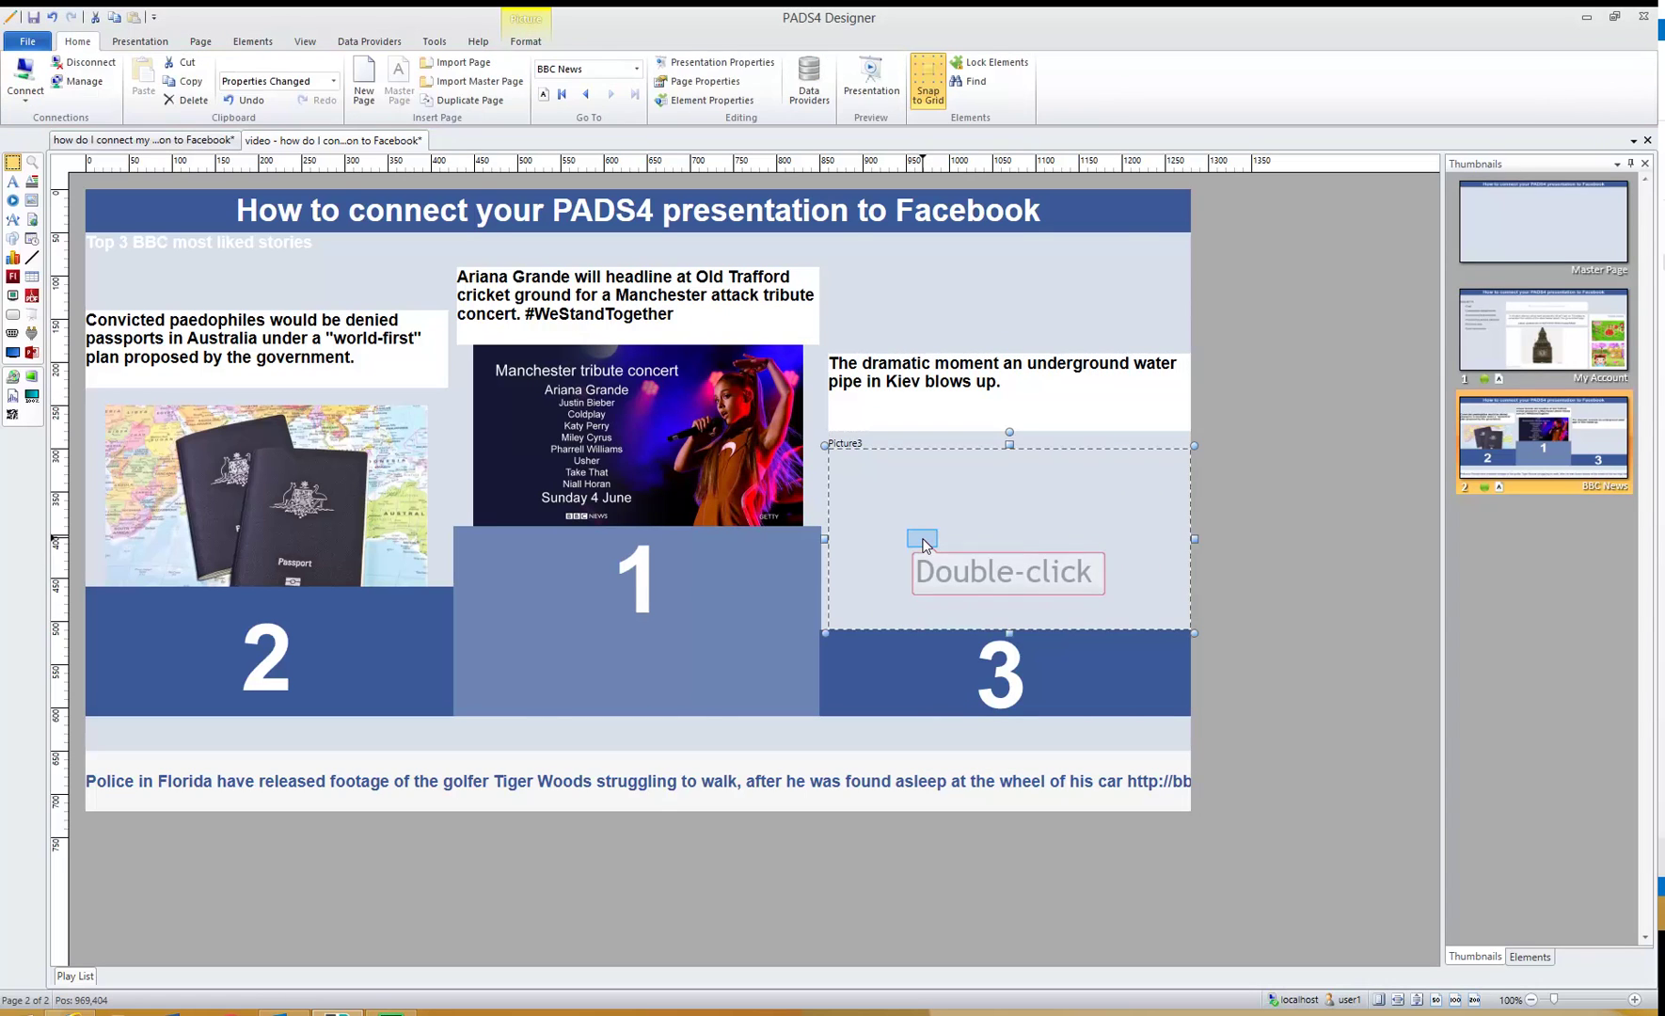
left_click(593, 364)
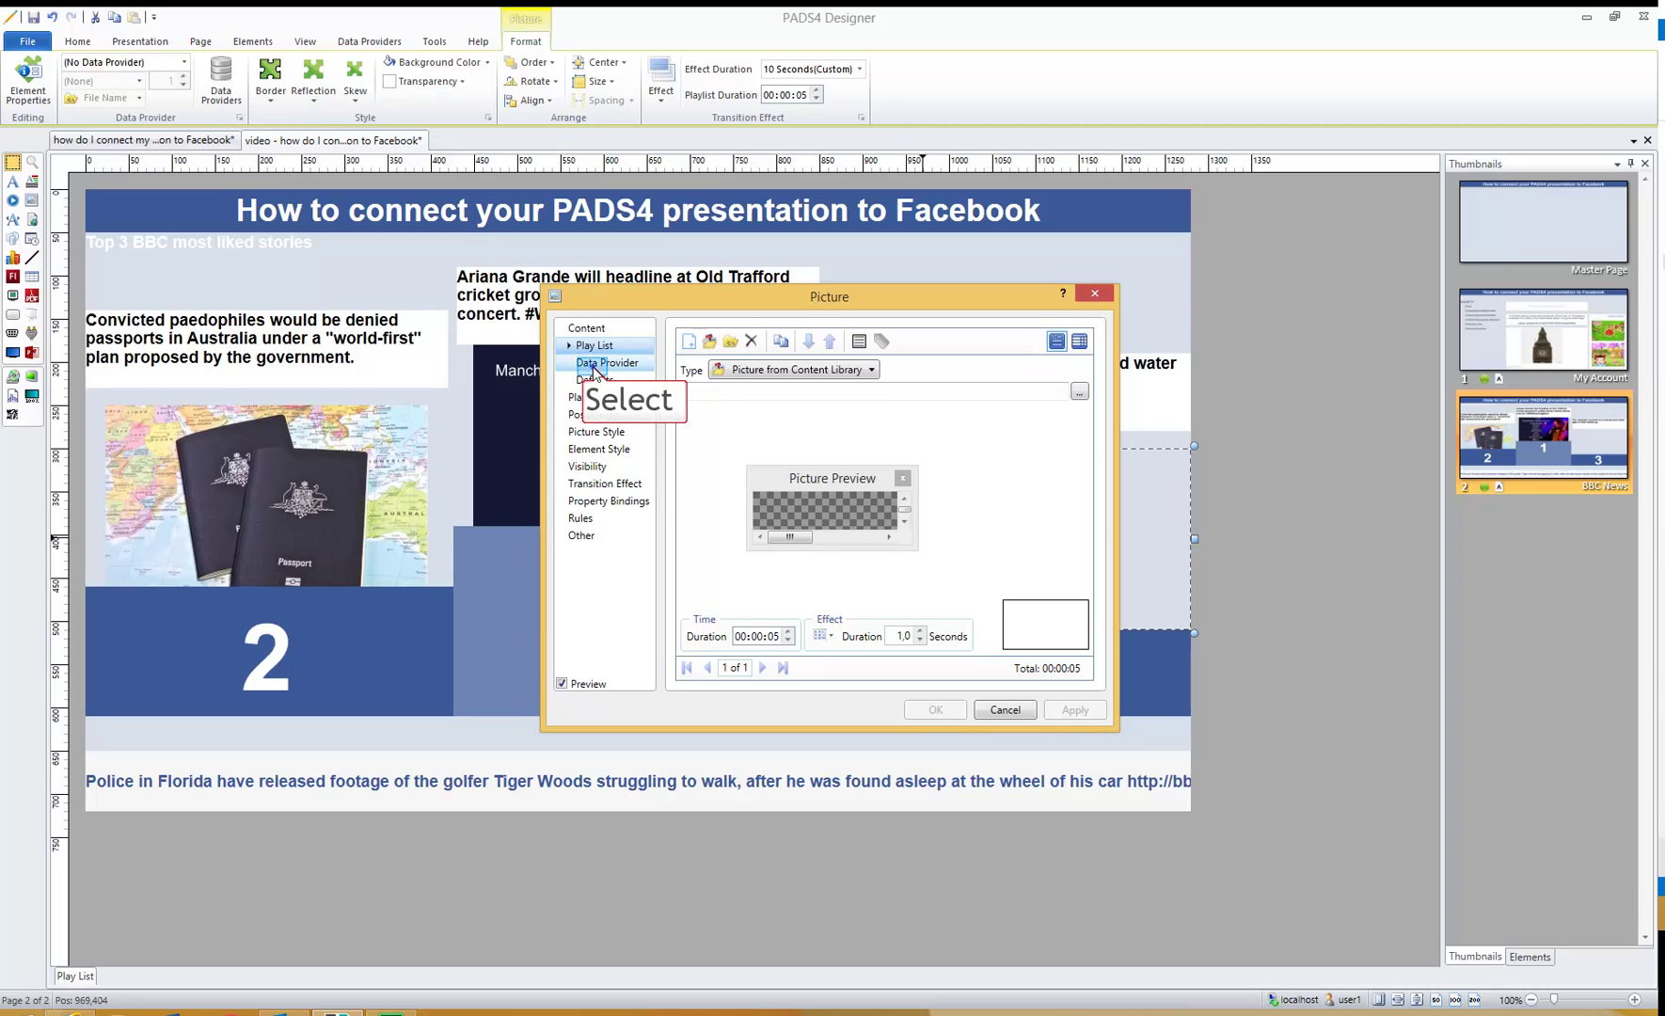
left_click(741, 364)
left_click(797, 384)
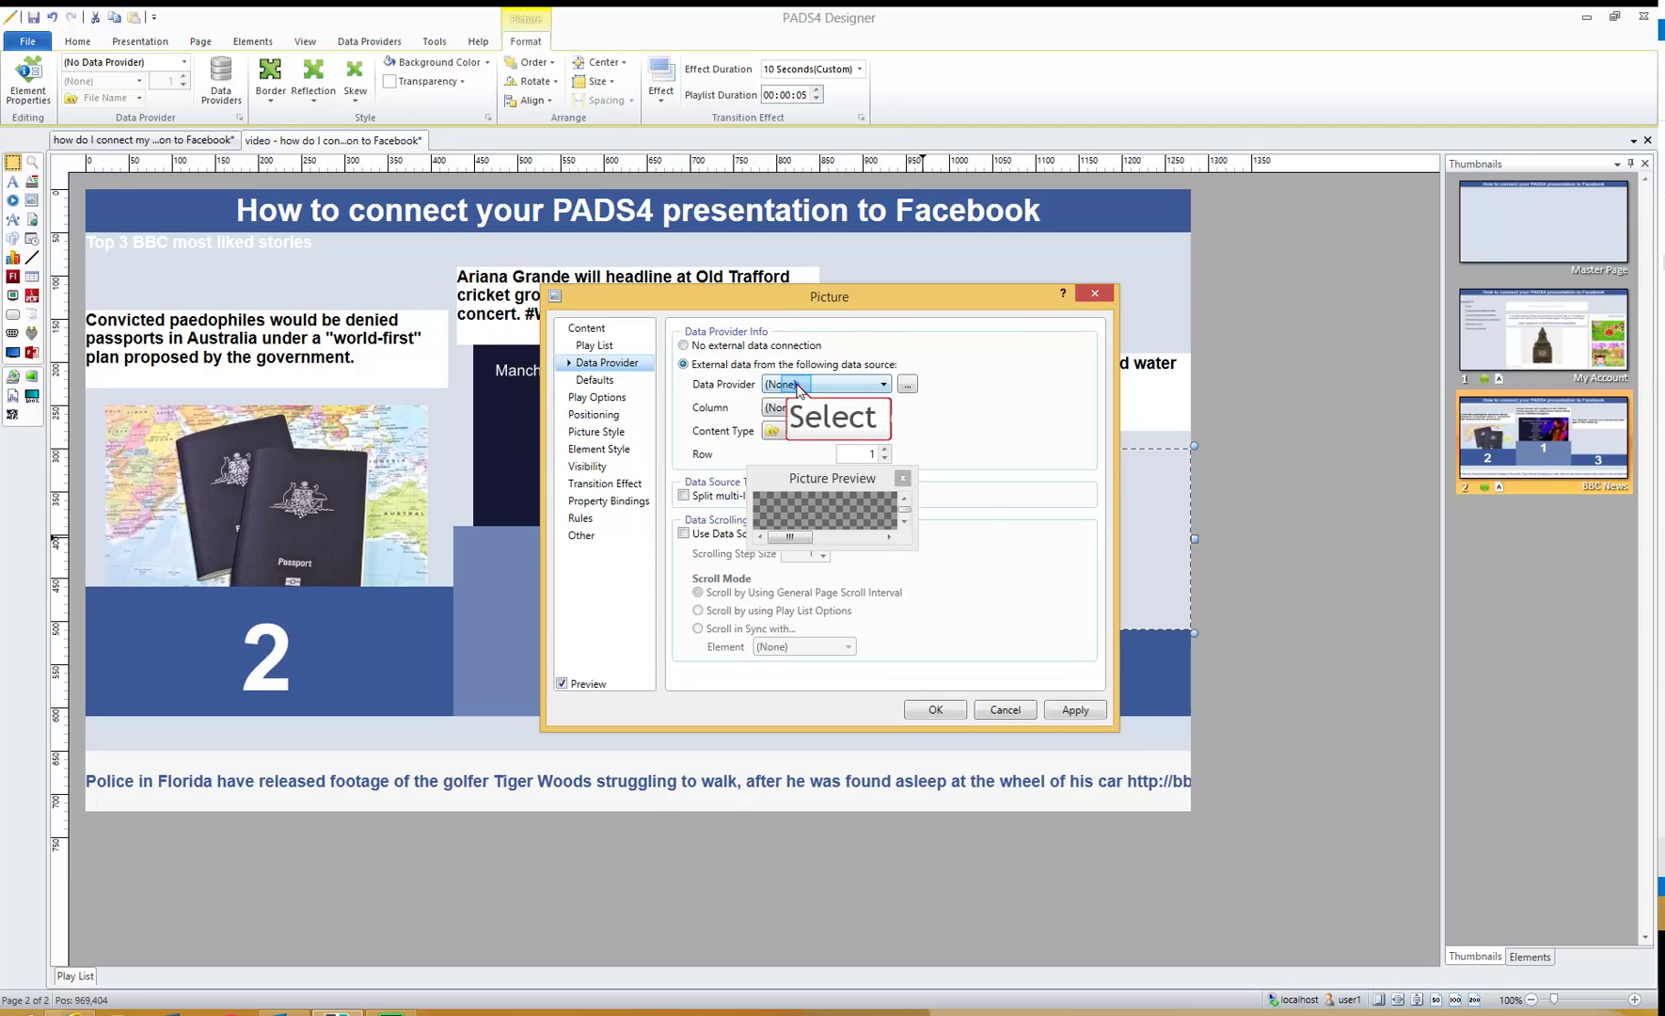
left_click(796, 385)
left_click(805, 436)
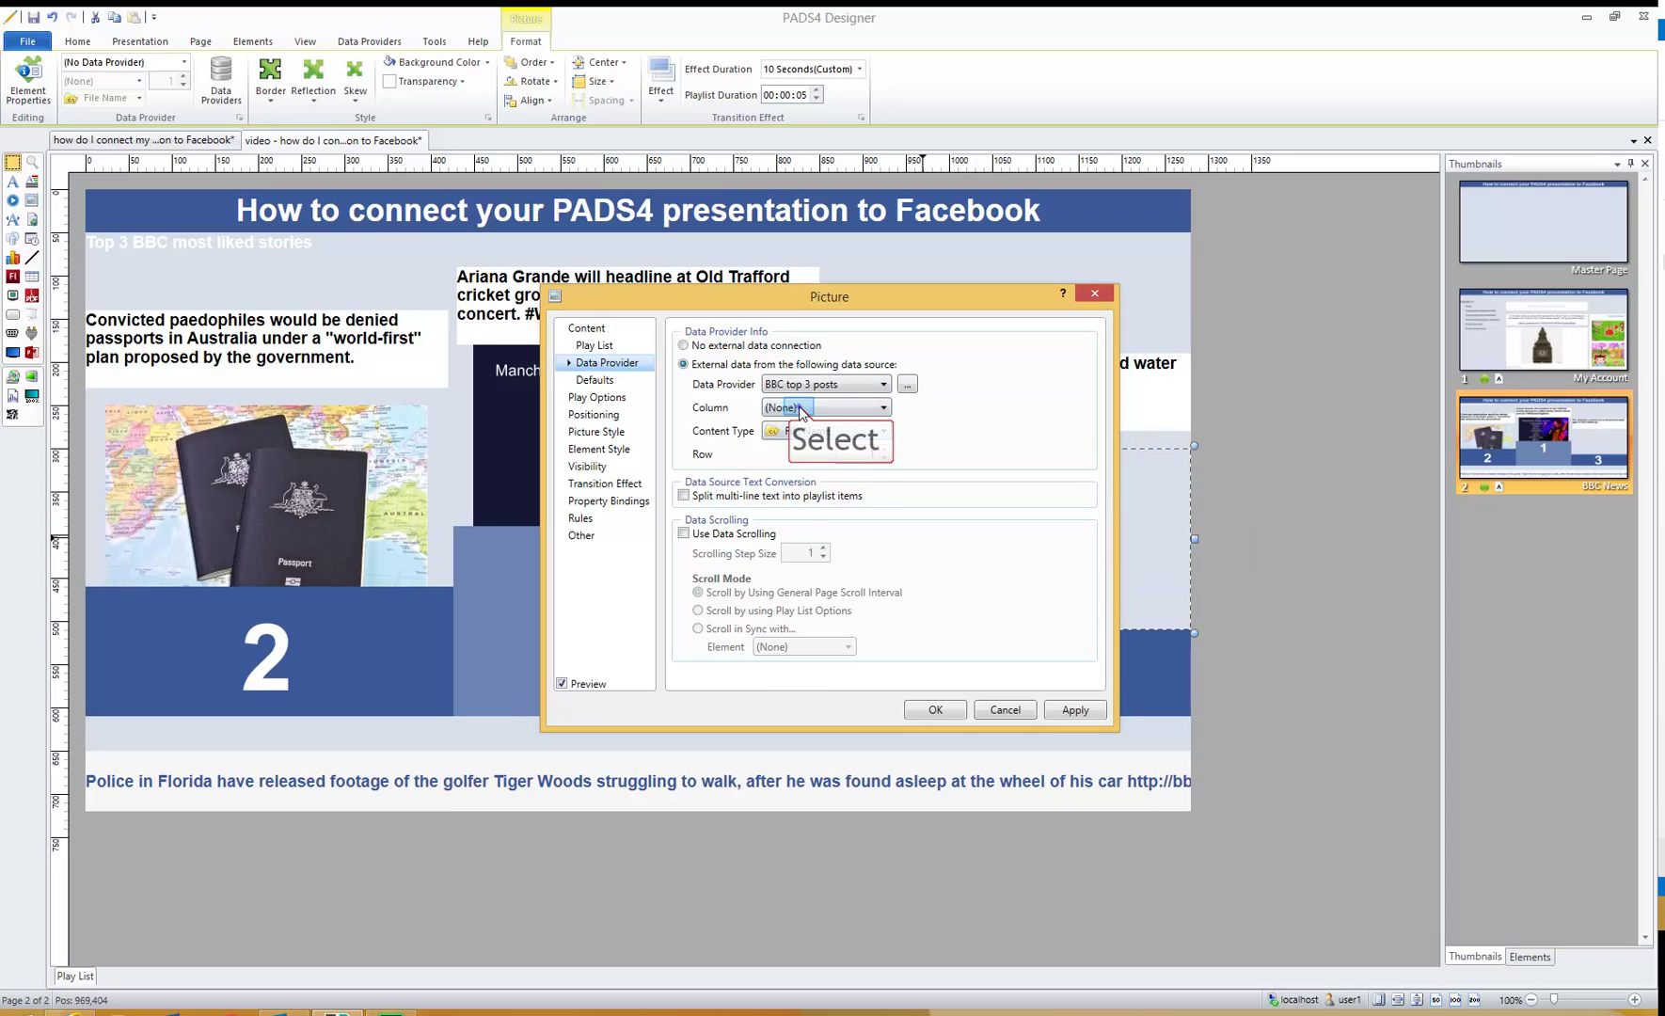
left_click(799, 407)
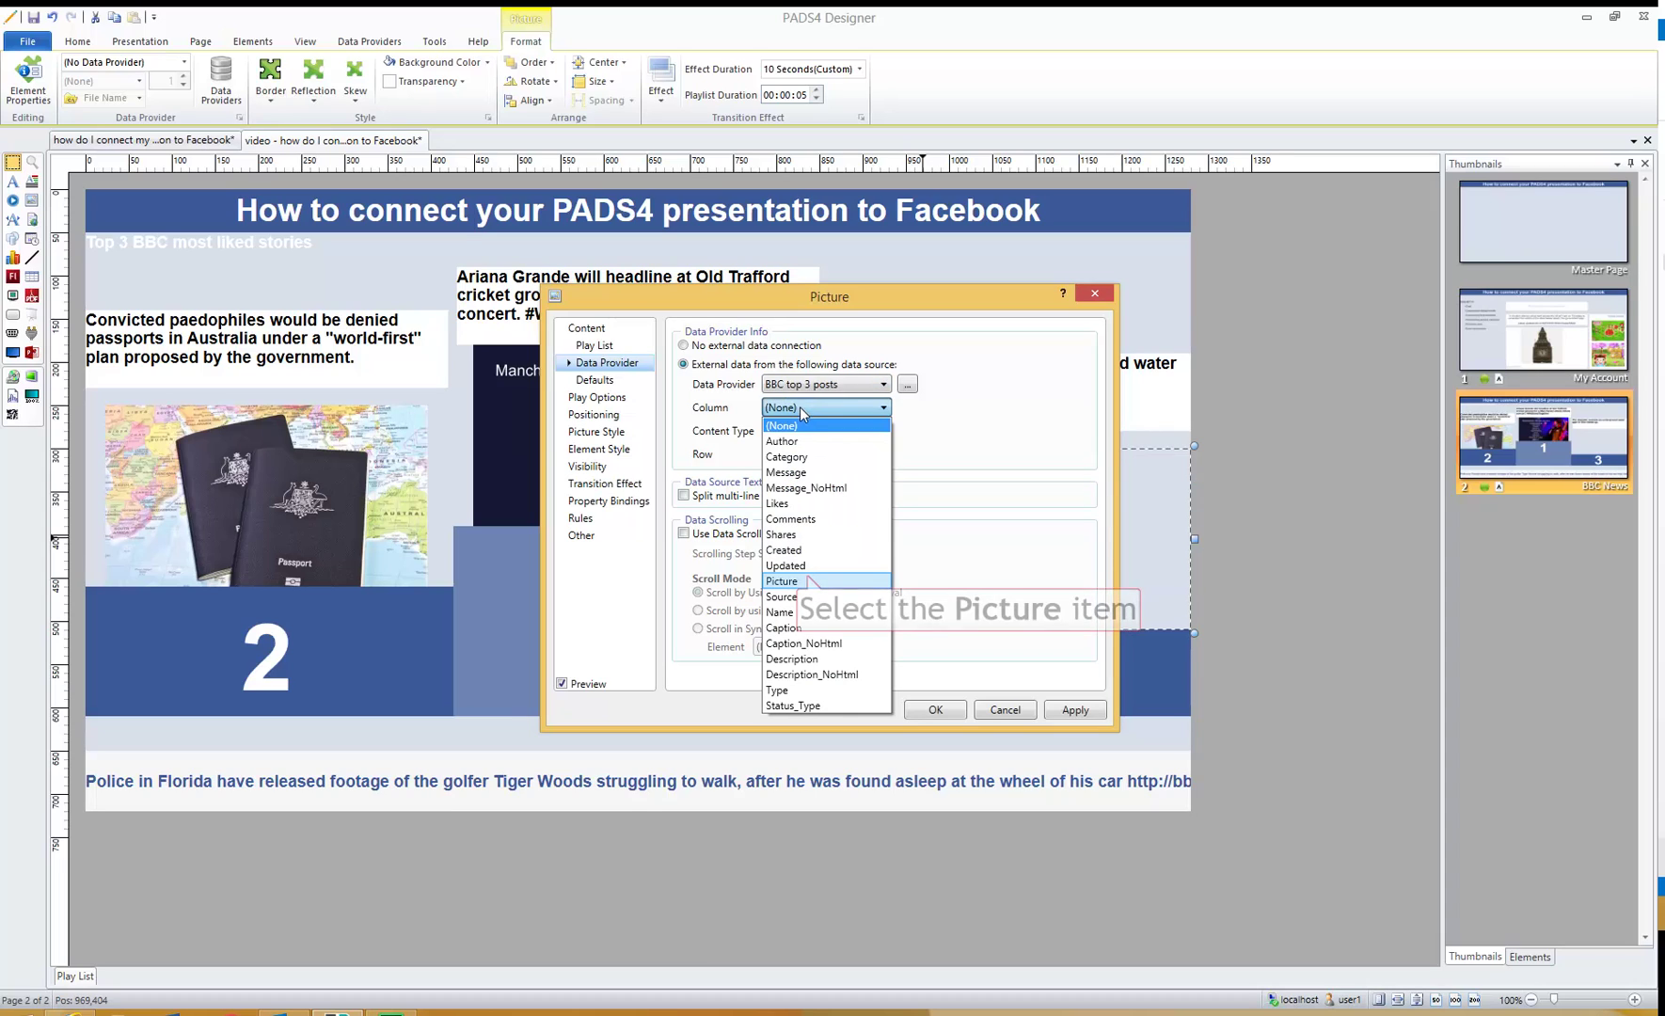
left_click(809, 580)
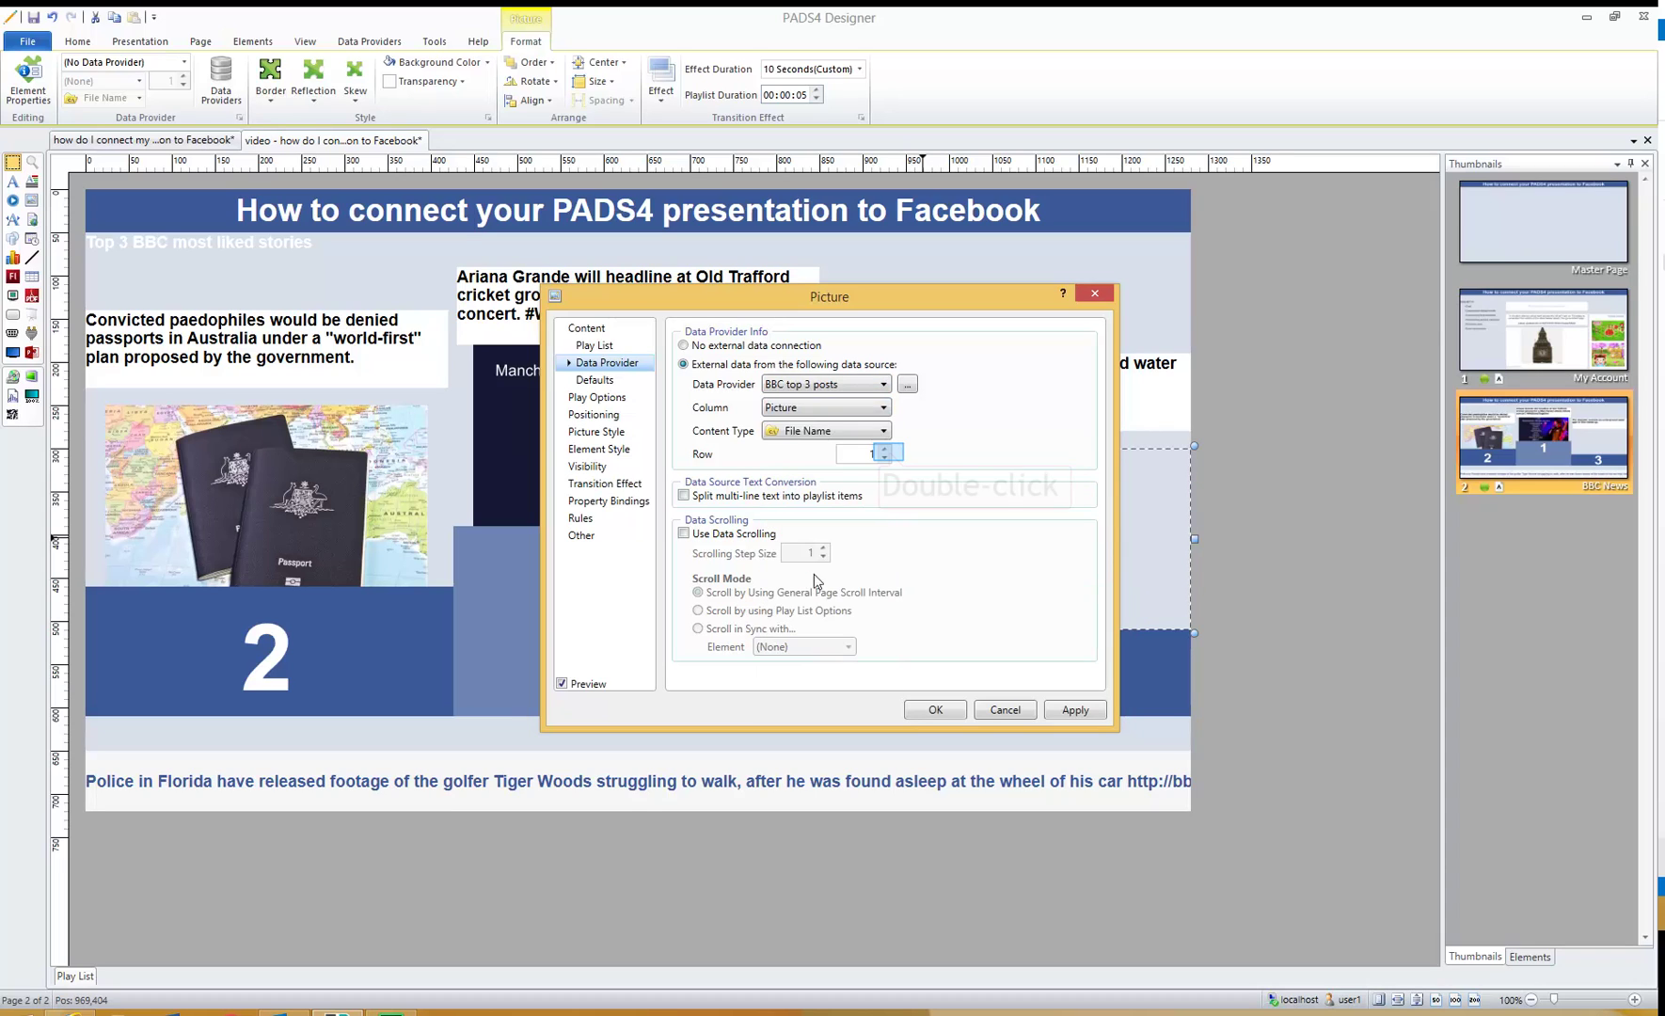
double_click(885, 450)
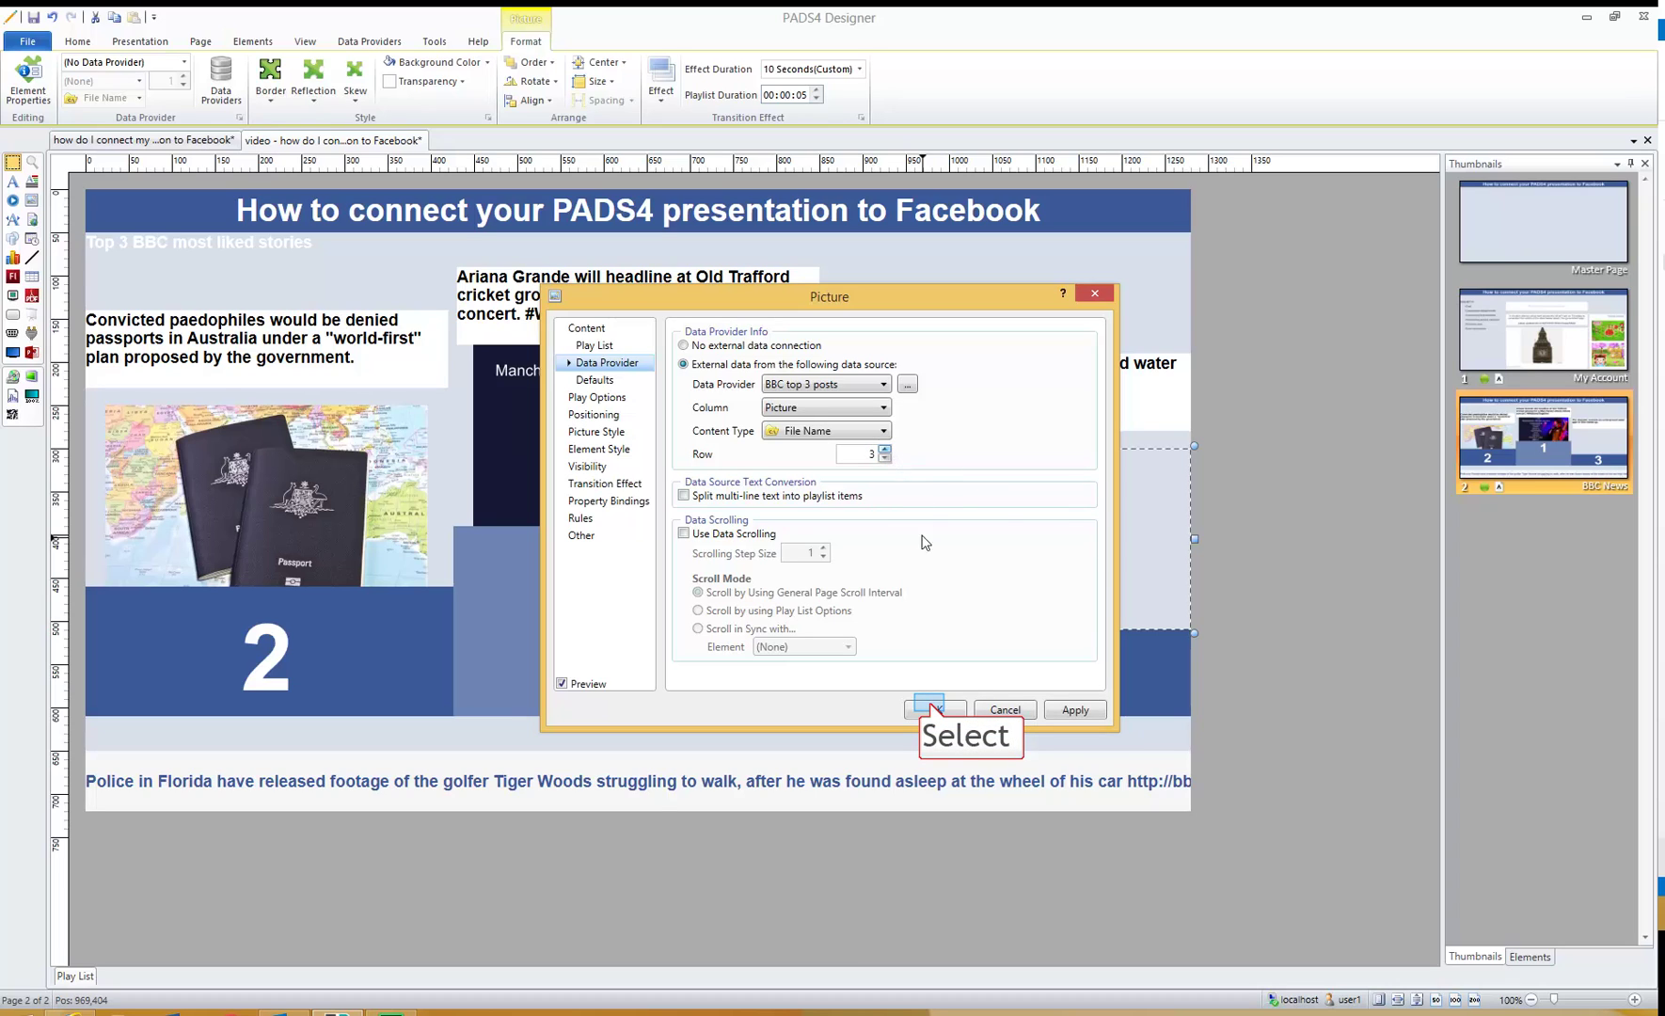
left_click(934, 710)
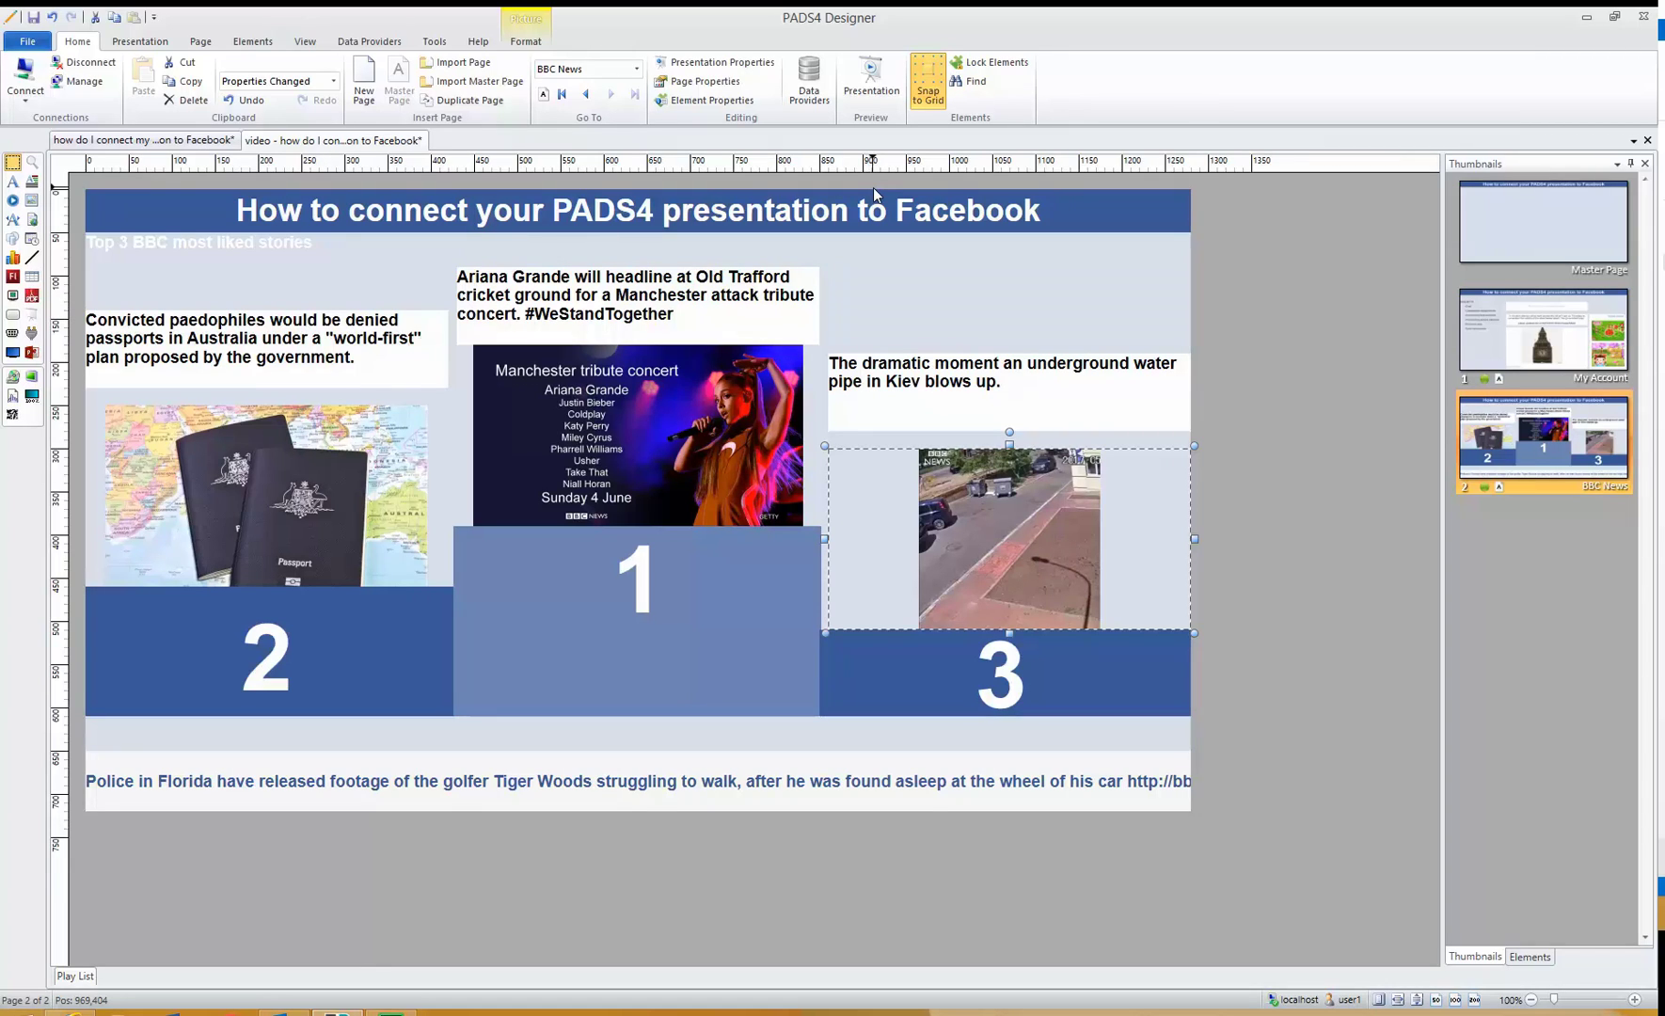
- Preview the presentation from the Preview group
left_click(880, 92)
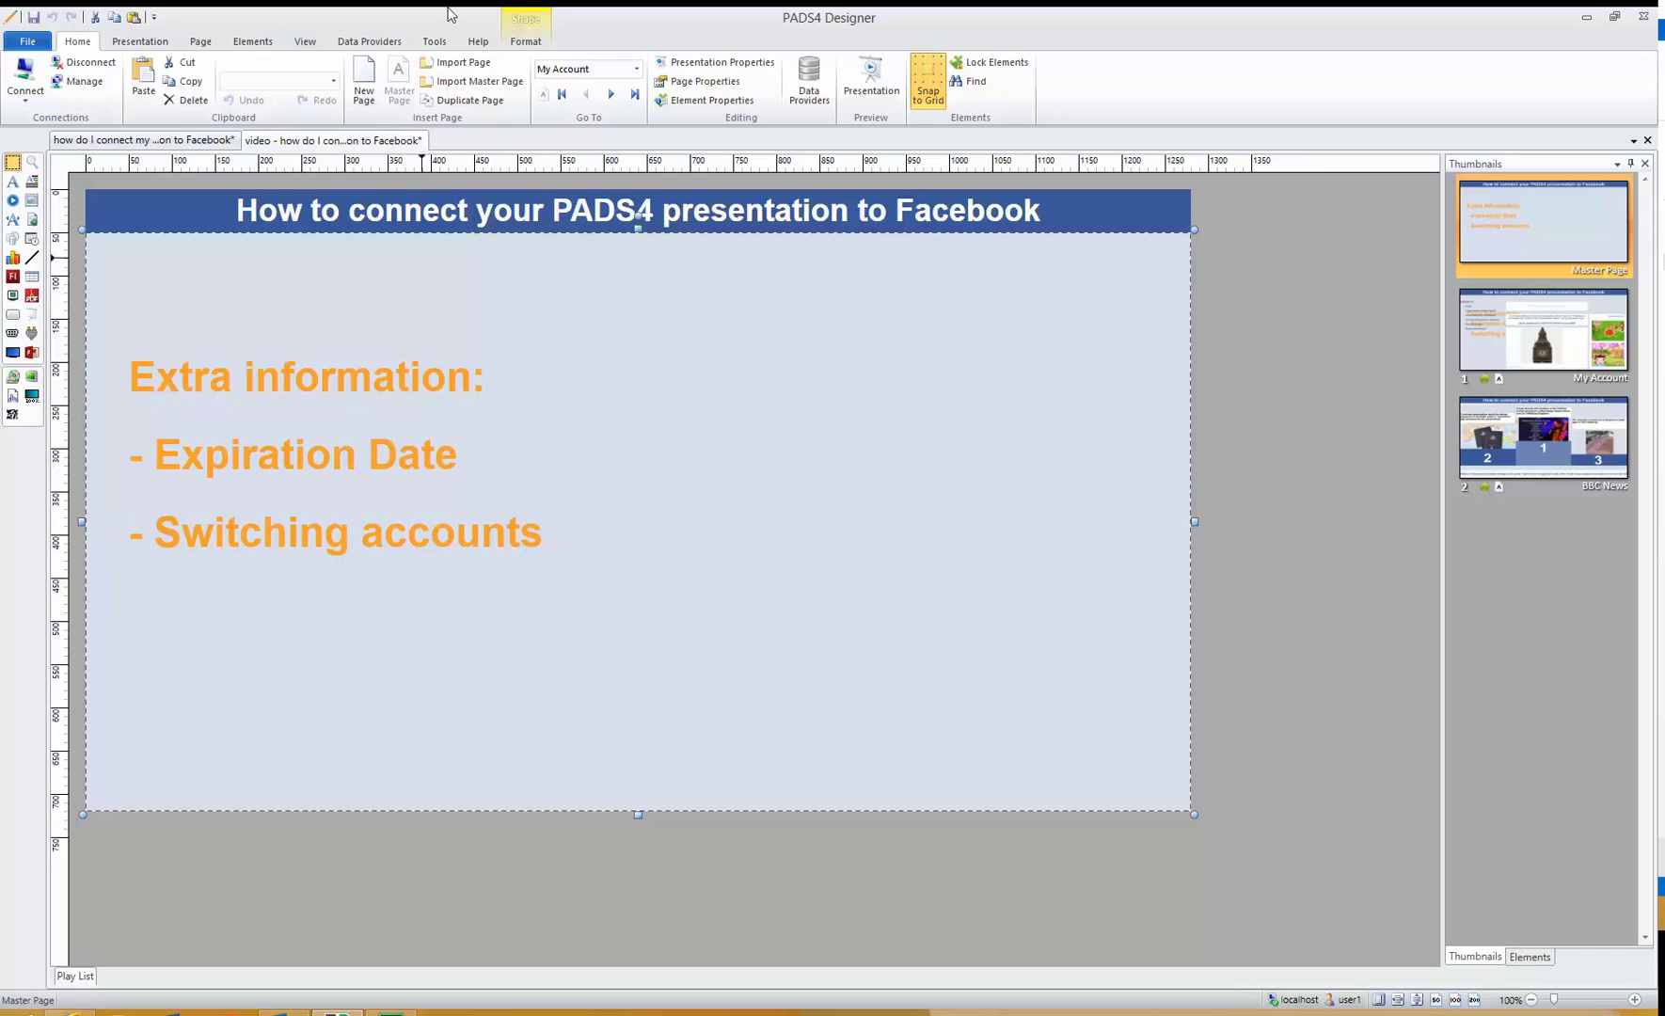
- Edit the BBC newsfeed data provider and re-authenticate it with Facebook
left_click(393, 41)
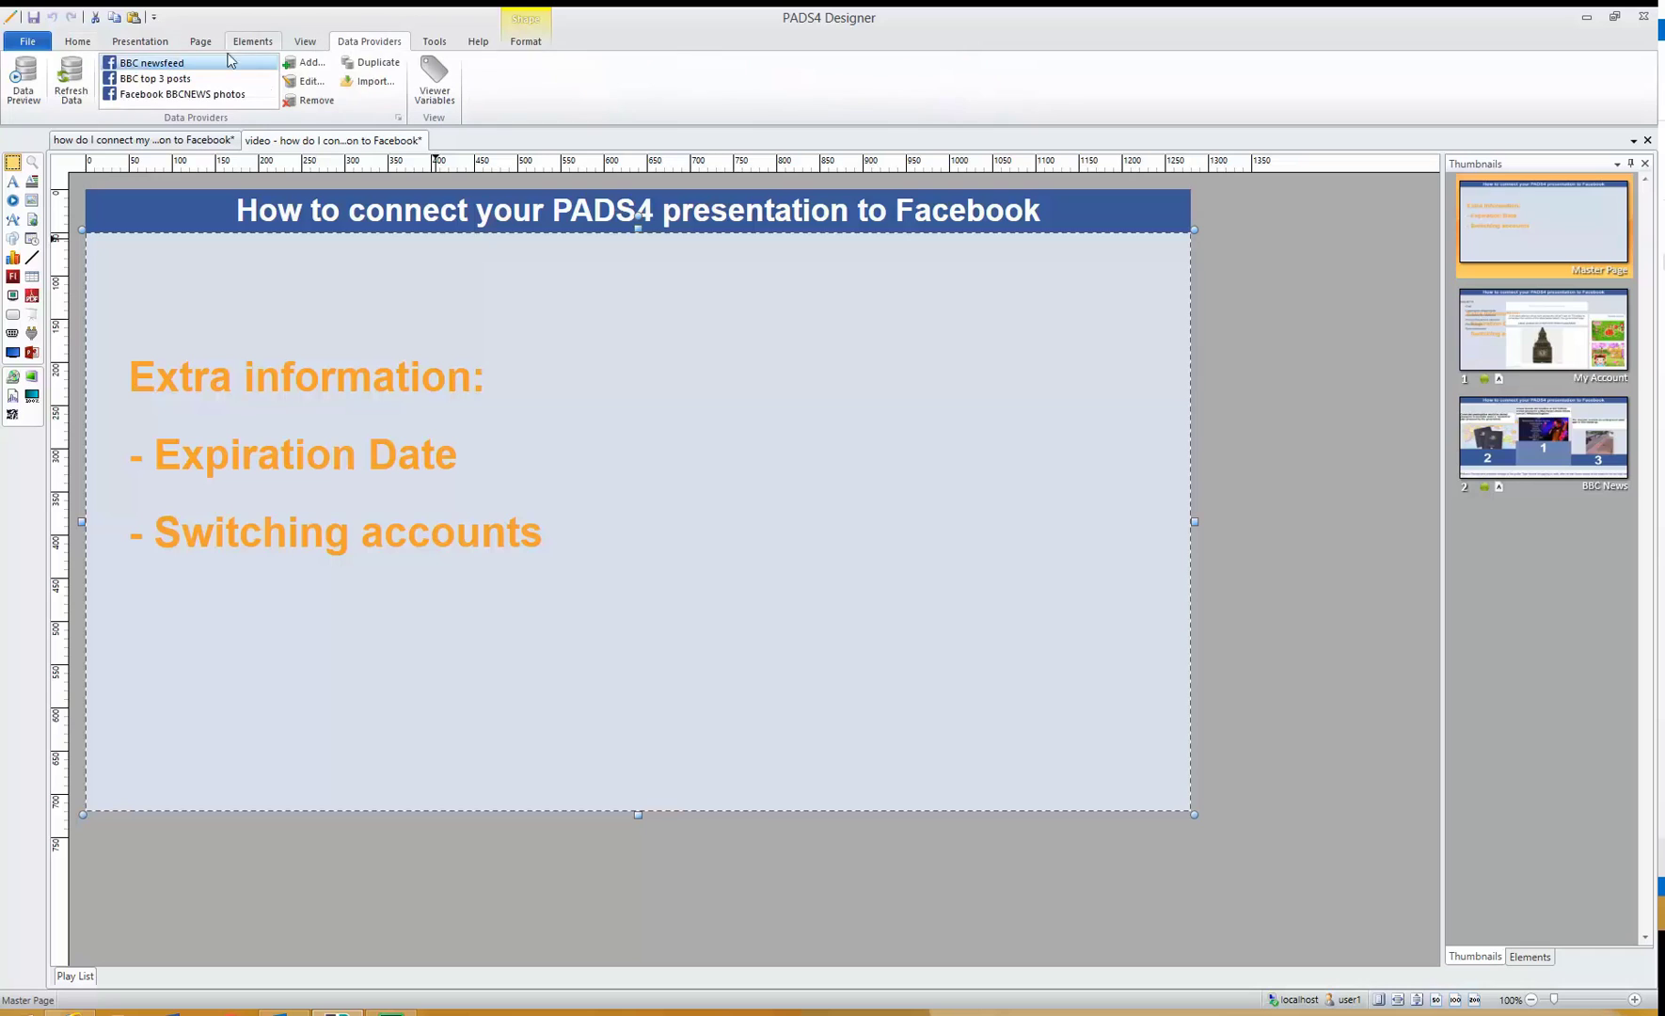
left_click(314, 89)
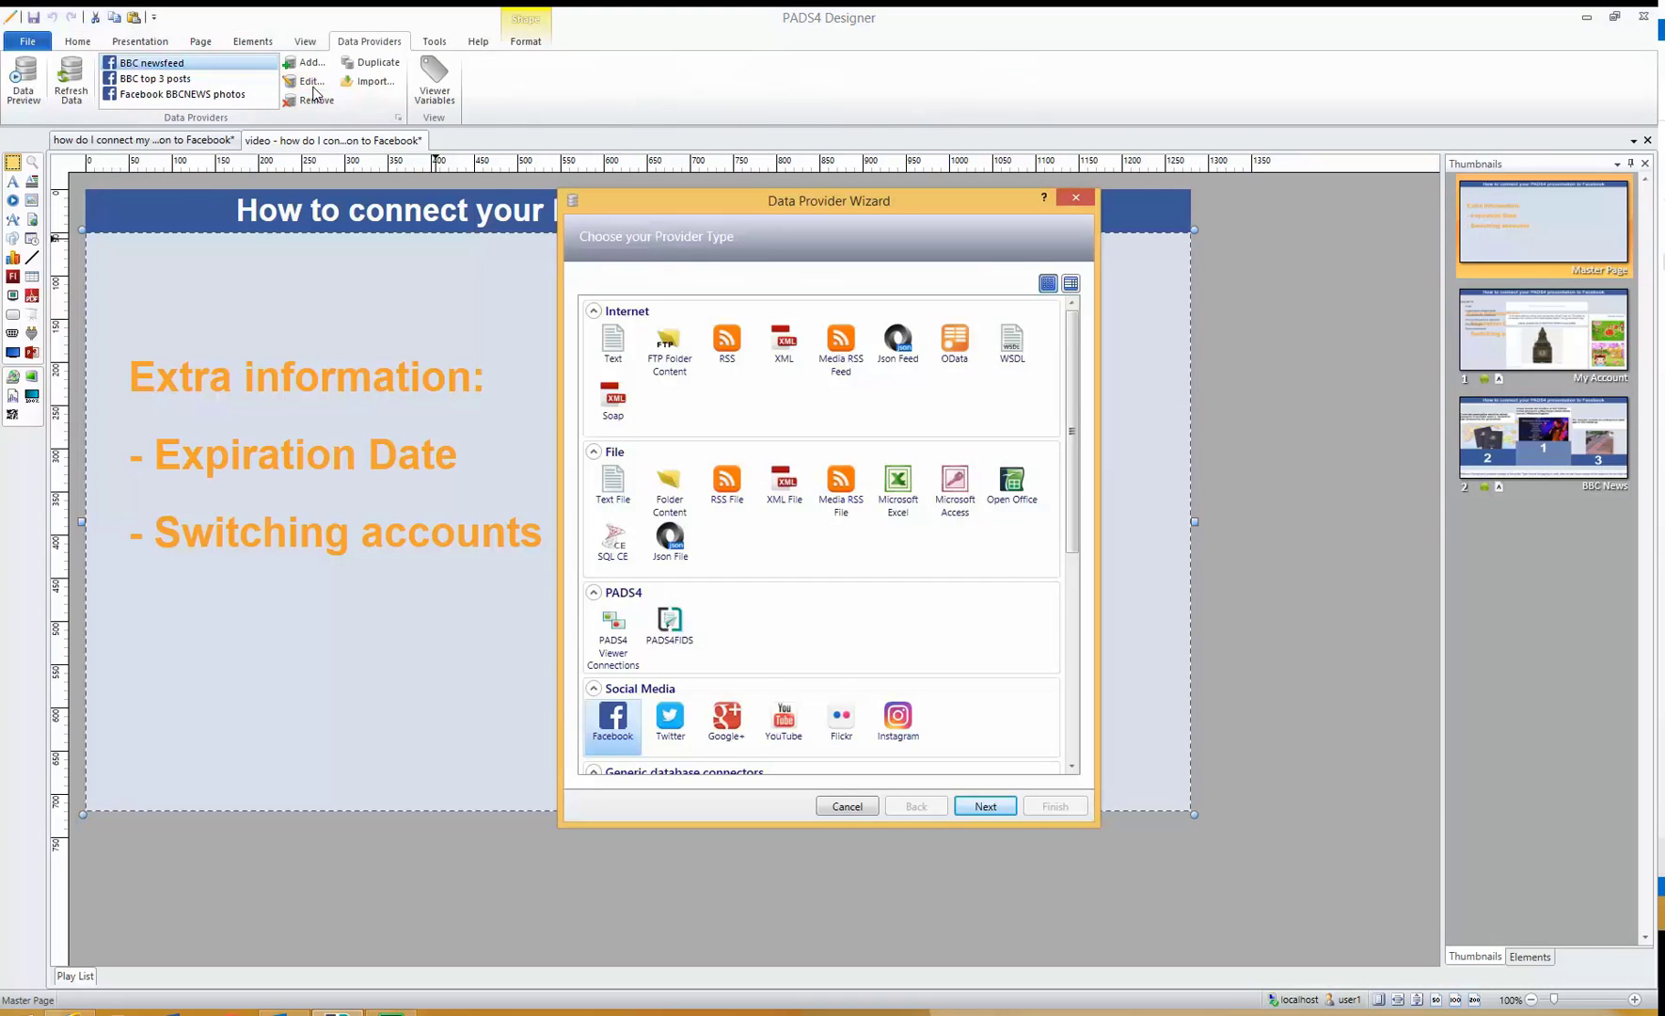
left_click(988, 813)
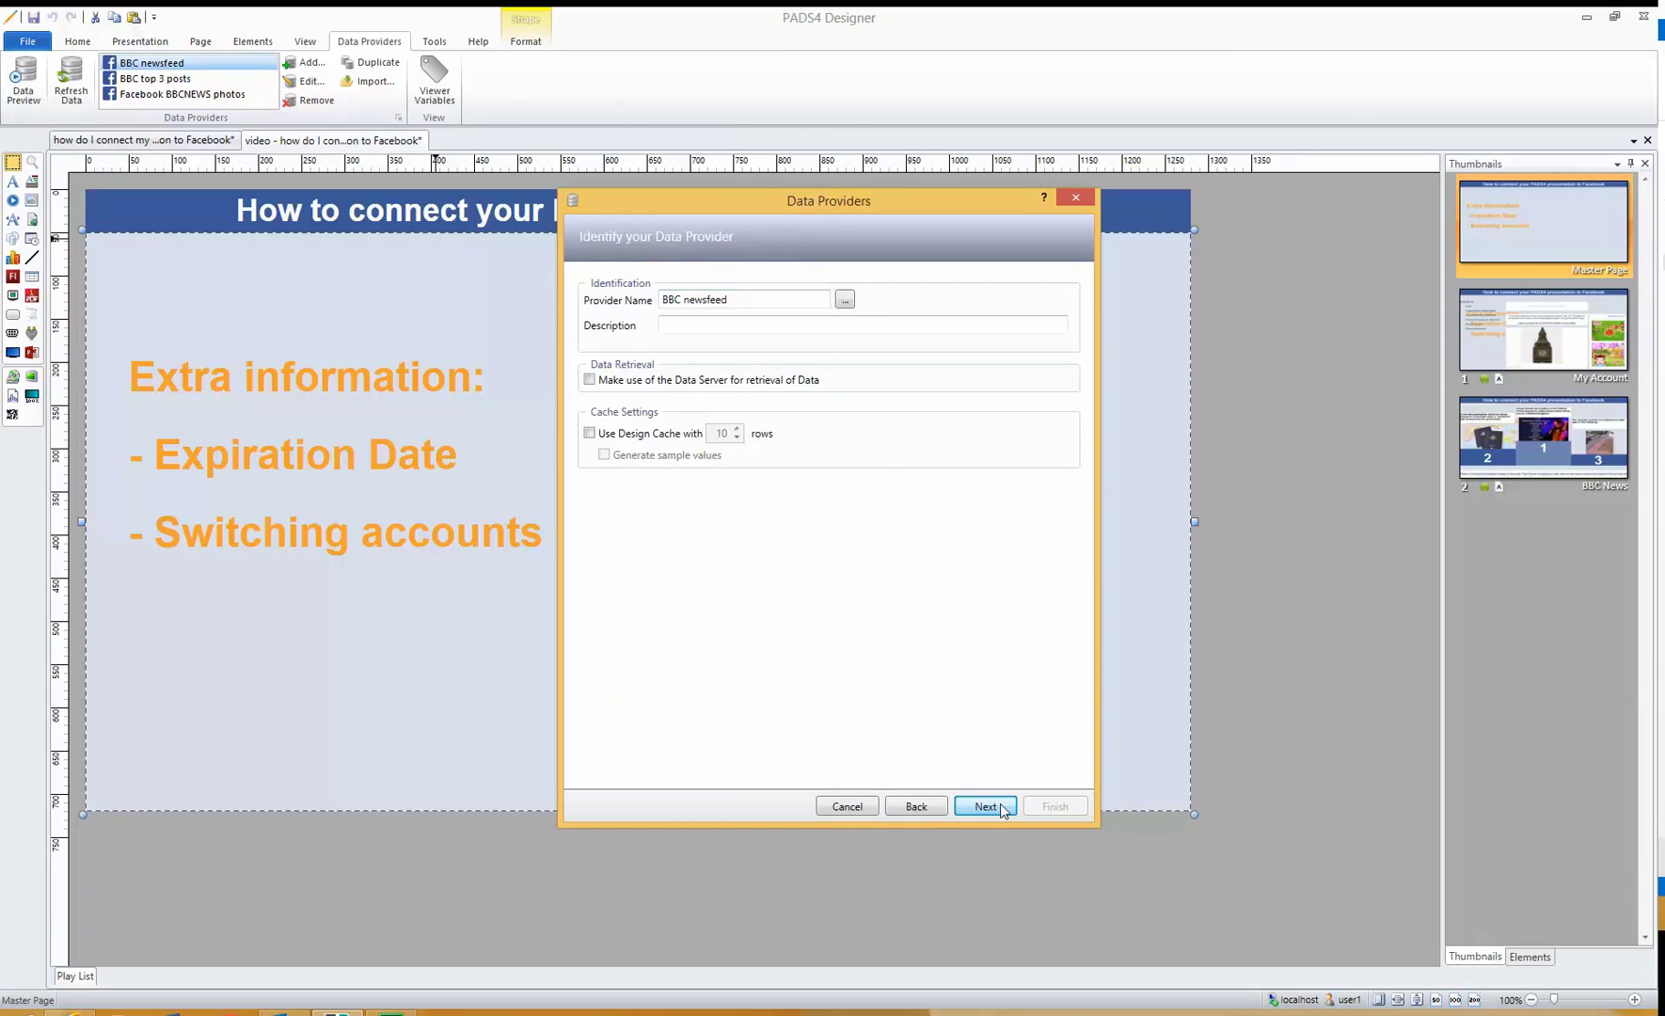
left_click(997, 806)
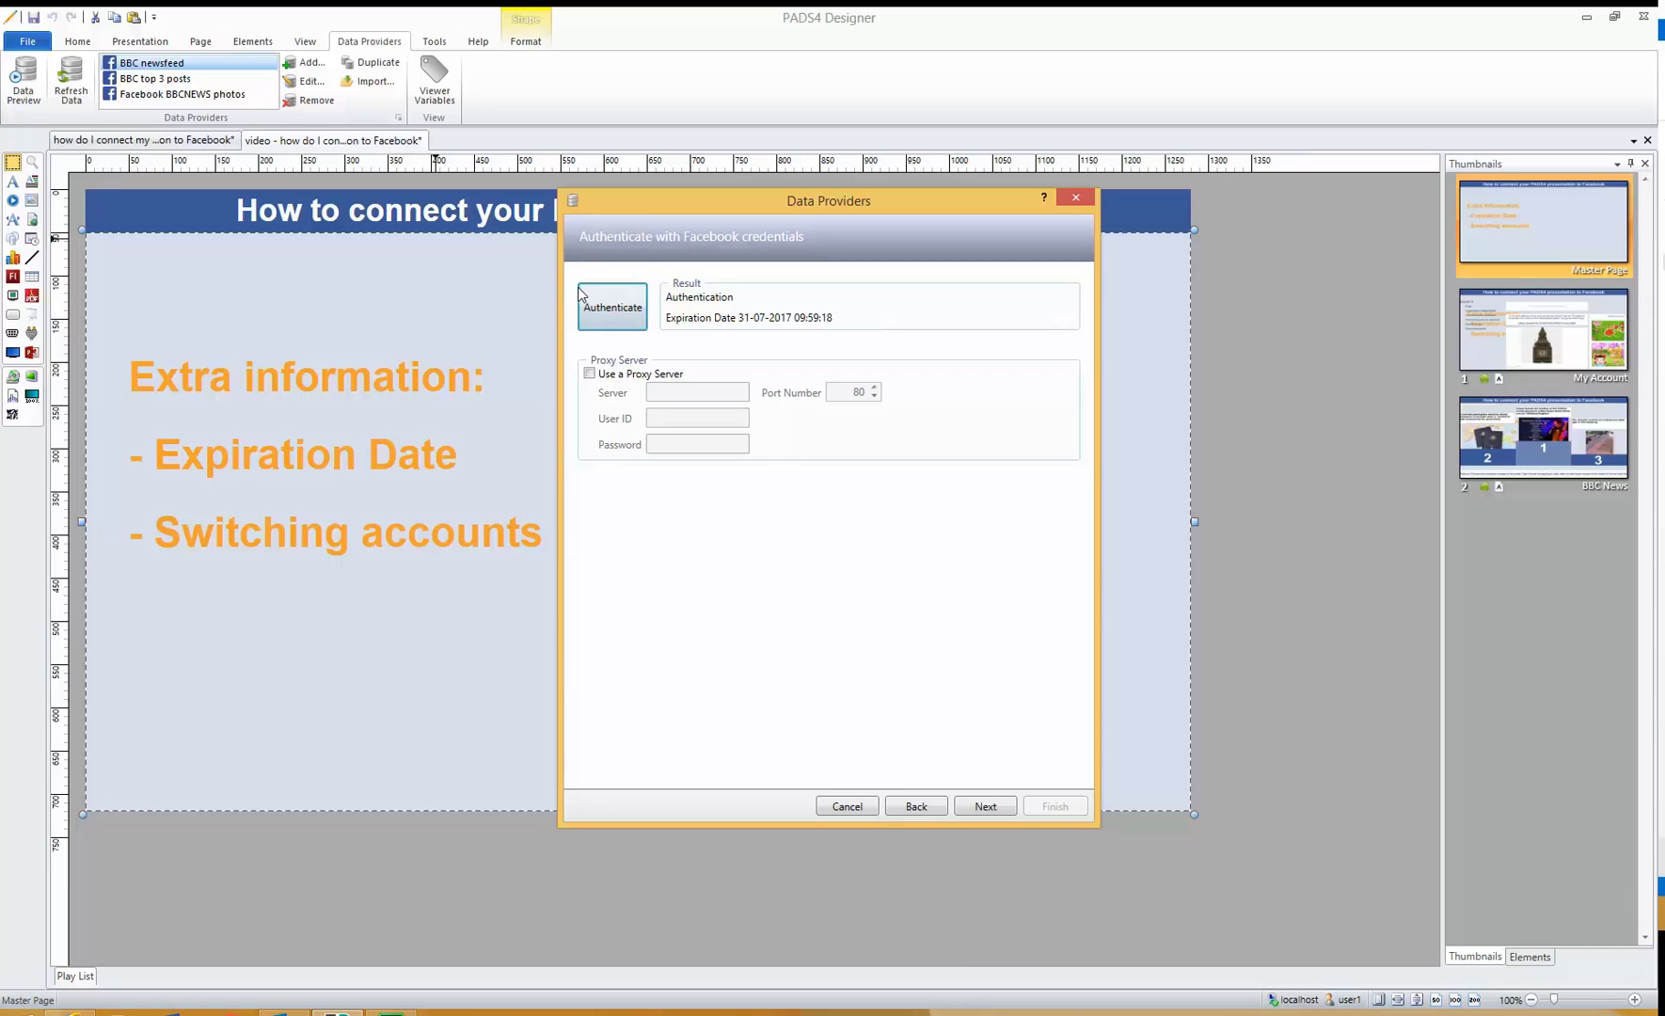
left_click(599, 308)
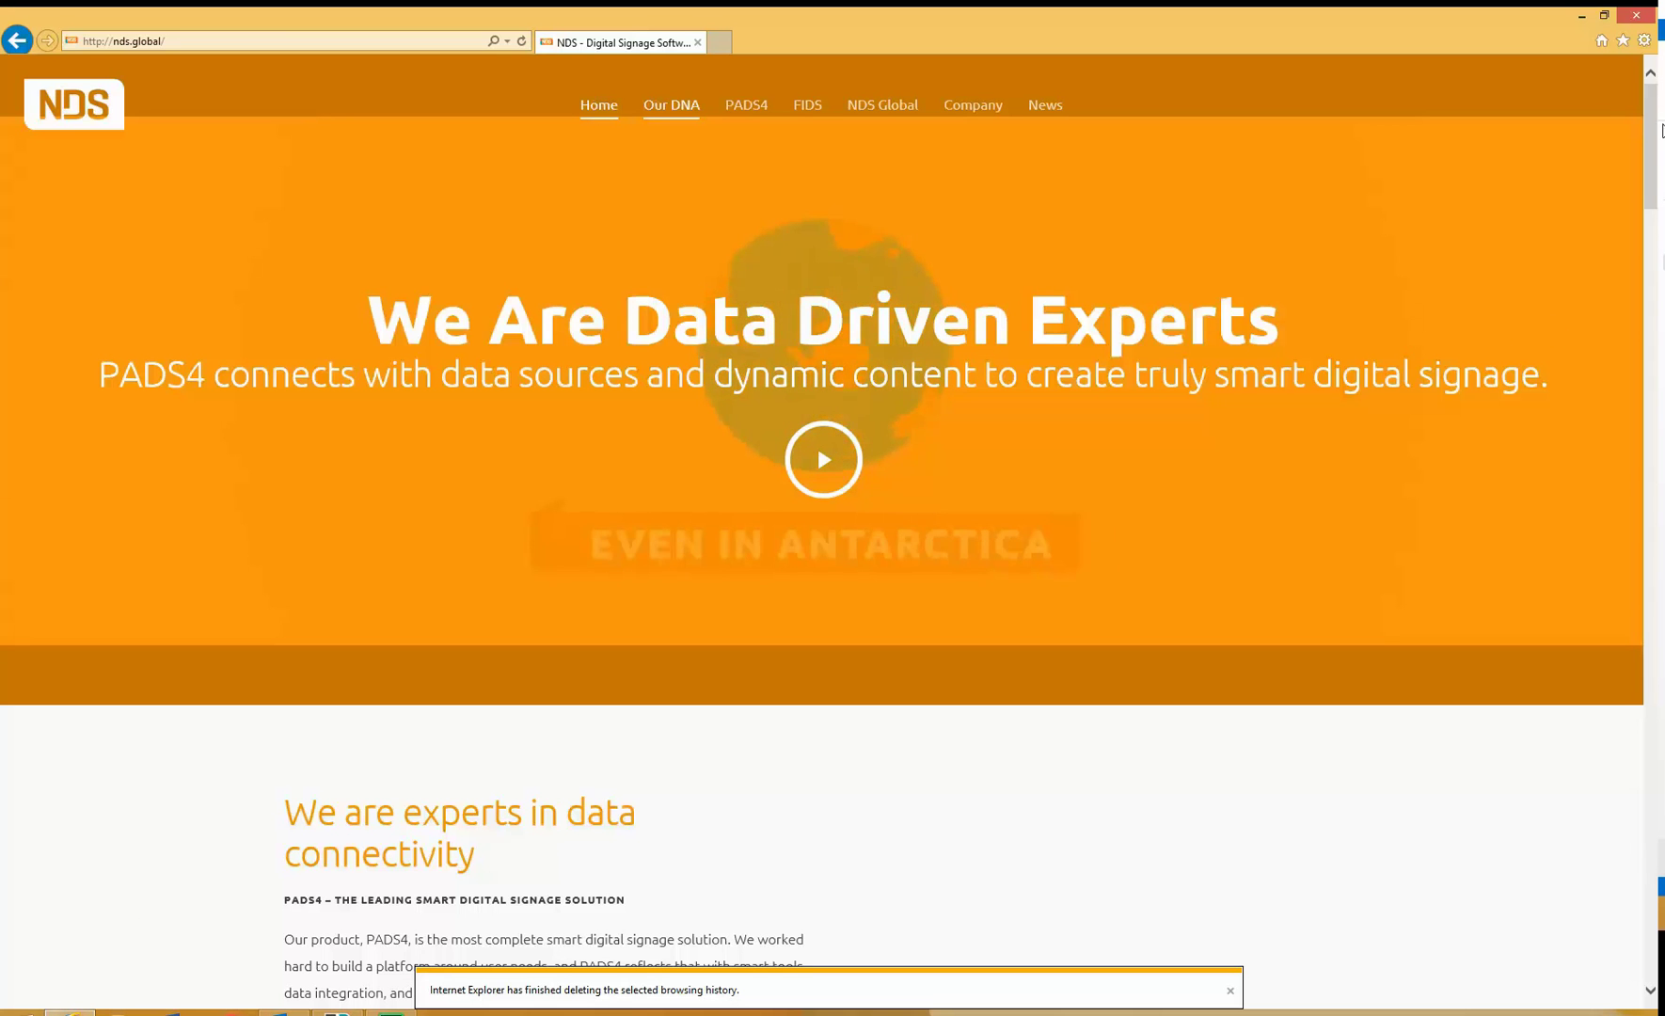
- Delete Internet Explorer's cookies and website data through Internet Options
left_click(1644, 40)
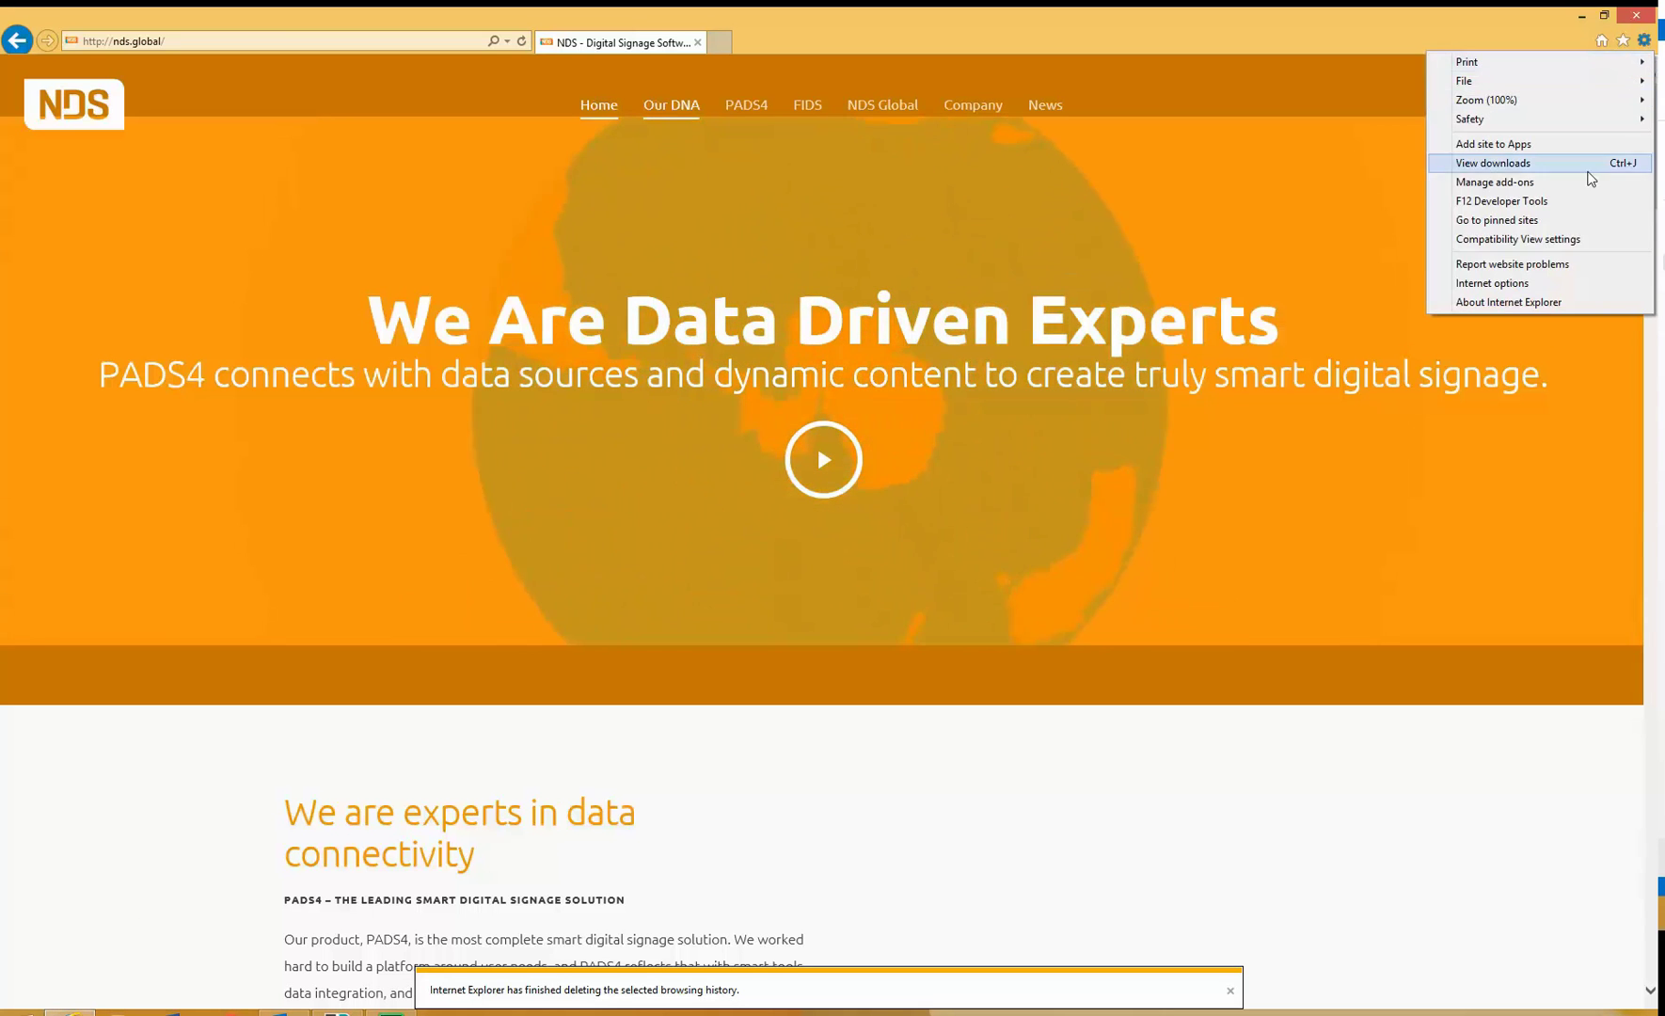
left_click(1548, 283)
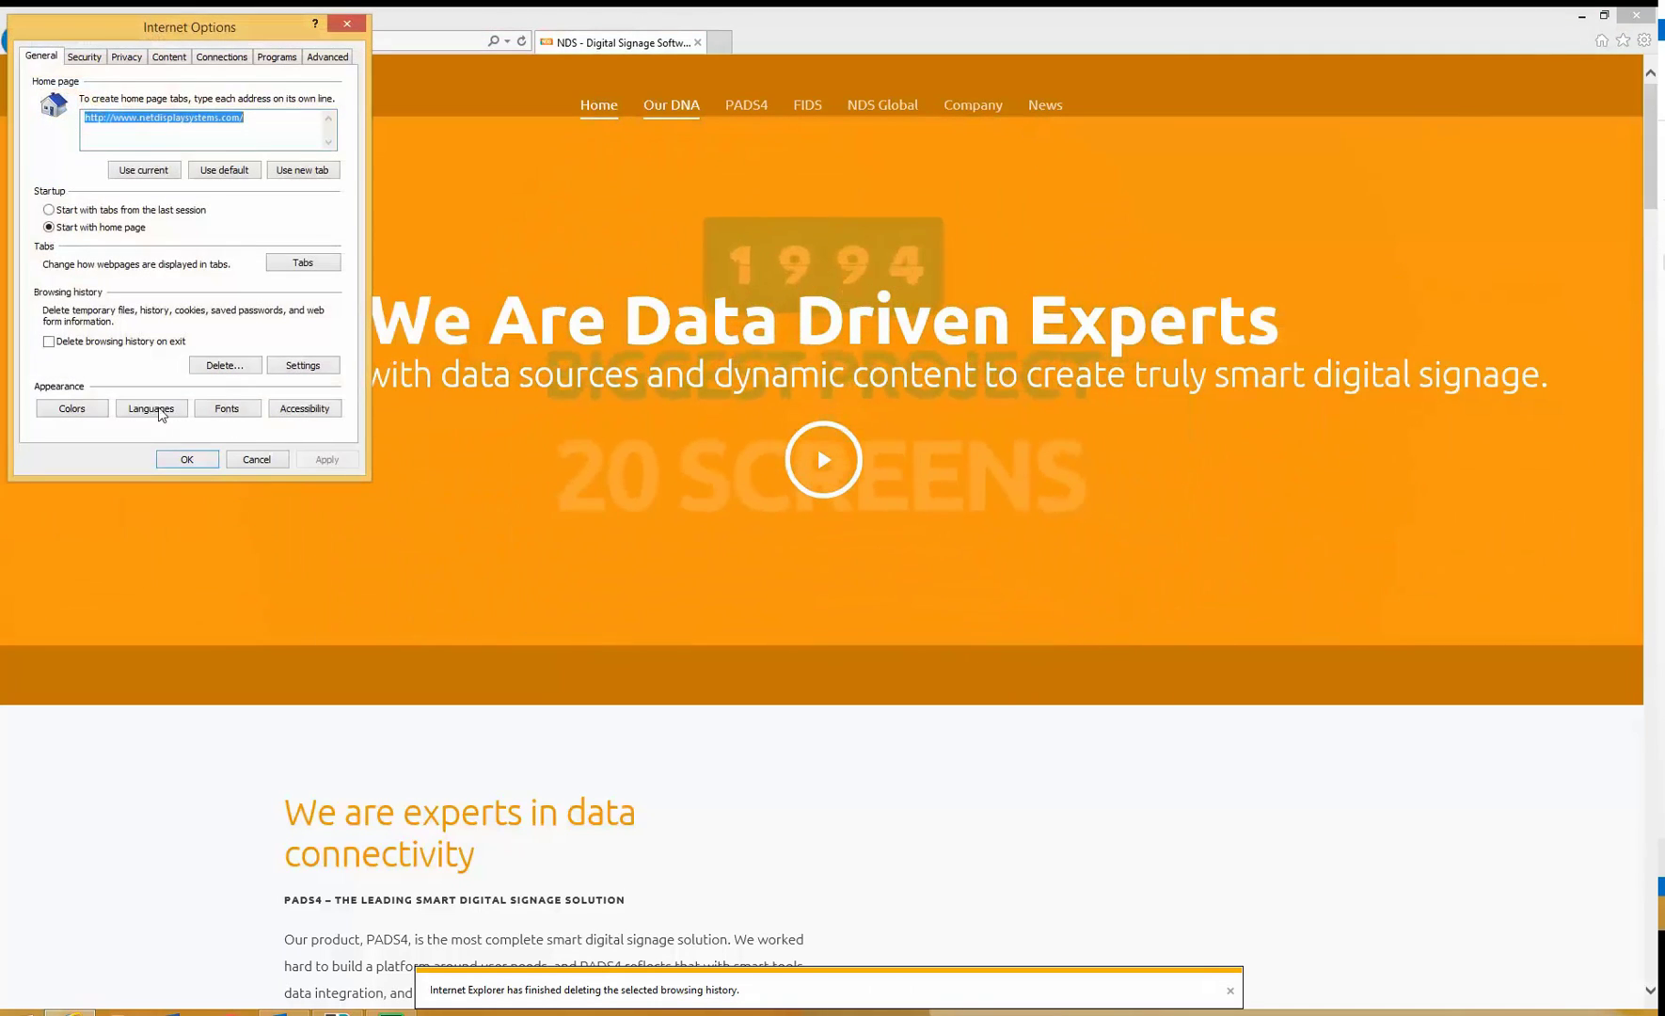
left_click(213, 367)
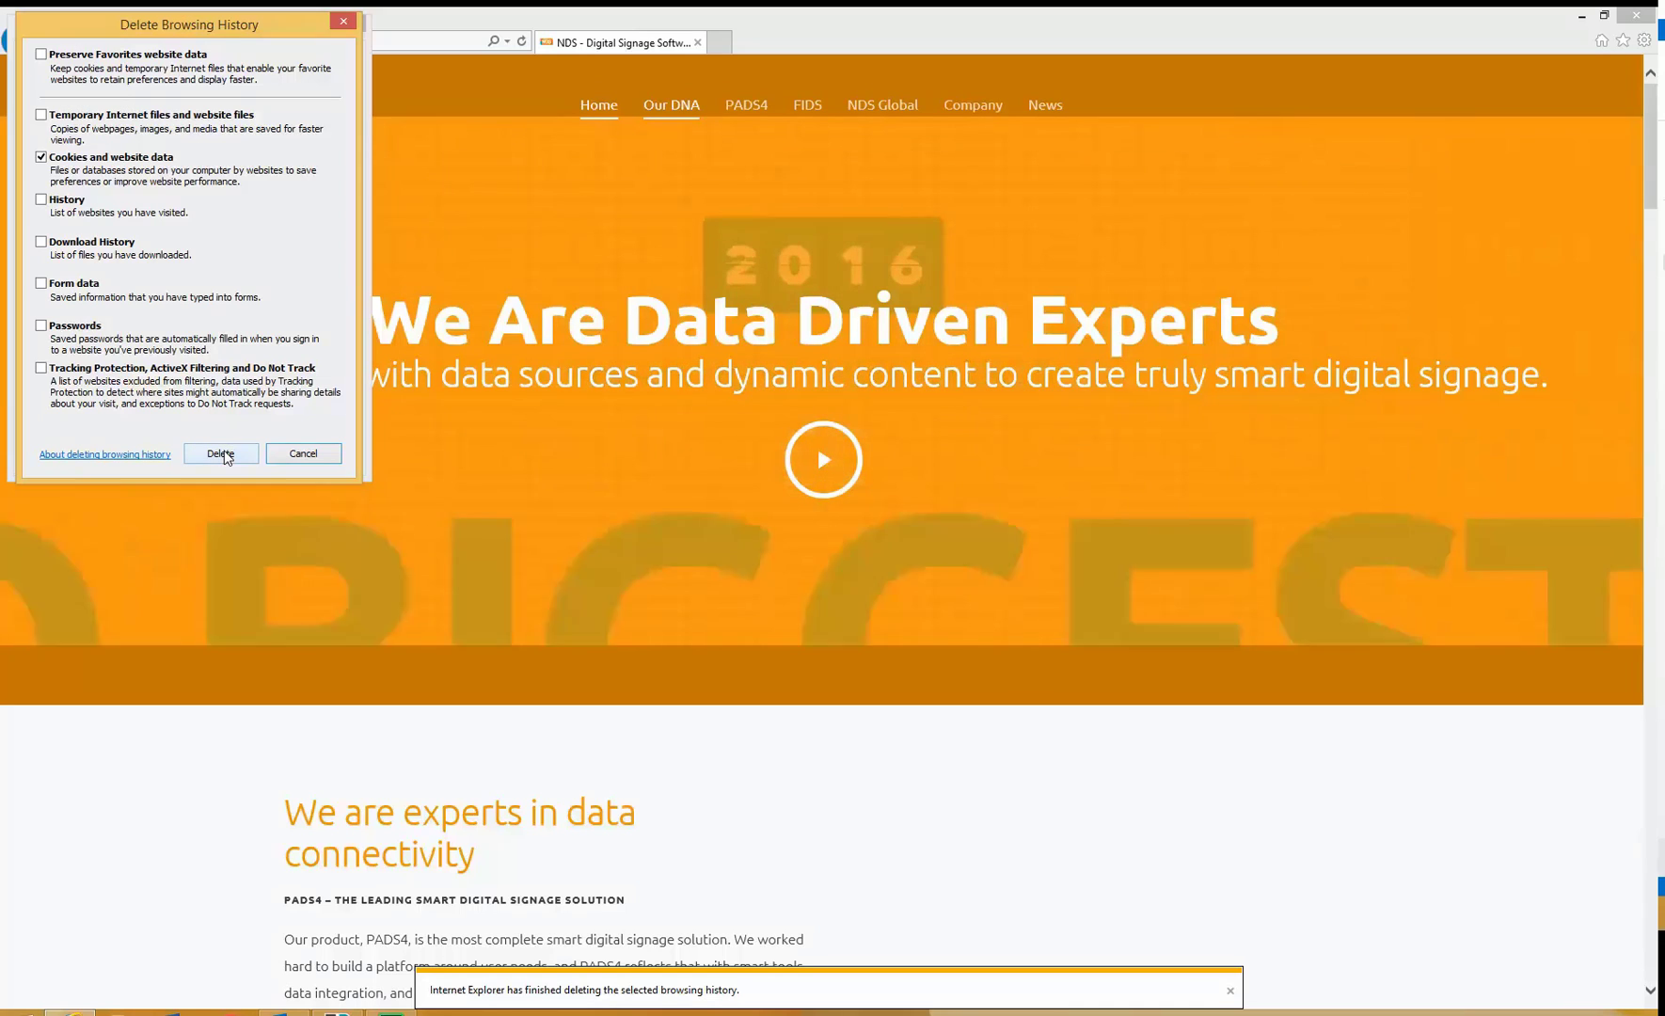
left_click(222, 455)
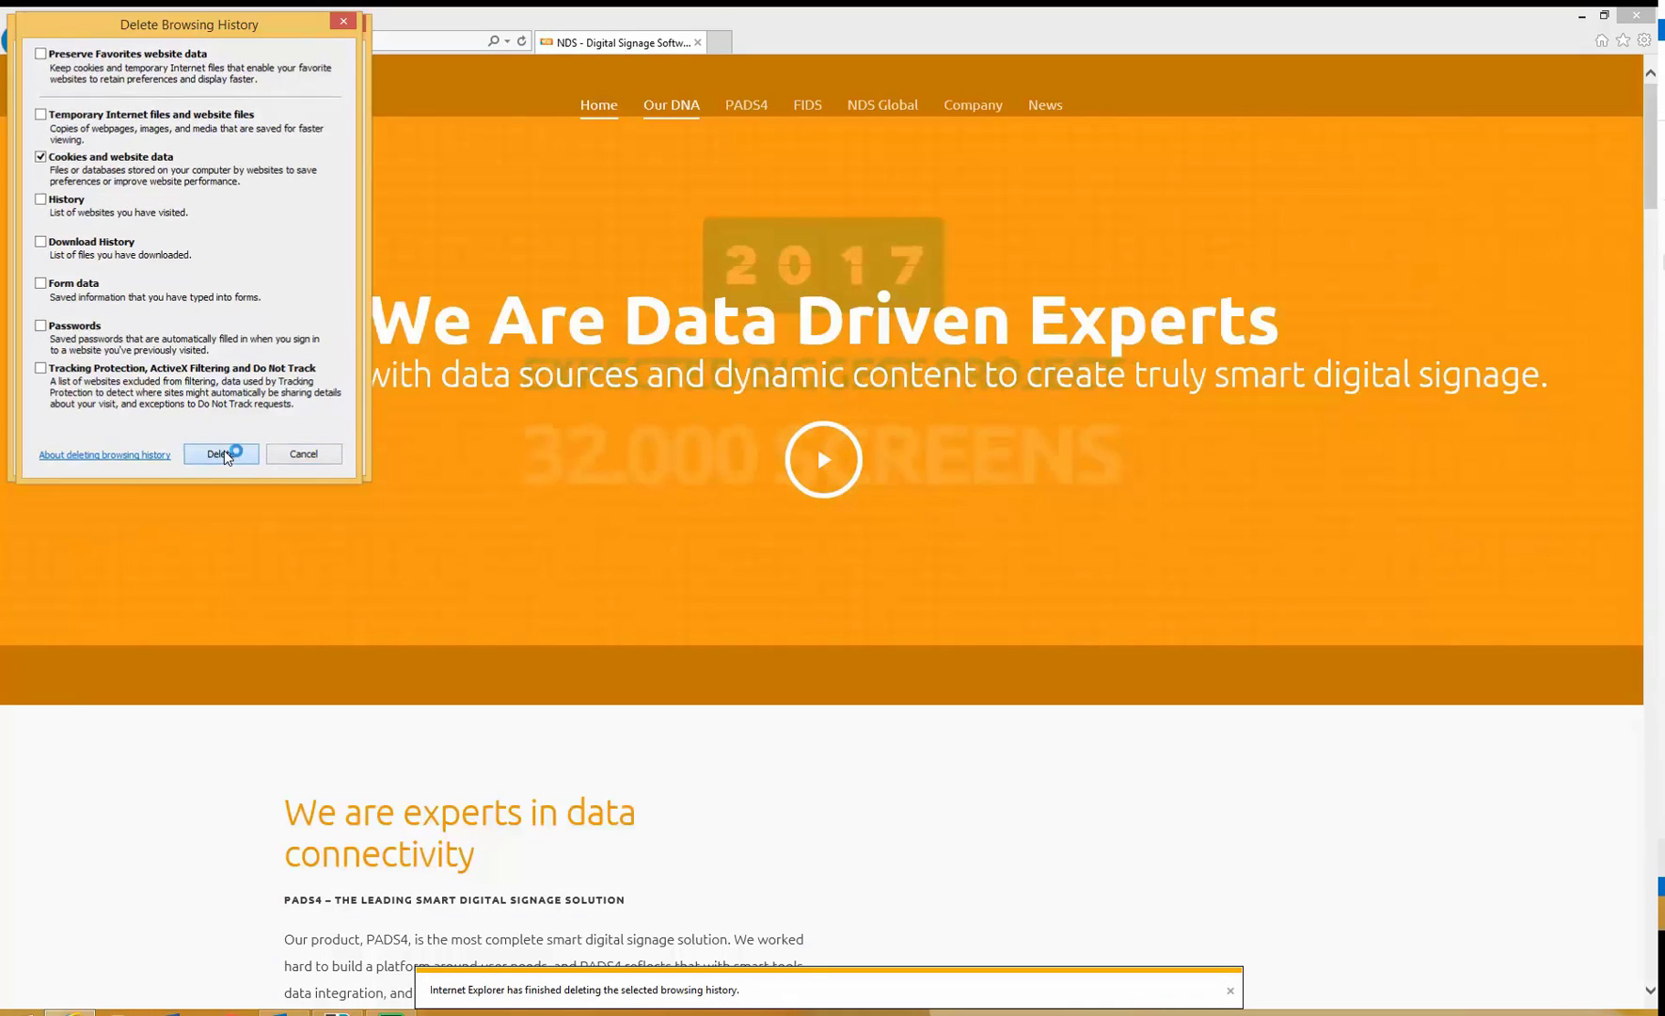
left_click(187, 460)
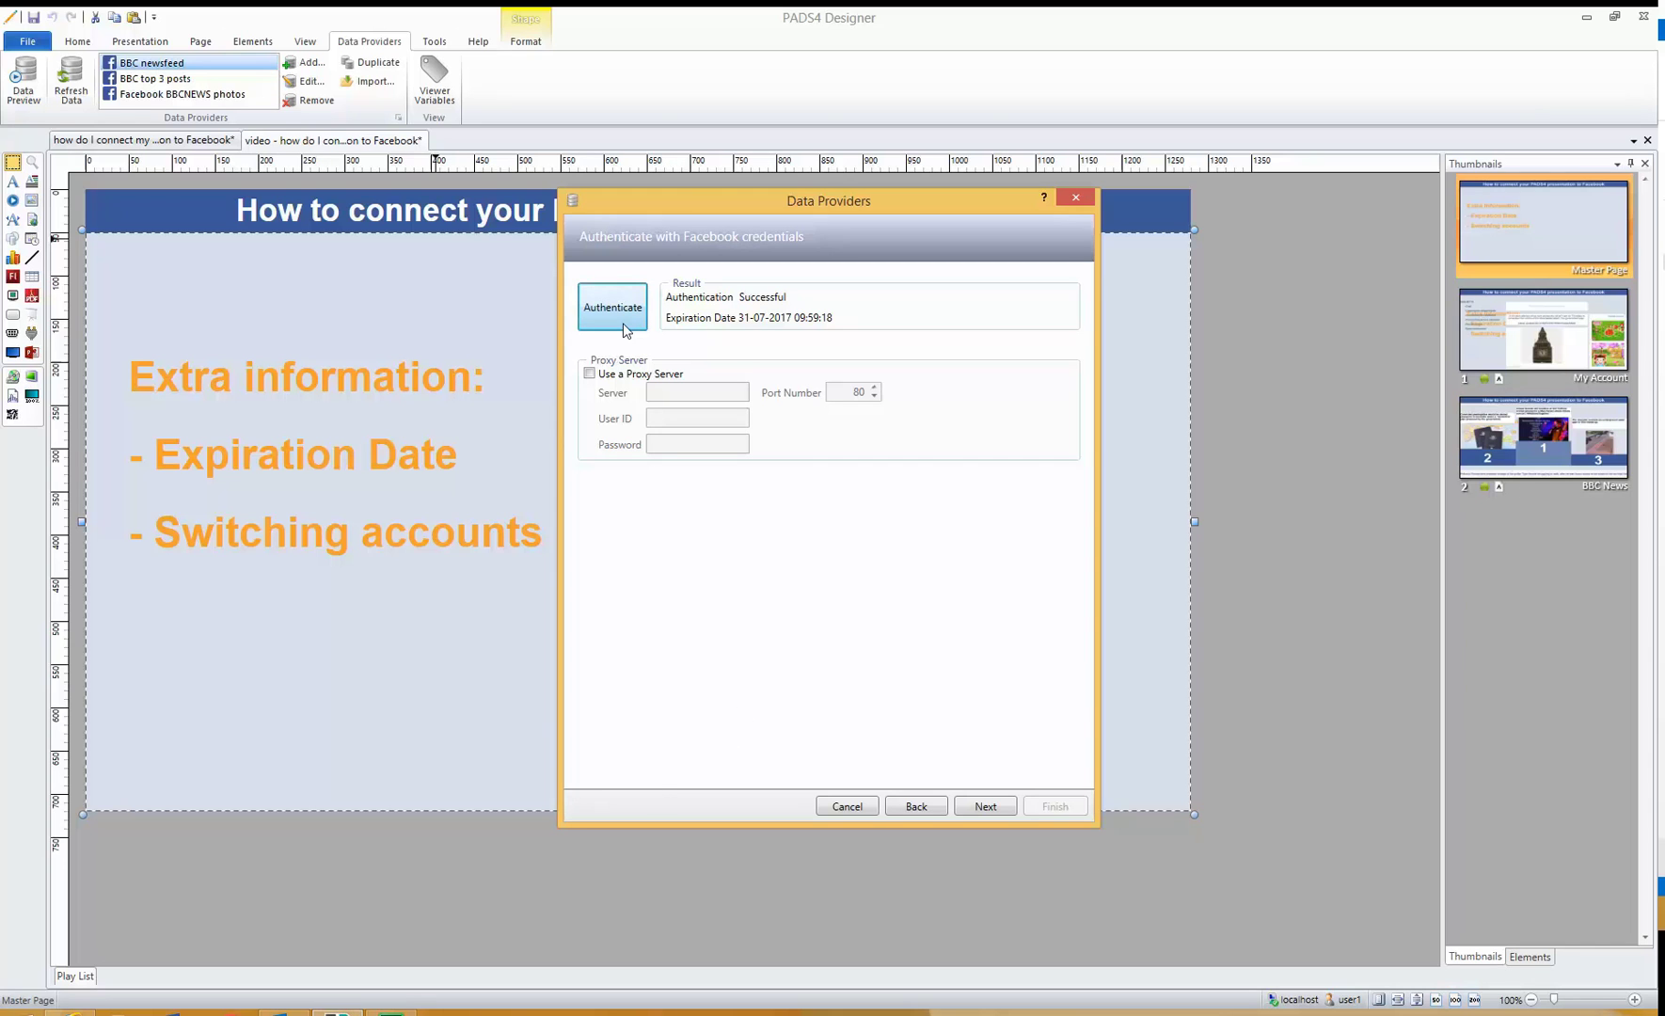
- Start a fresh Facebook sign-in for the BBC newsfeed provider
left_click(621, 320)
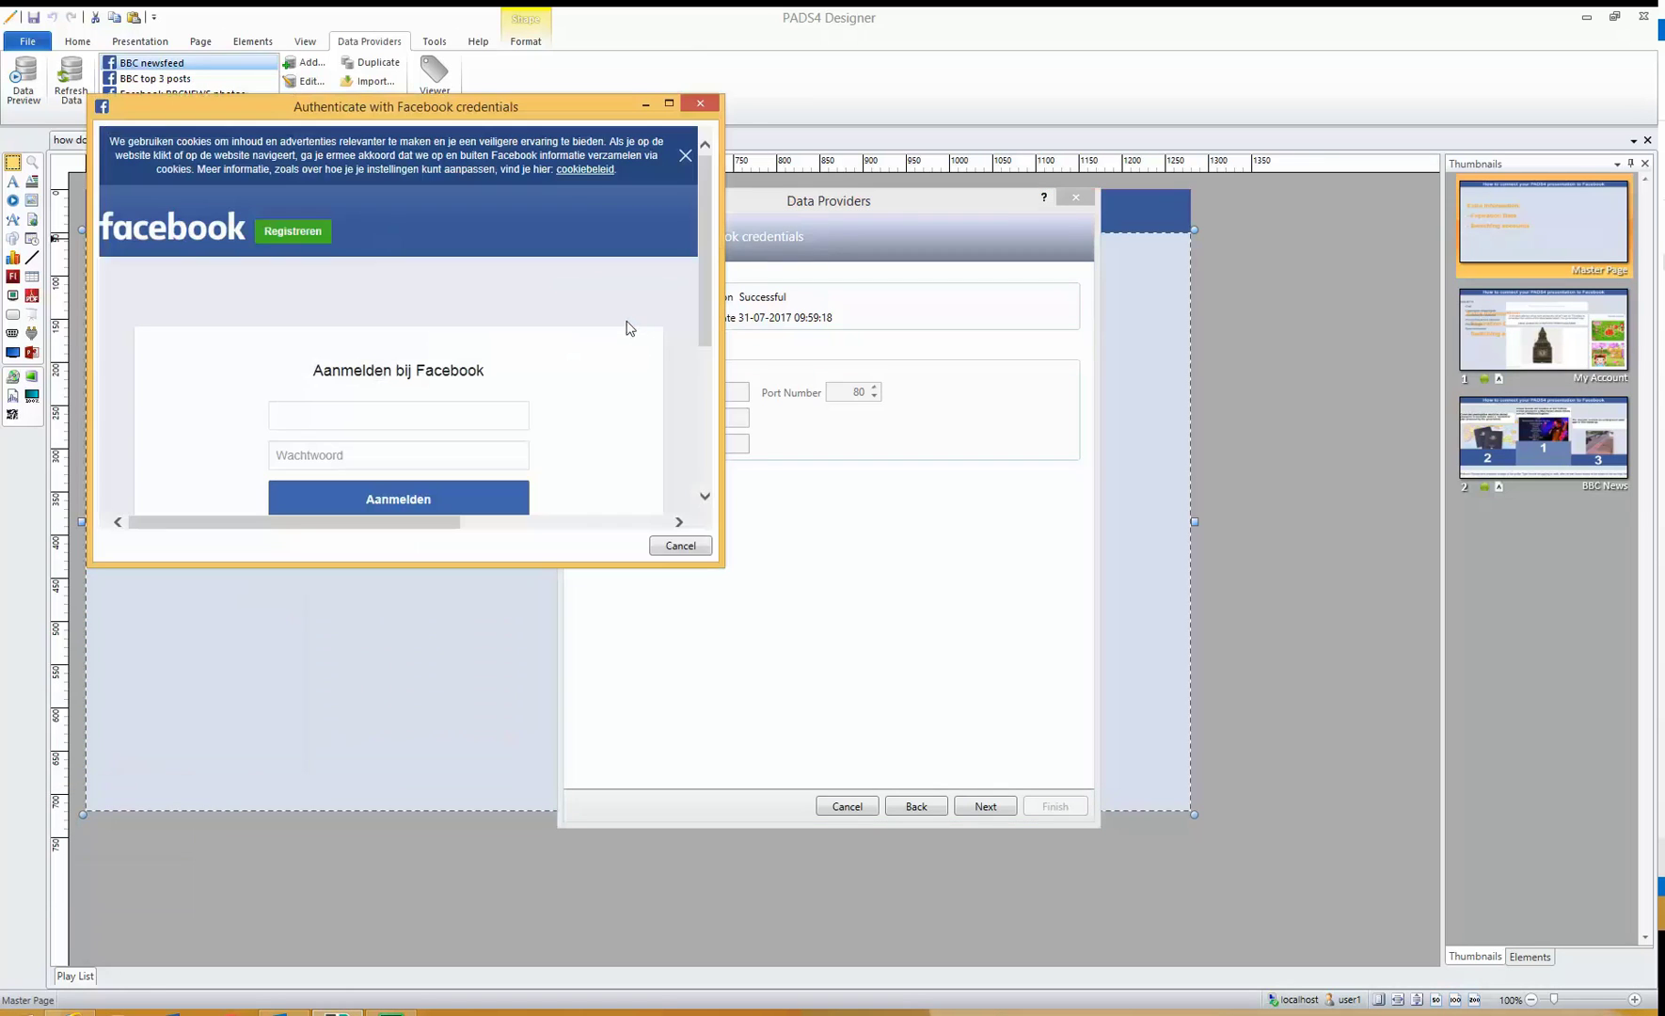